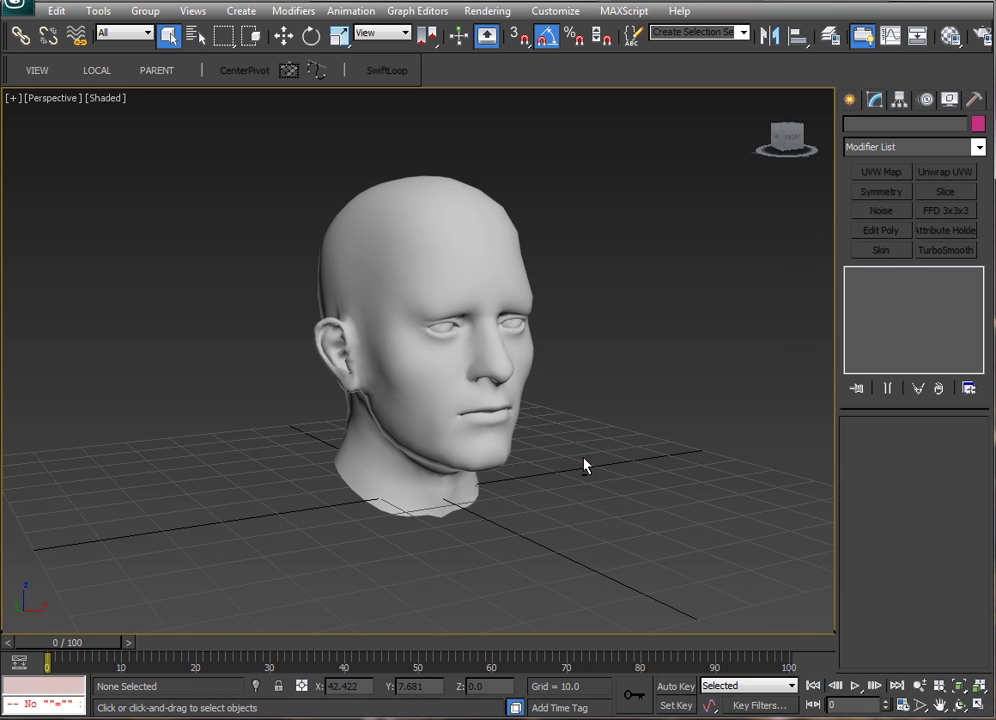
# Step: Examine the MaleHead.png bitmap used as the diffuse map of the MaleHead material
pyautogui.moveTo(559, 456)
pyautogui.keyDown('alt'); pyautogui.mouseDown(button='middle')
pyautogui.moveTo(407, 456)
pyautogui.moveTo(550, 455)
pyautogui.mouseUp(button='middle'); pyautogui.keyUp('alt')
pyautogui.press('m')
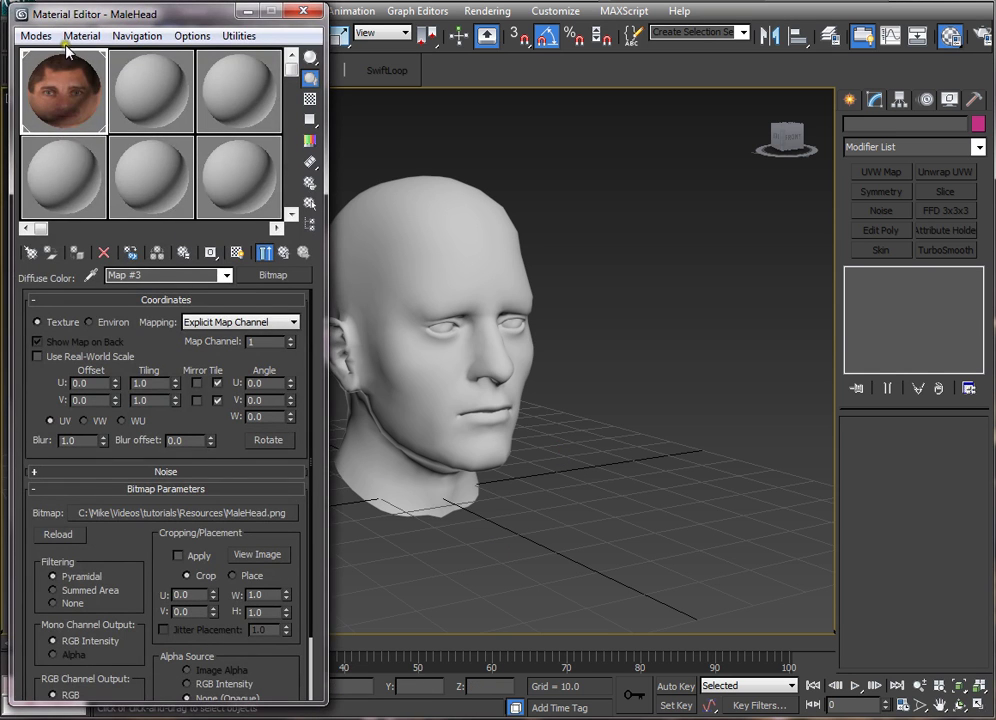
pyautogui.click(256, 560)
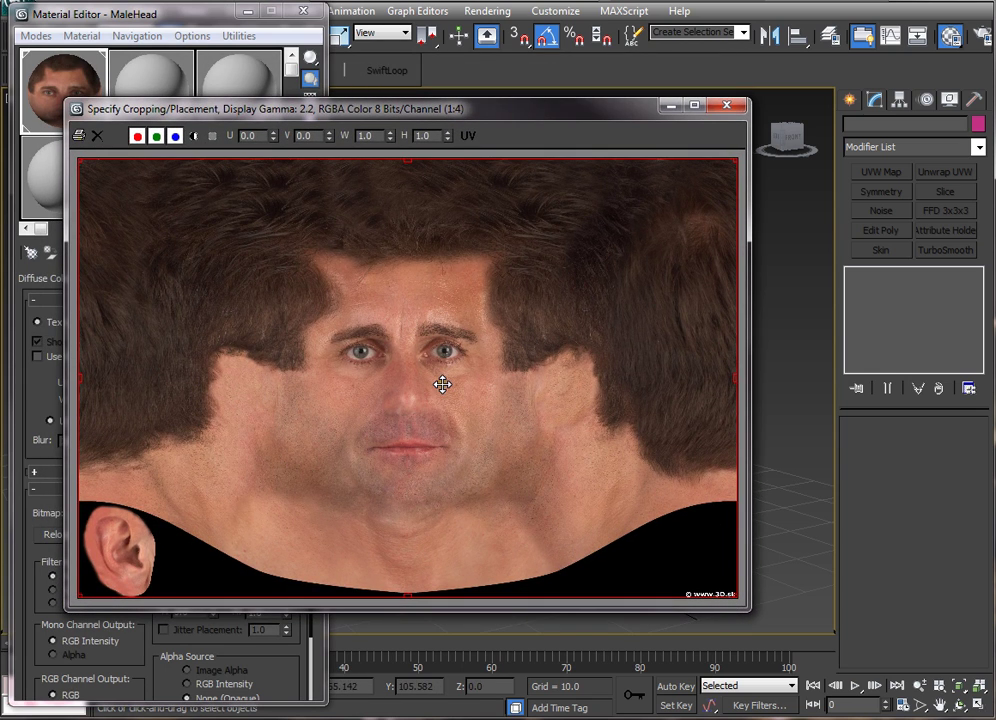
pyautogui.moveTo(489, 108); pyautogui.dragTo(511, 90)
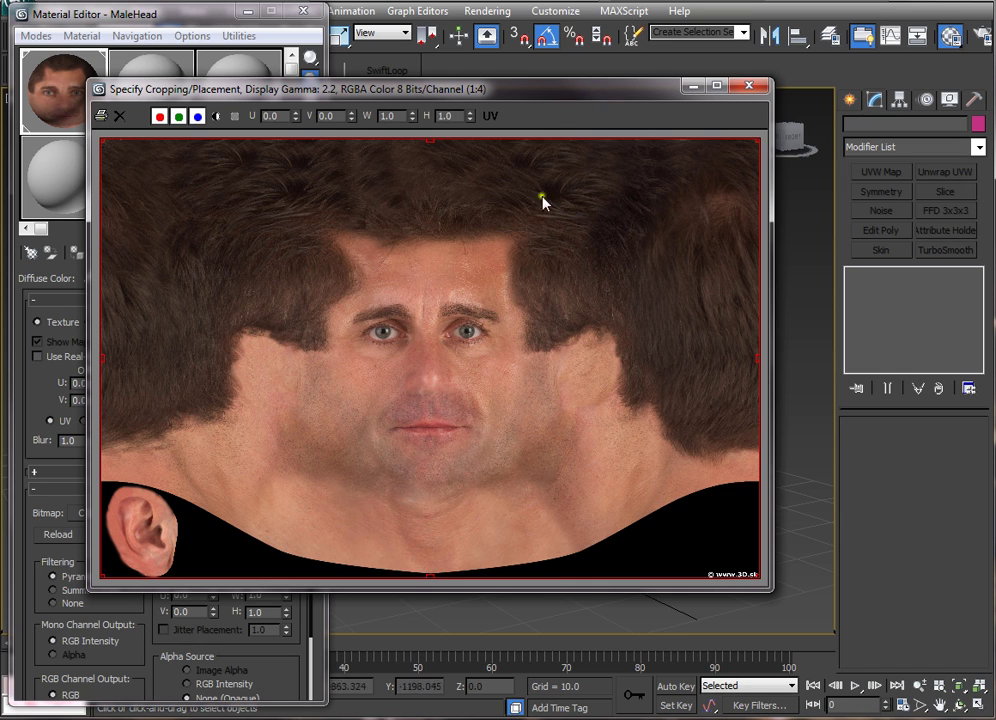
pyautogui.click(751, 86)
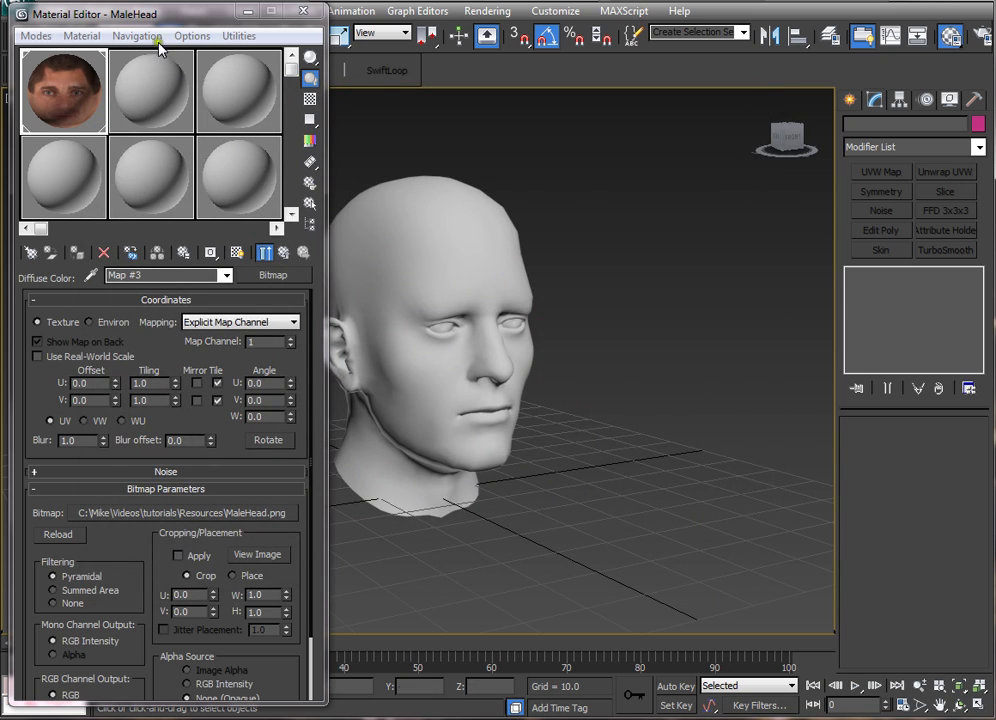
# Step: Assign the MaleHead material to the head model and show its texture in the viewport
pyautogui.click(449, 246)
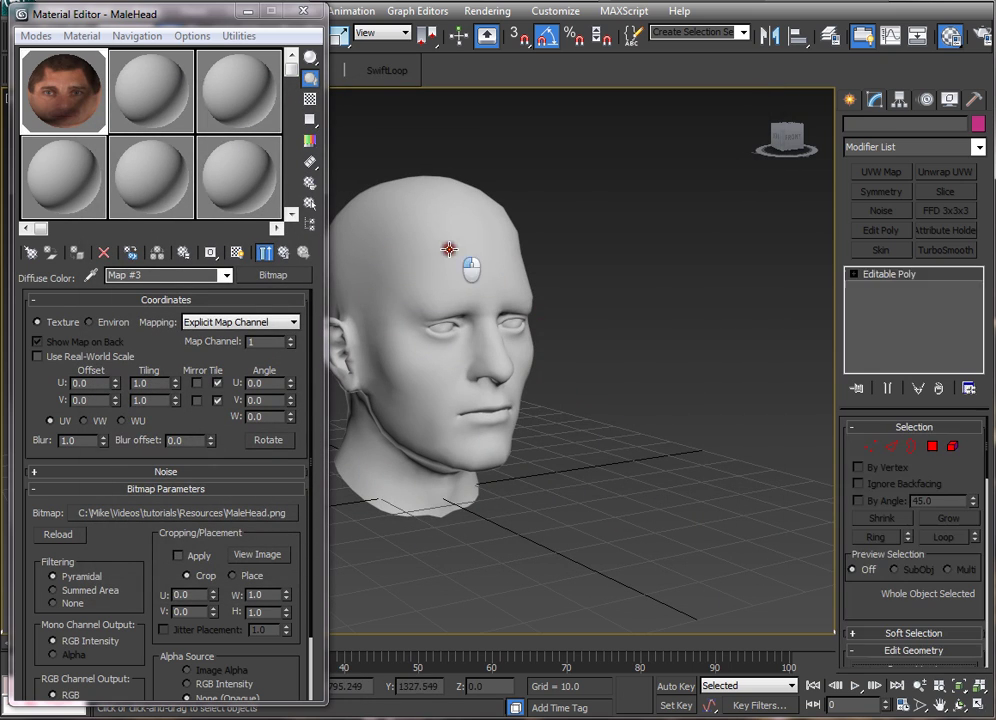
pyautogui.click(79, 257)
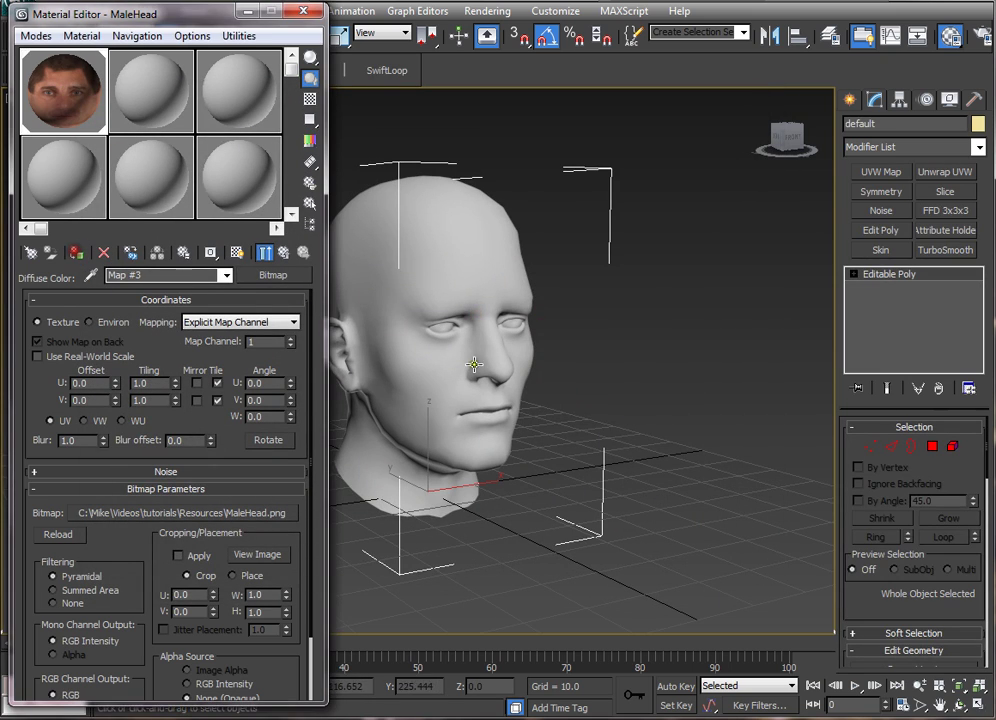
pyautogui.click(237, 252)
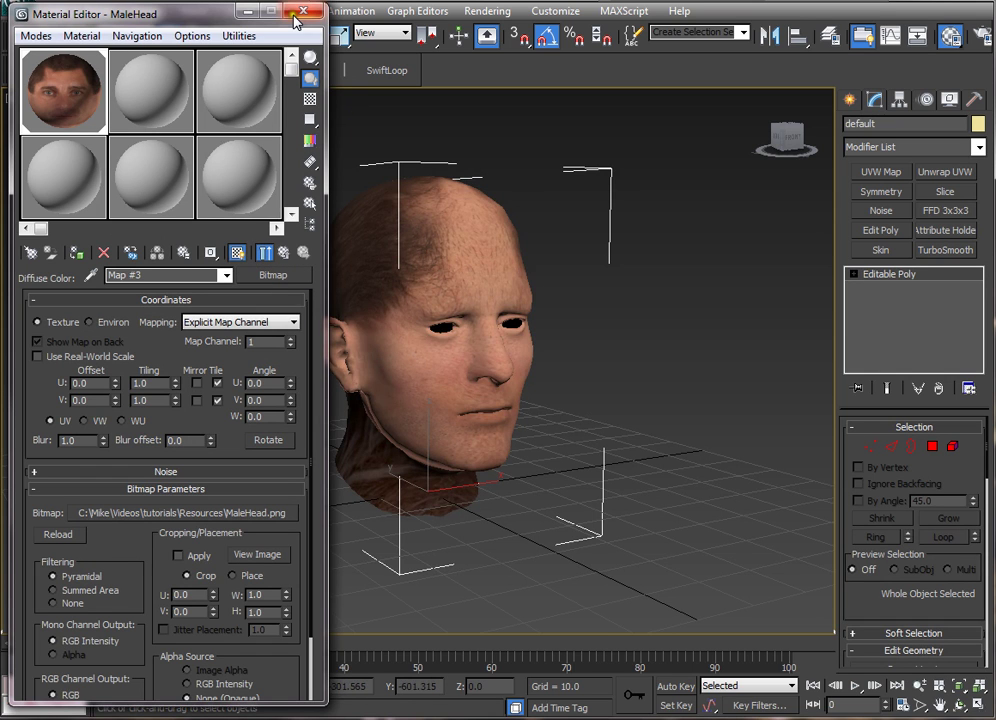
pyautogui.click(303, 11)
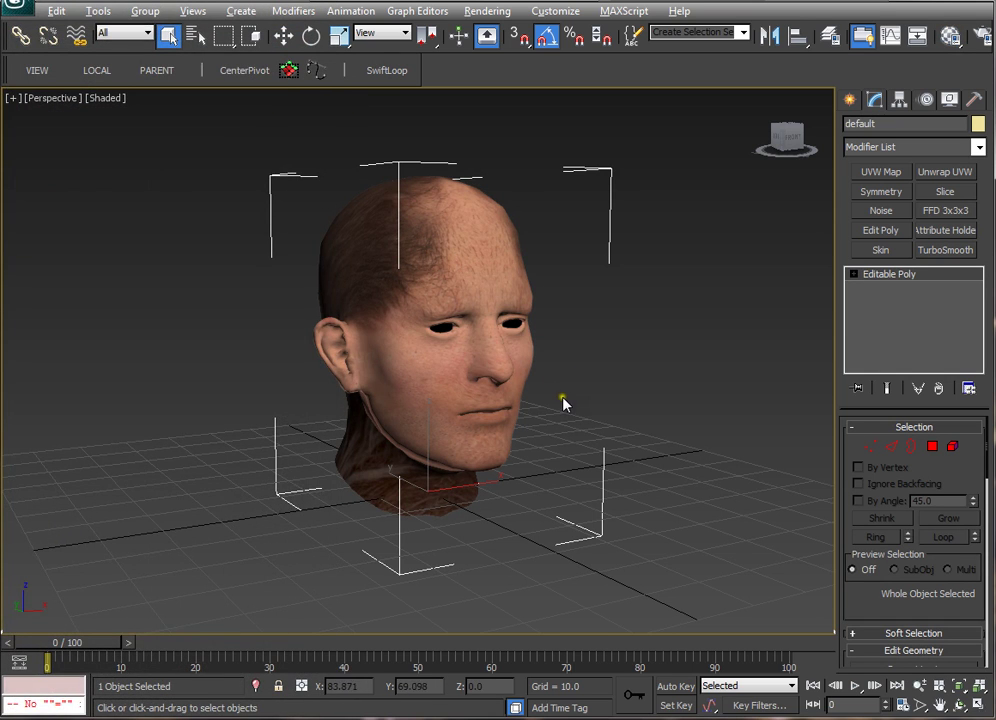
# Step: Add a UVW Map modifier to the head with Cylindrical mapping and check the texture from several angles
pyautogui.keyDown('alt'); pyautogui.moveTo(563, 402); pyautogui.dragTo(489, 411, button='middle'); pyautogui.keyUp('alt')
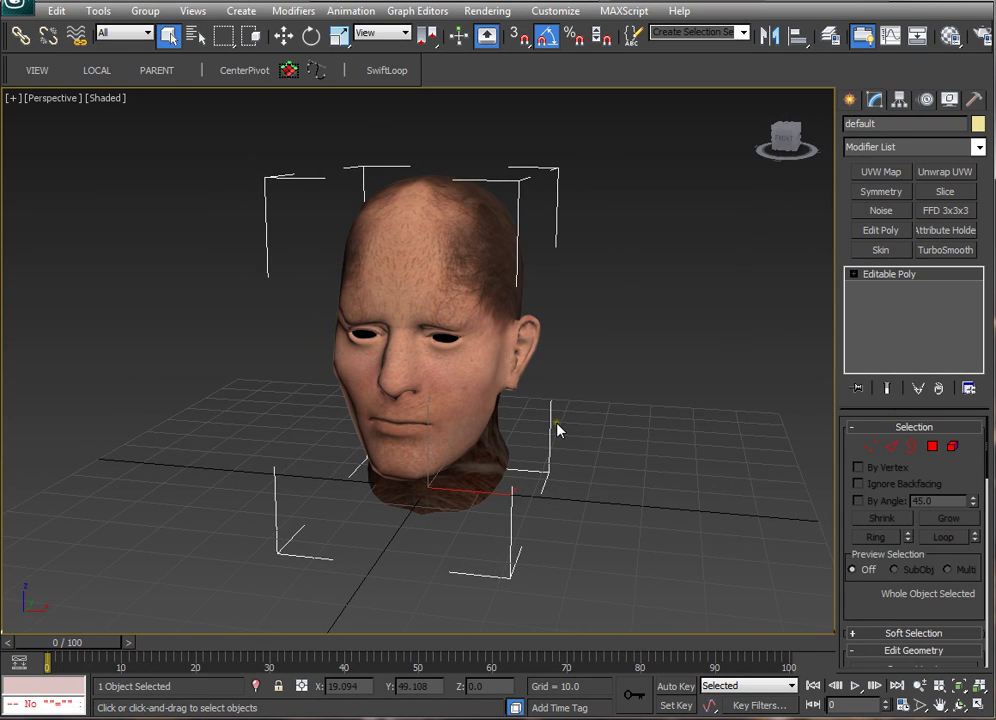
pyautogui.click(881, 174)
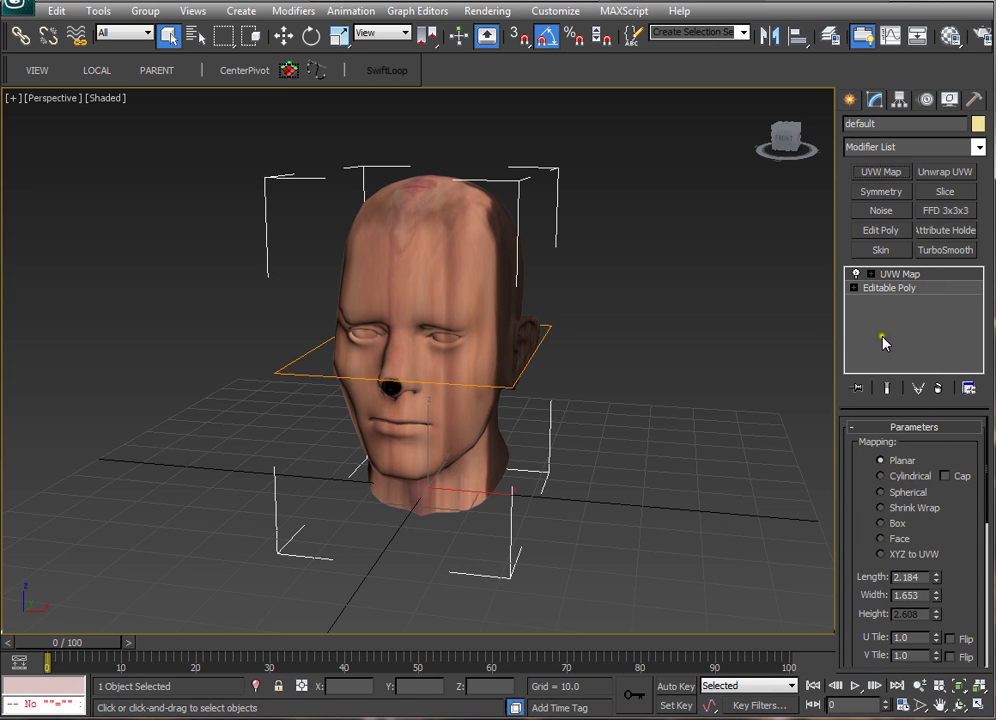
pyautogui.click(881, 477)
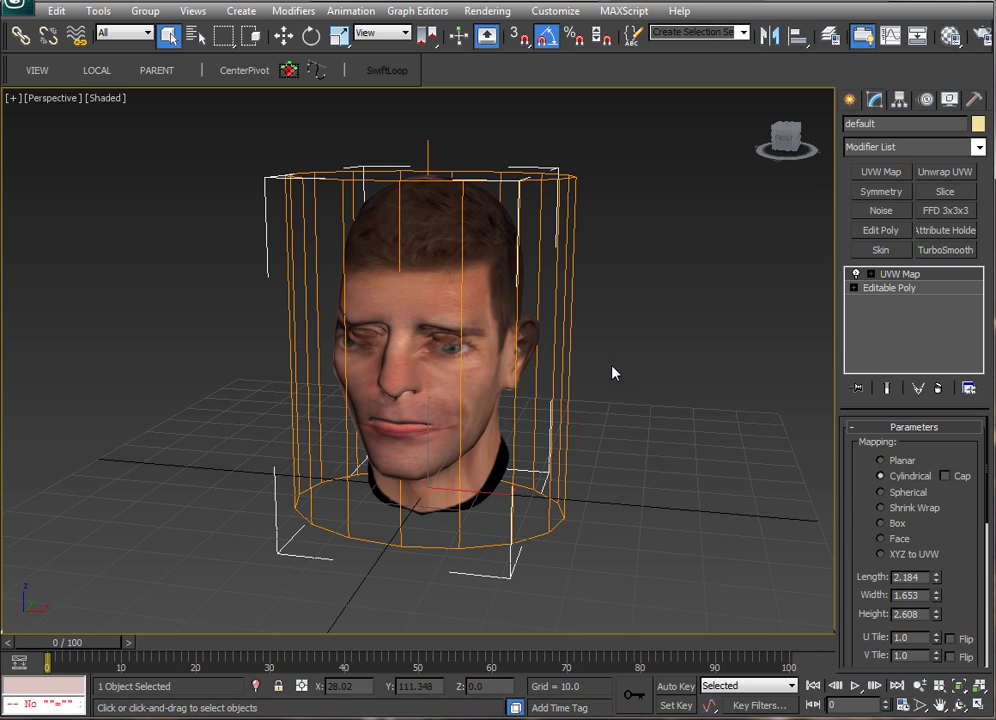
pyautogui.keyDown('alt'); pyautogui.moveTo(613, 373); pyautogui.dragTo(432, 311, button='middle'); pyautogui.keyUp('alt')
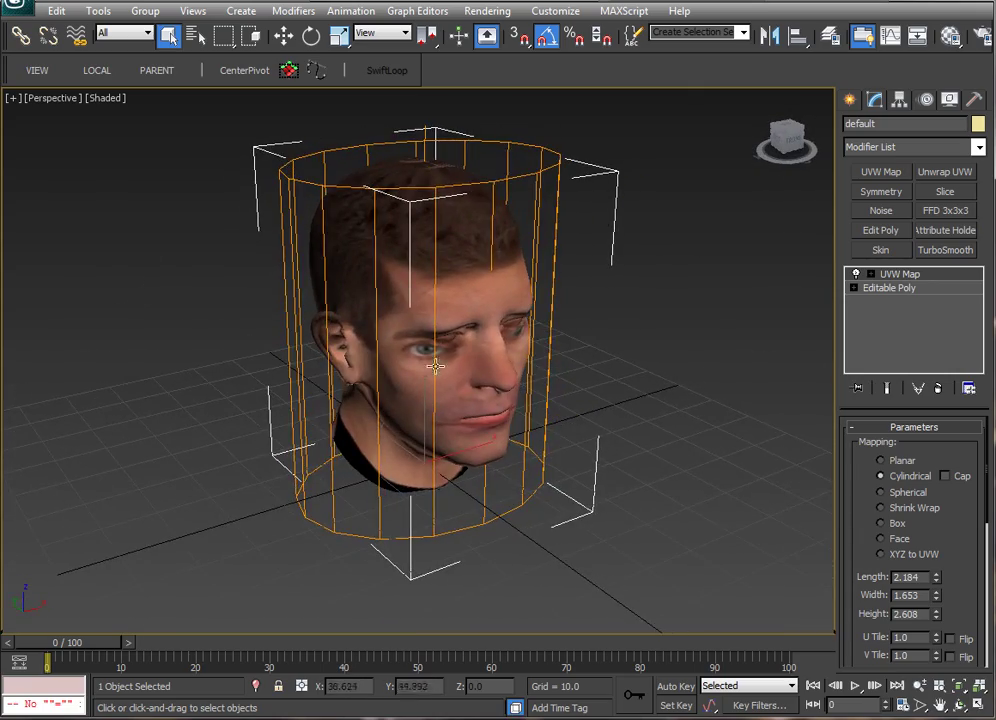
pyautogui.keyDown('alt'); pyautogui.moveTo(615, 306); pyautogui.dragTo(576, 433, button='middle'); pyautogui.keyUp('alt')
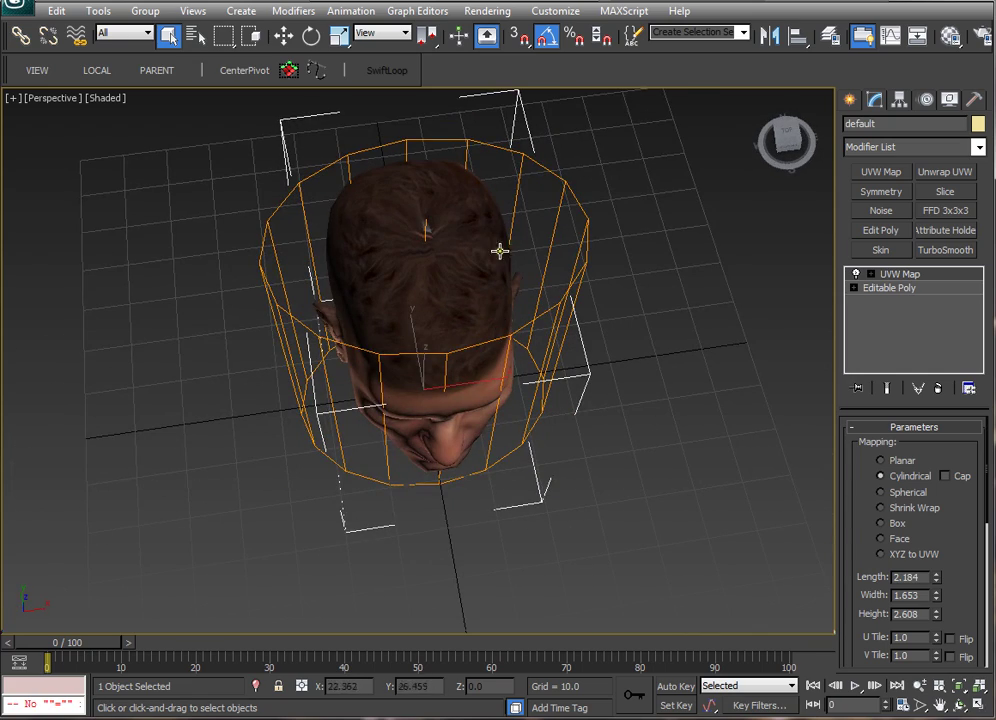
pyautogui.keyDown('alt'); pyautogui.moveTo(500, 249); pyautogui.dragTo(485, 360, button='middle'); pyautogui.keyUp('alt')
pyautogui.scroll(3, 471, 397)
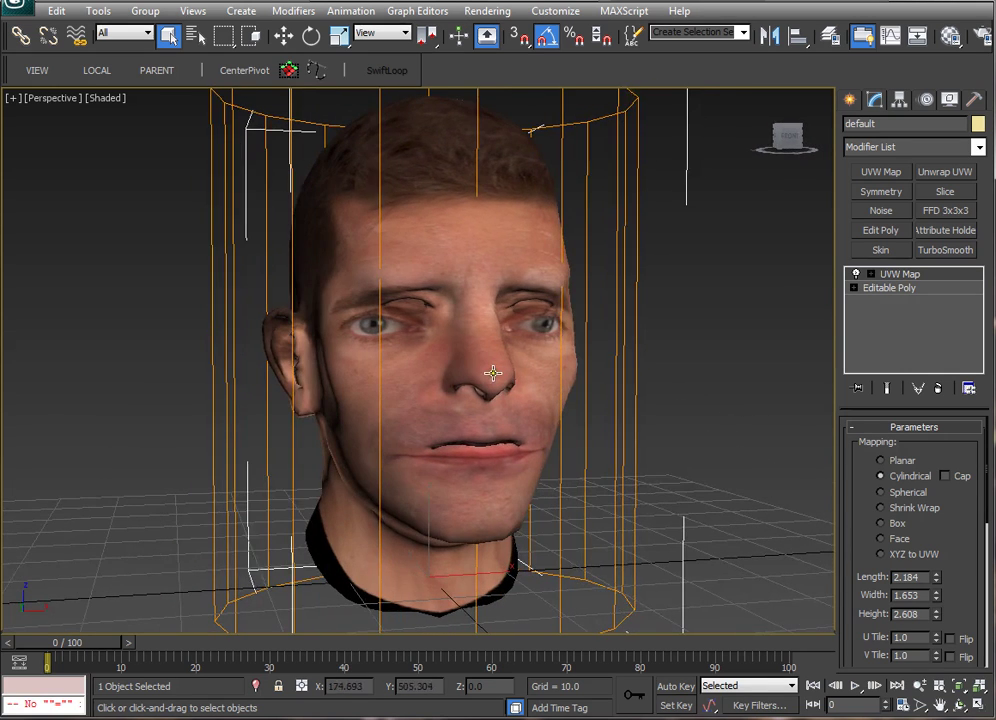
# Step: Scale the UVW Map gizmo narrower along the X axis to bring the texture's eyes closer together
pyautogui.click(340, 37)
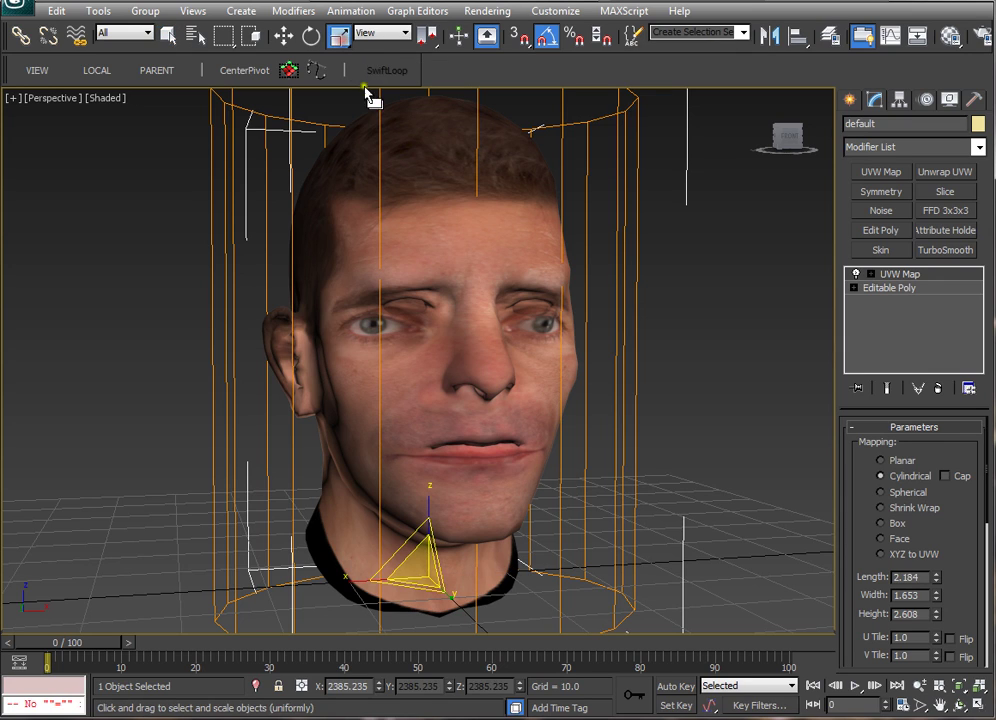
pyautogui.click(872, 274)
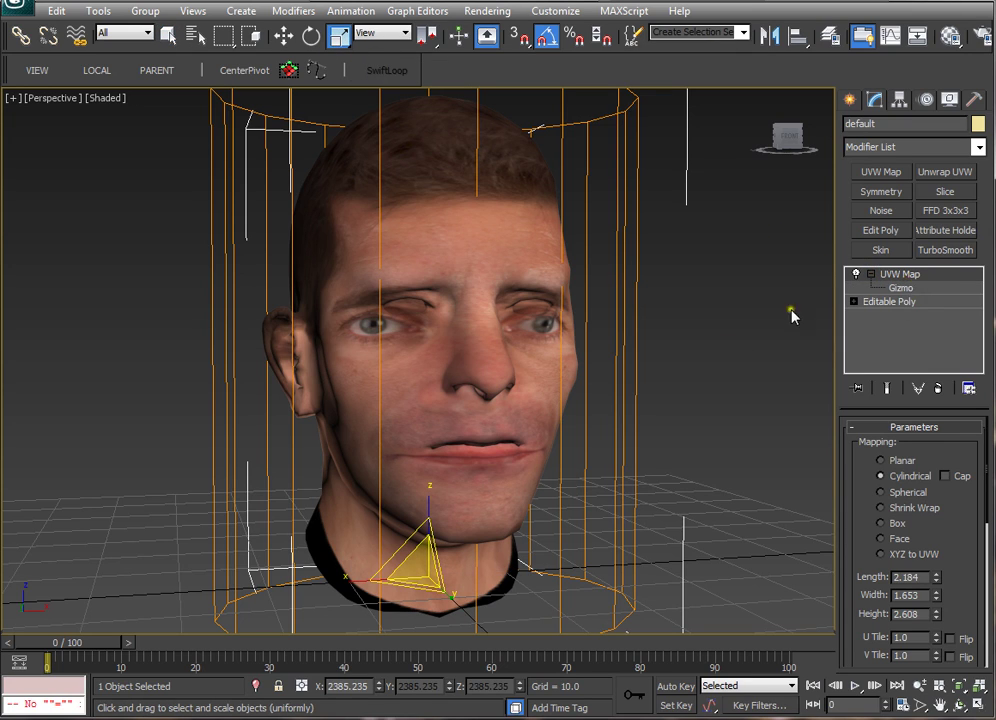
pyautogui.keyDown('alt'); pyautogui.moveTo(790, 317); pyautogui.dragTo(658, 325, button='middle'); pyautogui.keyUp('alt')
pyautogui.keyDown('alt'); pyautogui.moveTo(362, 509); pyautogui.dragTo(416, 476, button='middle'); pyautogui.keyUp('alt')
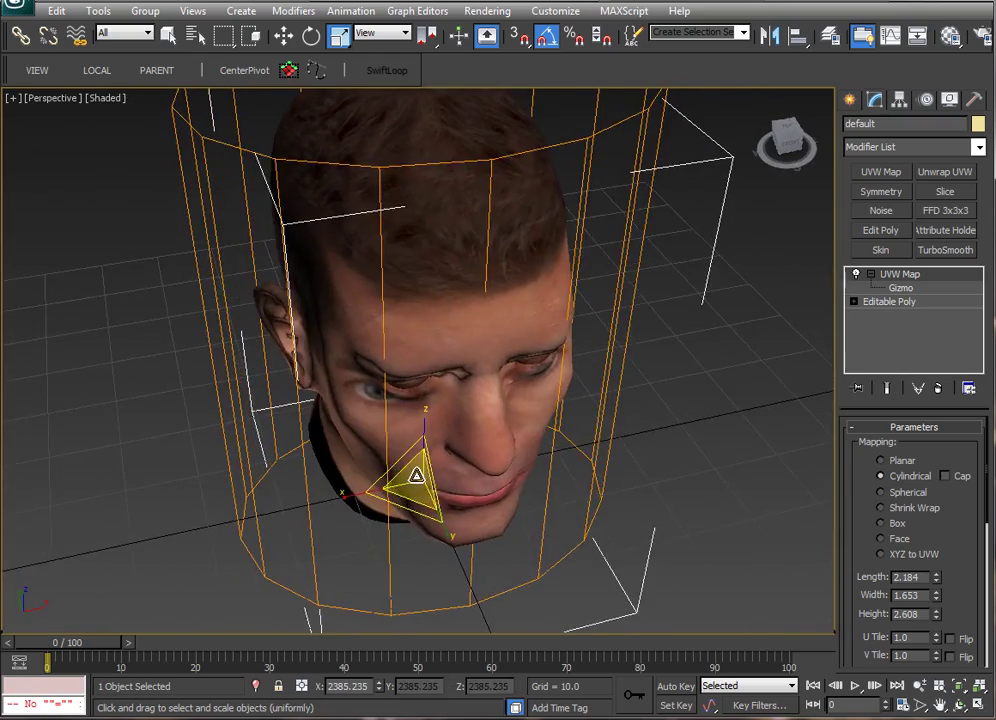
pyautogui.keyDown('alt'); pyautogui.moveTo(313, 205); pyautogui.dragTo(463, 330, button='middle'); pyautogui.keyUp('alt')
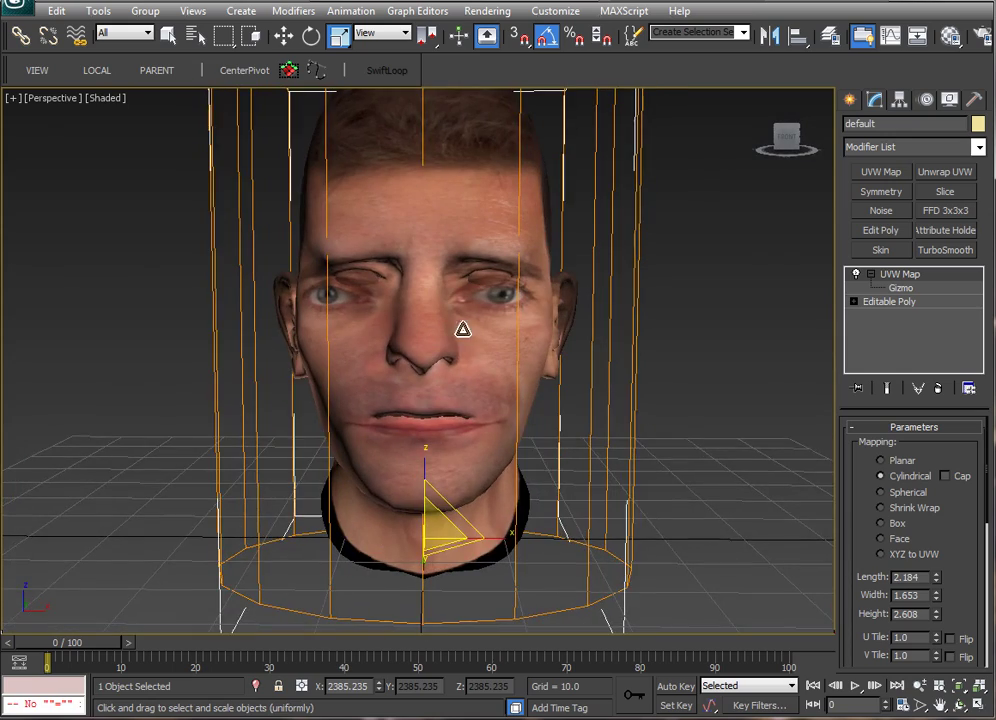
pyautogui.moveTo(509, 411)
pyautogui.keyDown('alt'); pyautogui.mouseDown(button='middle')
pyautogui.moveTo(509, 402)
pyautogui.moveTo(442, 422)
pyautogui.moveTo(371, 421)
pyautogui.moveTo(522, 416)
pyautogui.mouseUp(button='middle'); pyautogui.keyUp('alt')
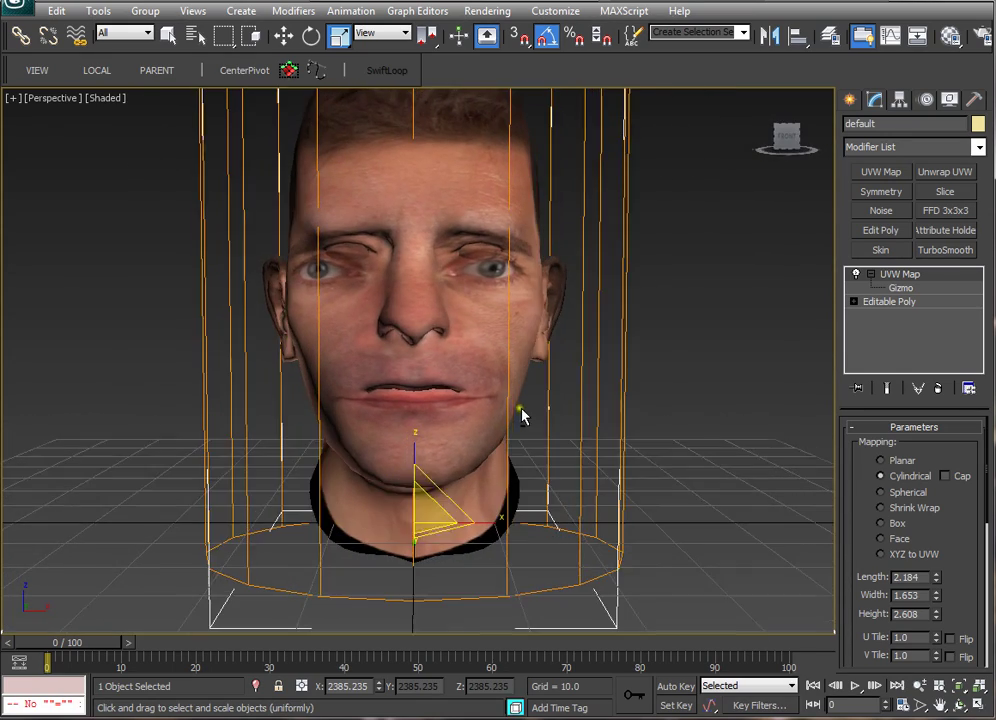
pyautogui.press('r')
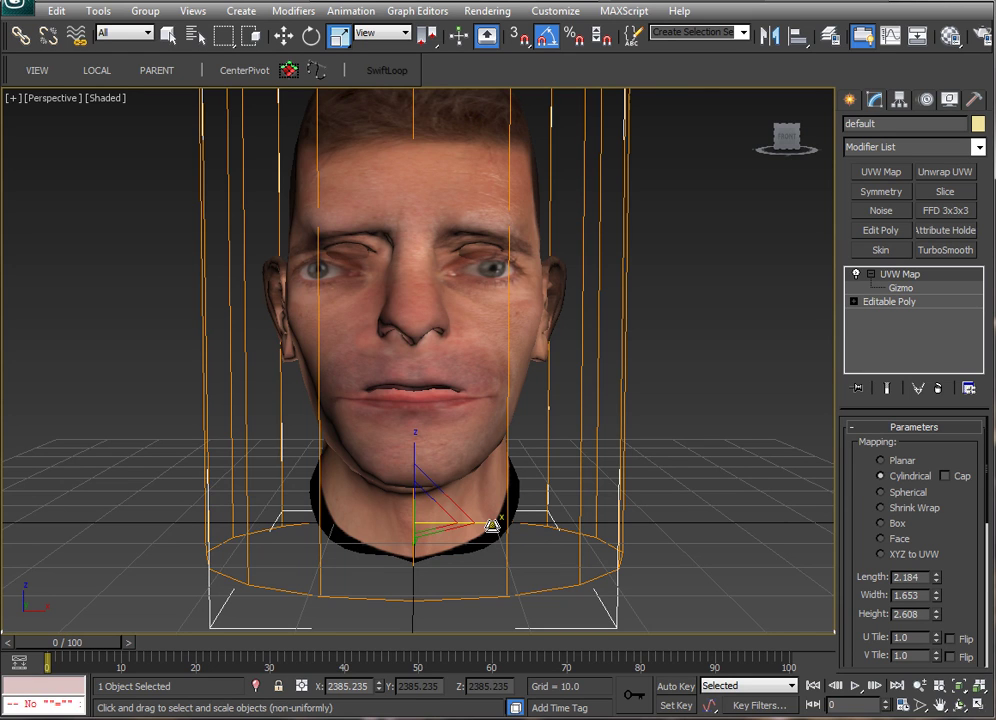
pyautogui.moveTo(511, 540)
pyautogui.mouseDown()
pyautogui.moveTo(485, 525)
pyautogui.moveTo(500, 522)
pyautogui.mouseUp()
pyautogui.click(900, 288)
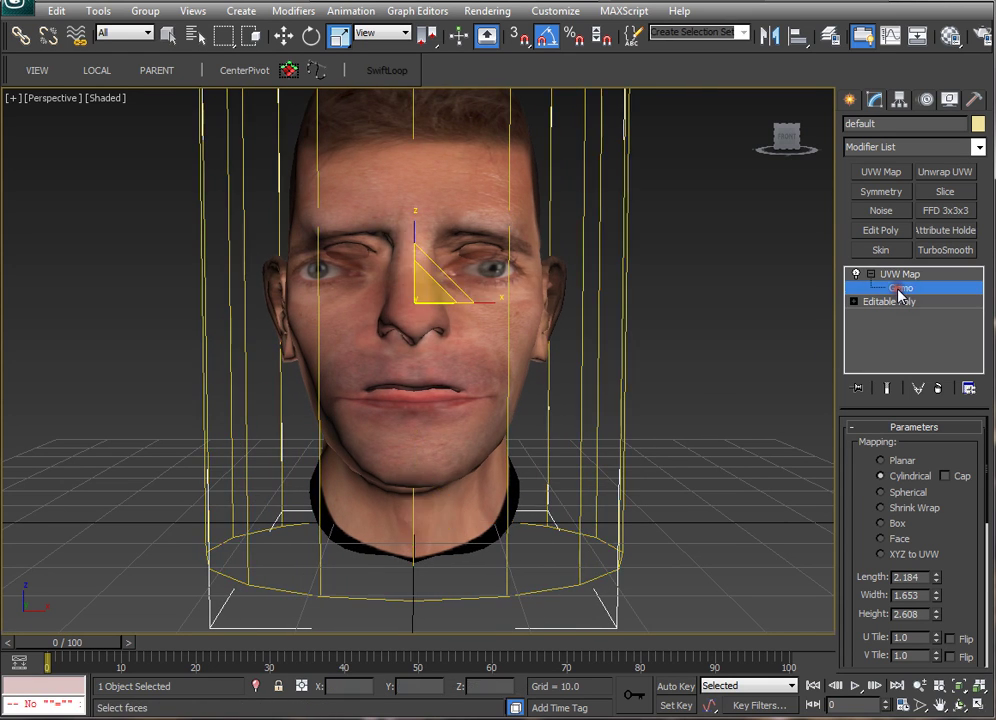
pyautogui.moveTo(570, 328); pyautogui.dragTo(578, 408, button='middle')
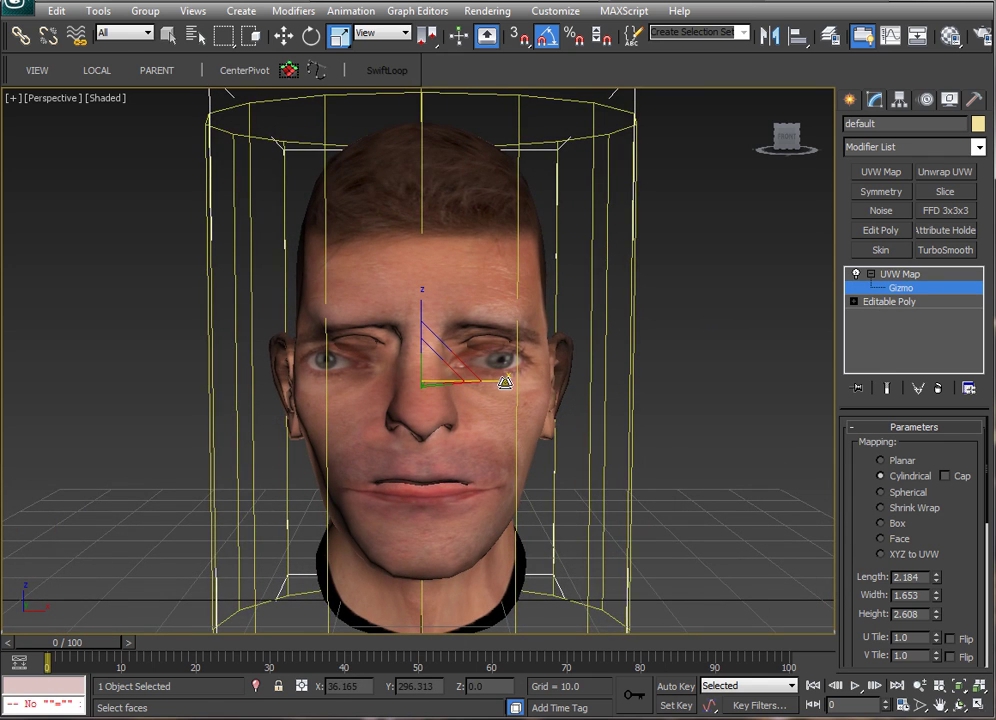
pyautogui.moveTo(504, 381); pyautogui.dragTo(478, 388)
# Step: Raise the mapping gizmo along Z to about 29.375 to line the texture's eyes up with the modelled eyes
pyautogui.scroll(3, 530, 365)
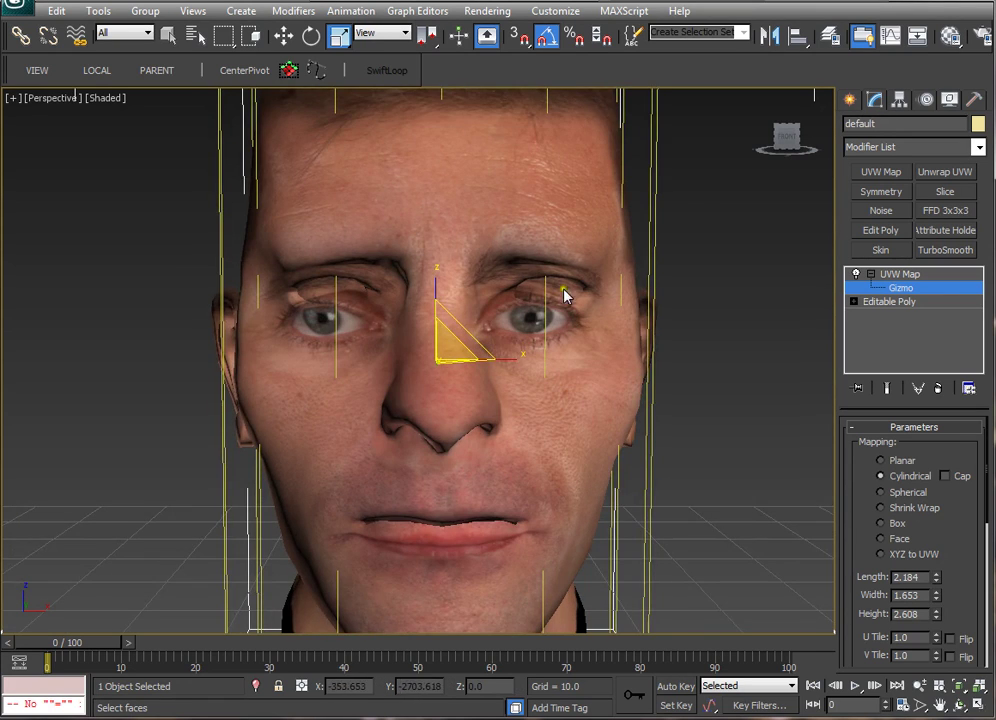
pyautogui.moveTo(567, 289); pyautogui.dragTo(544, 334, button='middle')
pyautogui.scroll(3, 544, 334)
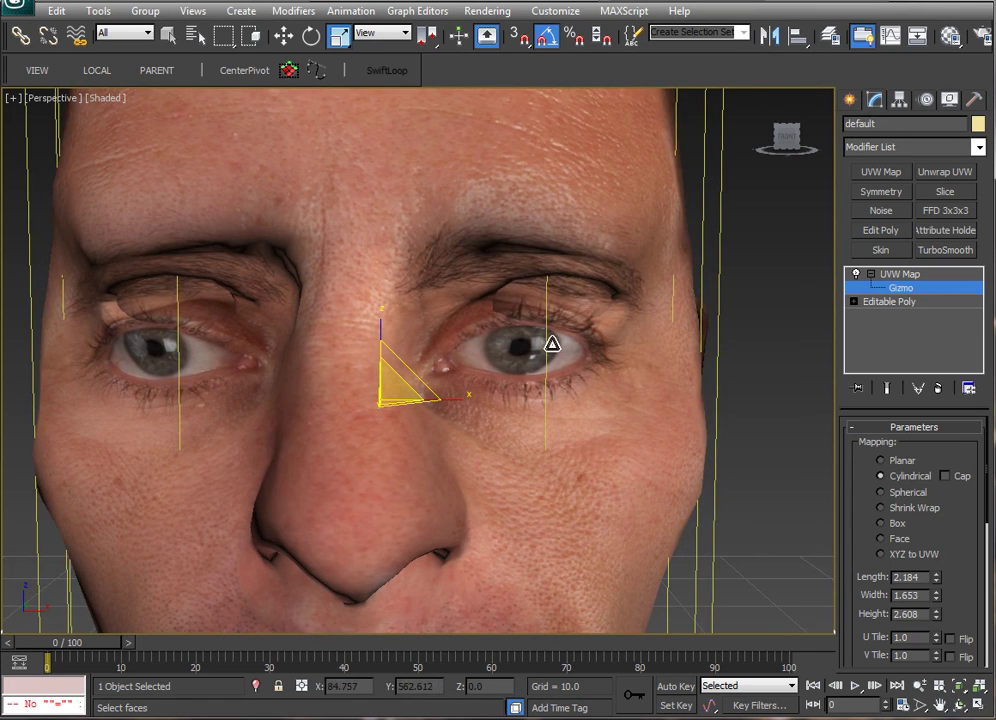
pyautogui.click(284, 36)
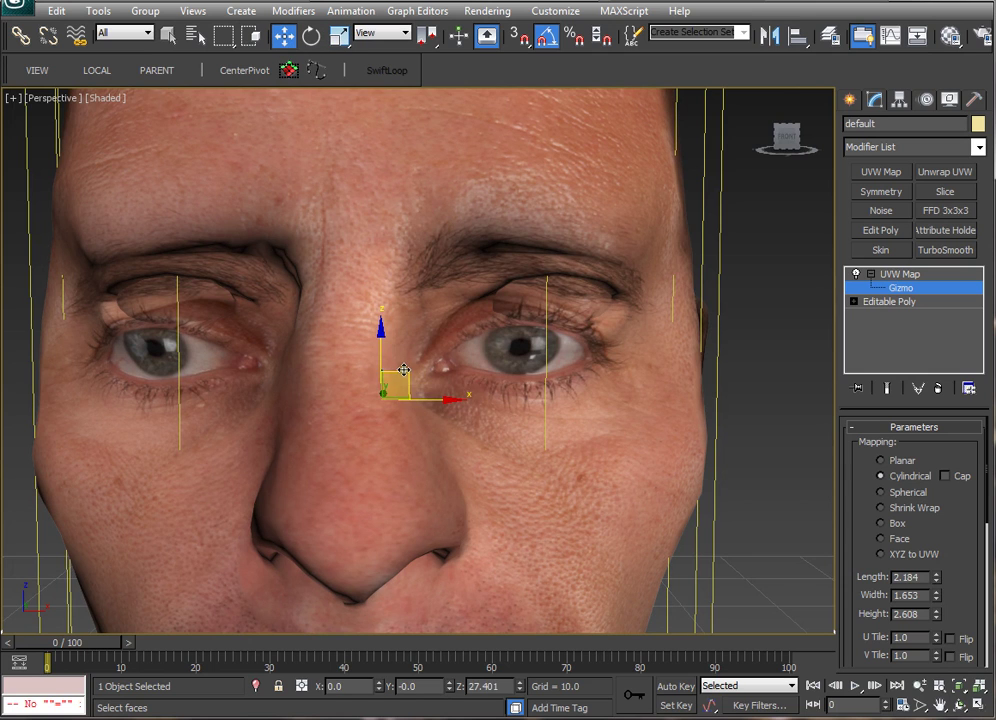
pyautogui.moveTo(382, 347); pyautogui.dragTo(384, 311)
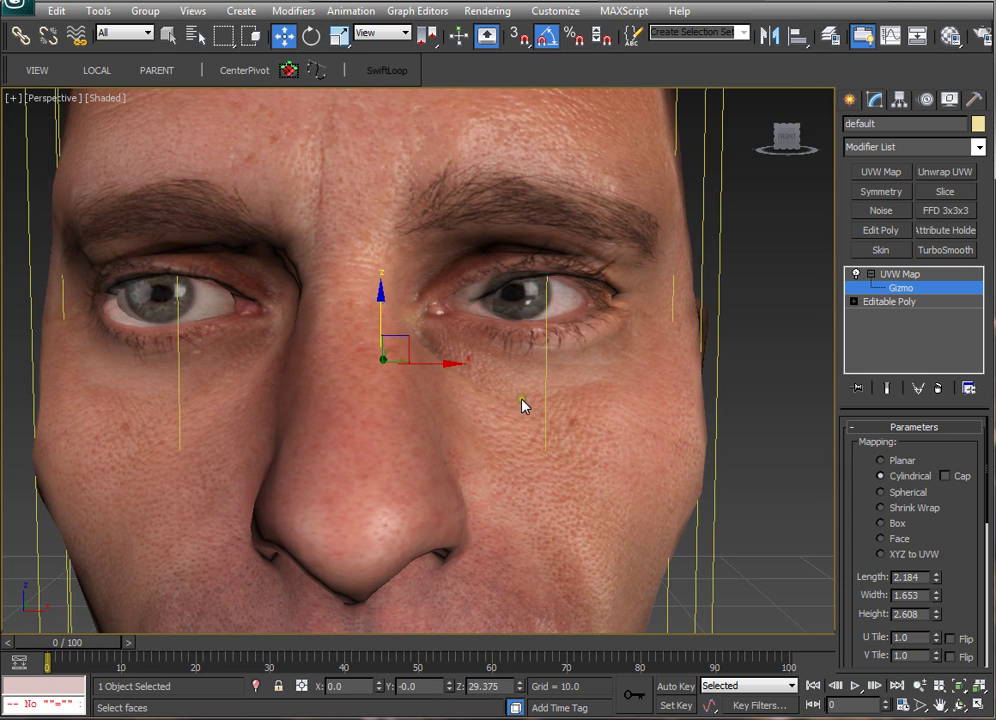
# Step: Shift the mapping gizmo along X to about 0.934 and compare the texture's eye corners with the mesh edges
pyautogui.moveTo(522, 398)
pyautogui.keyDown('alt'); pyautogui.mouseDown(button='middle')
pyautogui.moveTo(534, 407)
pyautogui.moveTo(478, 389)
pyautogui.moveTo(522, 391)
pyautogui.moveTo(442, 391)
pyautogui.moveTo(518, 387)
pyautogui.mouseUp(button='middle'); pyautogui.keyUp('alt')
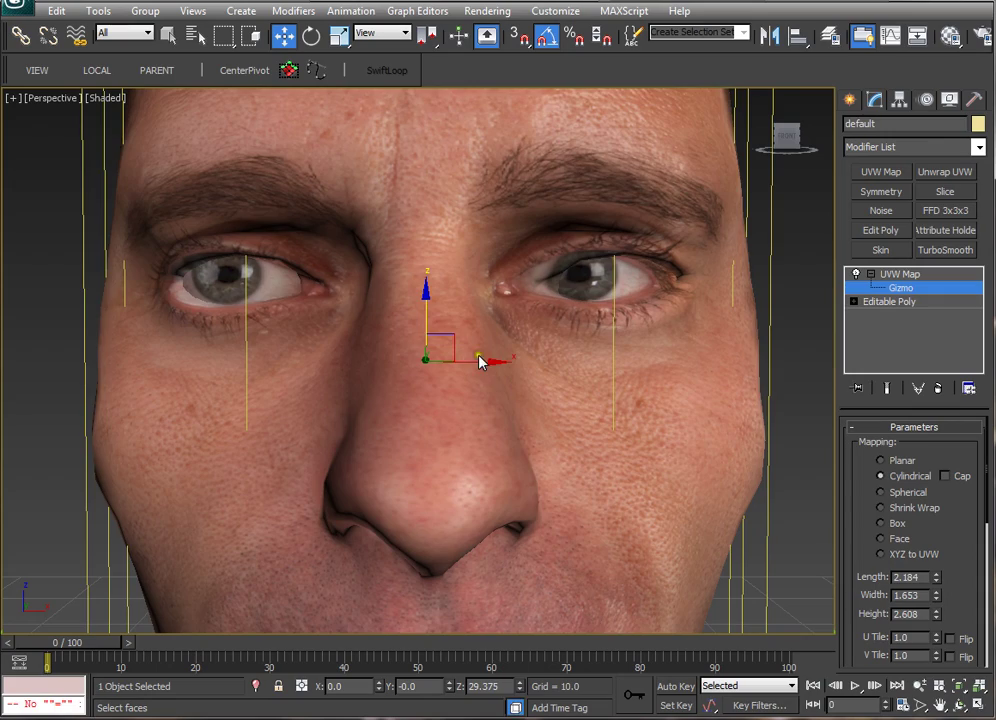
pyautogui.moveTo(481, 360)
pyautogui.mouseDown()
pyautogui.moveTo(590, 371)
pyautogui.moveTo(469, 371)
pyautogui.moveTo(506, 373)
pyautogui.moveTo(498, 372)
pyautogui.mouseUp()
pyautogui.scroll(5, 480, 365)
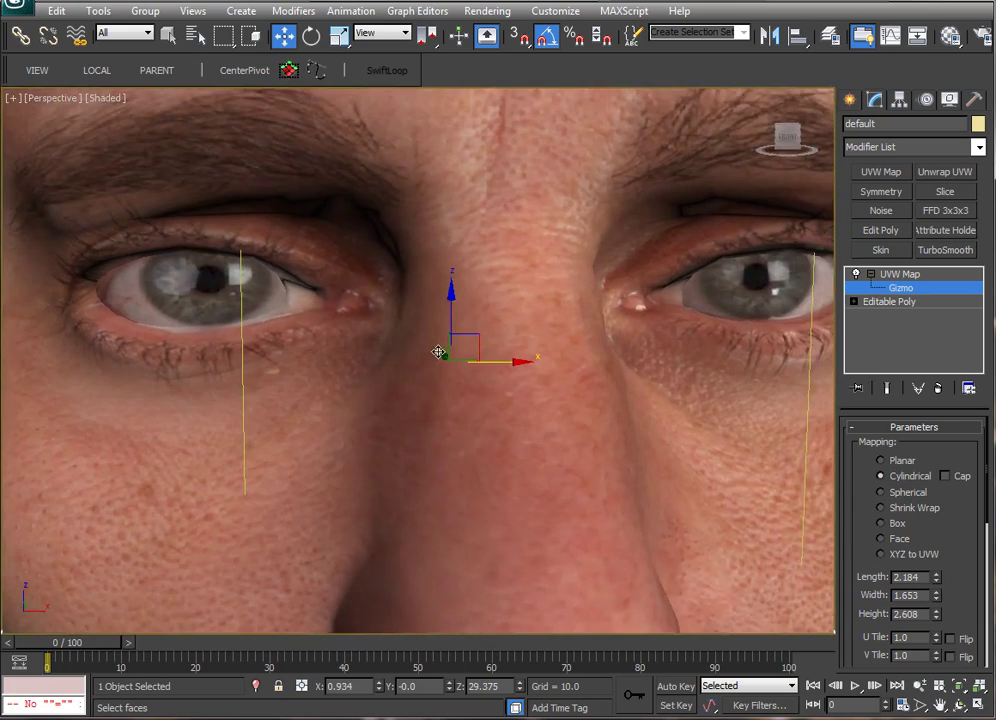
pyautogui.press('F4')
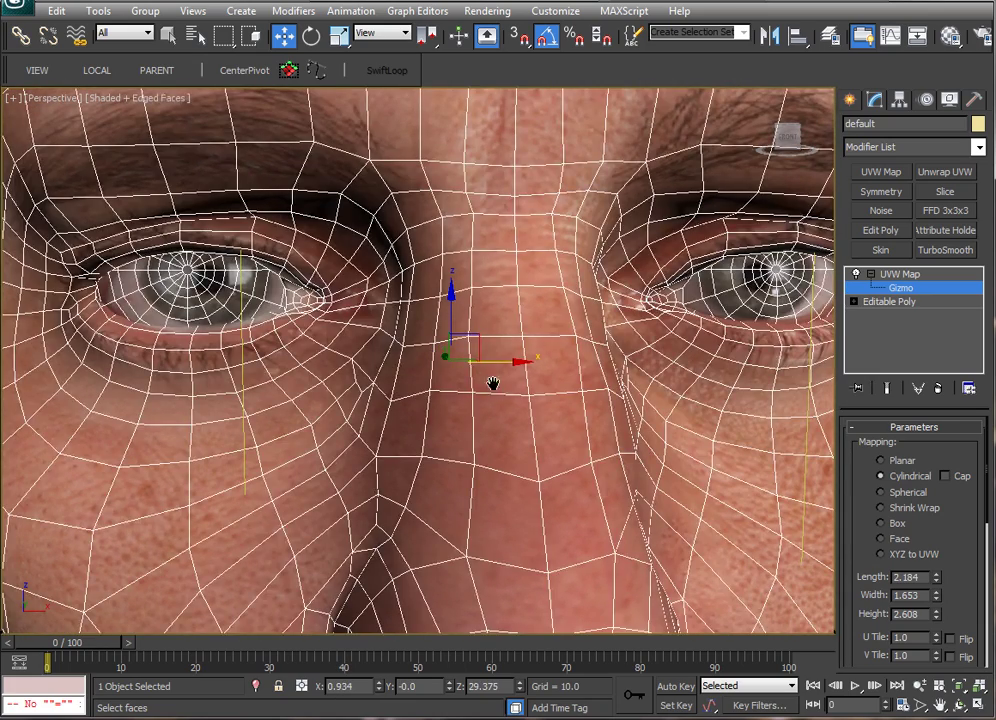
pyautogui.moveTo(493, 383); pyautogui.dragTo(476, 412, button='middle')
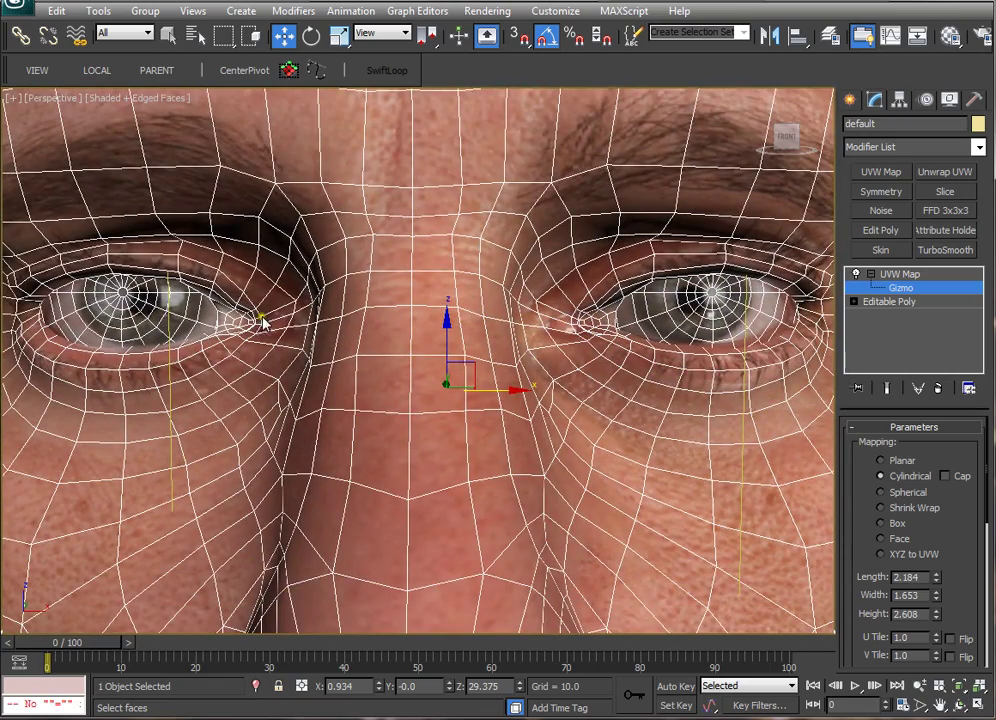
pyautogui.press('F4')
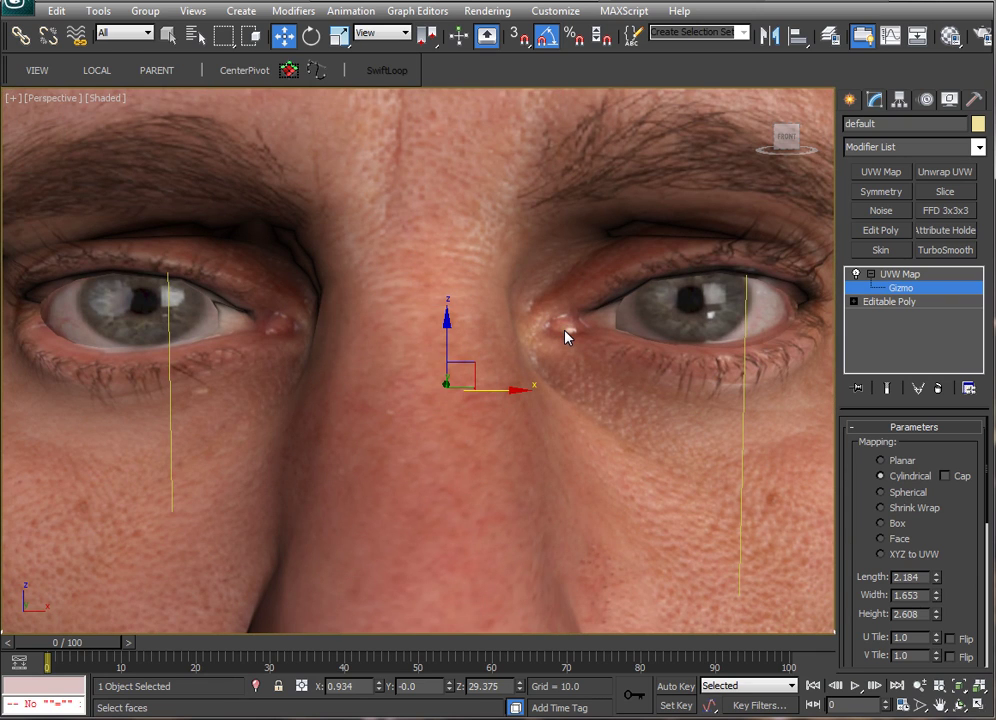
pyautogui.press('F4')
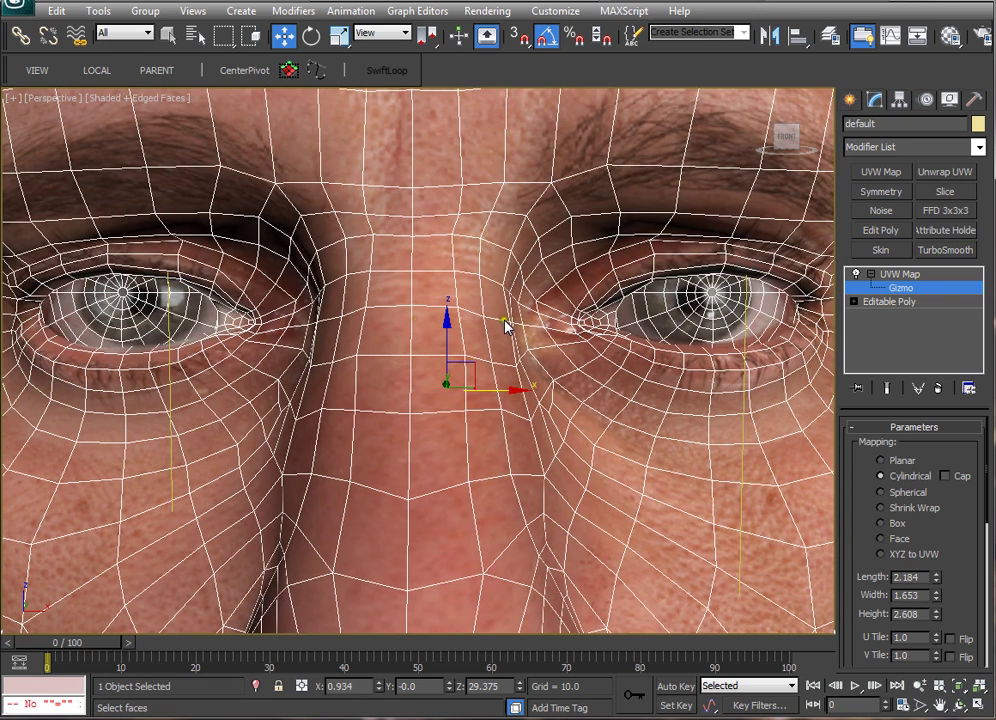
# Step: Widen the mapping gizmo along X and nudge it sideways to match the texture's inner eye corners to the mesh
pyautogui.press('r')
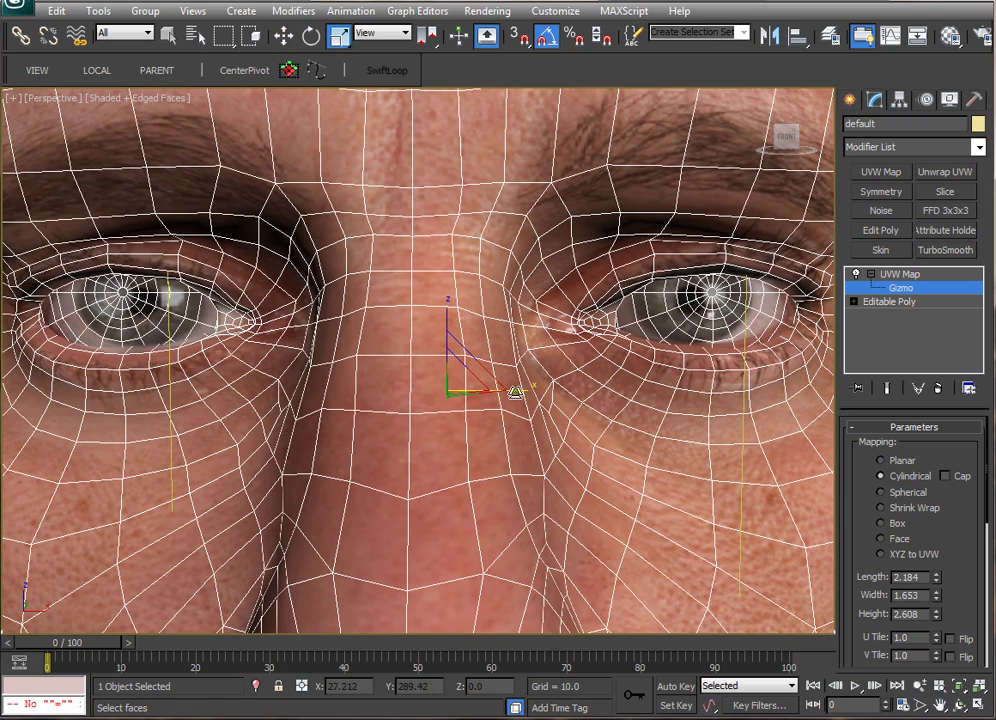
pyautogui.moveTo(537, 408); pyautogui.dragTo(540, 410)
pyautogui.moveTo(541, 408)
pyautogui.mouseDown()
pyautogui.moveTo(509, 390)
pyautogui.moveTo(544, 407)
pyautogui.mouseUp()
pyautogui.press('w')
pyautogui.press('r')
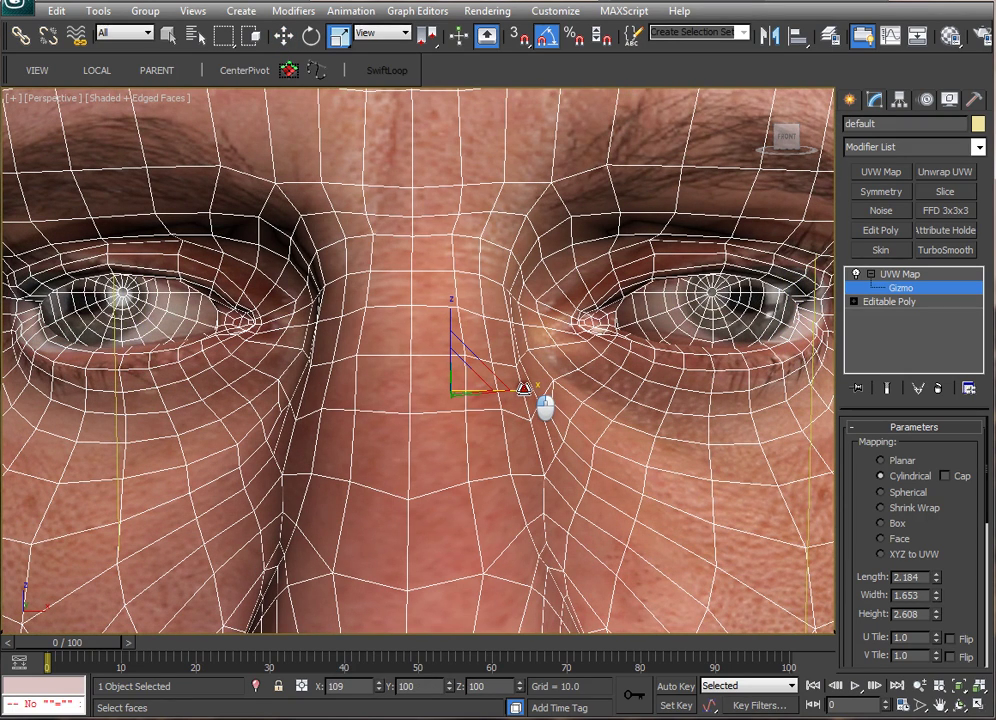
pyautogui.press('F4')
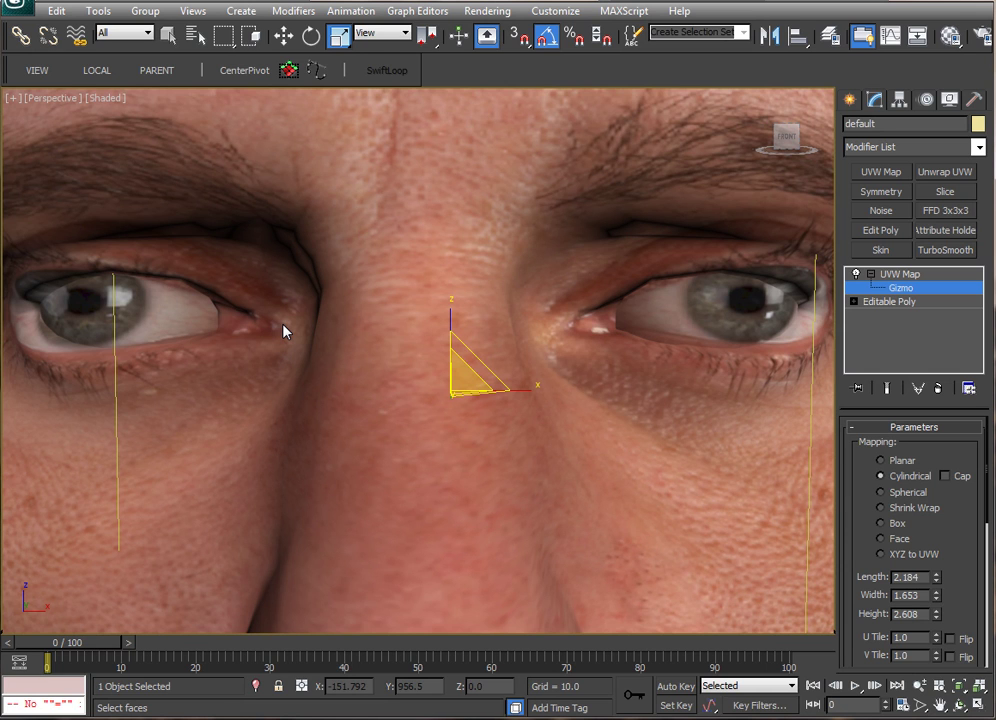
# Step: Examine how the texture's eyes, nose and mouth line up with the mesh, both close up and on the whole head
pyautogui.keyDown('alt'); pyautogui.moveTo(351, 338); pyautogui.dragTo(449, 438, button='middle'); pyautogui.keyUp('alt')
pyautogui.scroll(-5, 422, 391)
pyautogui.scroll(3, 454, 379)
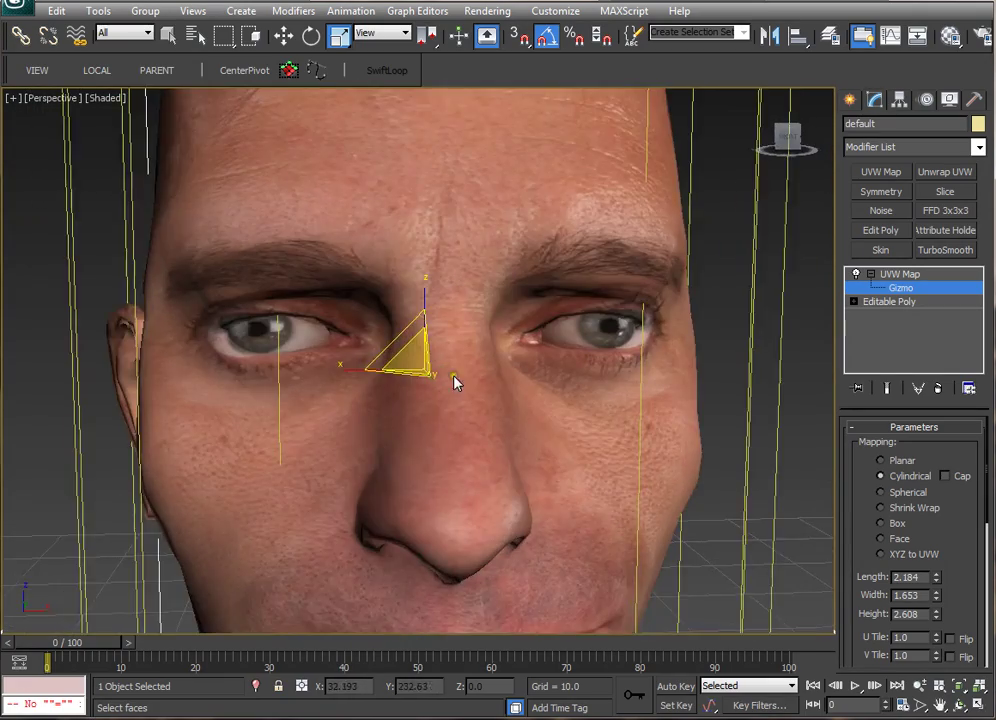
pyautogui.keyDown('alt'); pyautogui.moveTo(454, 381); pyautogui.dragTo(465, 346, button='middle'); pyautogui.keyUp('alt')
pyautogui.scroll(3, 470, 347)
pyautogui.keyDown('alt'); pyautogui.moveTo(267, 316); pyautogui.dragTo(465, 413, button='middle'); pyautogui.keyUp('alt')
pyautogui.scroll(-8, 420, 464)
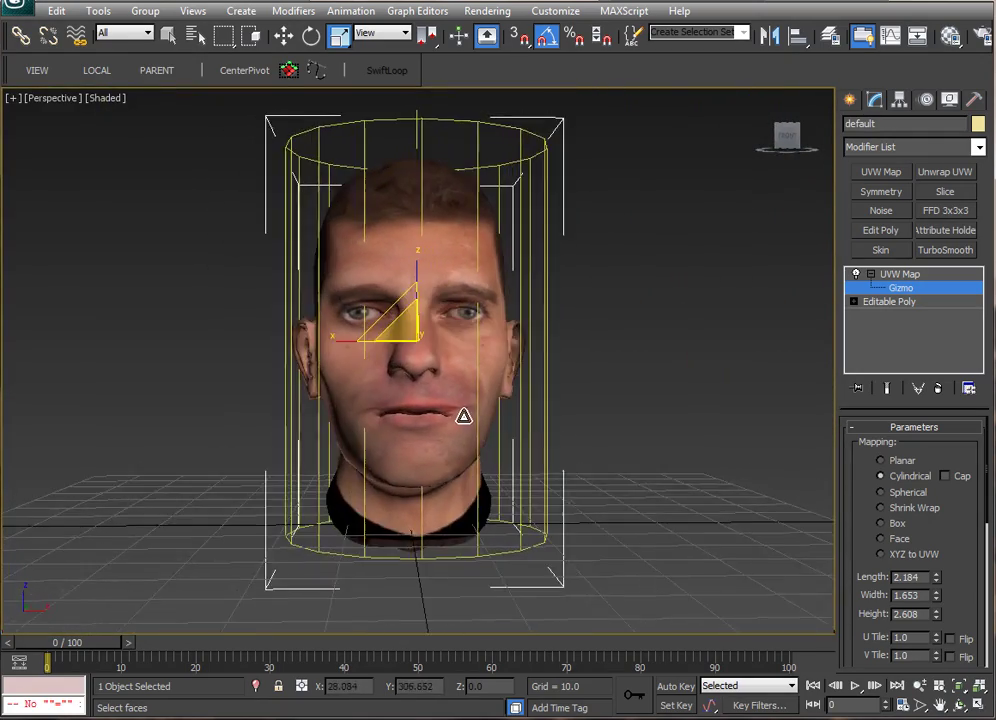
pyautogui.scroll(10, 440, 456)
pyautogui.scroll(-10, 443, 436)
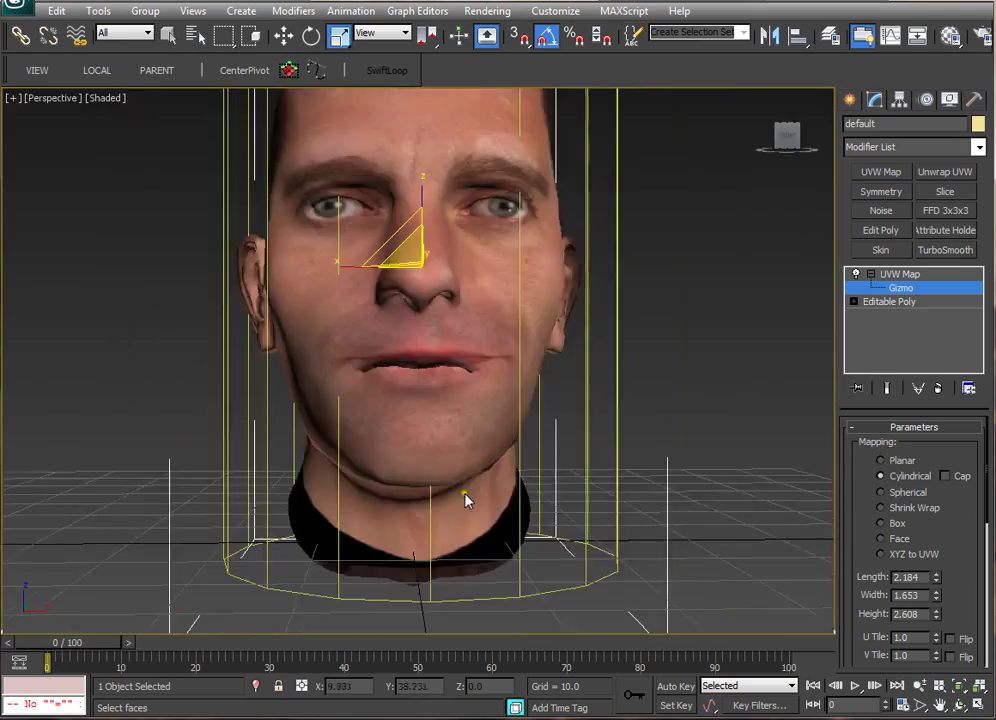
# Step: Move the mapping gizmo along Y to about 4.817 to fit the texture's ear to the modelled ear, and check the face and side
pyautogui.keyDown('alt'); pyautogui.moveTo(467, 500); pyautogui.dragTo(449, 337, button='middle'); pyautogui.keyUp('alt')
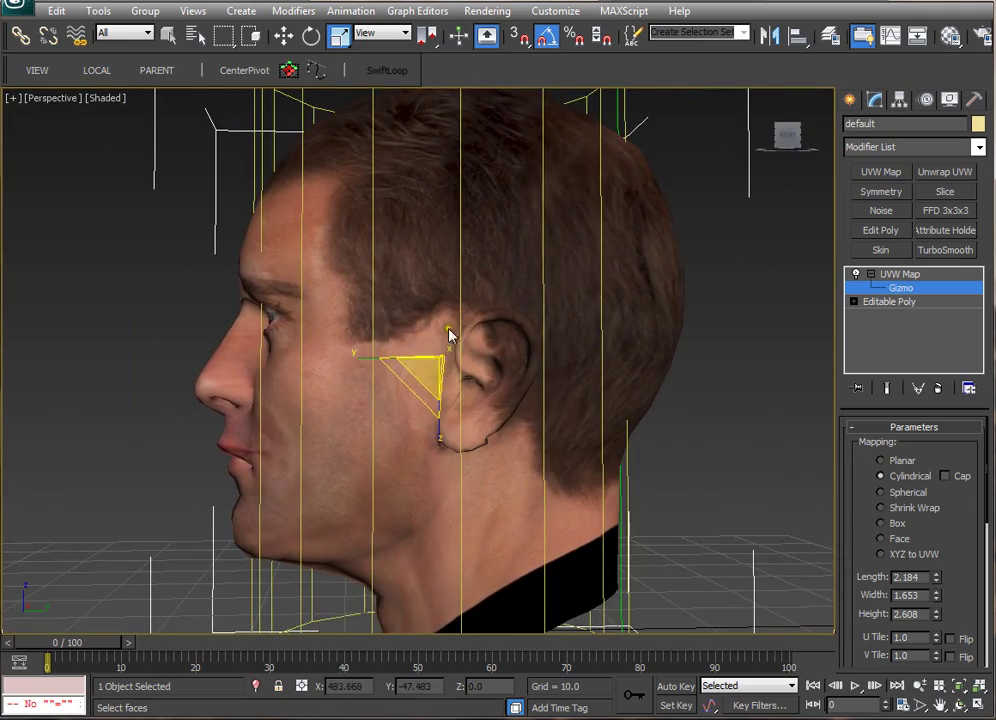
pyautogui.click(288, 70)
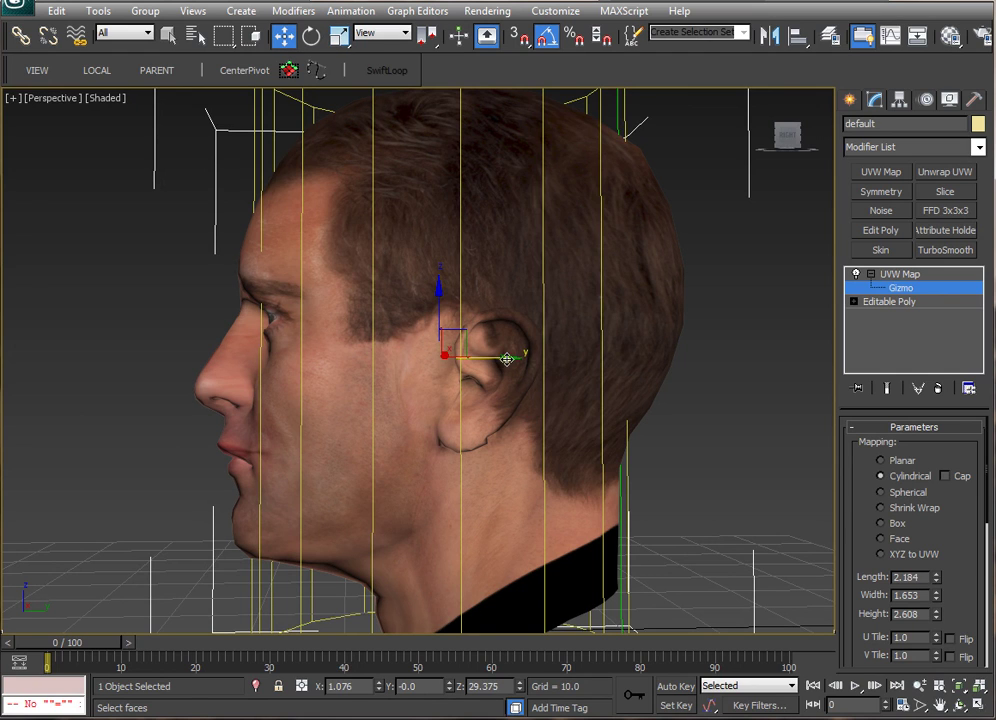
pyautogui.moveTo(507, 358); pyautogui.dragTo(551, 366)
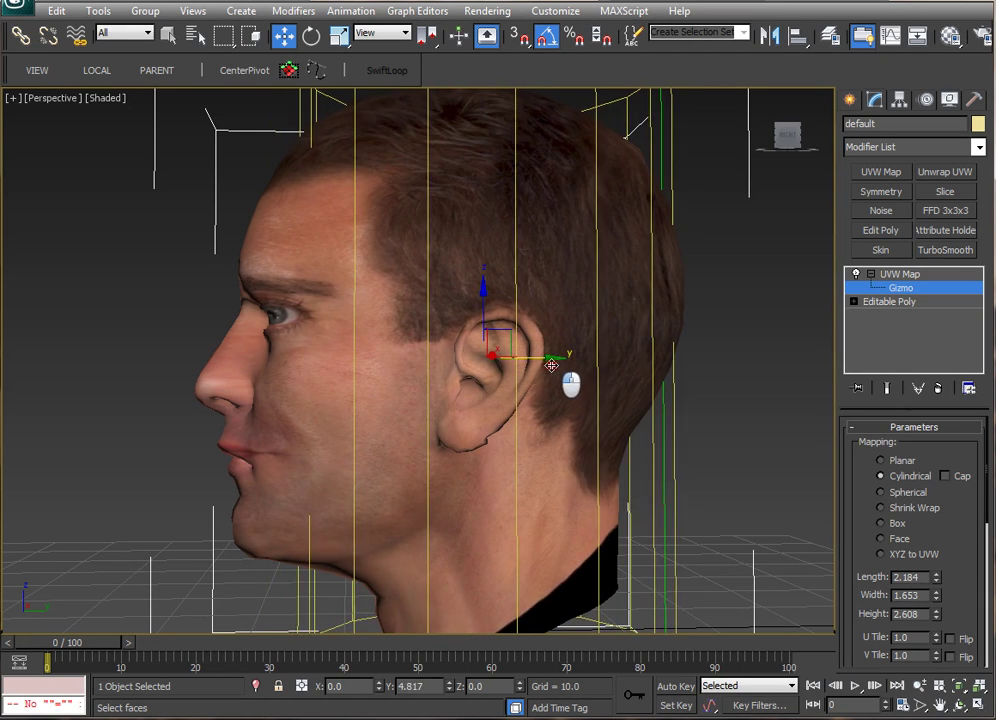
pyautogui.keyDown('alt'); pyautogui.moveTo(525, 325); pyautogui.dragTo(597, 377, button='middle'); pyautogui.keyUp('alt')
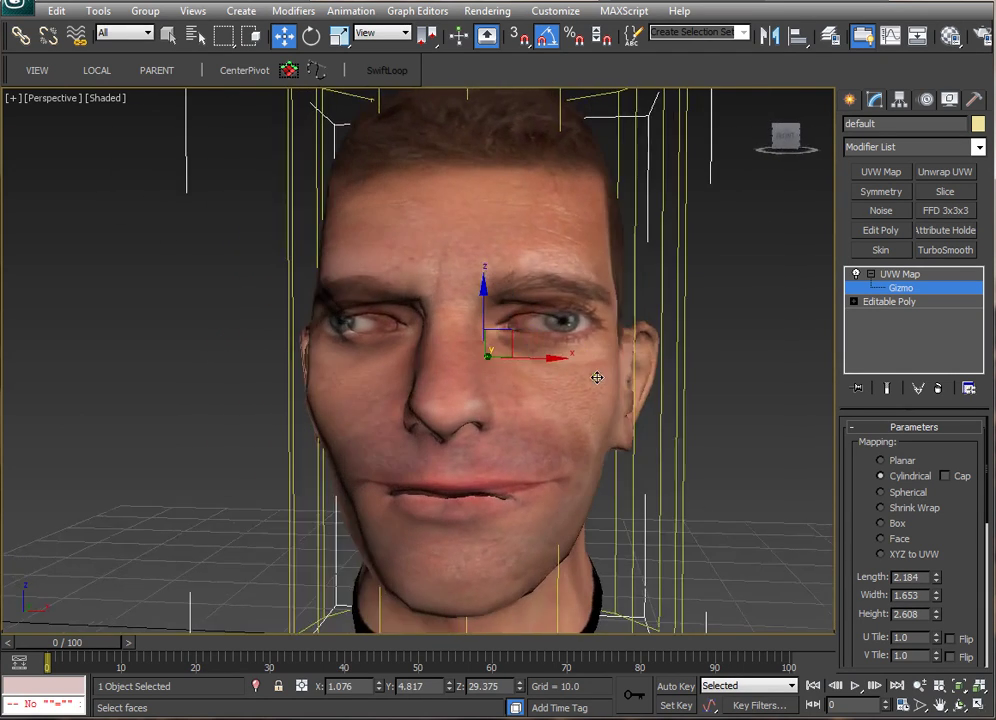
pyautogui.keyDown('alt'); pyautogui.moveTo(526, 380); pyautogui.dragTo(539, 348, button='middle'); pyautogui.keyUp('alt')
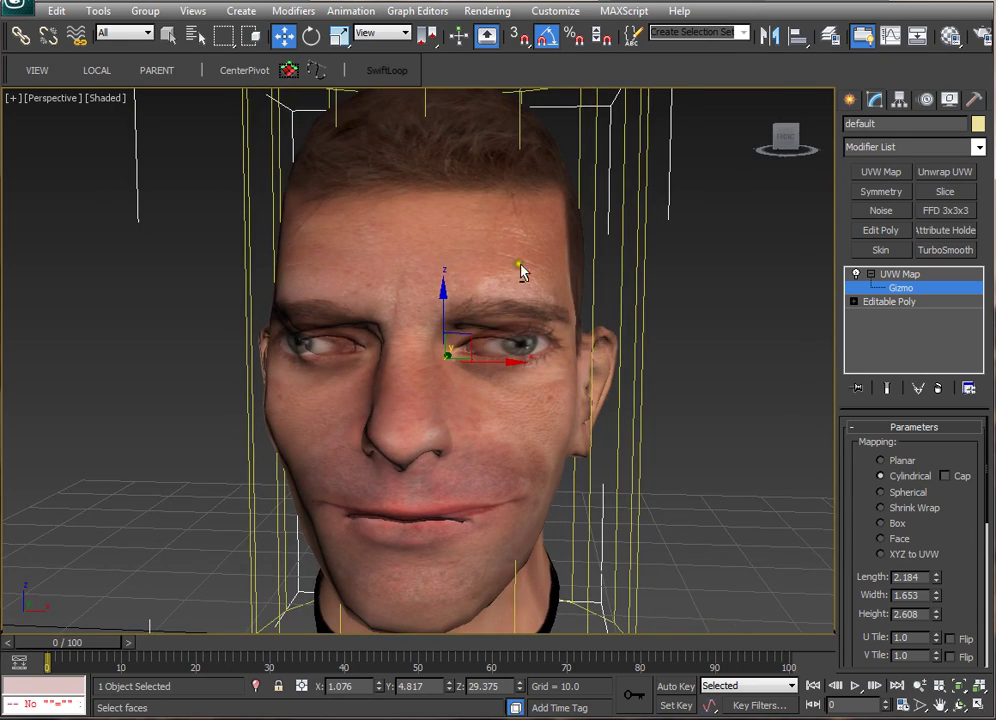
pyautogui.keyDown('alt'); pyautogui.moveTo(520, 270); pyautogui.dragTo(465, 355, button='middle'); pyautogui.keyUp('alt')
pyautogui.scroll(5, 380, 355)
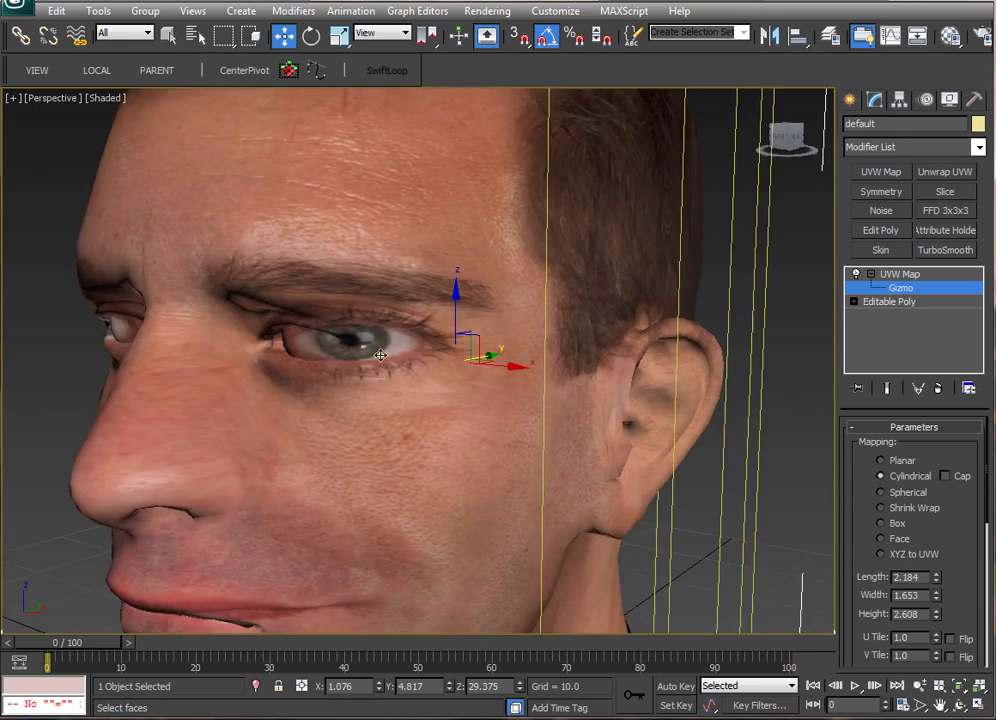
pyautogui.keyDown('alt'); pyautogui.moveTo(380, 355); pyautogui.dragTo(348, 400, button='middle'); pyautogui.keyUp('alt')
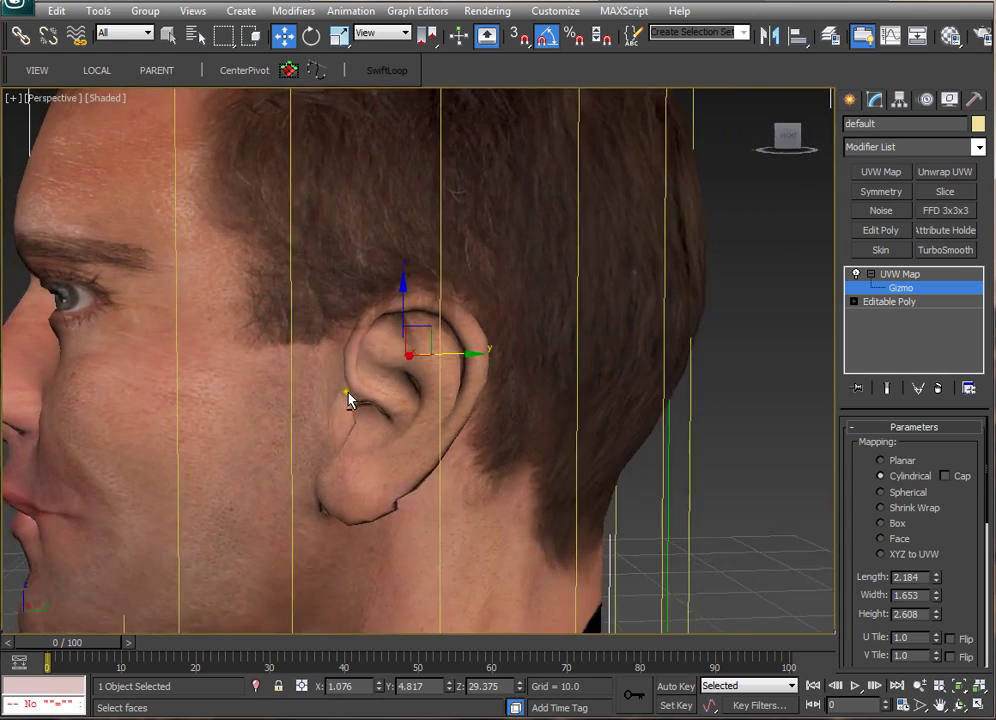
# Step: Scale the mapping gizmo slightly along Y and check the cylinder's fit around the head from above and at an angle
pyautogui.click(339, 35)
pyautogui.moveTo(322, 350)
pyautogui.mouseDown()
pyautogui.moveTo(298, 355)
pyautogui.moveTo(322, 373)
pyautogui.mouseUp()
pyautogui.keyDown('alt'); pyautogui.moveTo(322, 373); pyautogui.dragTo(538, 543, button='middle'); pyautogui.keyUp('alt')
pyautogui.keyDown('alt'); pyautogui.moveTo(524, 499); pyautogui.dragTo(556, 454, button='middle'); pyautogui.keyUp('alt')
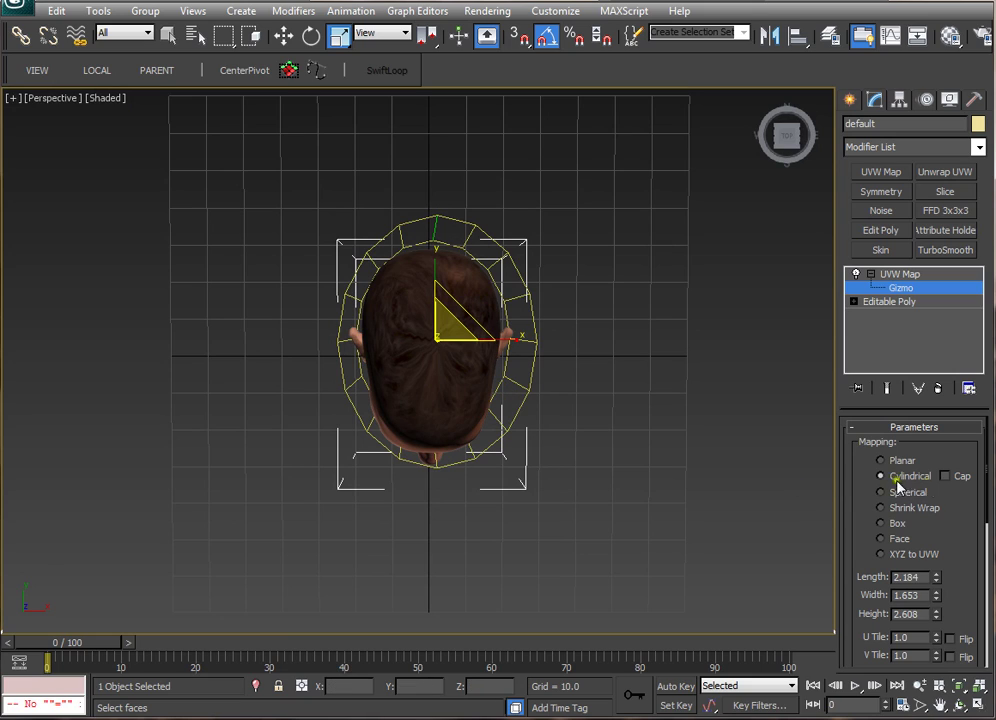
pyautogui.keyDown('alt'); pyautogui.moveTo(516, 477); pyautogui.dragTo(400, 316, button='middle'); pyautogui.keyUp('alt')
pyautogui.scroll(3, 462, 365)
pyautogui.keyDown('alt'); pyautogui.moveTo(462, 365); pyautogui.dragTo(420, 318, button='middle'); pyautogui.keyUp('alt')
pyautogui.keyDown('alt'); pyautogui.moveTo(432, 370); pyautogui.dragTo(533, 316, button='middle'); pyautogui.keyUp('alt')
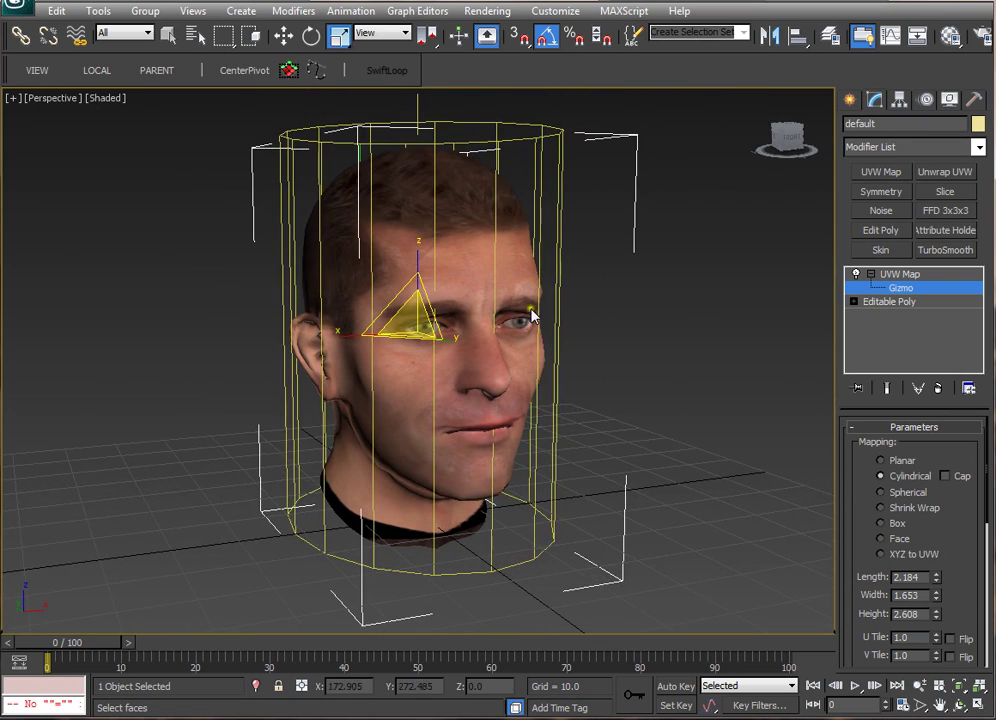
# Step: Collapse the head's modifier stack to an Editable Poly and deselect the head to view the texture from the front
pyautogui.click(290, 72)
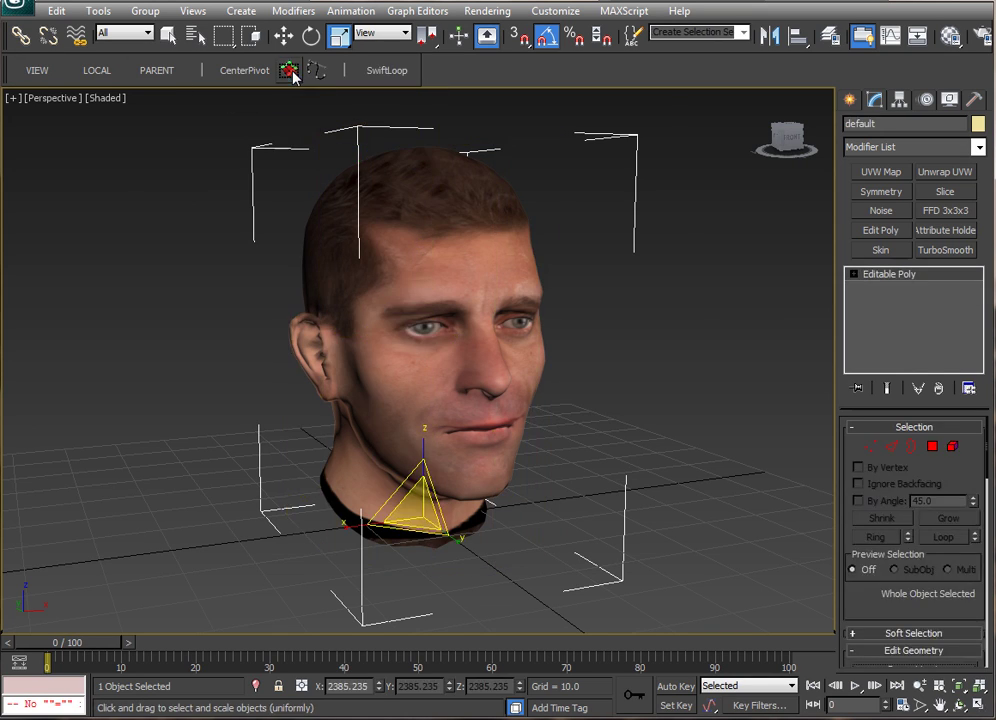
pyautogui.click(643, 414)
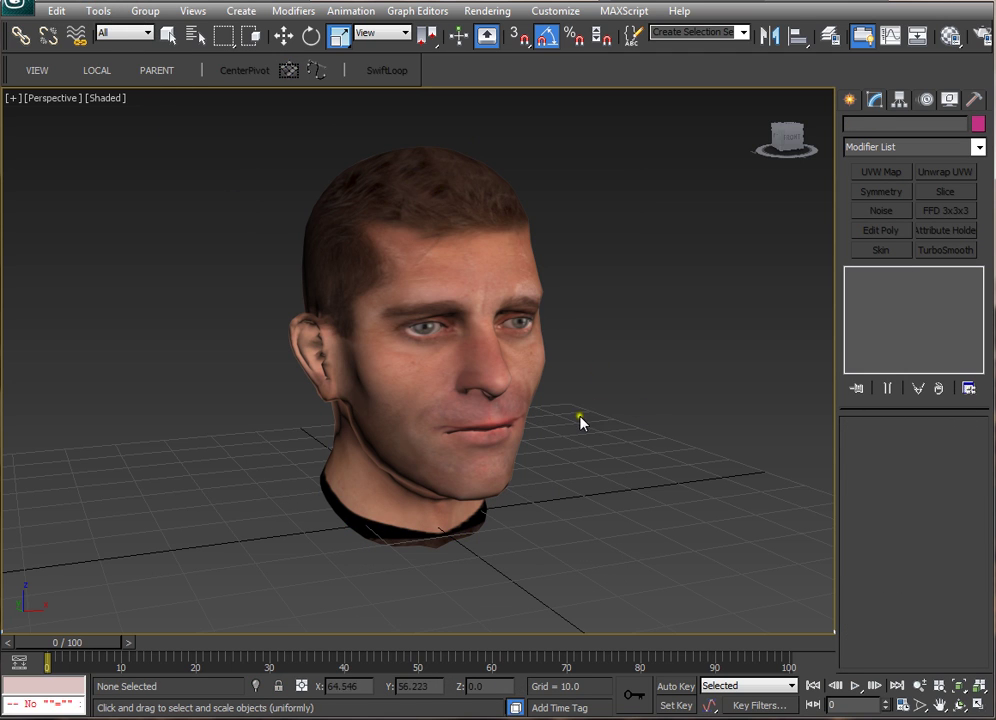
pyautogui.keyDown('alt'); pyautogui.moveTo(574, 420); pyautogui.dragTo(519, 433, button='middle'); pyautogui.keyUp('alt')
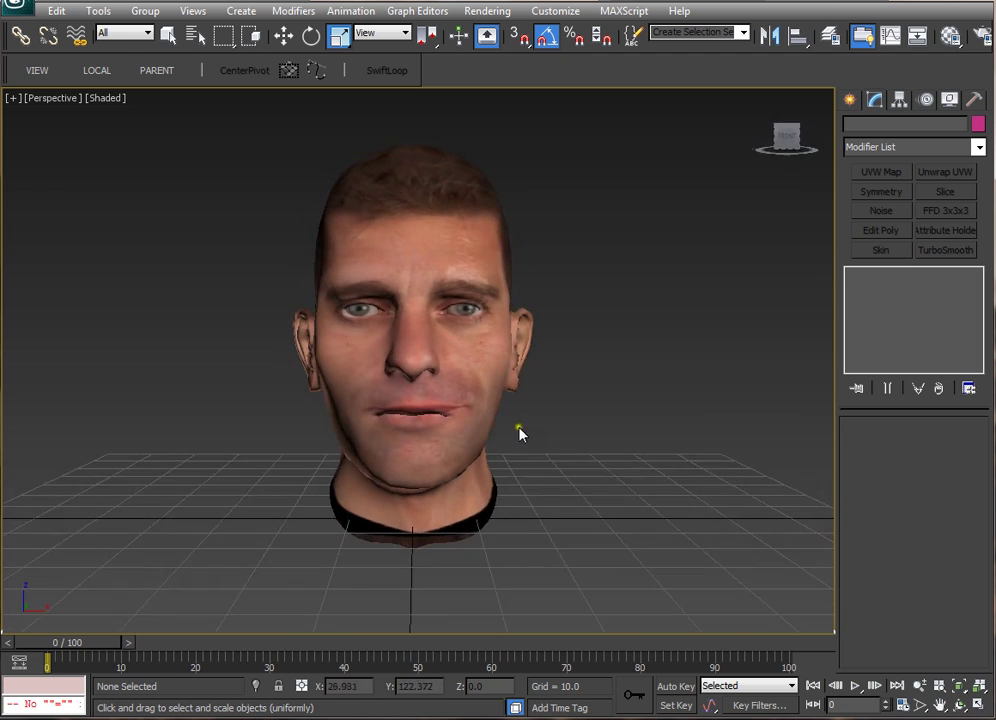
# Step: Apply an Unwrap UVW modifier to the head and open its UV editor
pyautogui.click(502, 404)
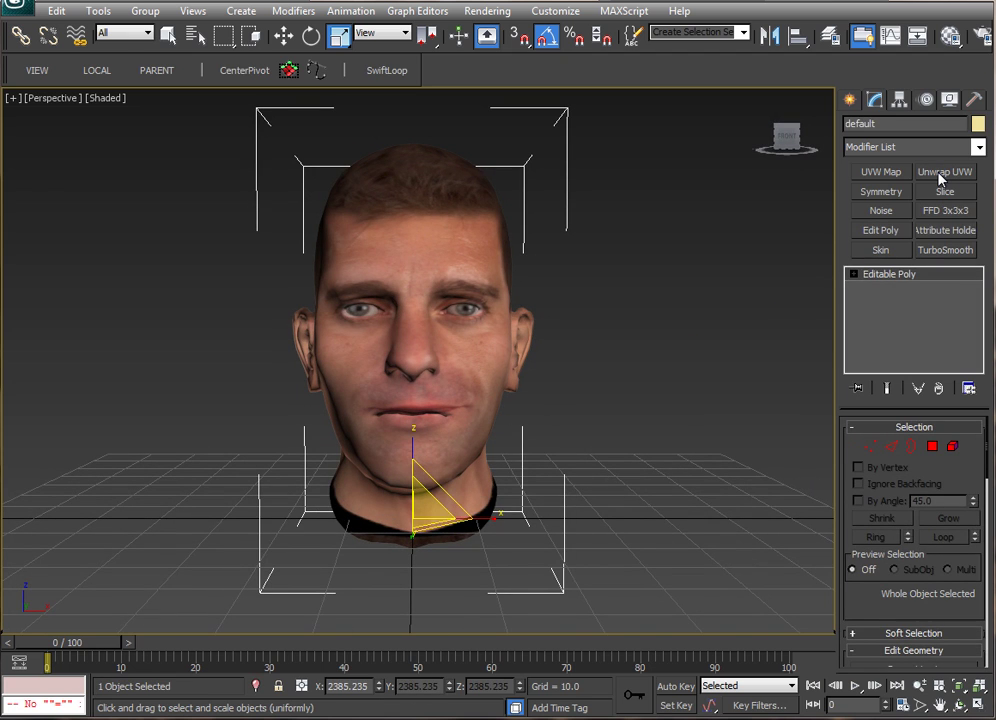
pyautogui.click(939, 174)
pyautogui.keyDown('alt'); pyautogui.moveTo(651, 345); pyautogui.dragTo(600, 336, button='middle'); pyautogui.keyUp('alt')
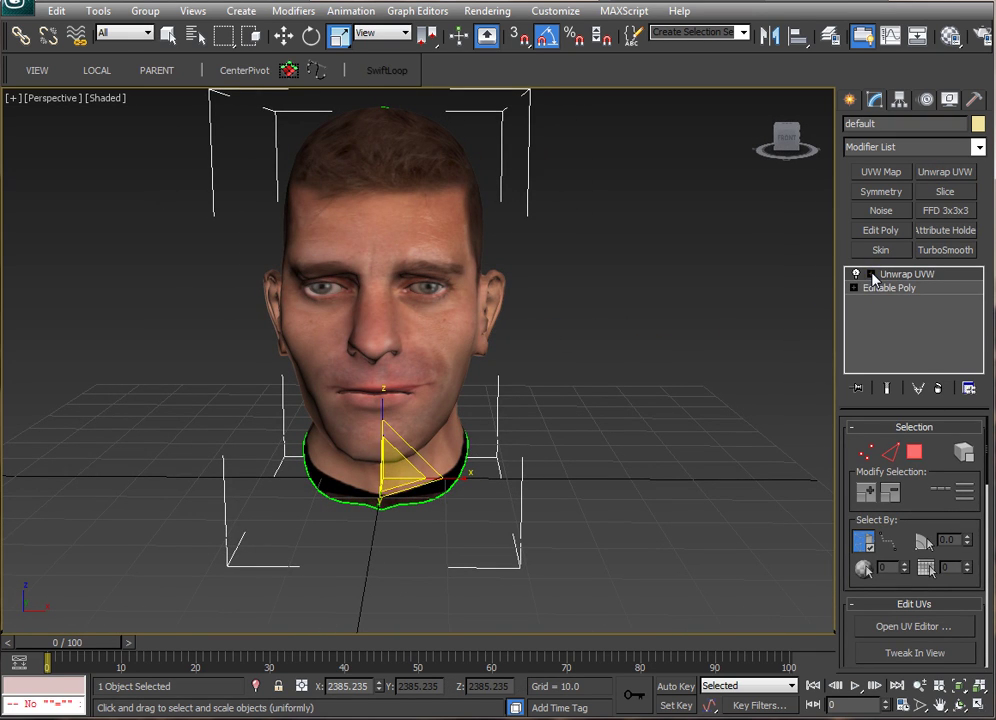
pyautogui.click(871, 274)
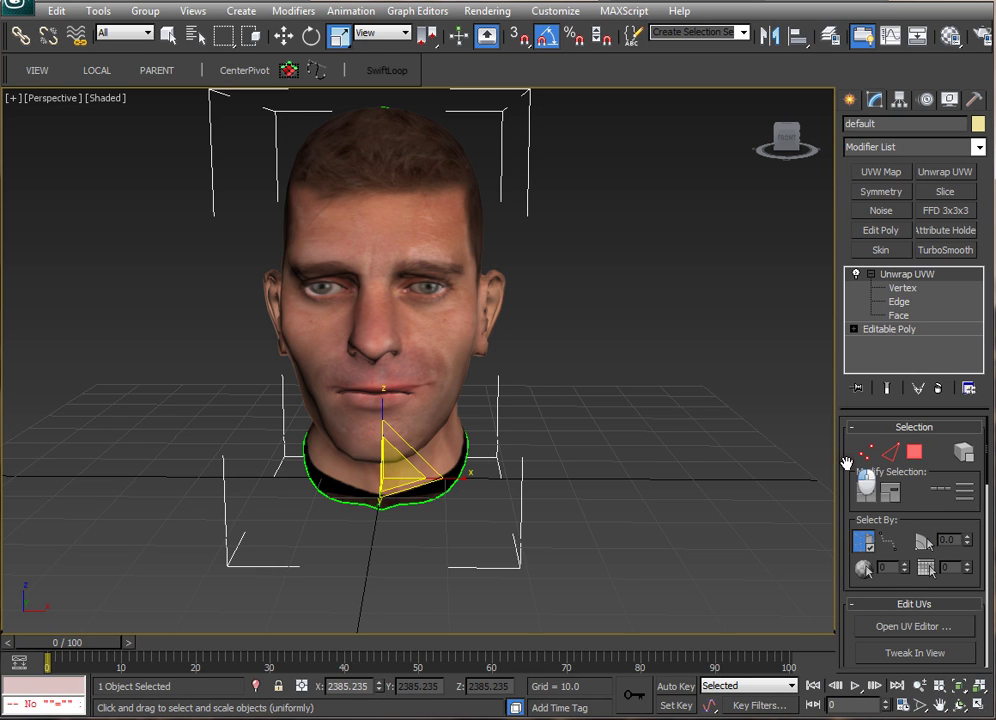
pyautogui.moveTo(846, 462); pyautogui.dragTo(857, 389)
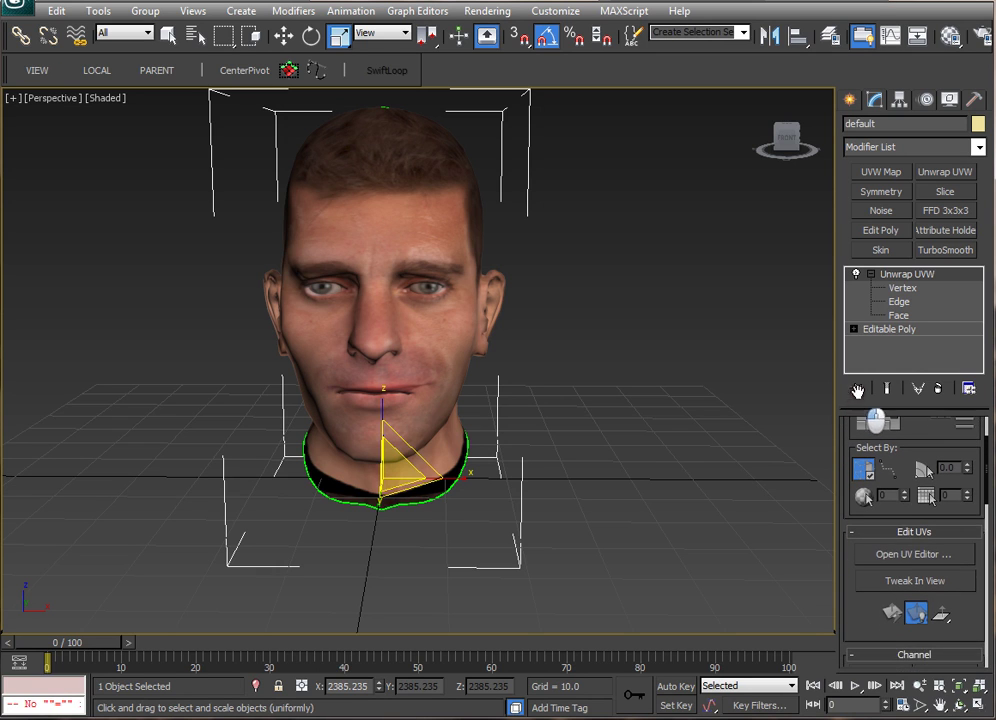
pyautogui.click(914, 553)
# Step: Display the MaleHead.png map behind the UVs and enlarge the Edit UVWs window to show the whole layout
pyautogui.moveTo(162, 14); pyautogui.dragTo(409, 71)
pyautogui.click(670, 106)
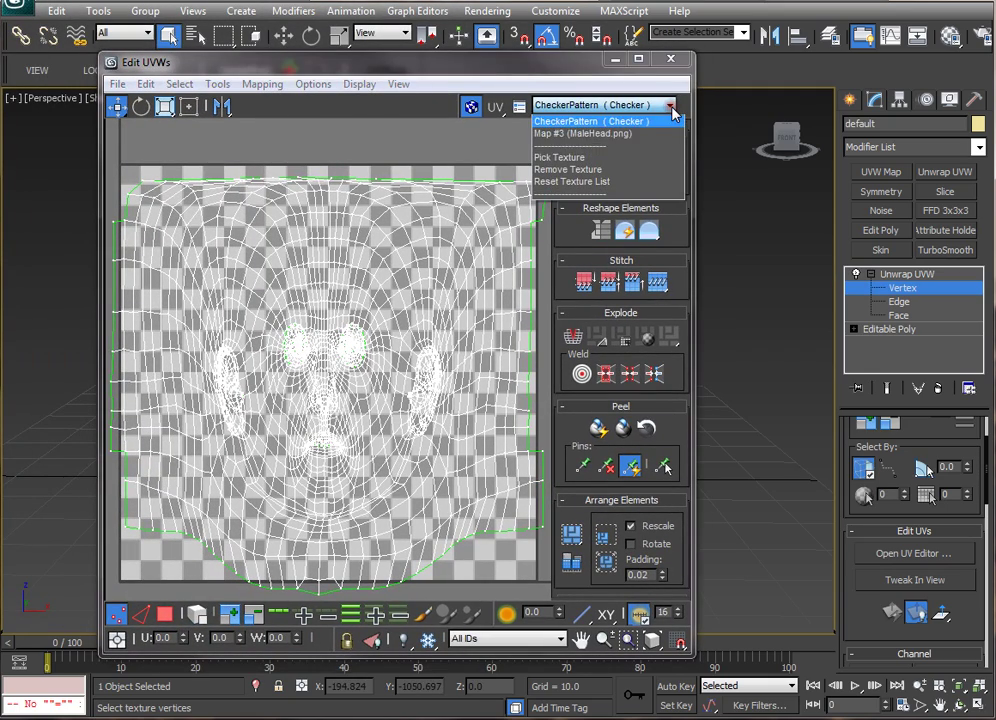
pyautogui.click(590, 133)
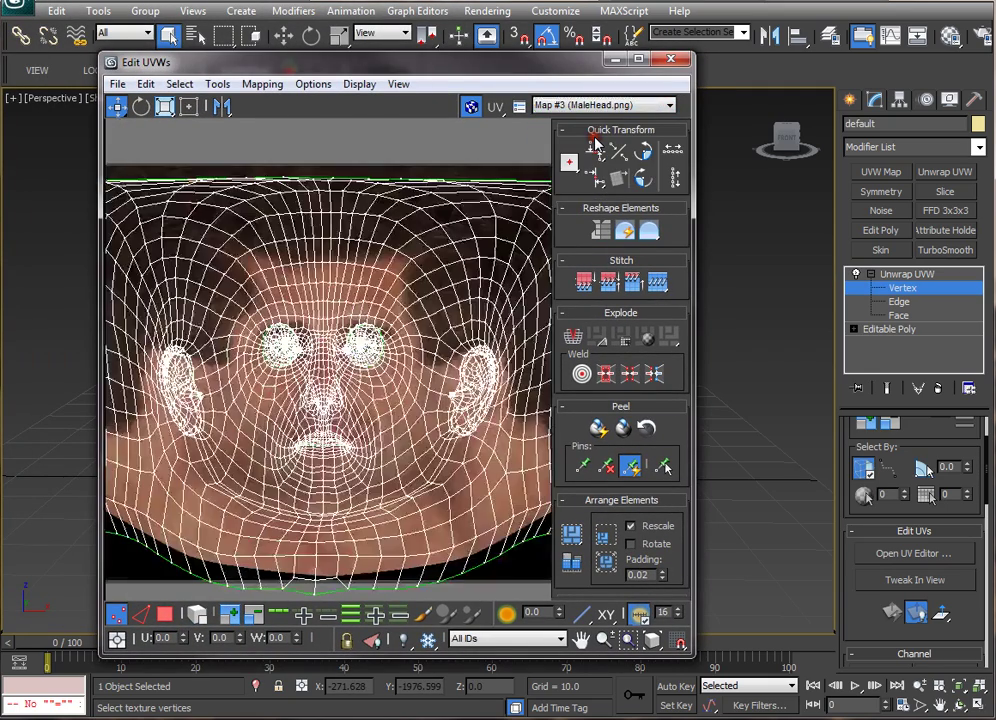
pyautogui.moveTo(690, 104); pyautogui.dragTo(958, 104)
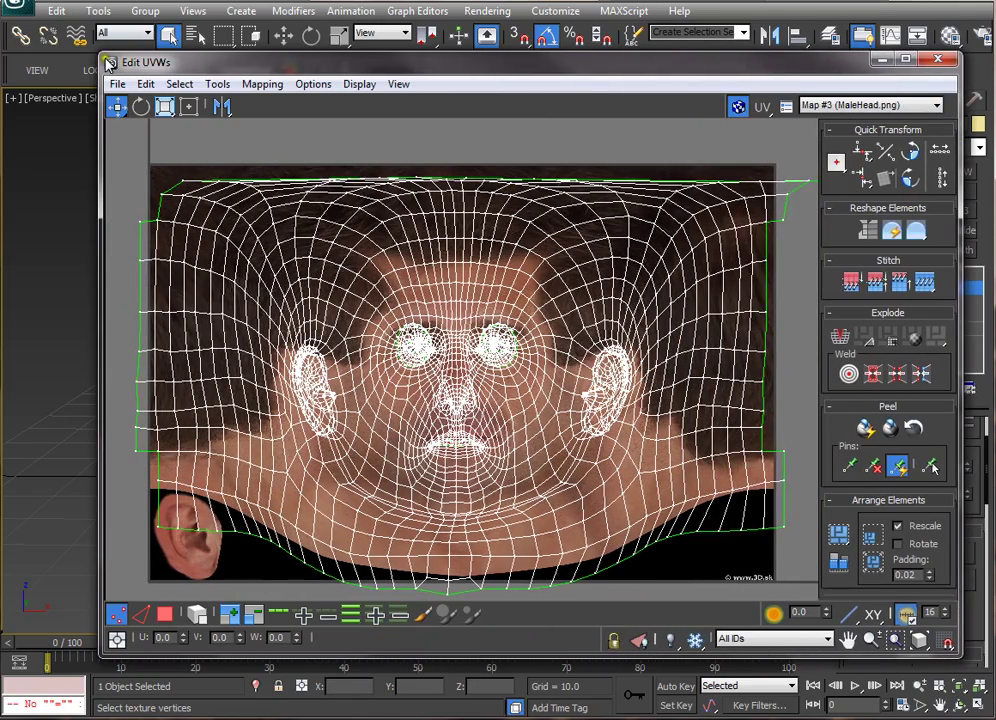
pyautogui.moveTo(108, 62); pyautogui.dragTo(20, 6)
# Step: Examine how the UV mesh around the eyes, nose and mouth lines up with the MaleHead texture
pyautogui.scroll(3, 485, 256)
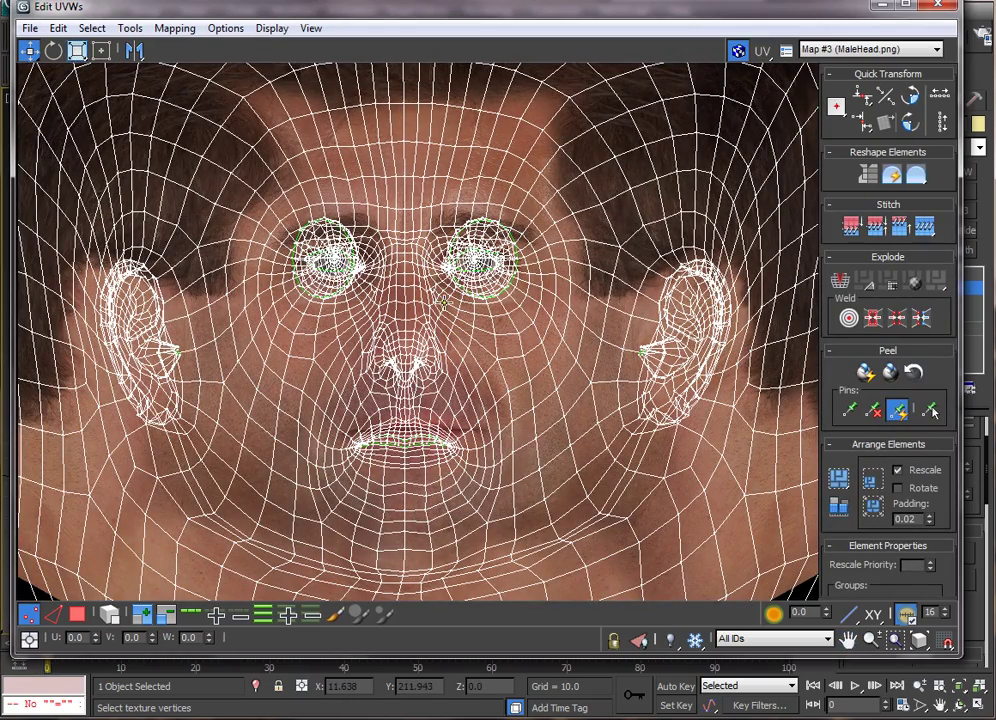
pyautogui.scroll(3, 451, 309)
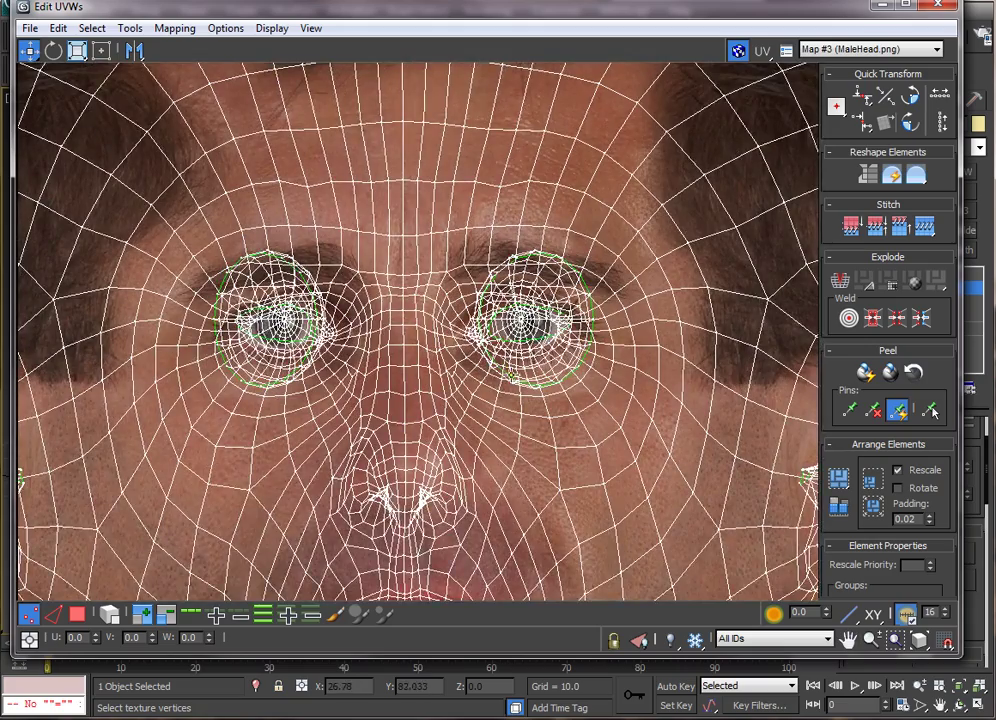
pyautogui.moveTo(511, 375); pyautogui.dragTo(540, 246, button='middle')
pyautogui.moveTo(524, 194); pyautogui.dragTo(513, 311, button='middle')
pyautogui.moveTo(546, 378); pyautogui.dragTo(556, 305, button='middle')
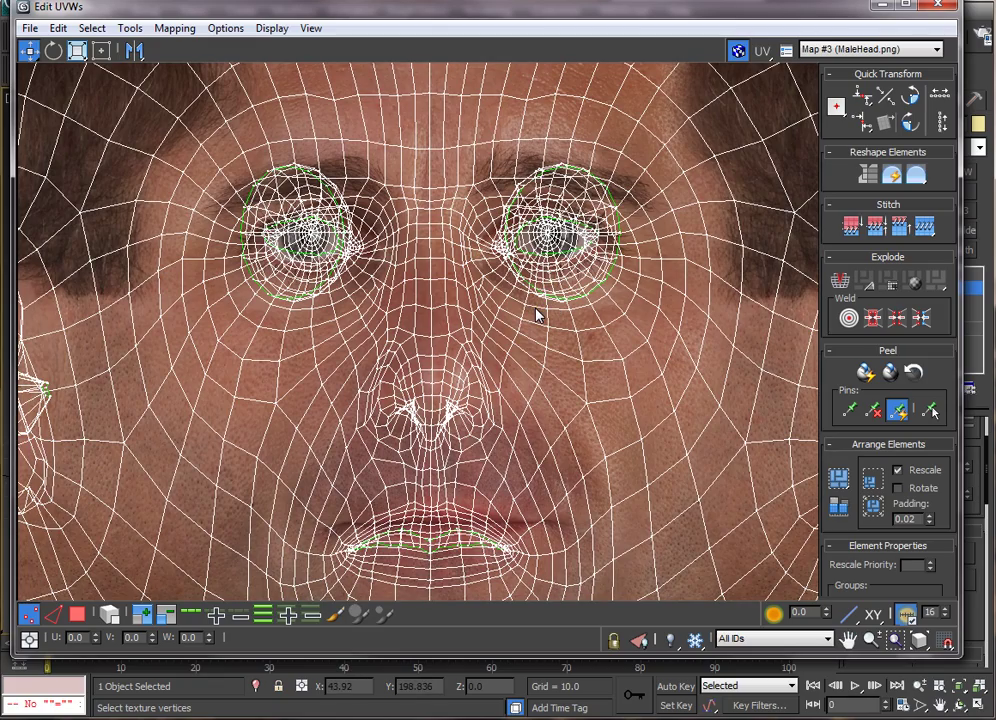
pyautogui.scroll(2, 494, 323)
pyautogui.scroll(1, 534, 309)
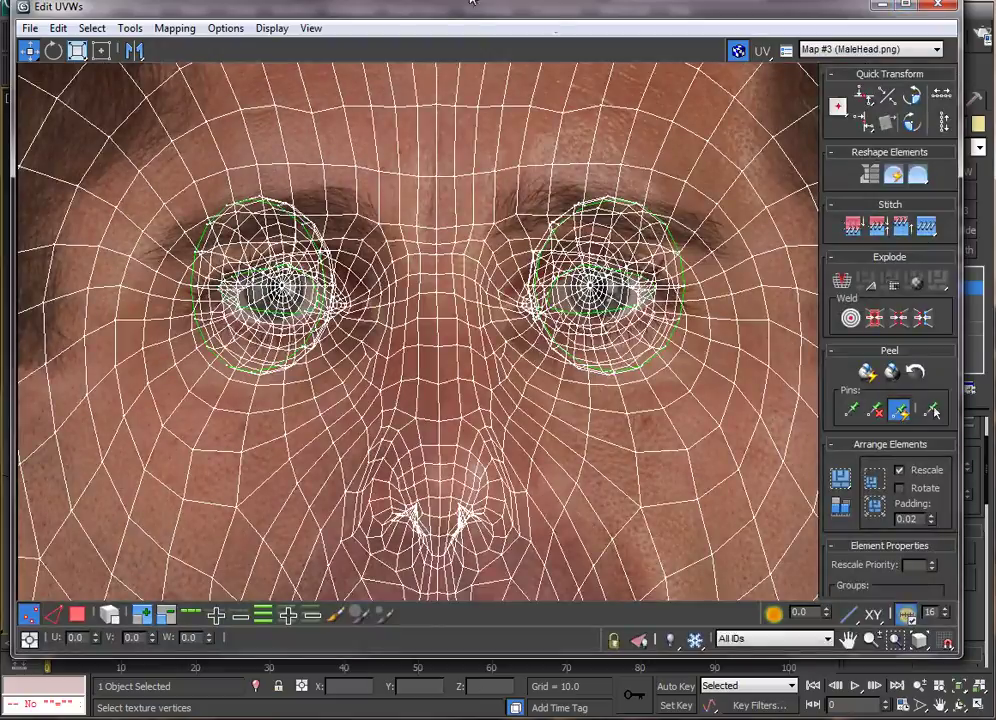
# Step: Narrow the Edit UVWs window to uncover the perspective viewport and frame the head's face beside it
pyautogui.moveTo(473, 3); pyautogui.dragTo(481, 33)
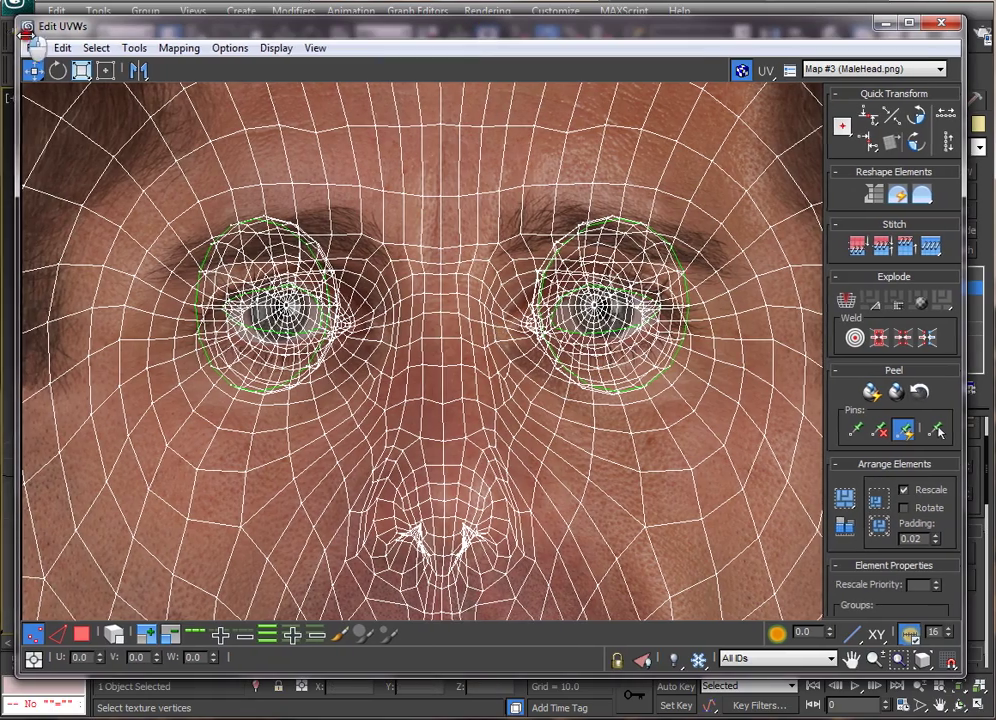
pyautogui.moveTo(16, 28); pyautogui.dragTo(338, 28)
pyautogui.moveTo(197, 326); pyautogui.dragTo(37, 345, button='middle')
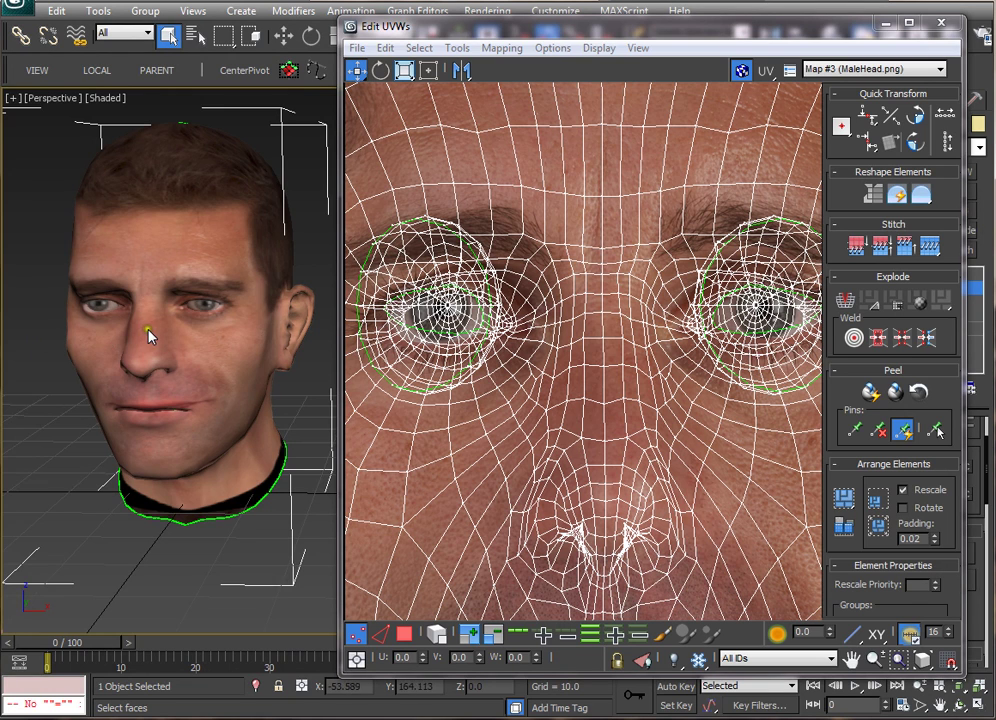
pyautogui.scroll(8, 148, 335)
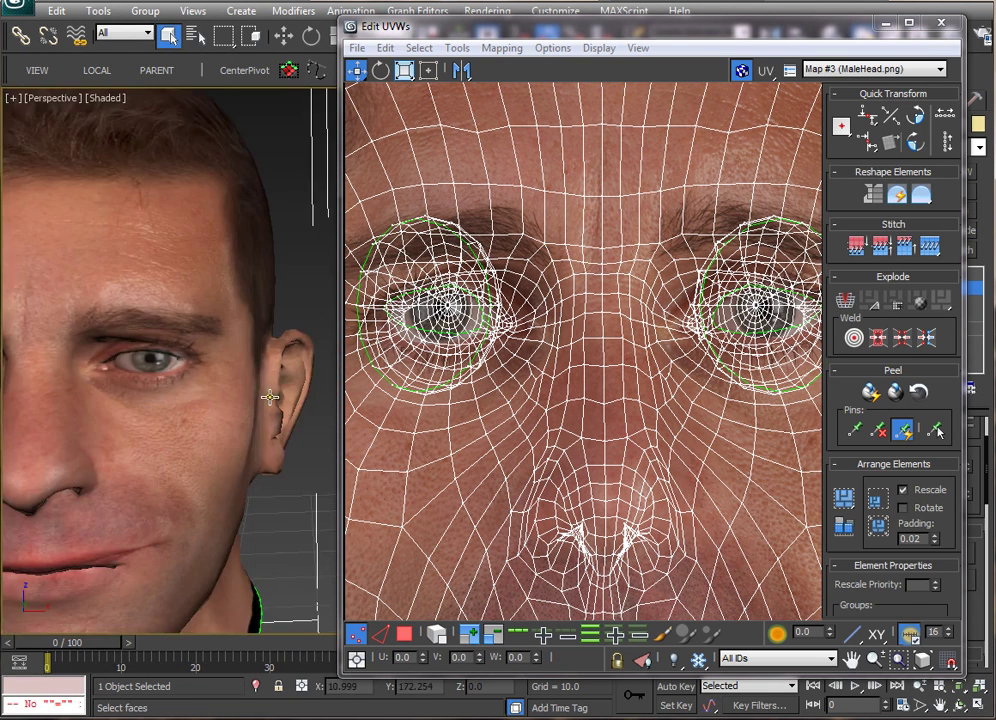
pyautogui.keyDown('alt'); pyautogui.moveTo(270, 397); pyautogui.dragTo(452, 373, button='middle'); pyautogui.keyUp('alt')
pyautogui.moveTo(675, 33)
pyautogui.mouseDown()
pyautogui.moveTo(663, 40)
pyautogui.moveTo(665, 23)
pyautogui.mouseUp()
pyautogui.click(818, 649)
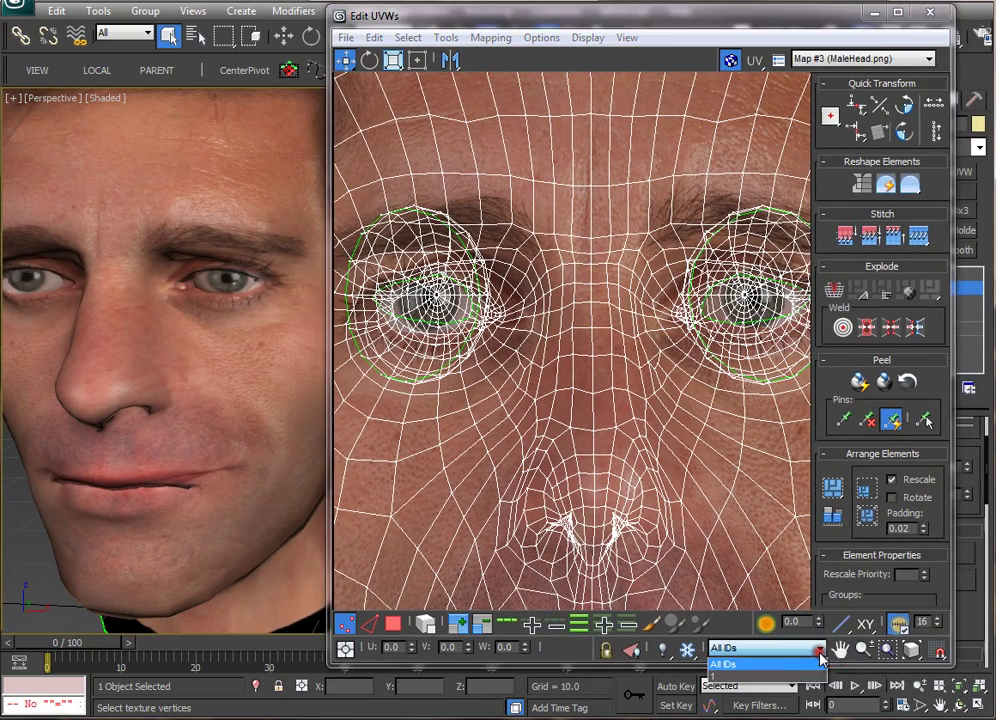
pyautogui.click(740, 678)
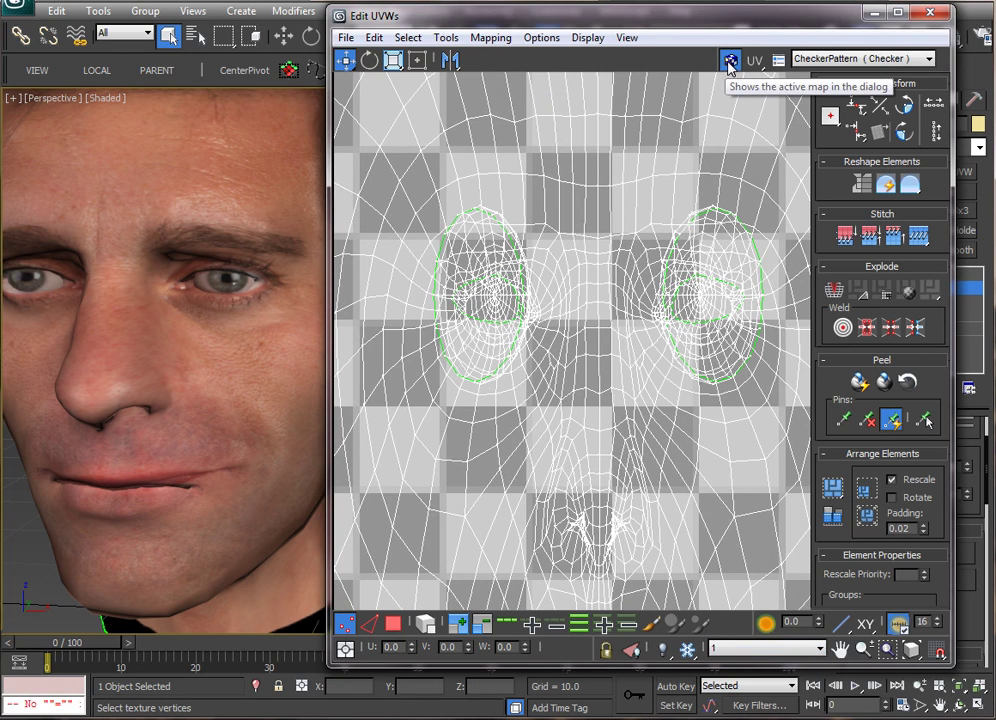
pyautogui.scroll(4, 680, 330)
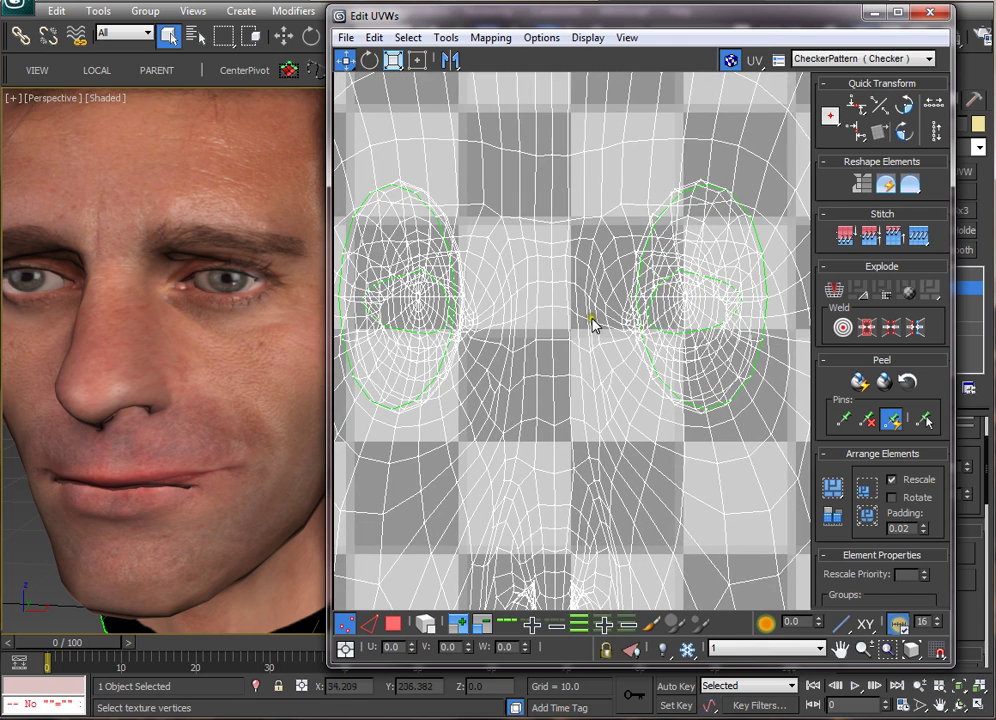
pyautogui.moveTo(646, 434); pyautogui.dragTo(693, 309, button='middle')
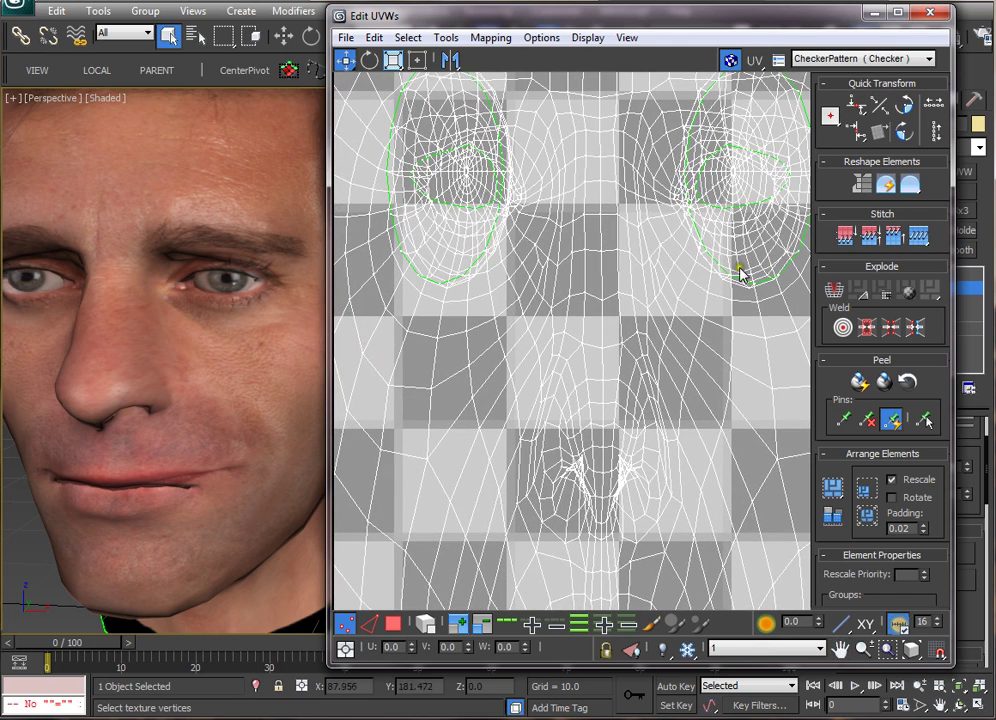
pyautogui.click(820, 648)
pyautogui.click(745, 667)
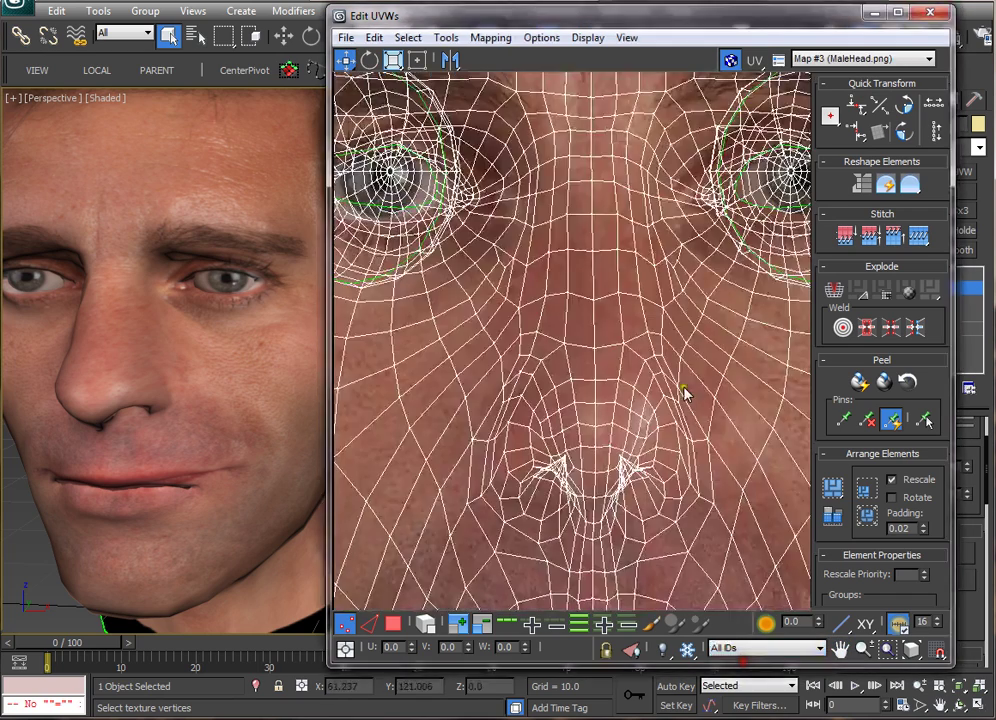
# Step: Examine how the eyeball and eyelid UVs line up with the eye in the MaleHead texture
pyautogui.scroll(2, 635, 365)
pyautogui.moveTo(636, 365); pyautogui.dragTo(546, 505, button='middle')
pyautogui.moveTo(684, 411); pyautogui.dragTo(543, 392, button='middle')
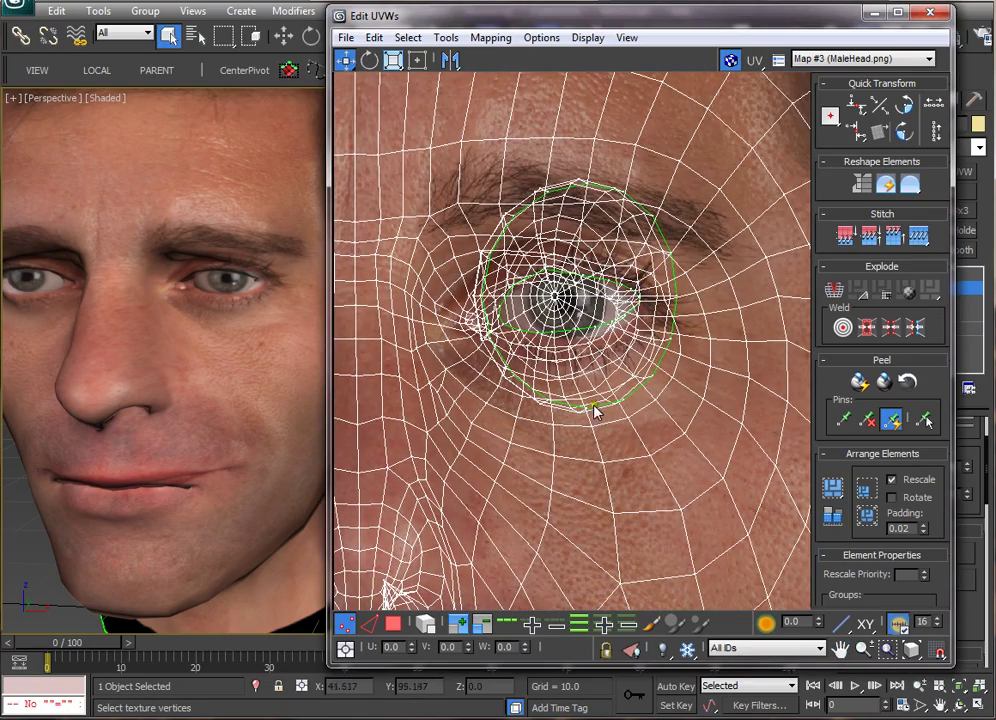
pyautogui.moveTo(593, 405); pyautogui.dragTo(711, 234, button='middle')
pyautogui.moveTo(569, 387); pyautogui.dragTo(592, 259, button='middle')
pyautogui.scroll(6, 660, 300)
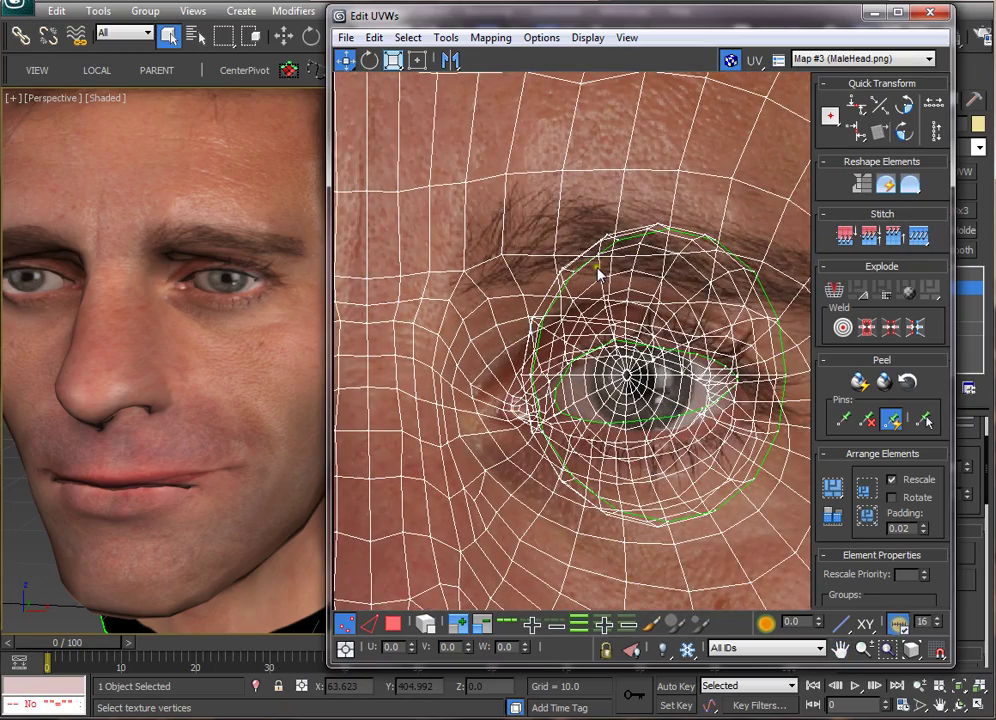
# Step: Close the UV editor and remove the Unwrap UVW modifier from the head
pyautogui.click(929, 14)
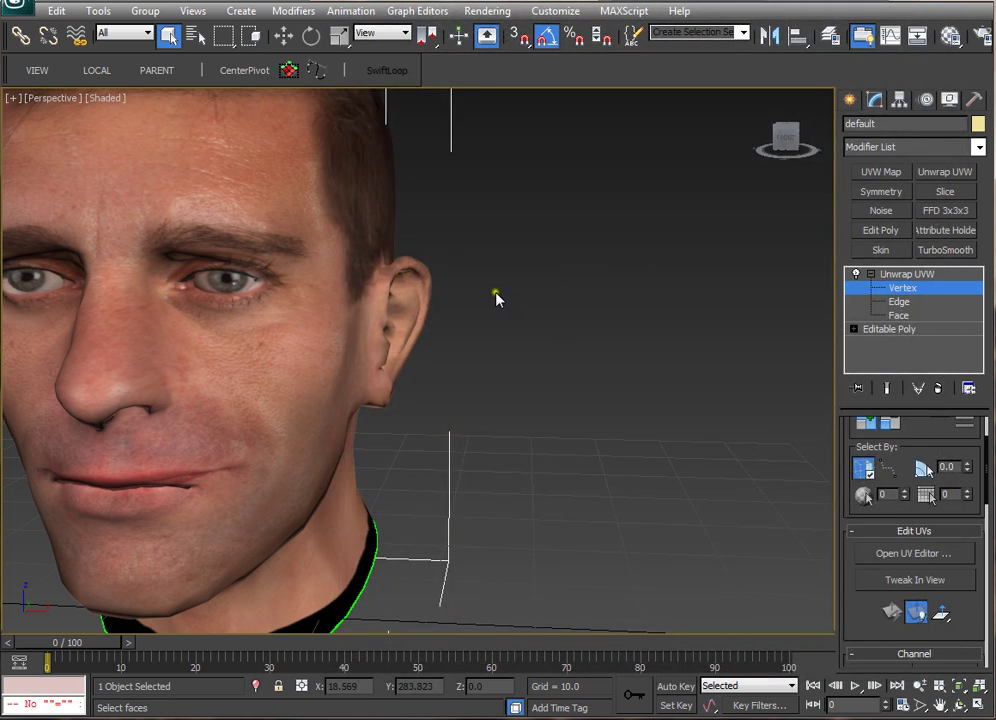
pyautogui.click(883, 275)
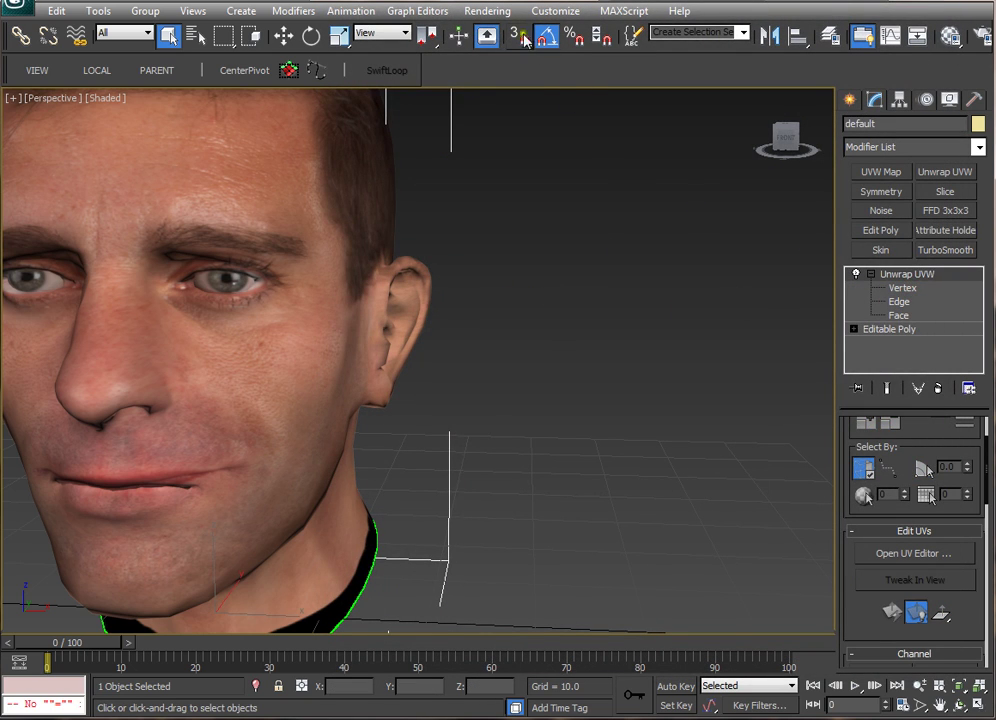
pyautogui.click(287, 72)
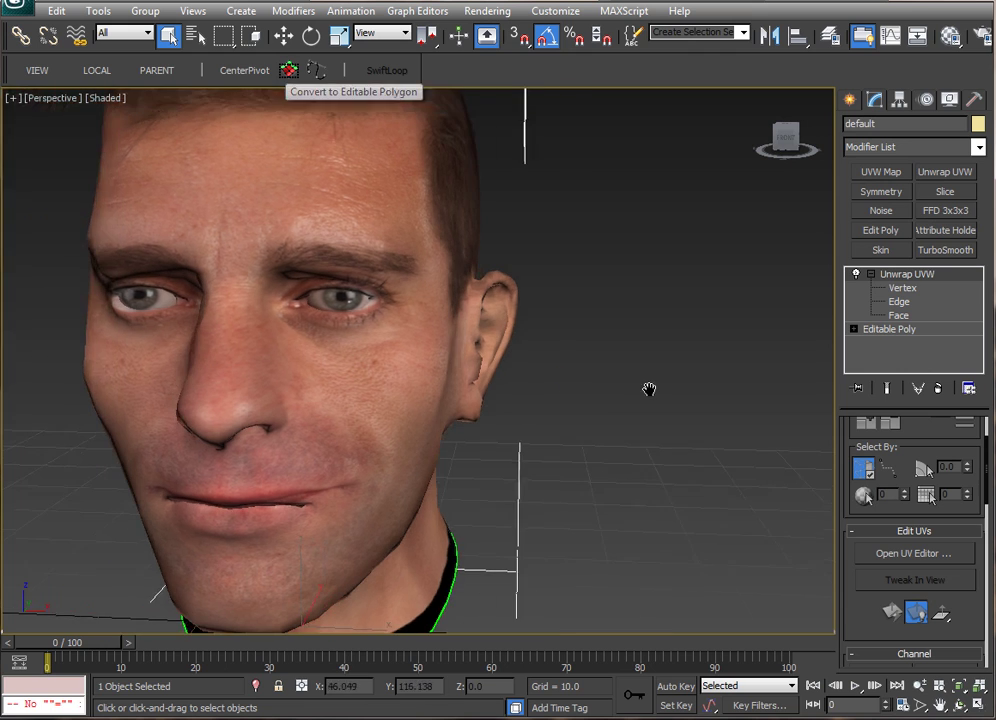
pyautogui.click(851, 331)
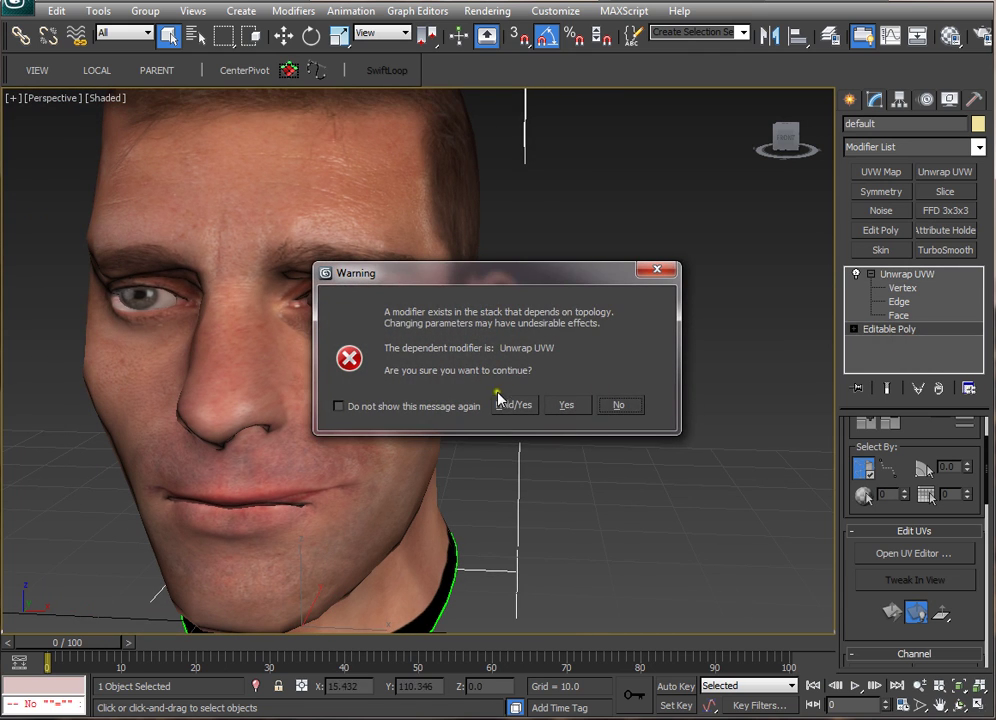
pyautogui.click(657, 269)
pyautogui.click(938, 388)
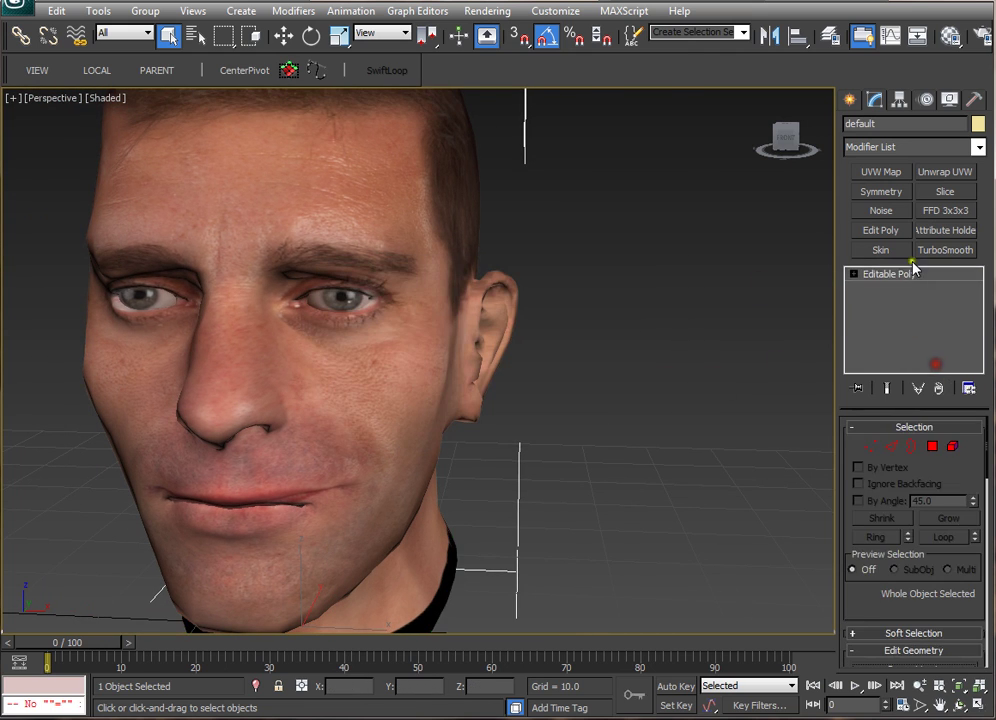
# Step: Select both eyeballs as elements of the head and show the selected faces as outlines without red shading
pyautogui.click(951, 448)
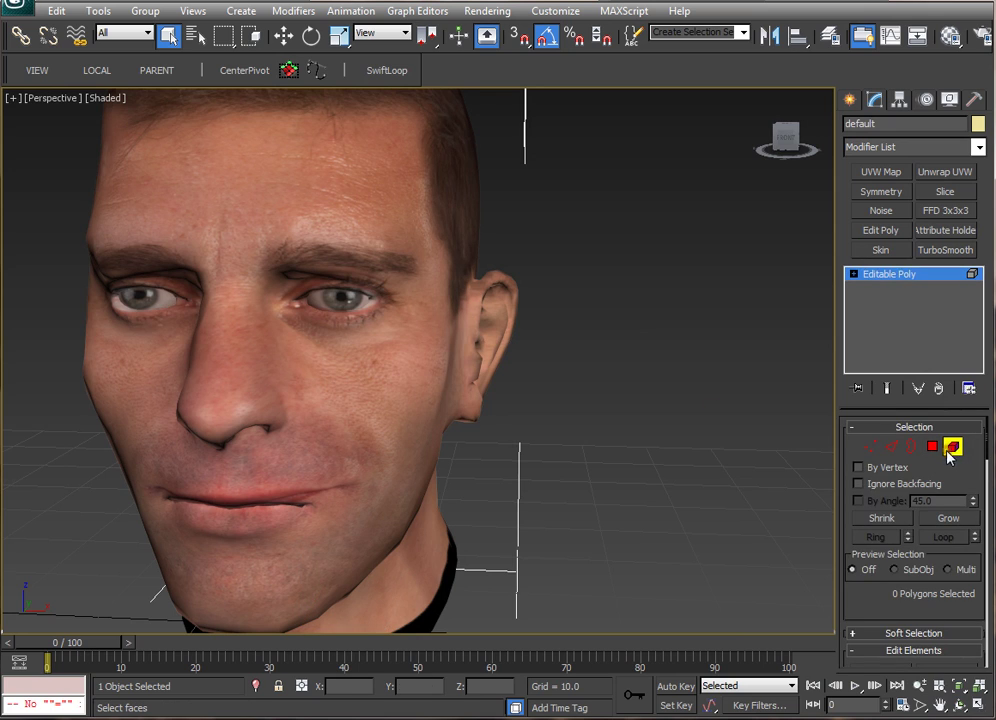
pyautogui.click(346, 298)
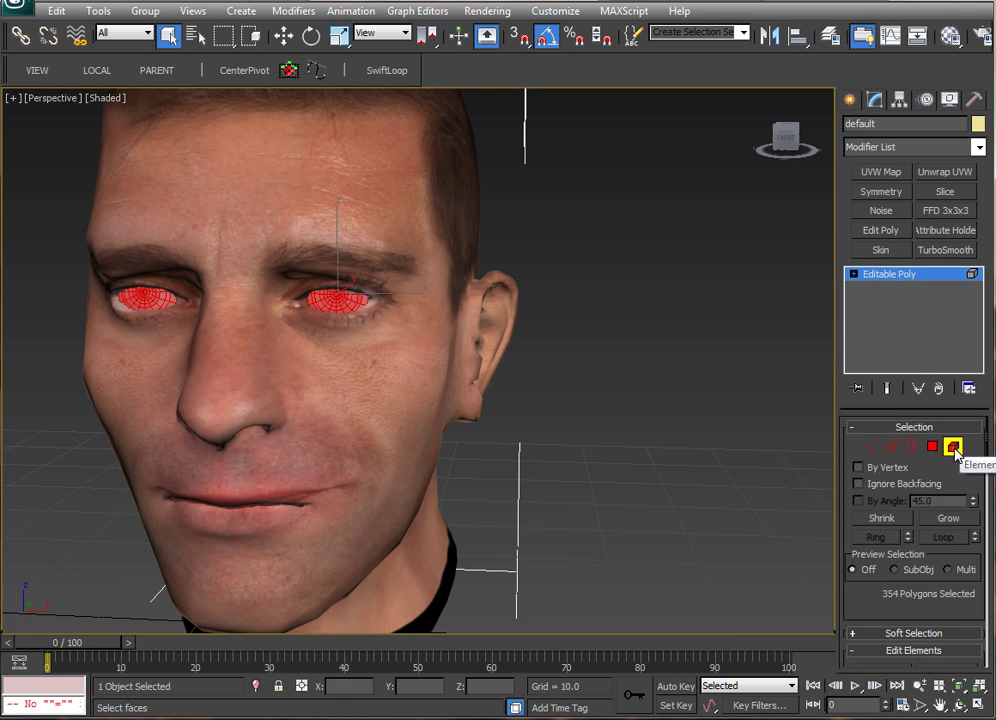
pyautogui.keyDown('alt'); pyautogui.moveTo(300, 296); pyautogui.dragTo(485, 378, button='middle'); pyautogui.keyUp('alt')
pyautogui.scroll(5, 487, 386)
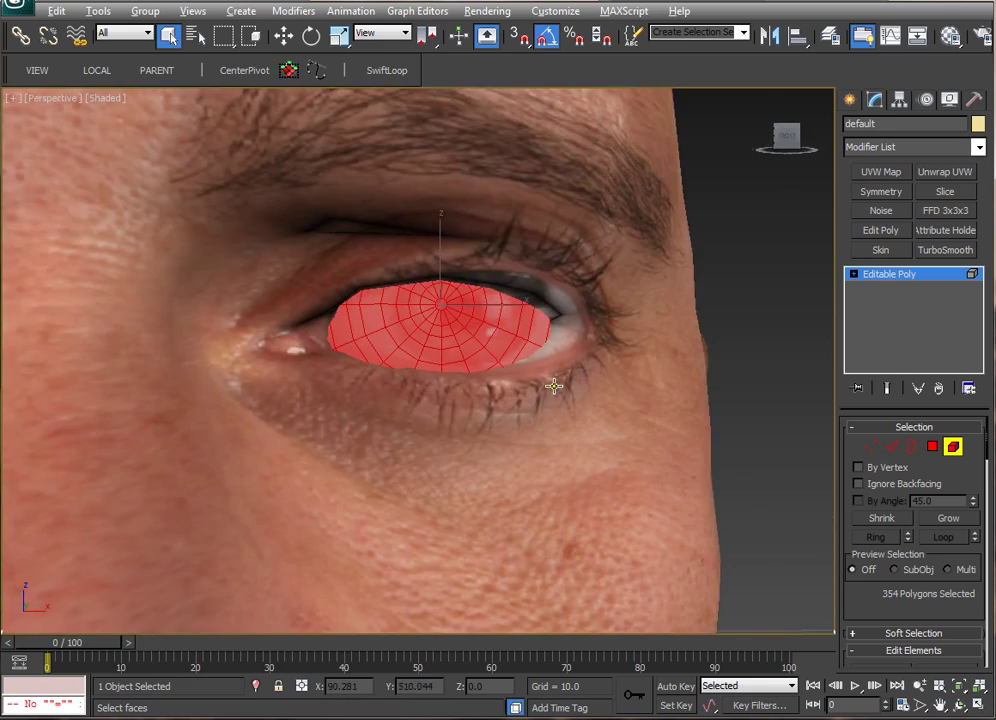
pyautogui.moveTo(554, 386)
pyautogui.keyDown('alt'); pyautogui.mouseDown(button='middle')
pyautogui.moveTo(574, 356)
pyautogui.moveTo(559, 372)
pyautogui.mouseUp(button='middle'); pyautogui.keyUp('alt')
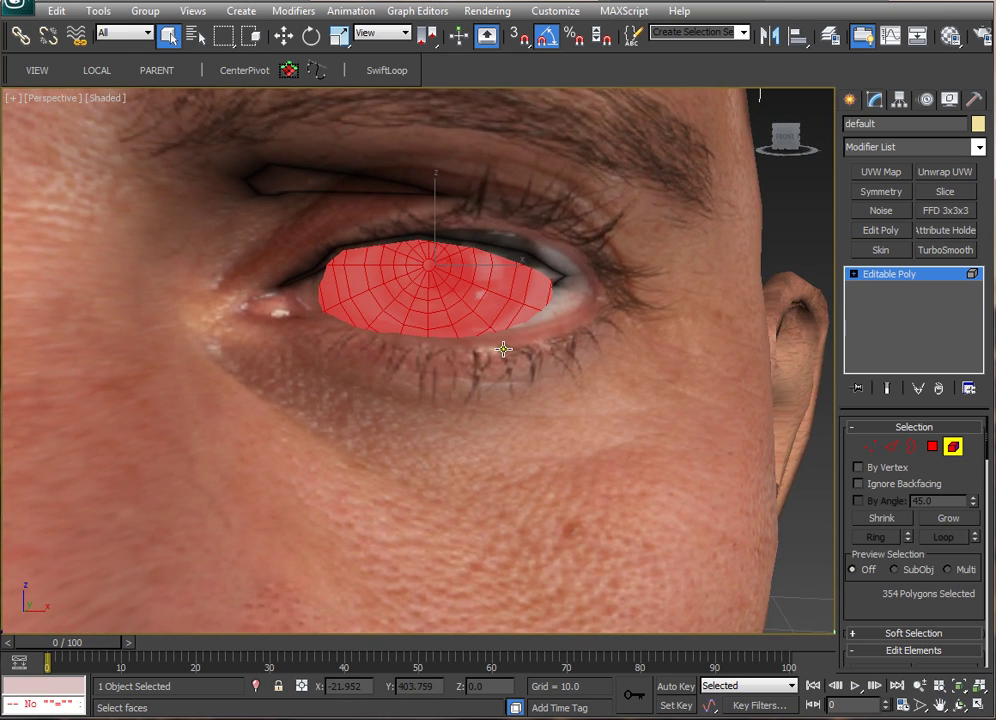
pyautogui.press('F2')
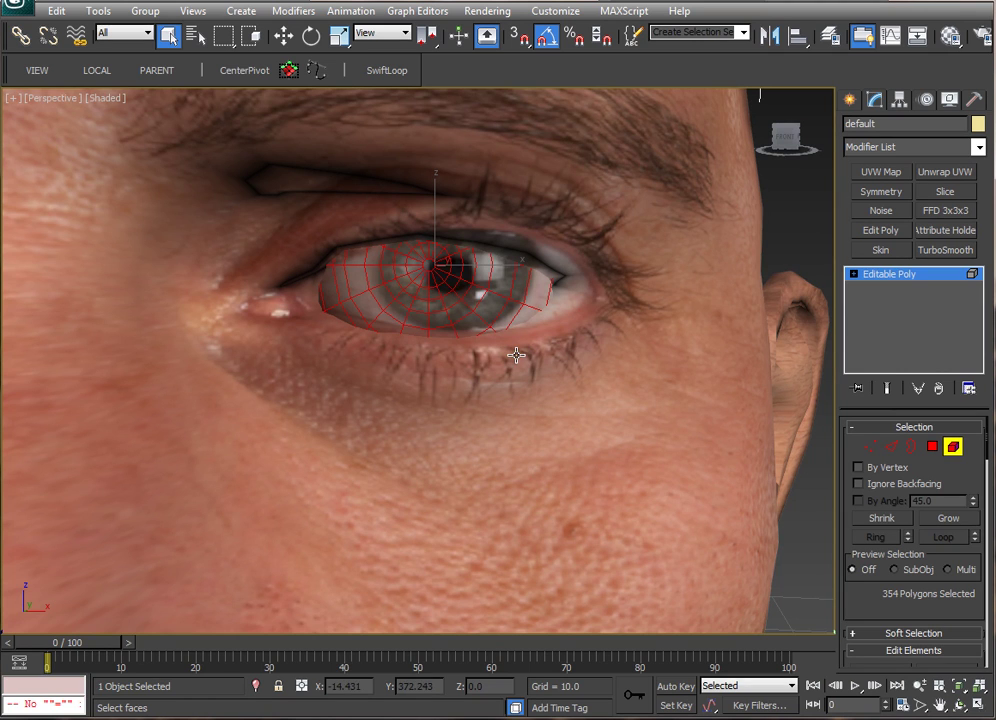
pyautogui.keyDown('alt'); pyautogui.moveTo(516, 355); pyautogui.dragTo(510, 358, button='middle'); pyautogui.keyUp('alt')
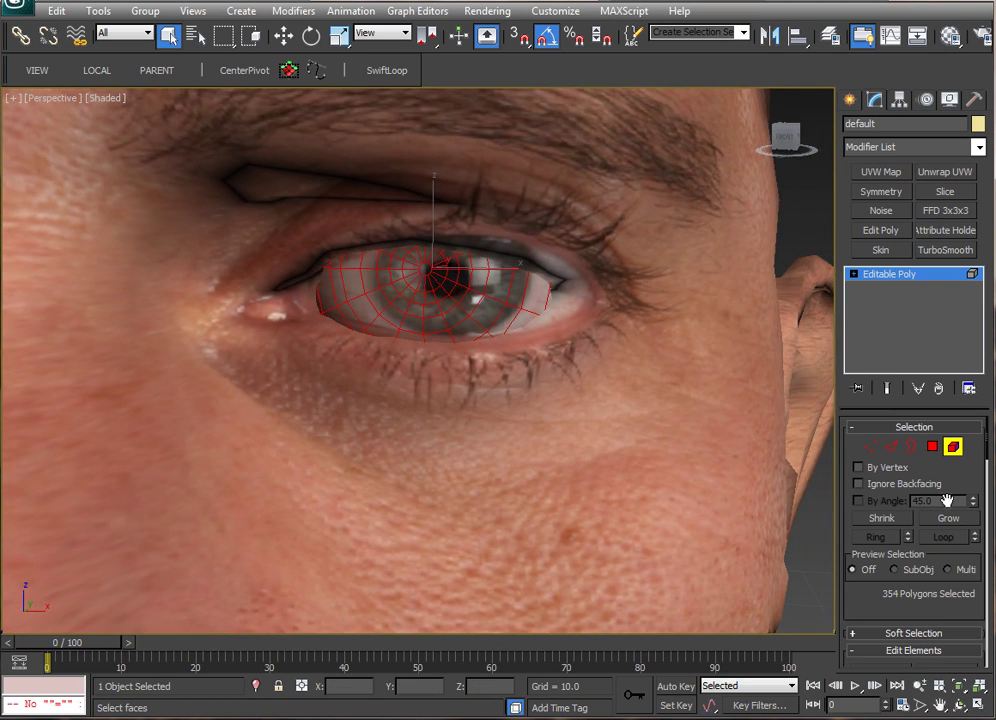
# Step: Detach the selected eyeballs as a separate object named eyes, and deselect the head
pyautogui.scroll(-3, 946, 500)
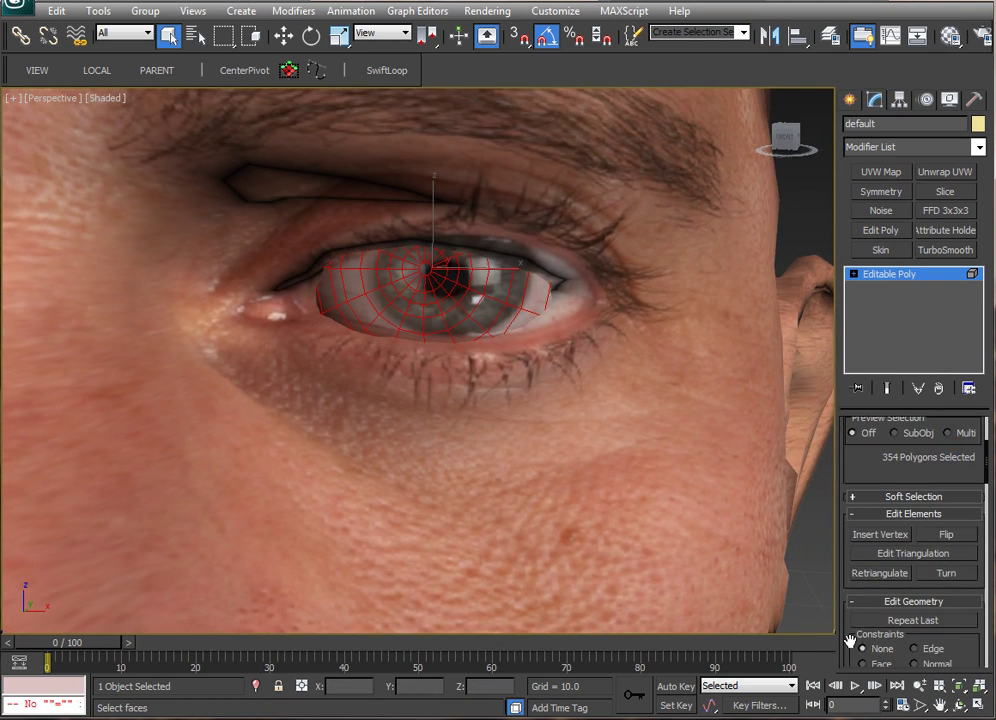
pyautogui.moveTo(850, 640); pyautogui.dragTo(855, 513)
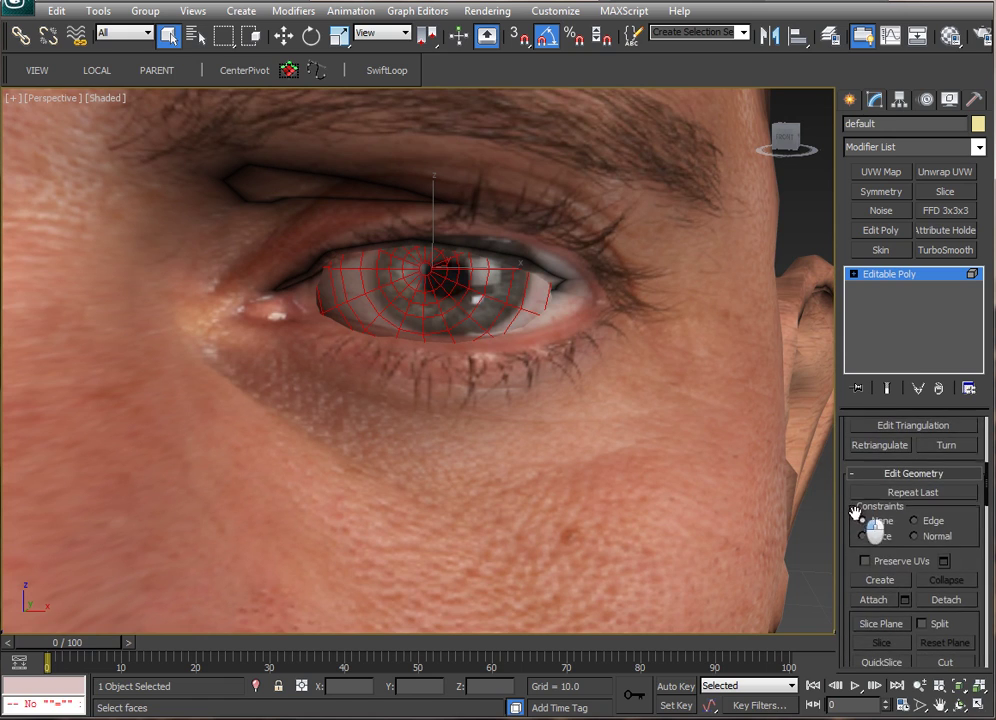
pyautogui.click(946, 600)
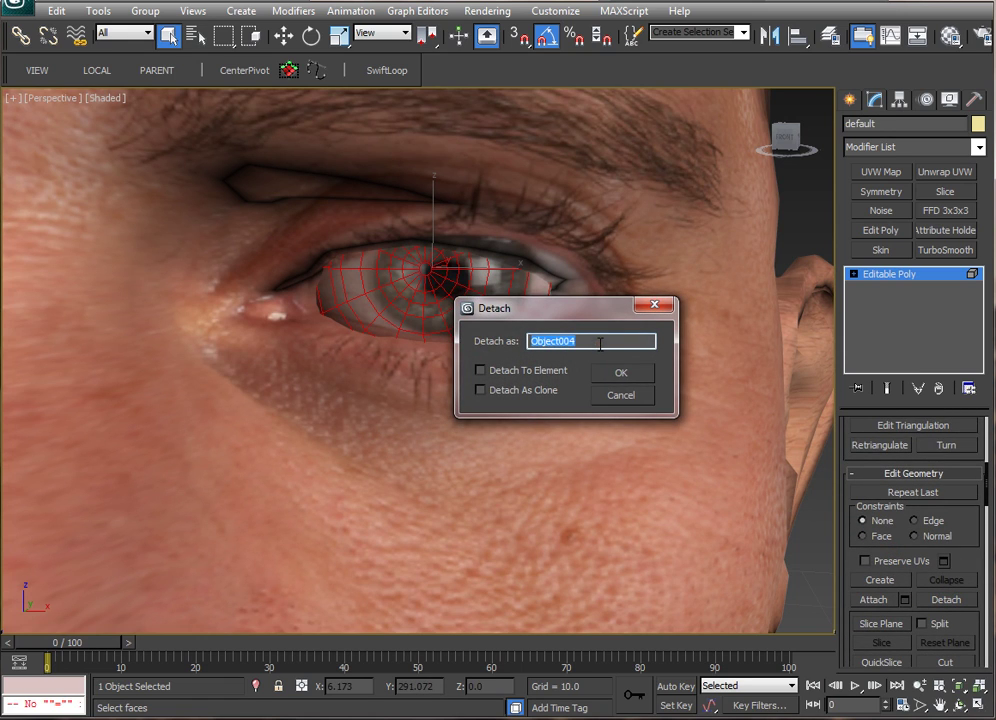
pyautogui.write('eyeball')
pyautogui.press('Return')
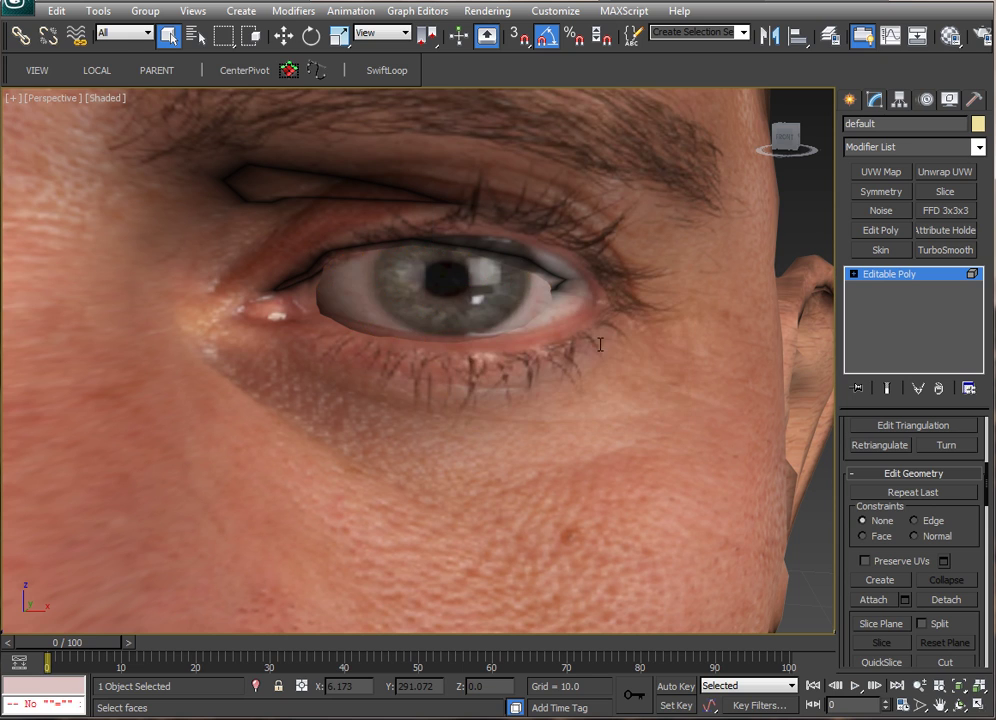
pyautogui.click(868, 275)
pyautogui.click(796, 218)
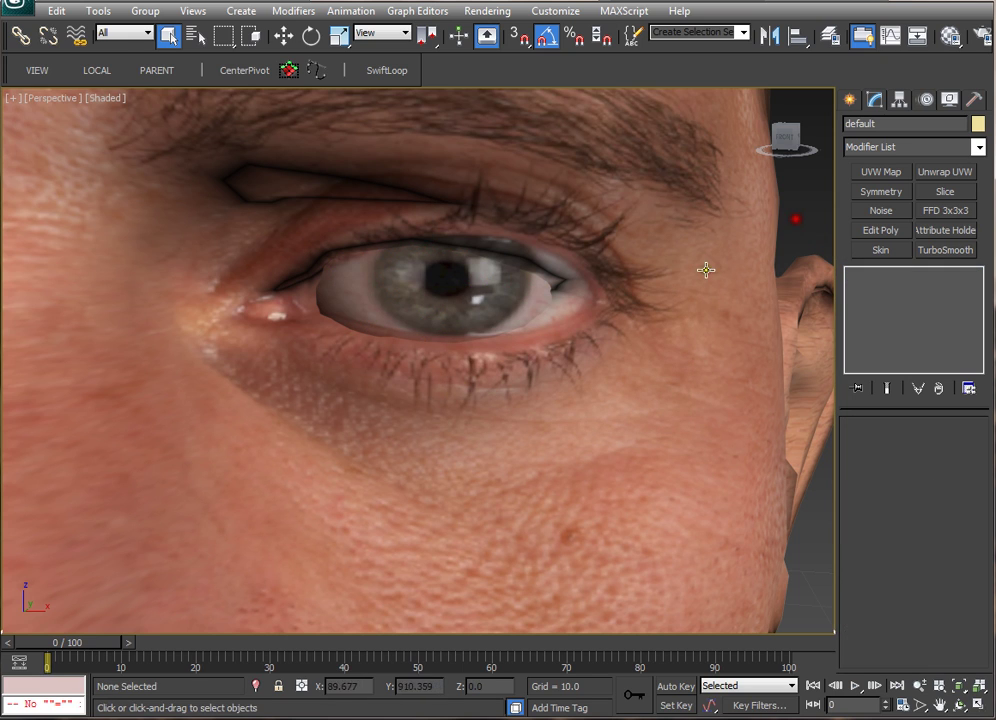
# Step: Apply an Unwrap UVW modifier to the detached eyes object and open its UV editor at face level
pyautogui.click(534, 331)
pyautogui.click(455, 285)
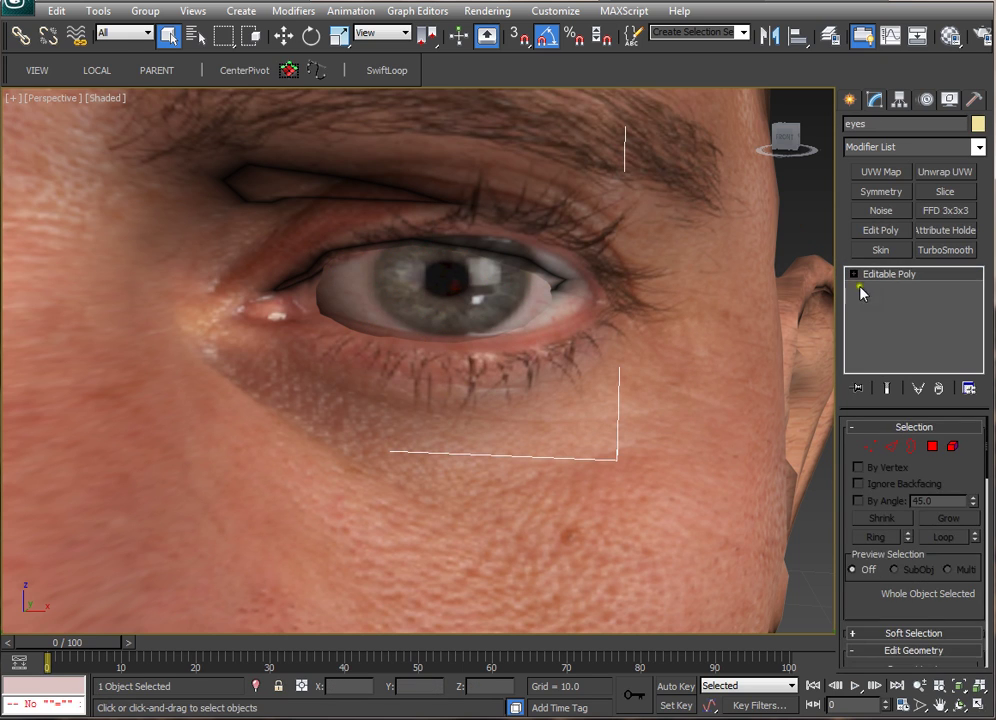
pyautogui.click(944, 172)
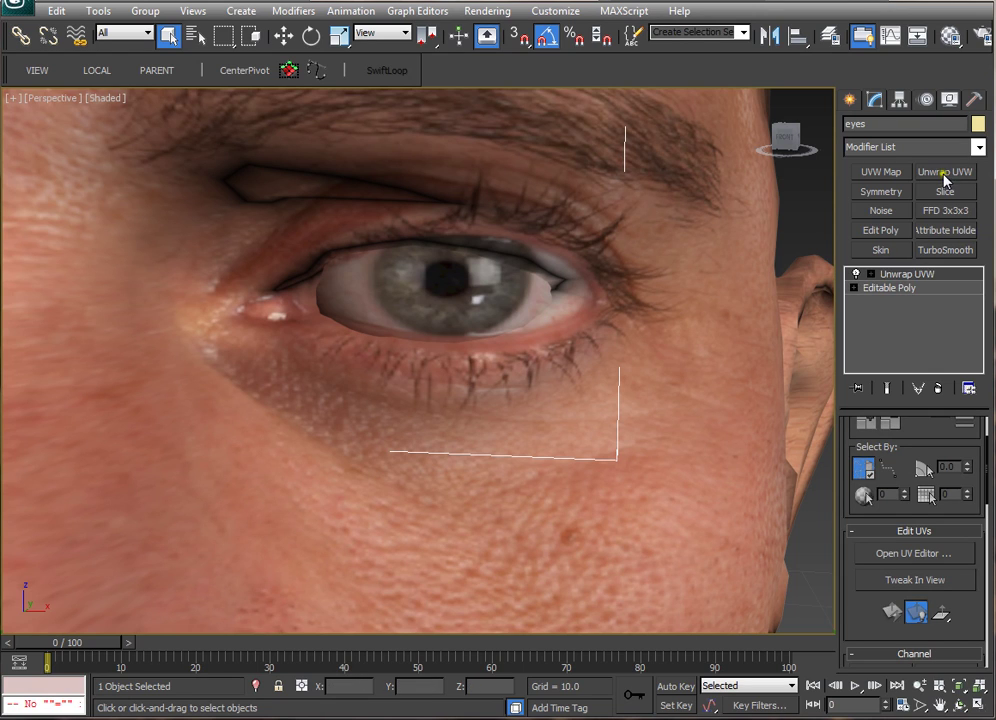
pyautogui.click(871, 274)
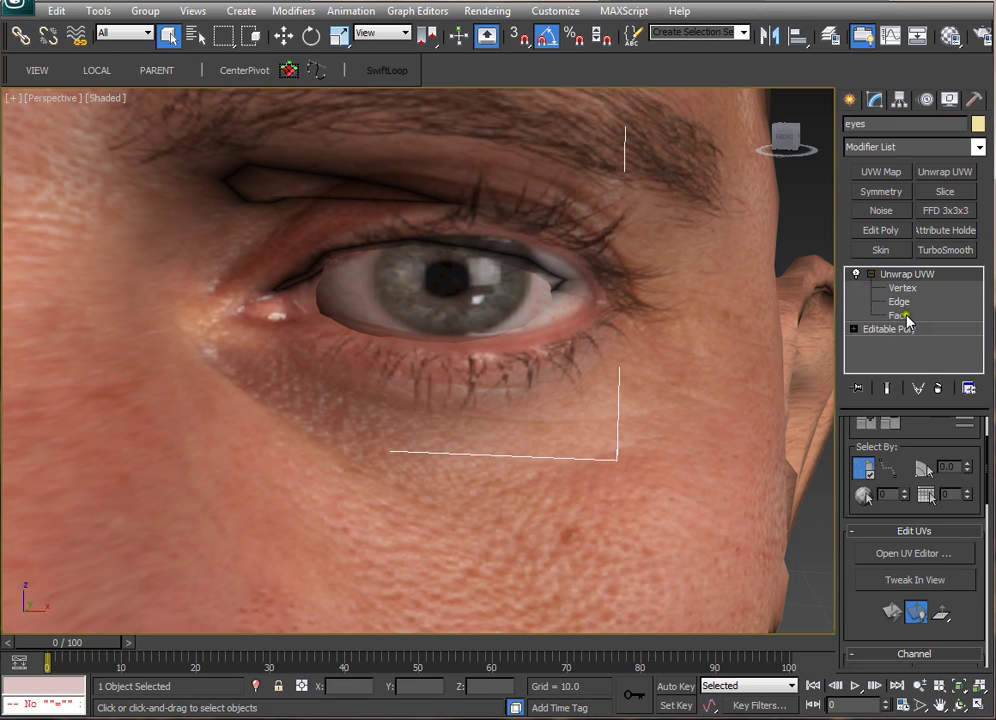
pyautogui.click(899, 315)
pyautogui.click(897, 555)
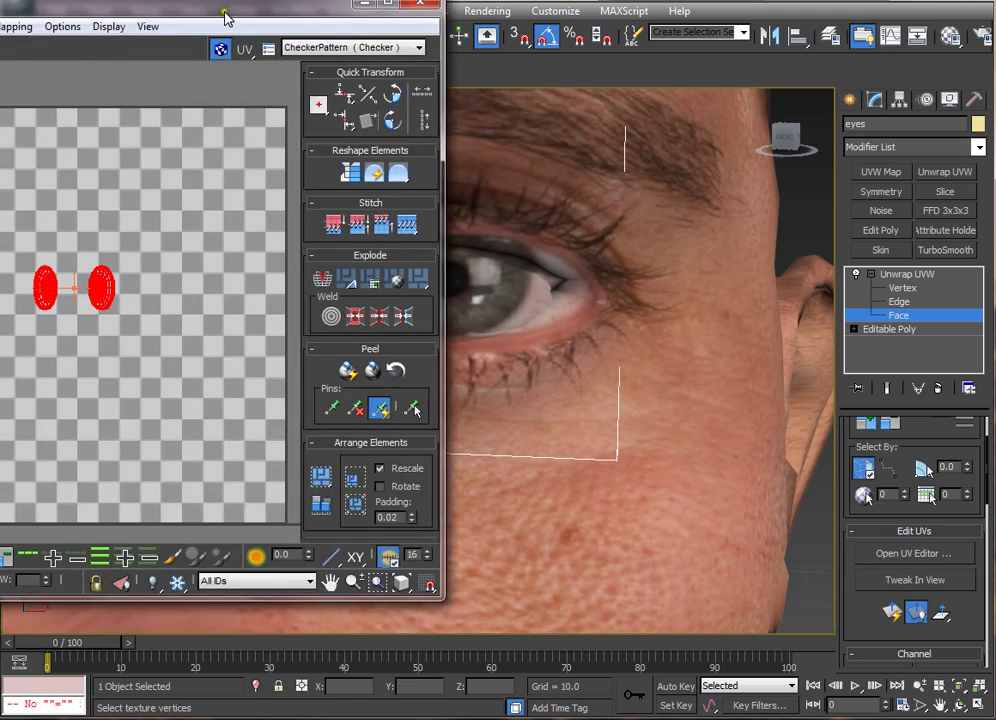
# Step: Bring the Edit UVWs window fully into view and display the MaleHead.png map behind the eye UVs
pyautogui.moveTo(226, 17); pyautogui.dragTo(474, 67)
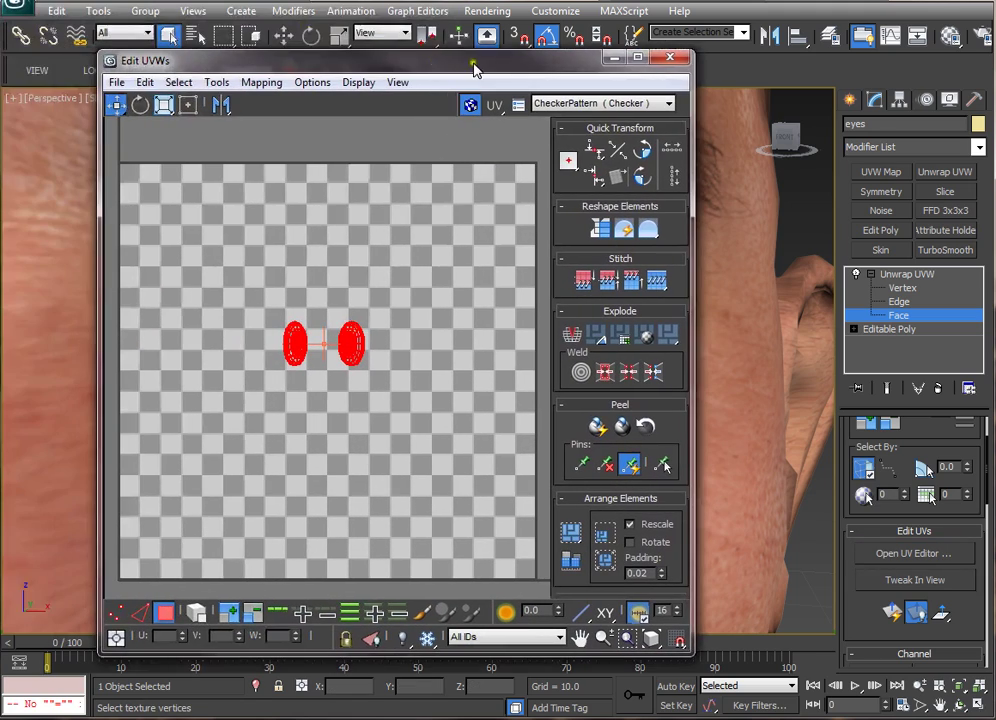
pyautogui.click(670, 104)
pyautogui.click(594, 126)
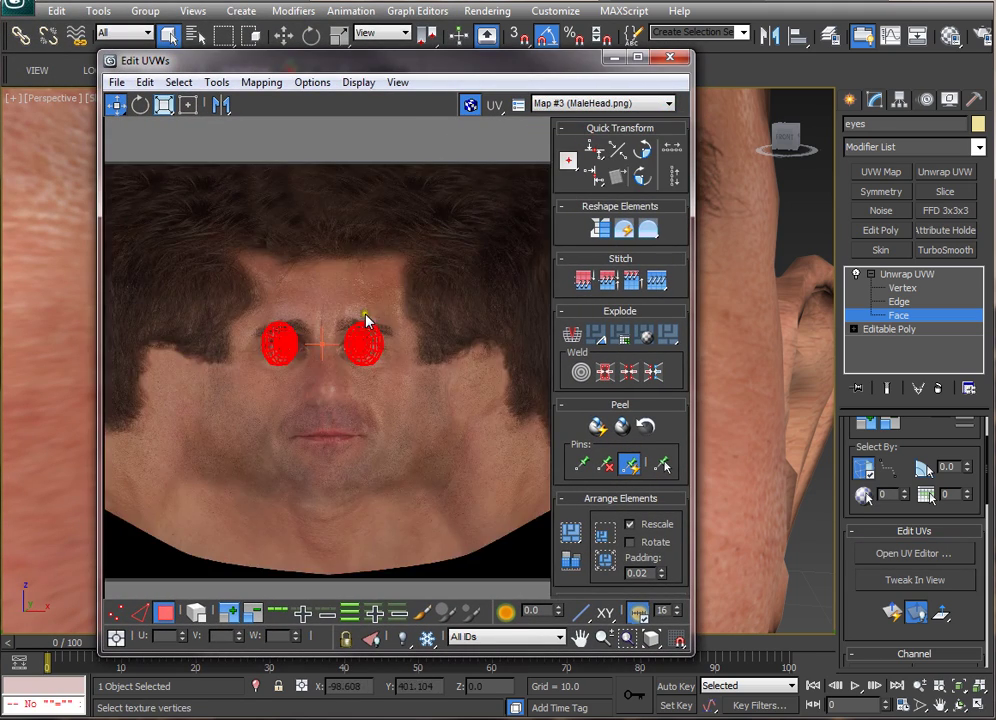
# Step: Select only the UV faces of the character's left eyeball and move the Edit UVWs window clear of the face
pyautogui.scroll(10, 366, 320)
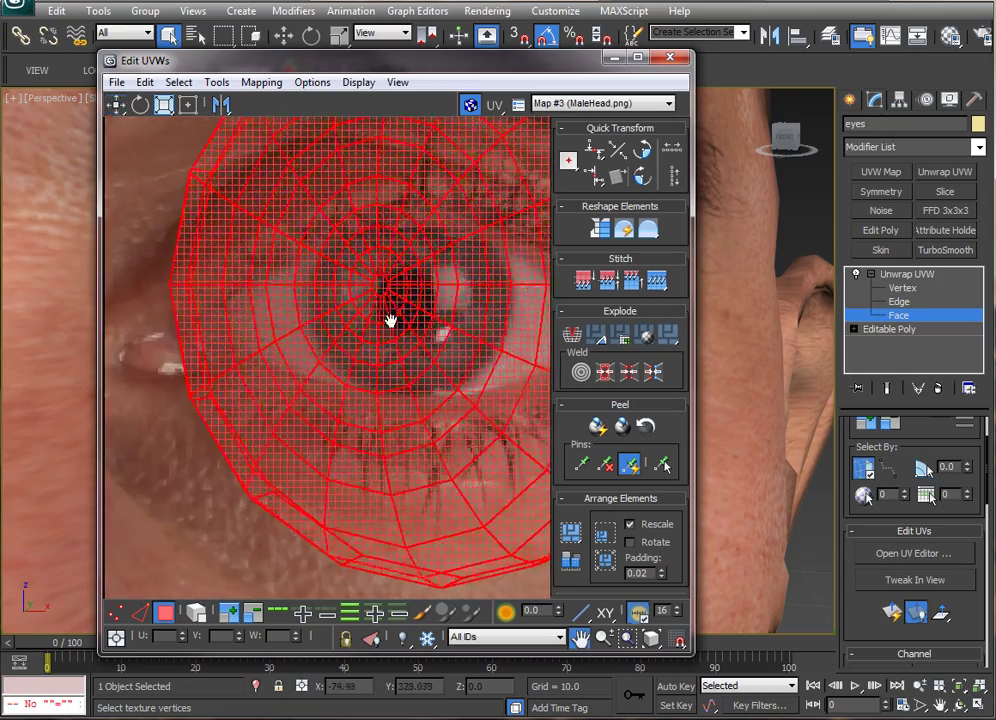
pyautogui.scroll(-8, 390, 320)
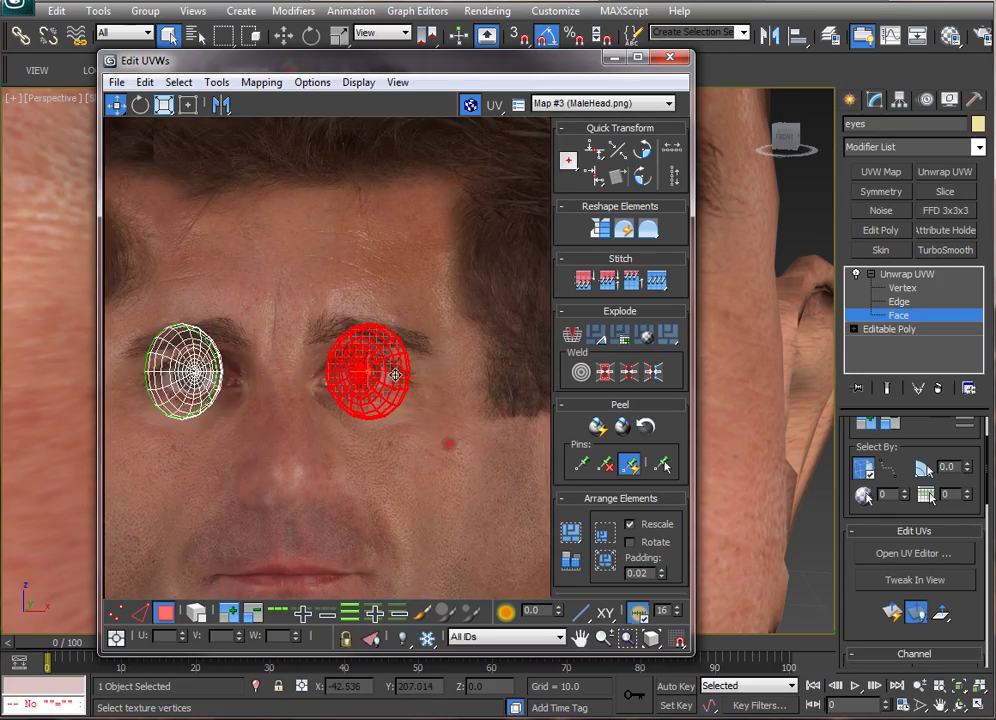
pyautogui.scroll(5, 371, 384)
pyautogui.moveTo(420, 62); pyautogui.dragTo(715, 55)
# Step: Shift the left eyeball's UVs slightly so their centre sits on the pupil in the texture, checking the eye in the viewport
pyautogui.moveTo(317, 324); pyautogui.dragTo(221, 341, button='middle')
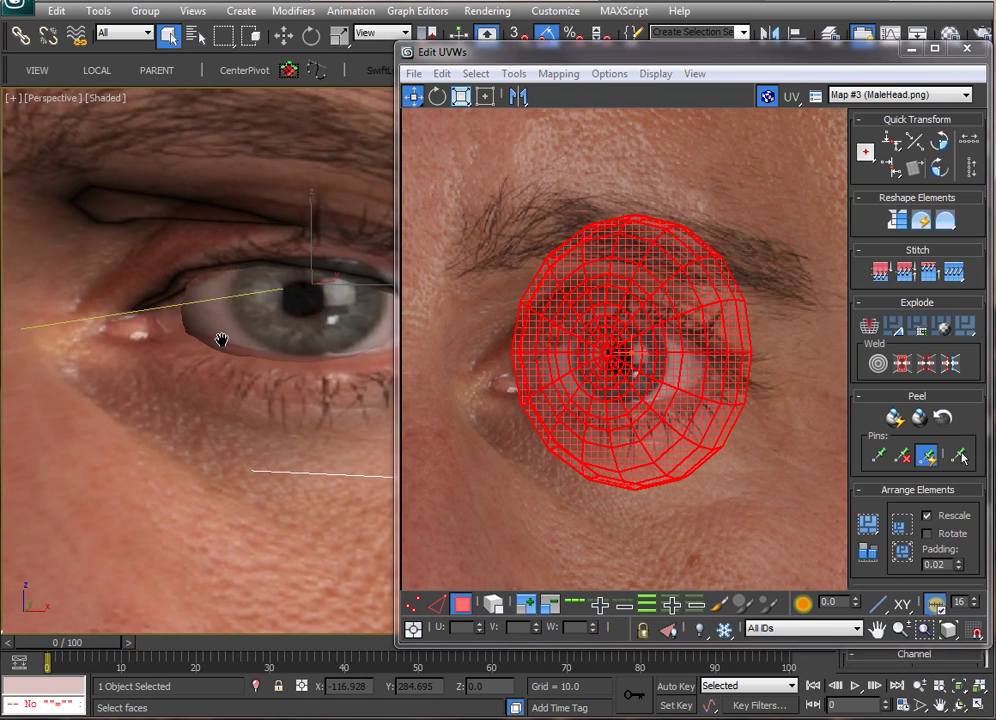
pyautogui.scroll(5, 221, 341)
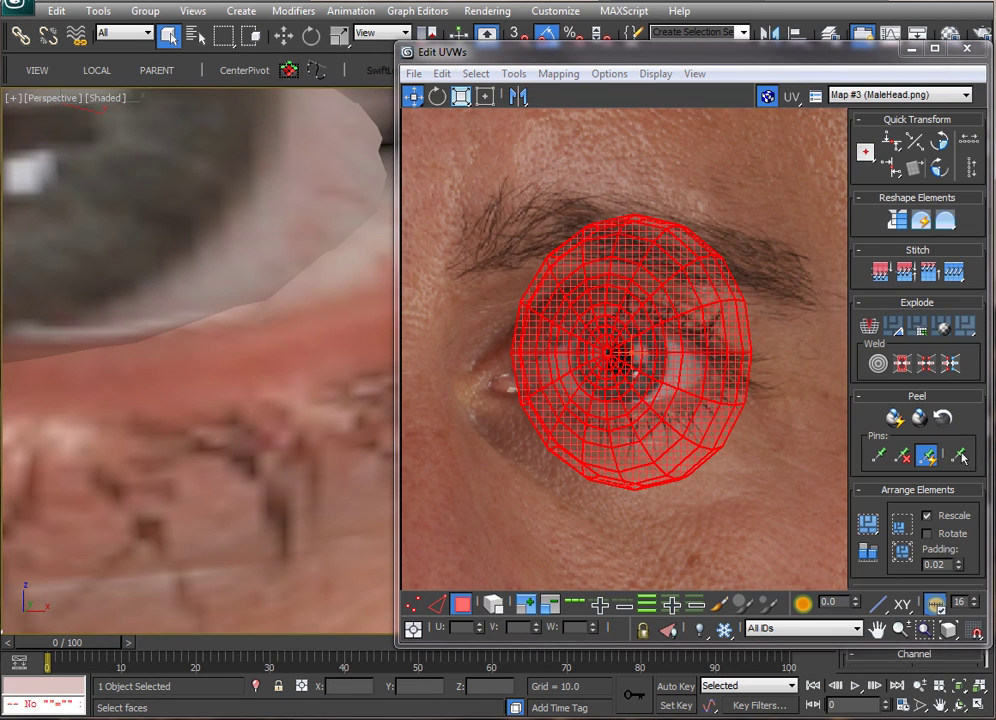
pyautogui.scroll(-5, 178, 187)
pyautogui.scroll(3, 207, 240)
pyautogui.moveTo(207, 240); pyautogui.dragTo(89, 190, button='middle')
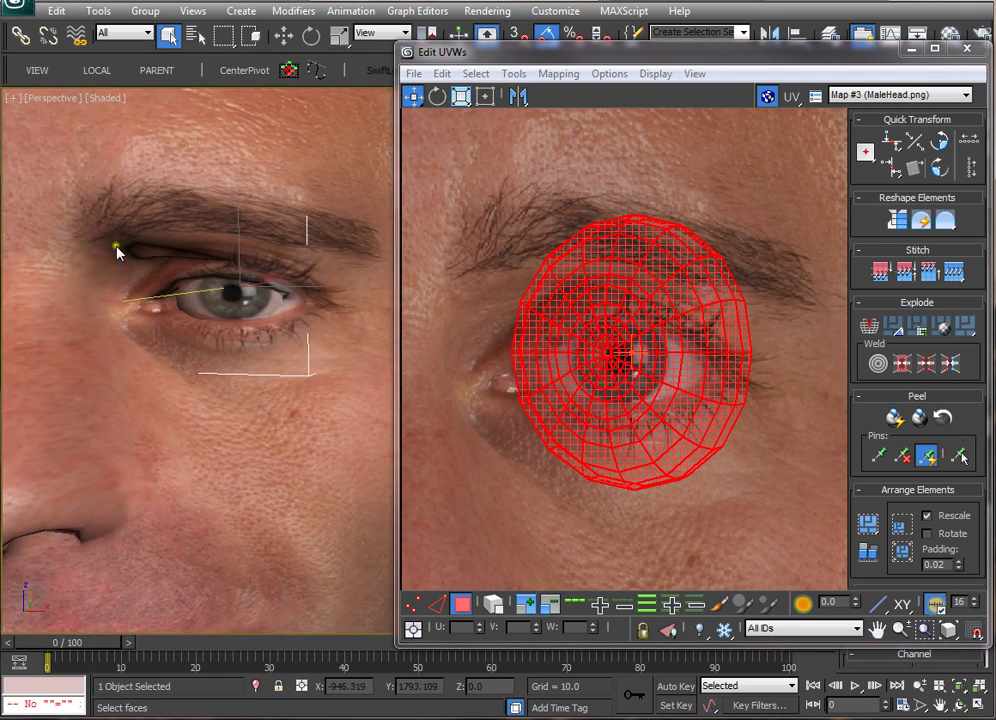
pyautogui.keyDown('alt'); pyautogui.moveTo(151, 284); pyautogui.dragTo(262, 326, button='middle'); pyautogui.keyUp('alt')
pyautogui.scroll(2, 262, 326)
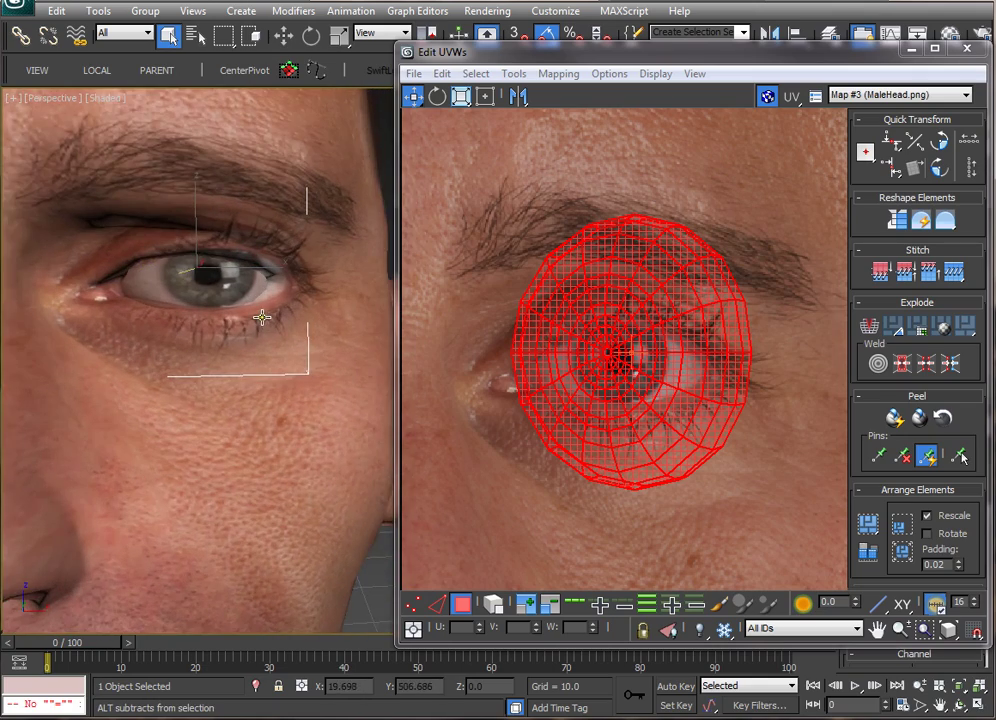
pyautogui.scroll(4, 629, 362)
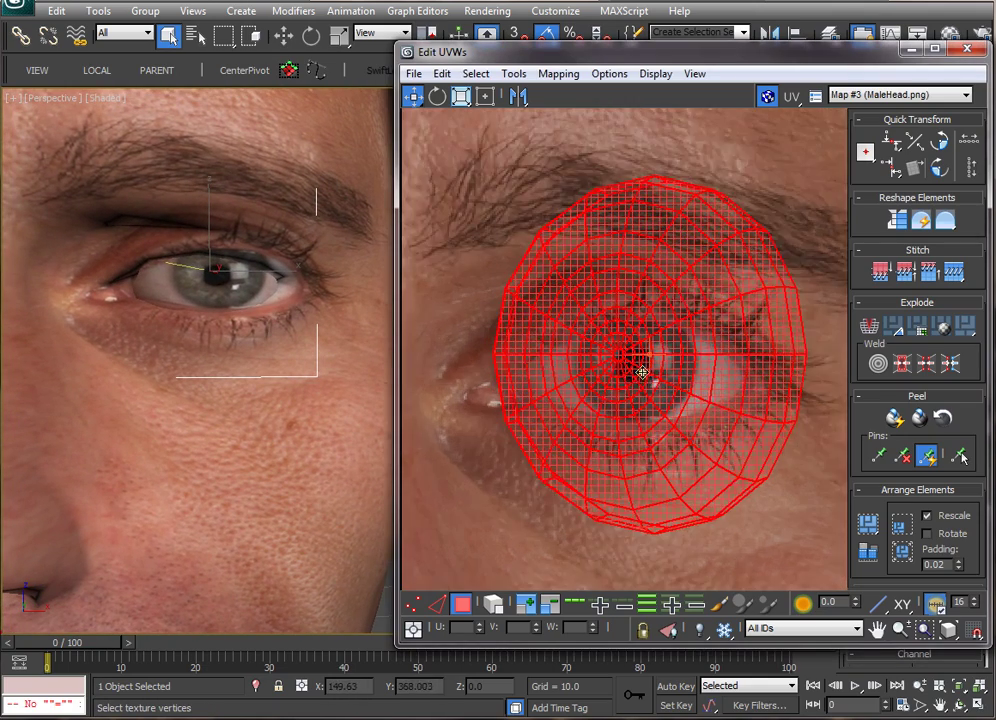
pyautogui.scroll(2, 640, 372)
pyautogui.moveTo(618, 354); pyautogui.dragTo(646, 348, button='middle')
pyautogui.moveTo(646, 349)
pyautogui.mouseDown()
pyautogui.moveTo(646, 358)
pyautogui.moveTo(644, 348)
pyautogui.mouseUp()
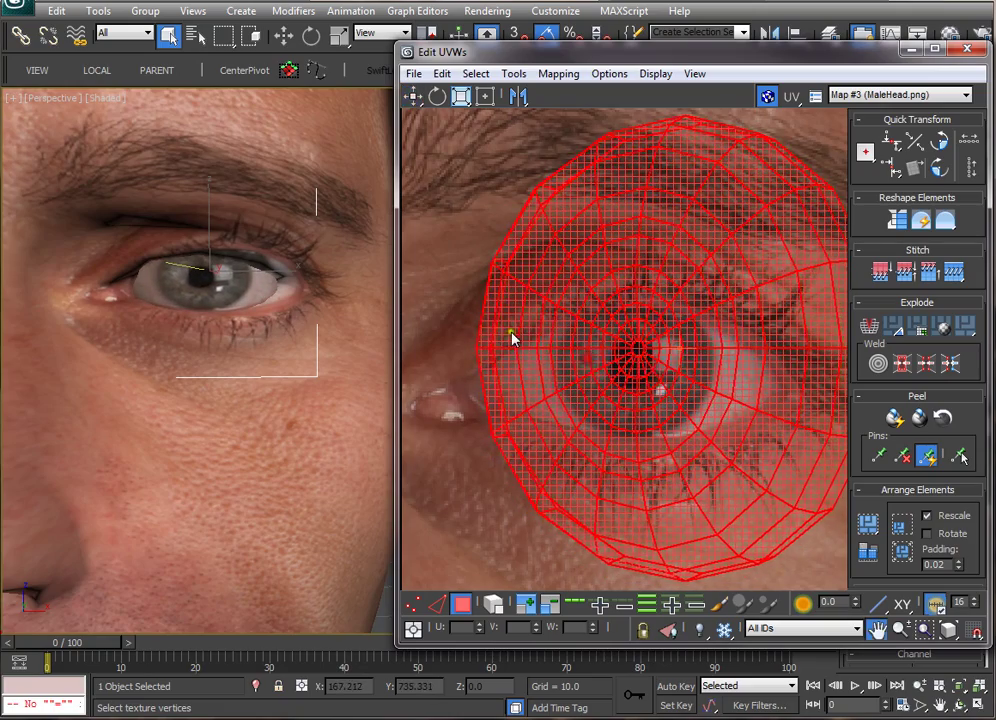
pyautogui.moveTo(511, 332); pyautogui.dragTo(638, 327, button='middle')
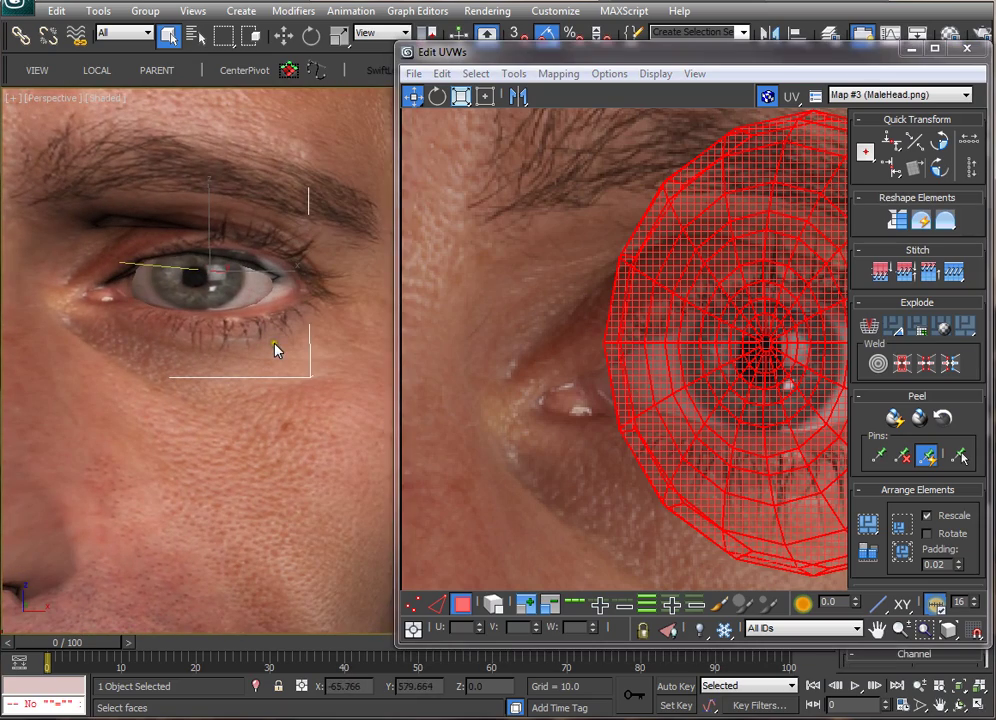
# Step: Select the UV faces of the character's right eyeball and shift them sideways so their centre lines up with the pupil in the texture
pyautogui.moveTo(420, 350); pyautogui.dragTo(861, 392, button='middle')
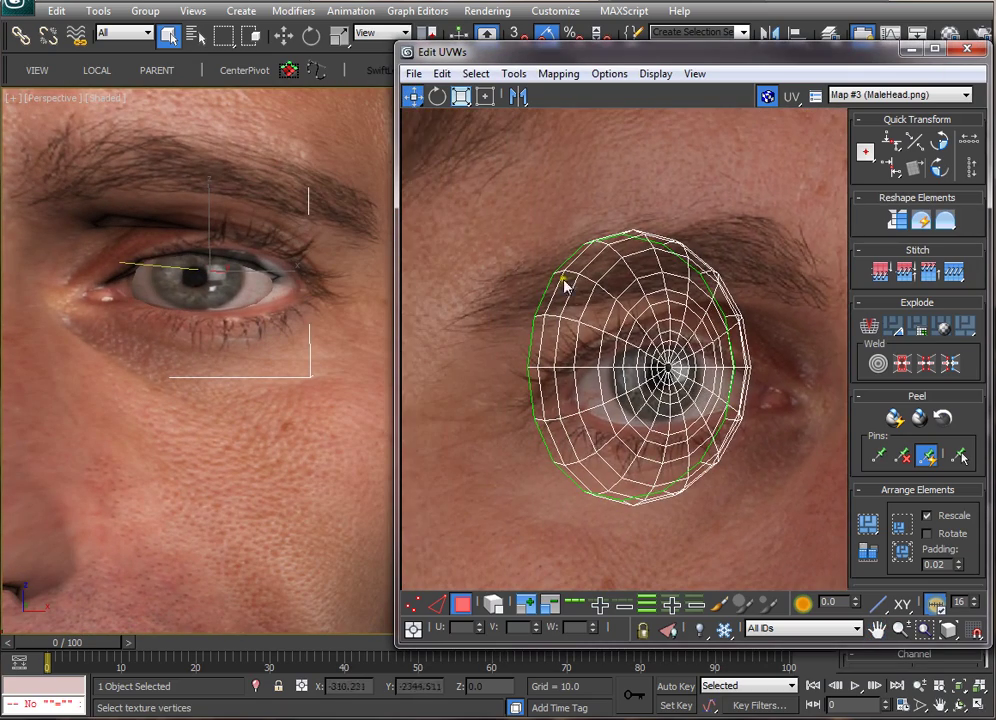
pyautogui.moveTo(771, 503); pyautogui.dragTo(775, 504)
pyautogui.moveTo(190, 358); pyautogui.dragTo(298, 356, button='middle')
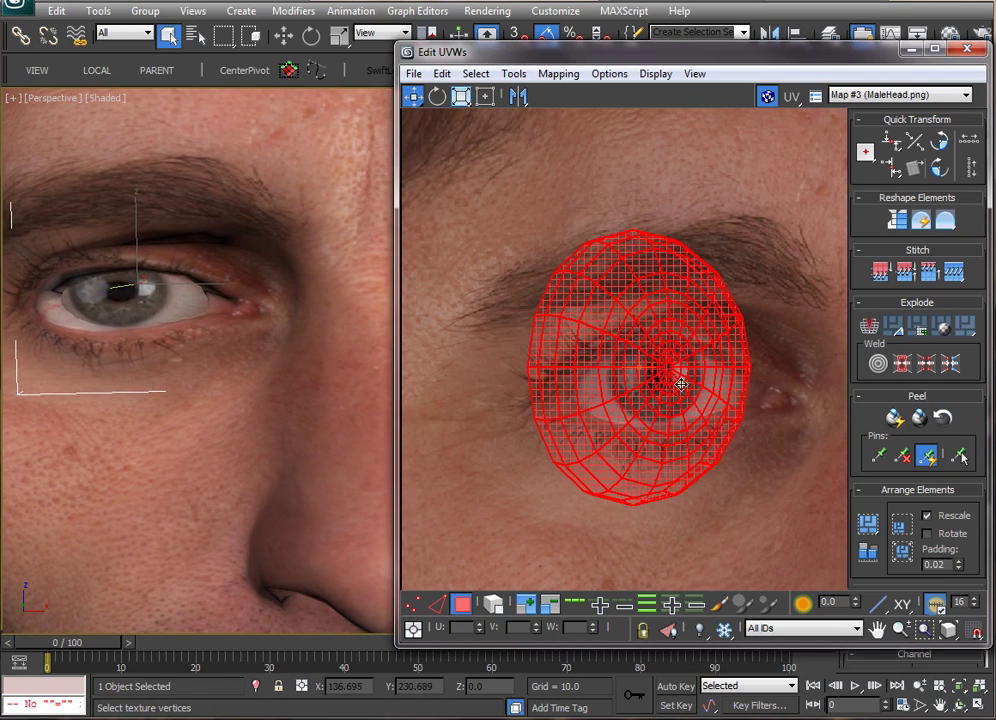
pyautogui.moveTo(678, 376); pyautogui.dragTo(653, 383)
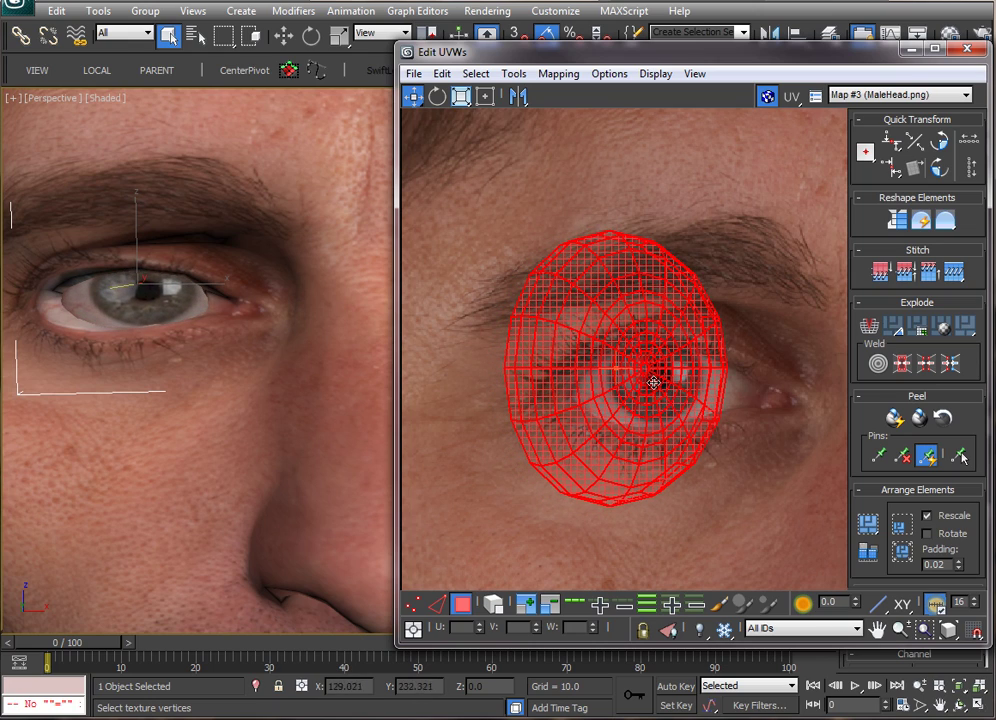
# Step: Close the UV editor, check both eyes from the front and collapse the eyes object to an Editable Poly
pyautogui.click(963, 52)
pyautogui.scroll(-10, 333, 310)
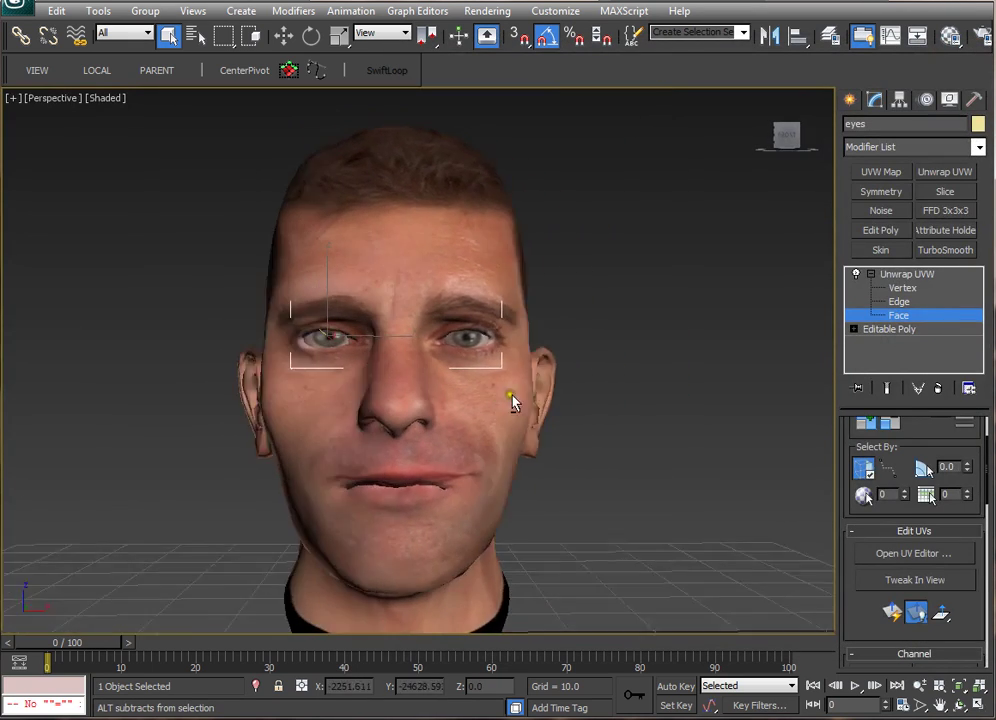
pyautogui.keyDown('alt'); pyautogui.moveTo(512, 396); pyautogui.dragTo(510, 399, button='middle'); pyautogui.keyUp('alt')
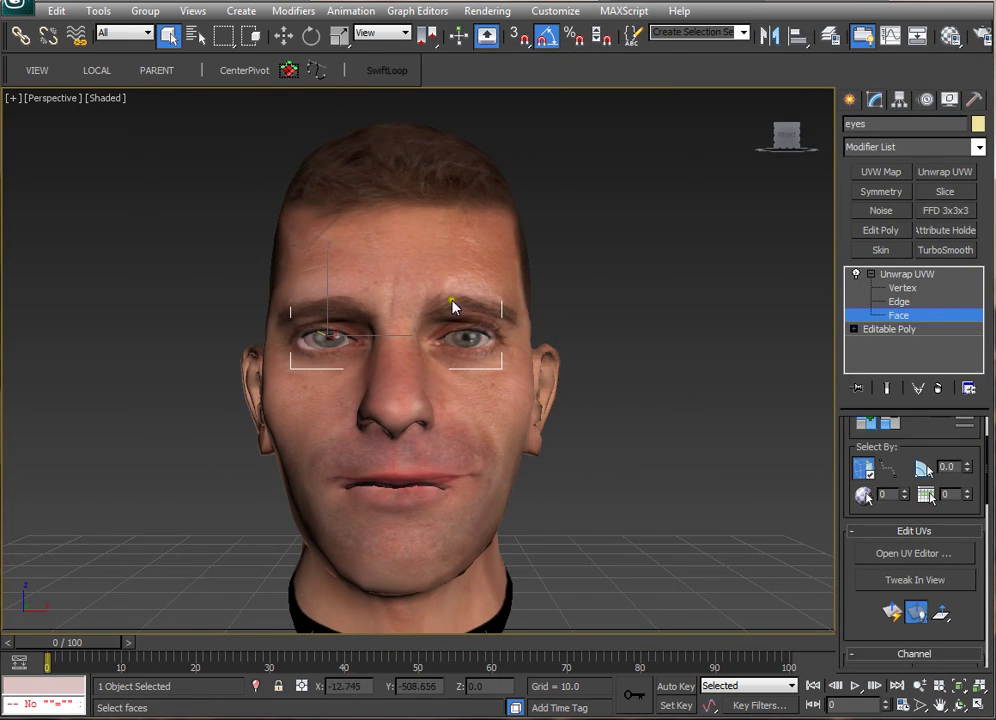
pyautogui.click(288, 70)
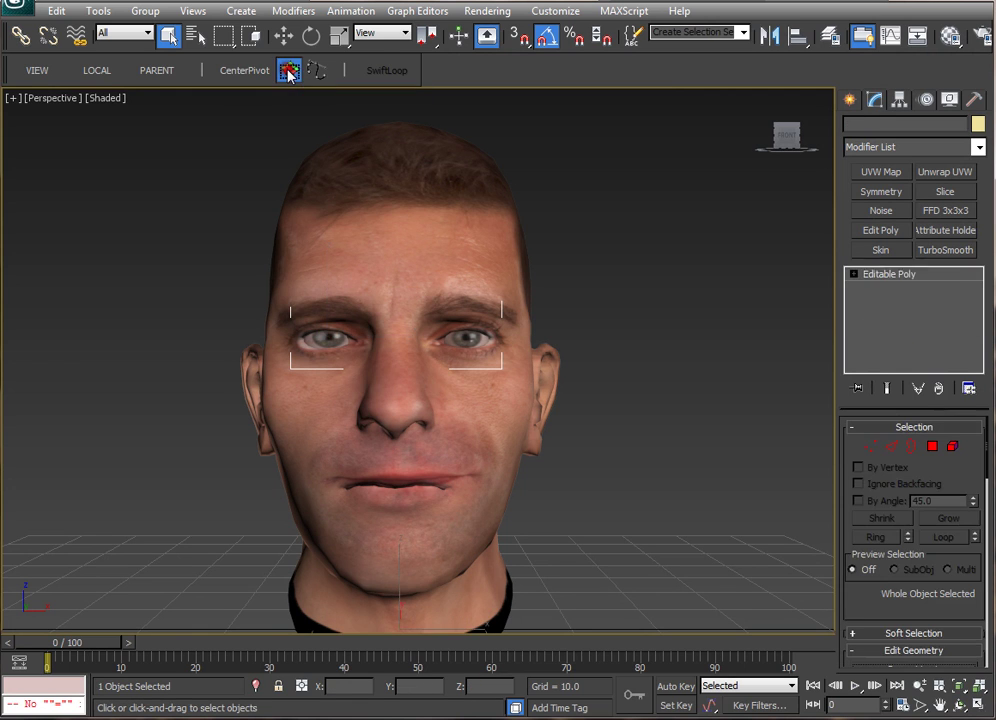
pyautogui.moveTo(467, 338)
pyautogui.keyDown('alt'); pyautogui.mouseDown(button='middle')
pyautogui.moveTo(562, 389)
pyautogui.moveTo(471, 329)
pyautogui.mouseUp(button='middle'); pyautogui.keyUp('alt')
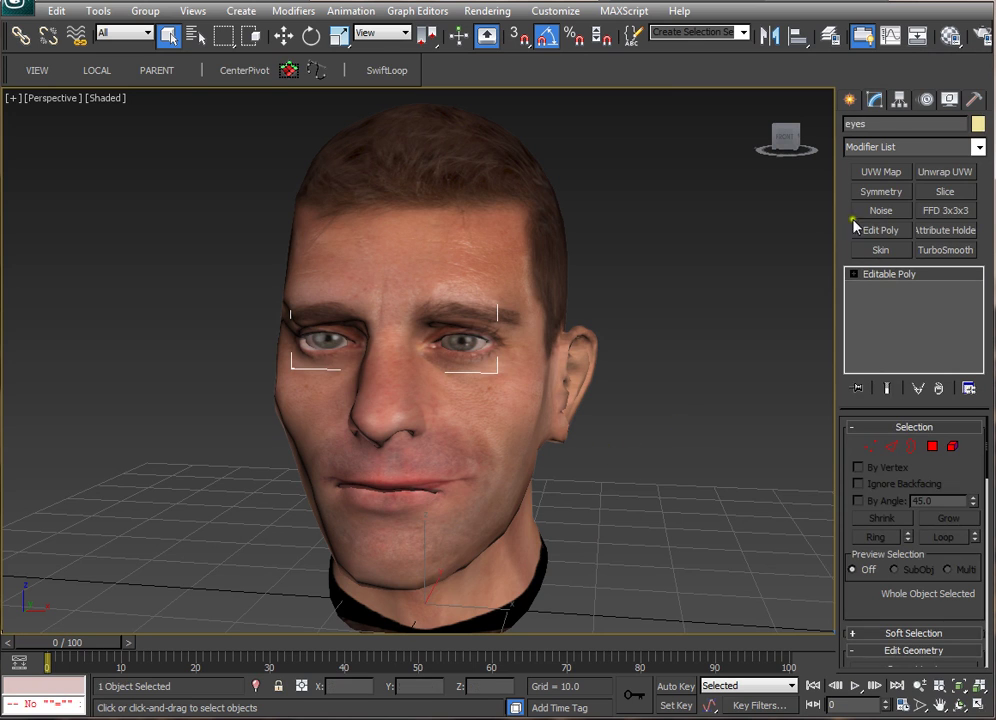
# Step: Select the head mesh, apply an Unwrap UVW modifier to it and open its UV editor
pyautogui.click(525, 407)
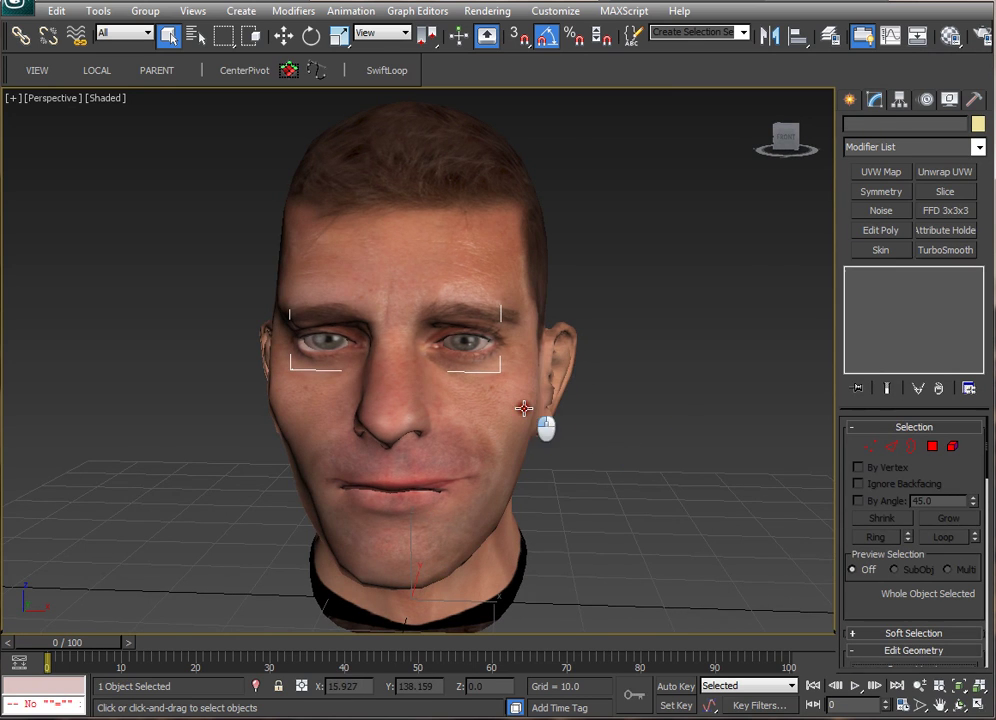
pyautogui.keyDown('alt'); pyautogui.moveTo(469, 290); pyautogui.dragTo(618, 340, button='middle'); pyautogui.keyUp('alt')
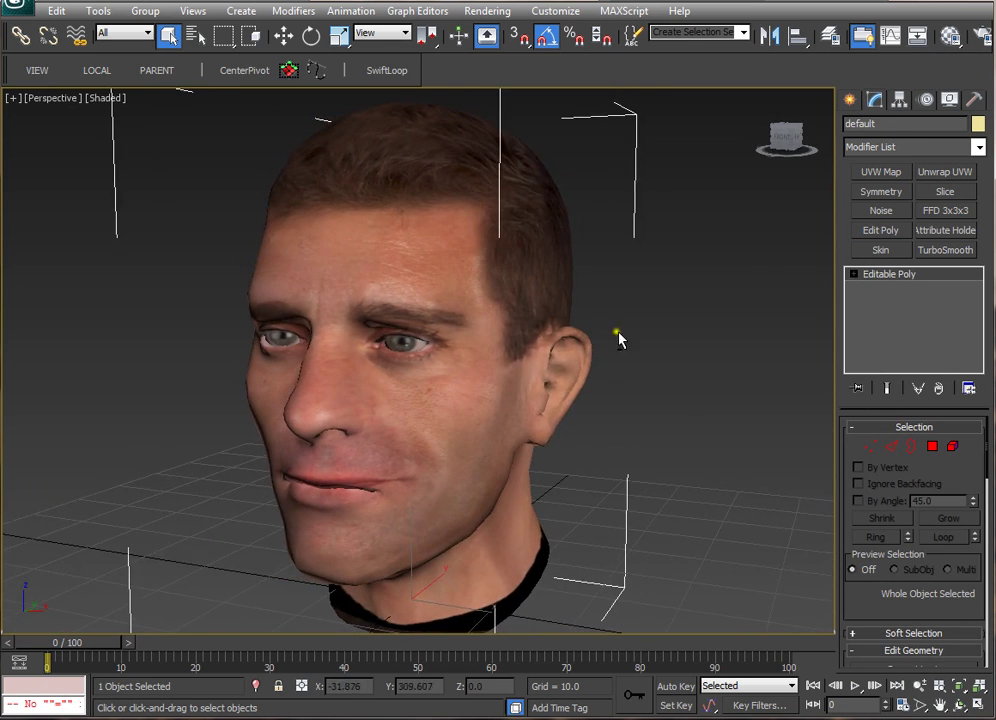
pyautogui.click(944, 172)
pyautogui.click(895, 554)
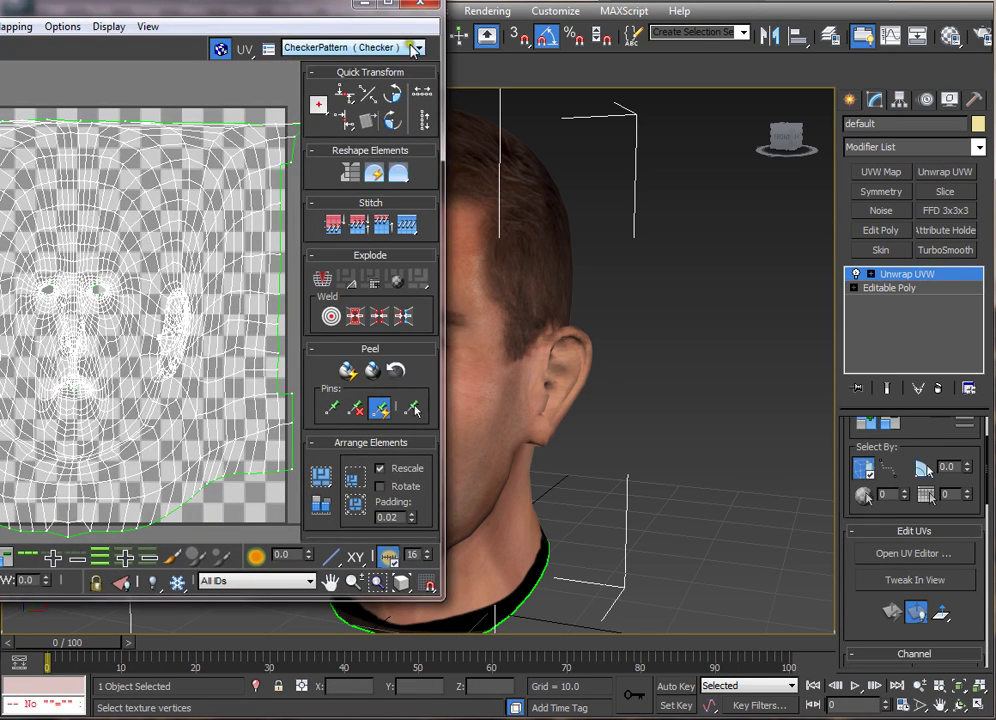
# Step: Display the MaleHead.png map behind the head UVs and bring the Edit UVWs window fully into view
pyautogui.click(413, 49)
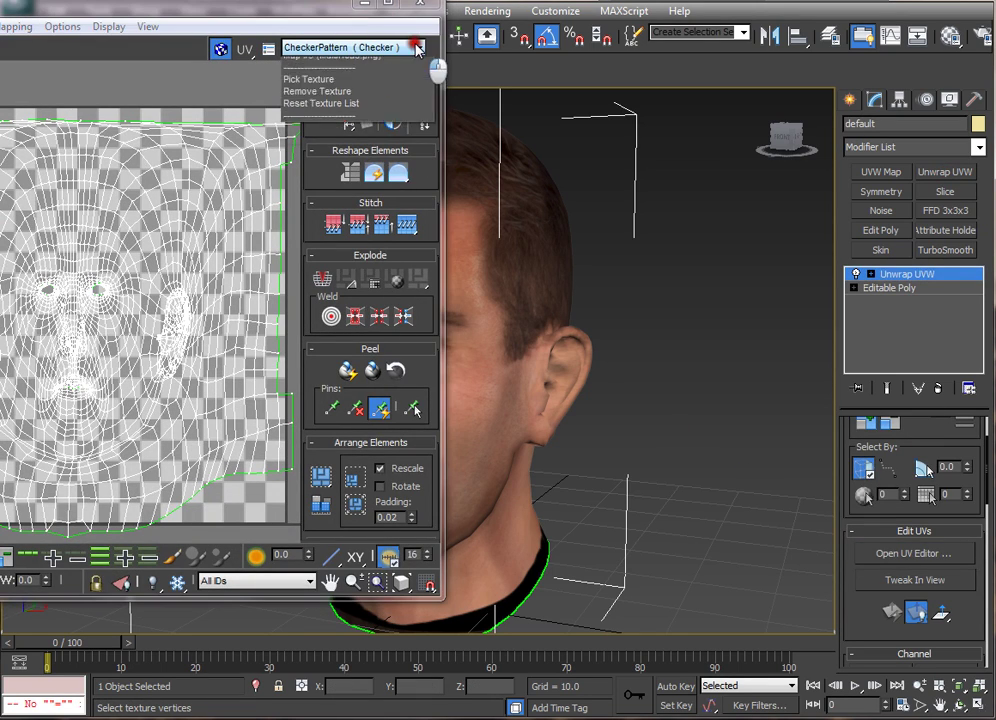
pyautogui.click(320, 69)
pyautogui.moveTo(296, 25); pyautogui.dragTo(791, 68)
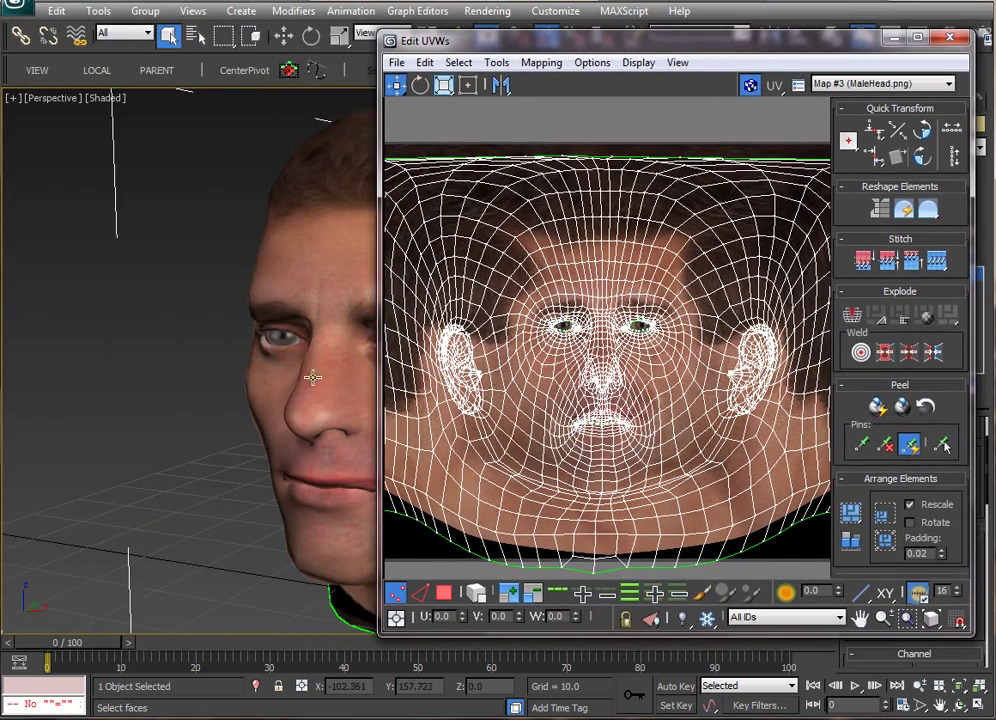
# Step: Examine how the head UVs fit the texture around the eyes, nose and lips, comparing them with the shaded and wireframe head
pyautogui.keyDown('alt'); pyautogui.moveTo(313, 377); pyautogui.dragTo(210, 355, button='middle'); pyautogui.keyUp('alt')
pyautogui.scroll(6, 614, 390)
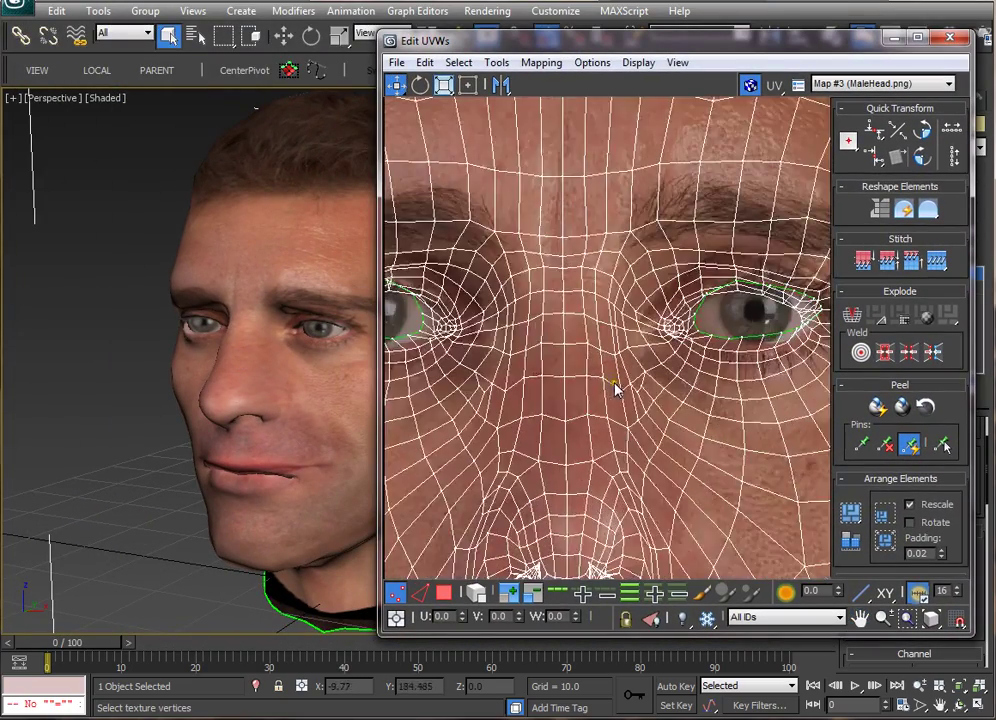
pyautogui.scroll(5, 614, 390)
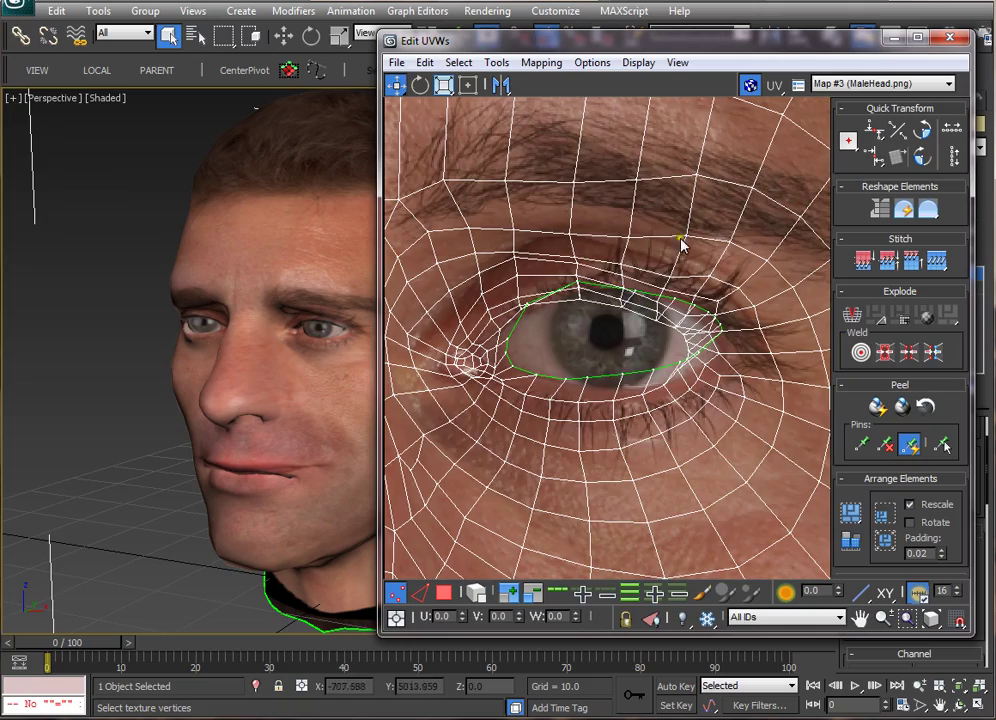
pyautogui.scroll(-8, 680, 243)
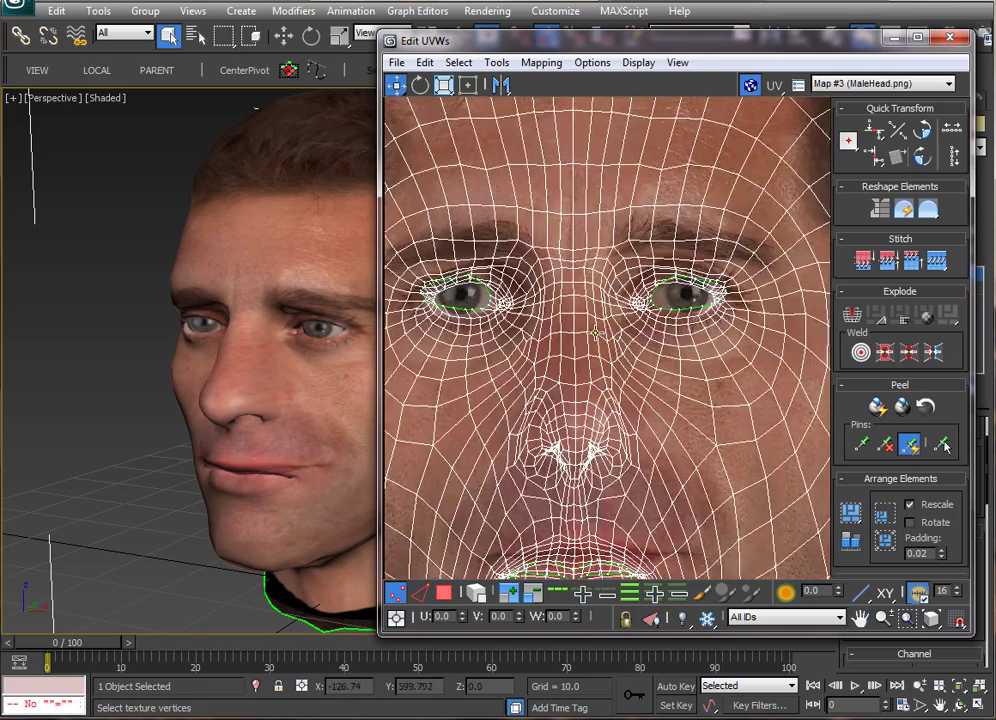
pyautogui.scroll(4, 588, 345)
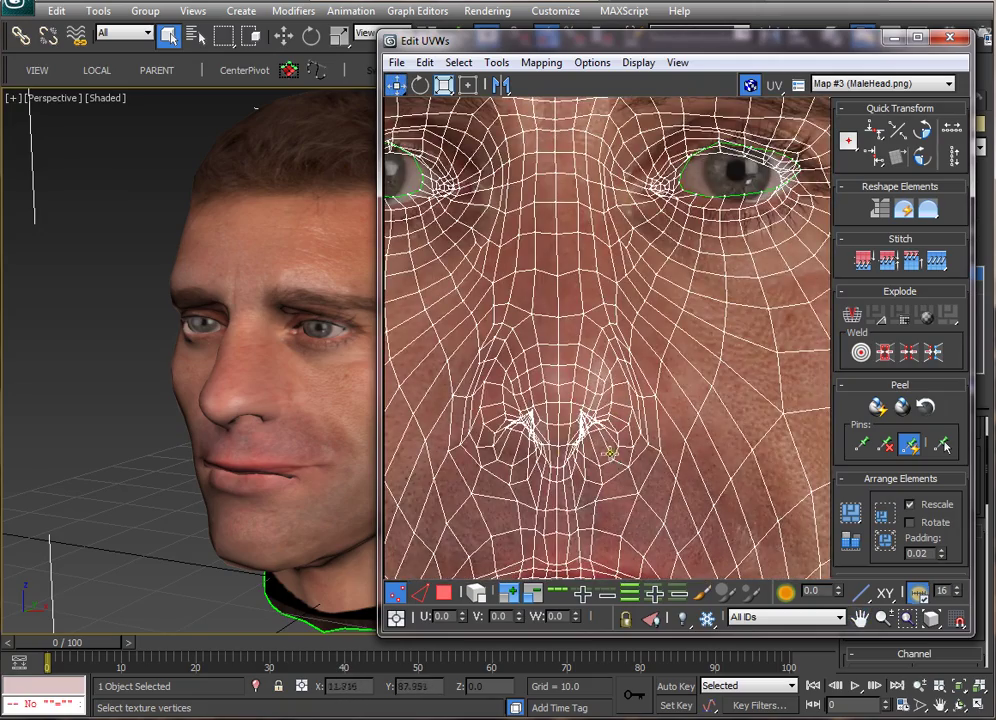
pyautogui.moveTo(663, 454); pyautogui.dragTo(689, 274, button='middle')
pyautogui.moveTo(303, 396)
pyautogui.keyDown('alt'); pyautogui.mouseDown(button='middle')
pyautogui.moveTo(236, 372)
pyautogui.moveTo(200, 422)
pyautogui.moveTo(251, 413)
pyautogui.moveTo(256, 382)
pyautogui.moveTo(163, 403)
pyautogui.moveTo(175, 395)
pyautogui.moveTo(150, 360)
pyautogui.mouseUp(button='middle'); pyautogui.keyUp('alt')
pyautogui.press('F3')
pyautogui.scroll(3, 189, 389)
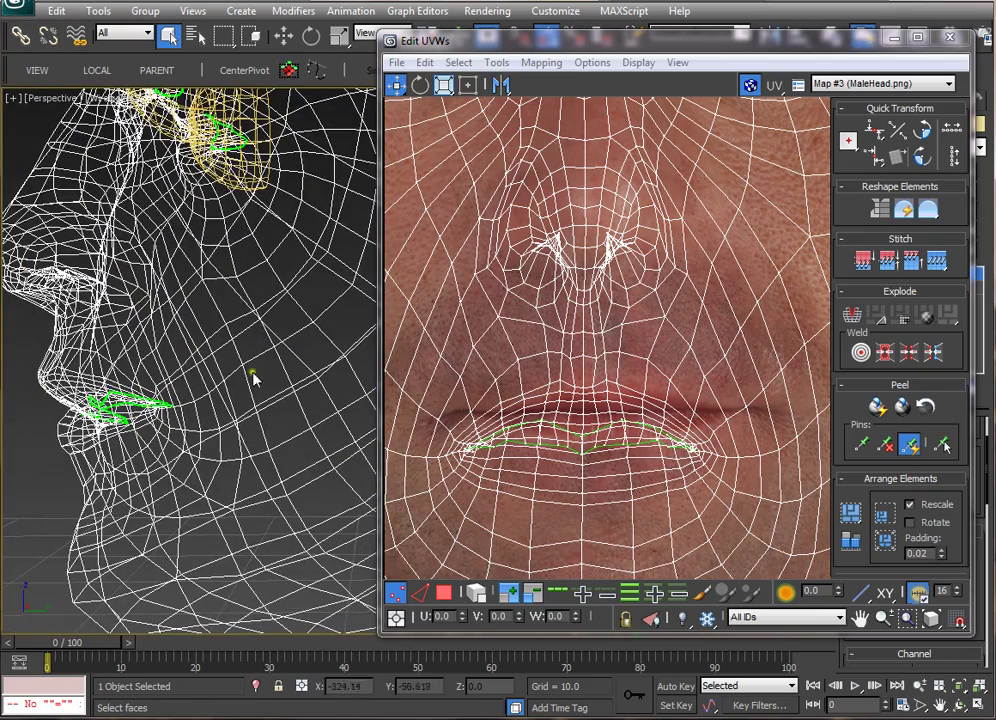
pyautogui.keyDown('alt'); pyautogui.moveTo(345, 351); pyautogui.dragTo(233, 367, button='middle'); pyautogui.keyUp('alt')
pyautogui.scroll(-3, 250, 385)
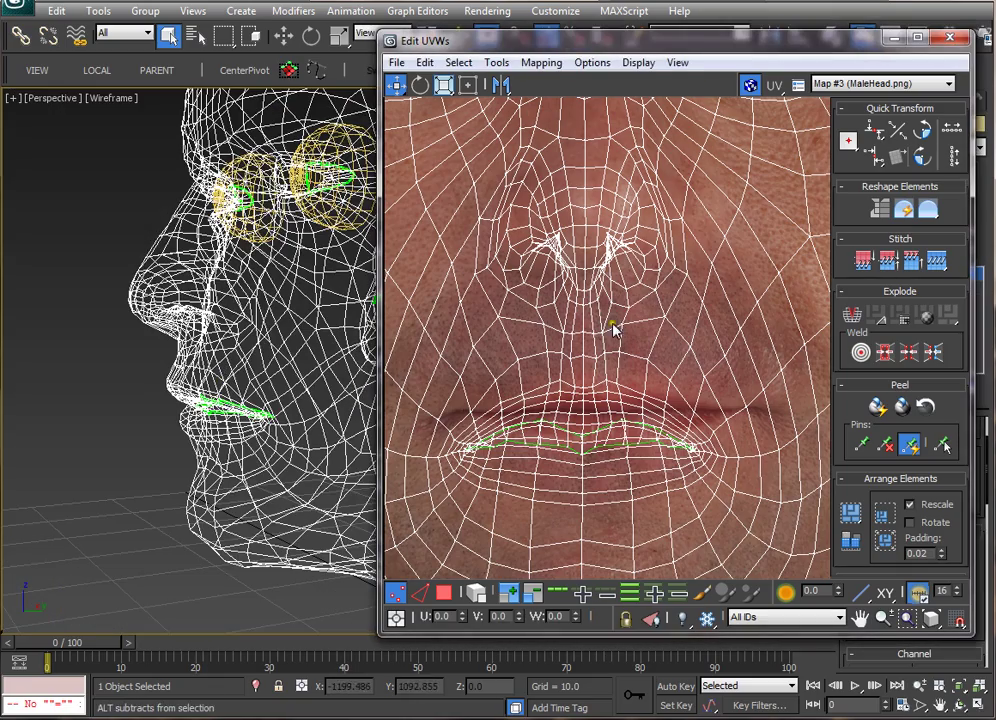
pyautogui.moveTo(625, 295); pyautogui.dragTo(592, 473, button='middle')
pyautogui.scroll(3, 250, 360)
pyautogui.moveTo(250, 360)
pyautogui.keyDown('alt'); pyautogui.mouseDown(button='middle')
pyautogui.moveTo(220, 370)
pyautogui.moveTo(195, 410)
pyautogui.moveTo(287, 413)
pyautogui.moveTo(170, 418)
pyautogui.mouseUp(button='middle'); pyautogui.keyUp('alt')
pyautogui.press('F3')
pyautogui.moveTo(540, 380); pyautogui.dragTo(565, 428, button='middle')
pyautogui.keyDown('alt'); pyautogui.moveTo(370, 398); pyautogui.dragTo(240, 369, button='middle'); pyautogui.keyUp('alt')
pyautogui.scroll(-2, 240, 369)
pyautogui.moveTo(449, 415); pyautogui.dragTo(440, 445, button='middle')
pyautogui.keyDown('alt'); pyautogui.moveTo(330, 326); pyautogui.dragTo(271, 358, button='middle'); pyautogui.keyUp('alt')
pyautogui.scroll(3, 278, 350)
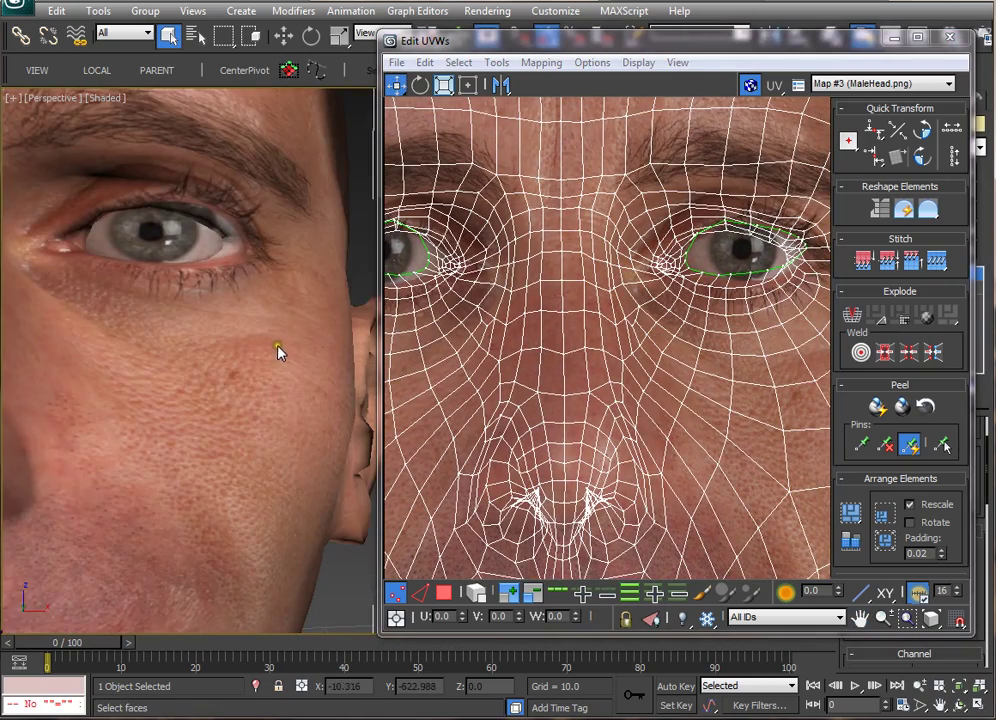
# Step: Try moving a vertex on the lower edge of the left eye opening up over the white of the eye
pyautogui.keyDown('alt'); pyautogui.moveTo(229, 243); pyautogui.dragTo(213, 271, button='middle'); pyautogui.keyUp('alt')
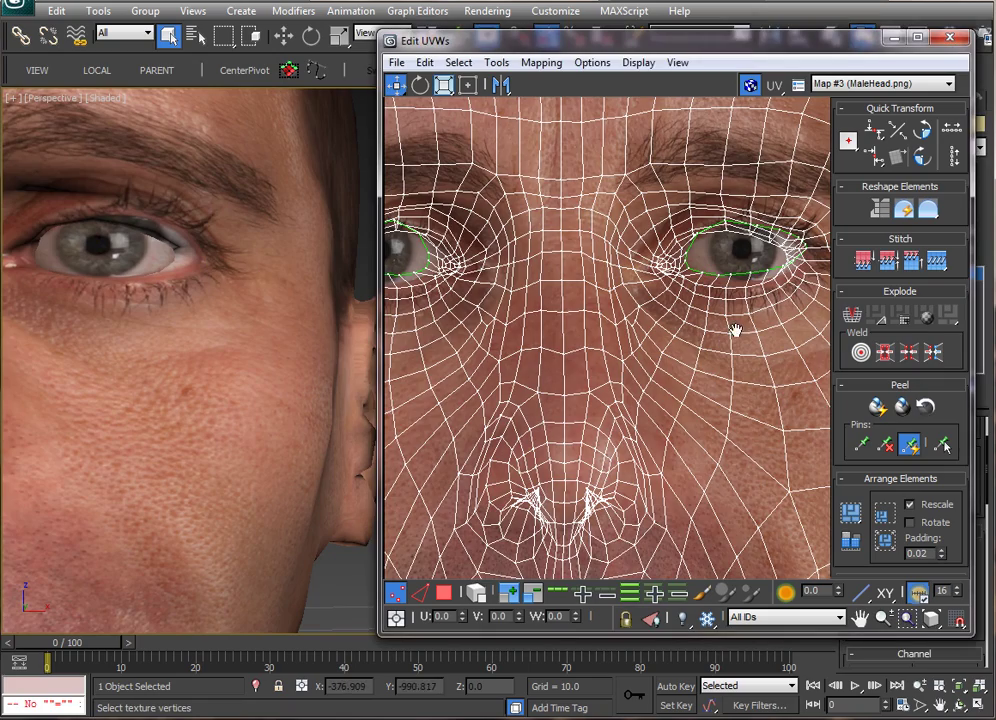
pyautogui.moveTo(734, 331); pyautogui.dragTo(671, 374, button='middle')
pyautogui.scroll(5, 665, 335)
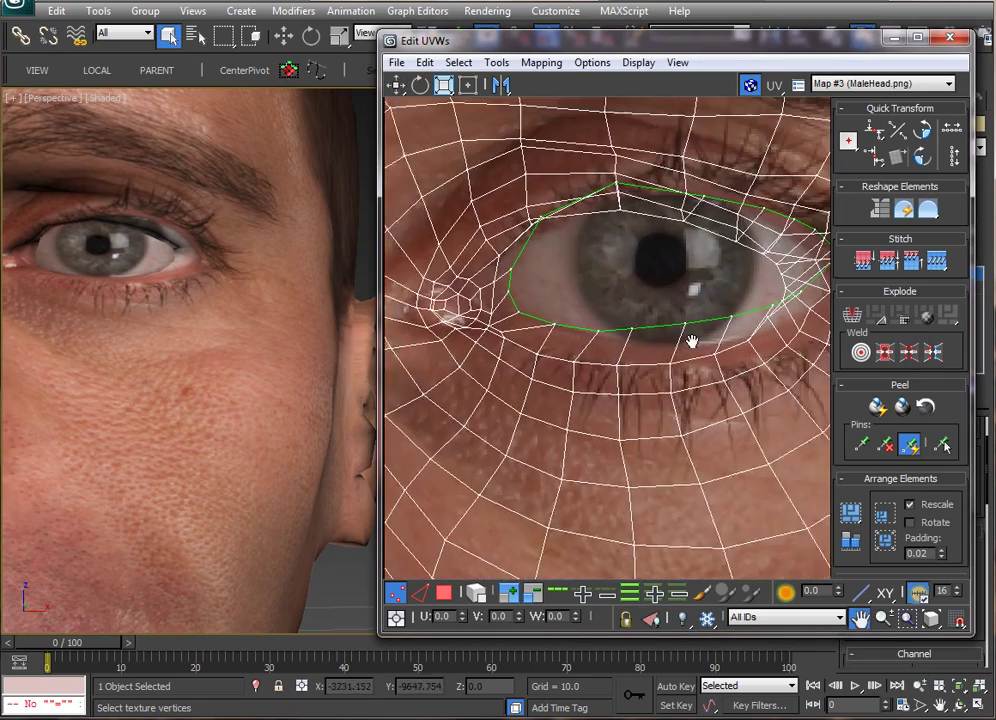
pyautogui.moveTo(565, 292); pyautogui.dragTo(547, 297, button='middle')
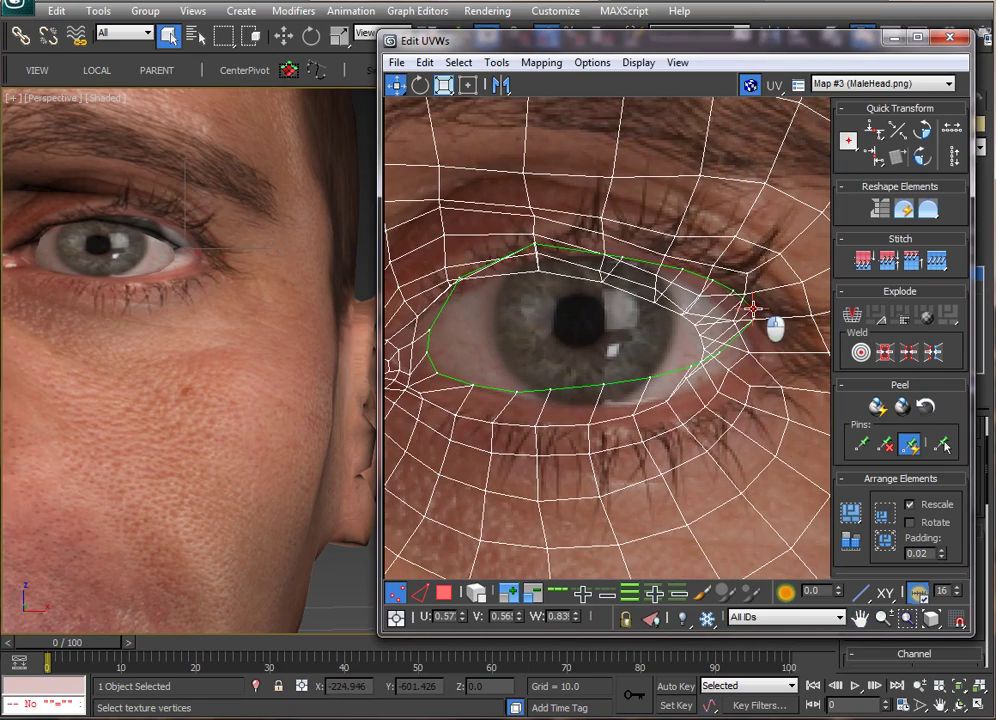
pyautogui.moveTo(667, 340); pyautogui.dragTo(707, 382, button='middle')
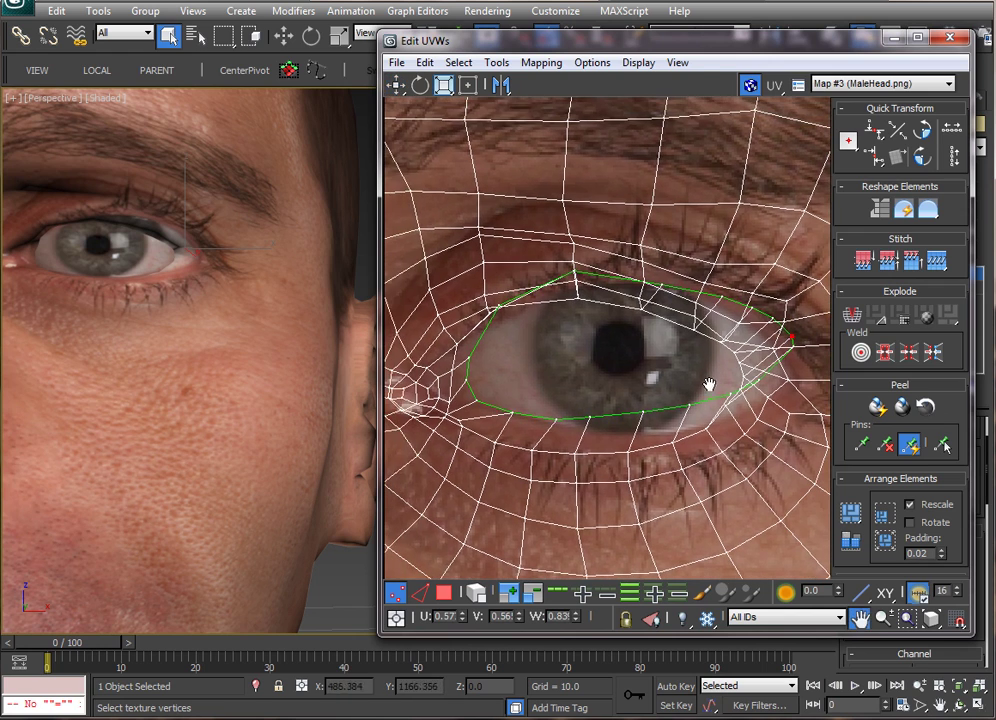
pyautogui.click(511, 392)
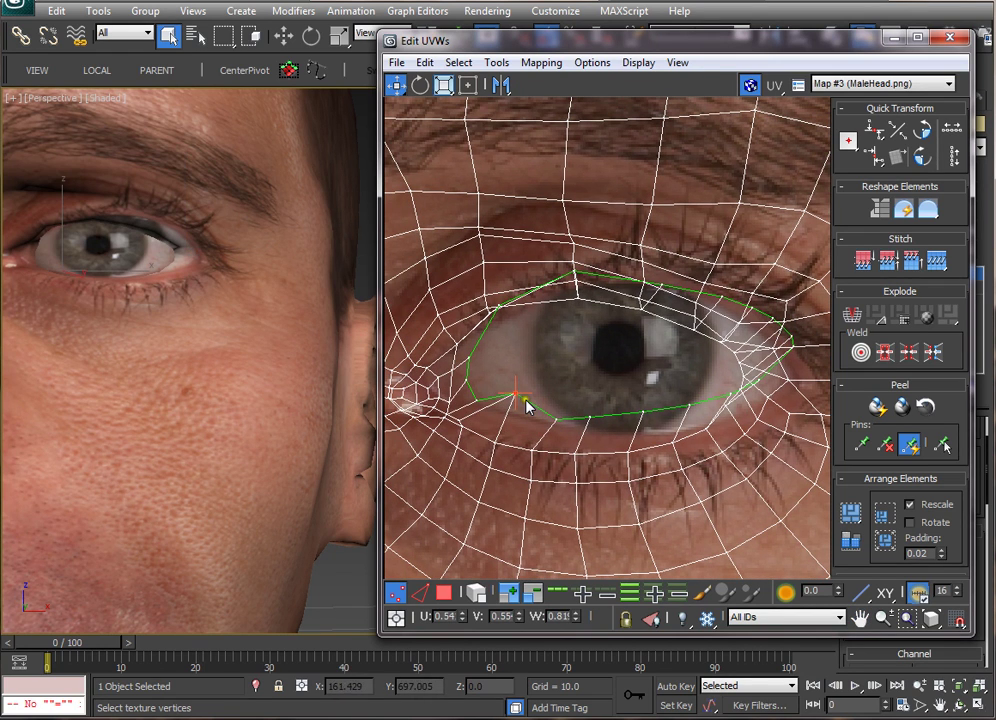
pyautogui.moveTo(626, 374); pyautogui.dragTo(605, 390, button='middle')
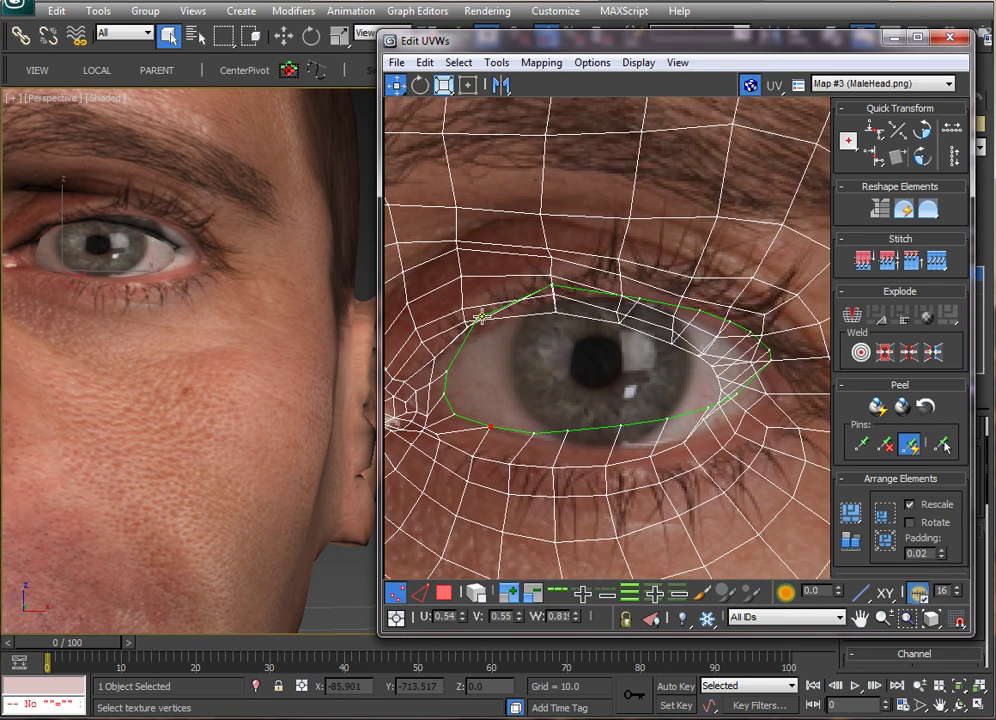
# Step: Pull the UV vertices along the left eye's upper lid border down over the eyeball in the texture
pyautogui.moveTo(481, 317); pyautogui.dragTo(450, 377)
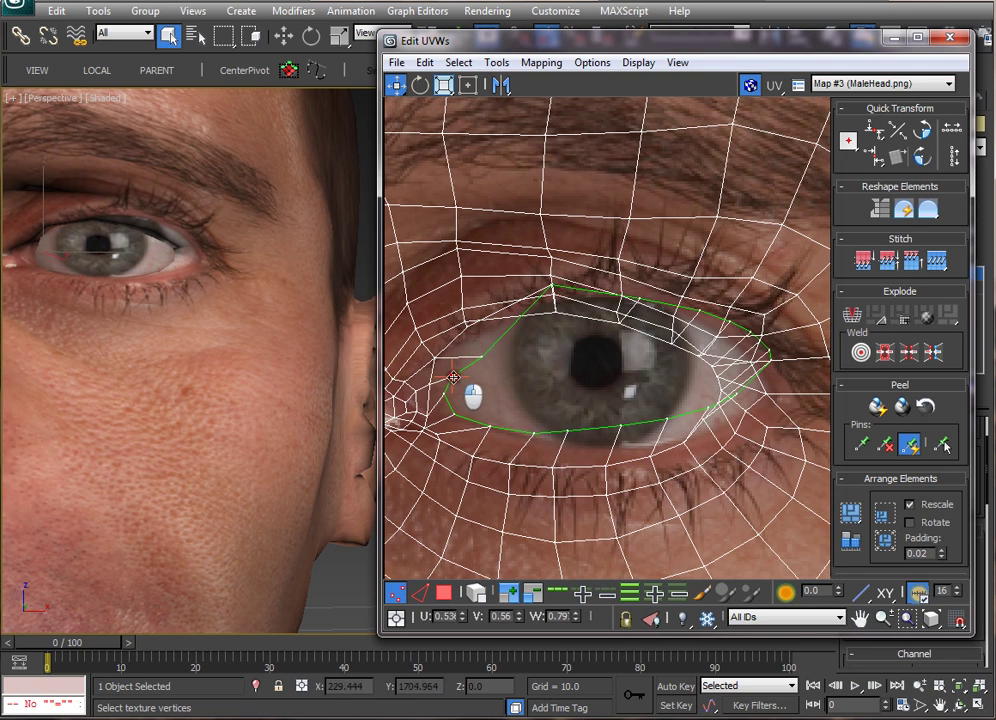
pyautogui.moveTo(547, 287); pyautogui.dragTo(520, 347)
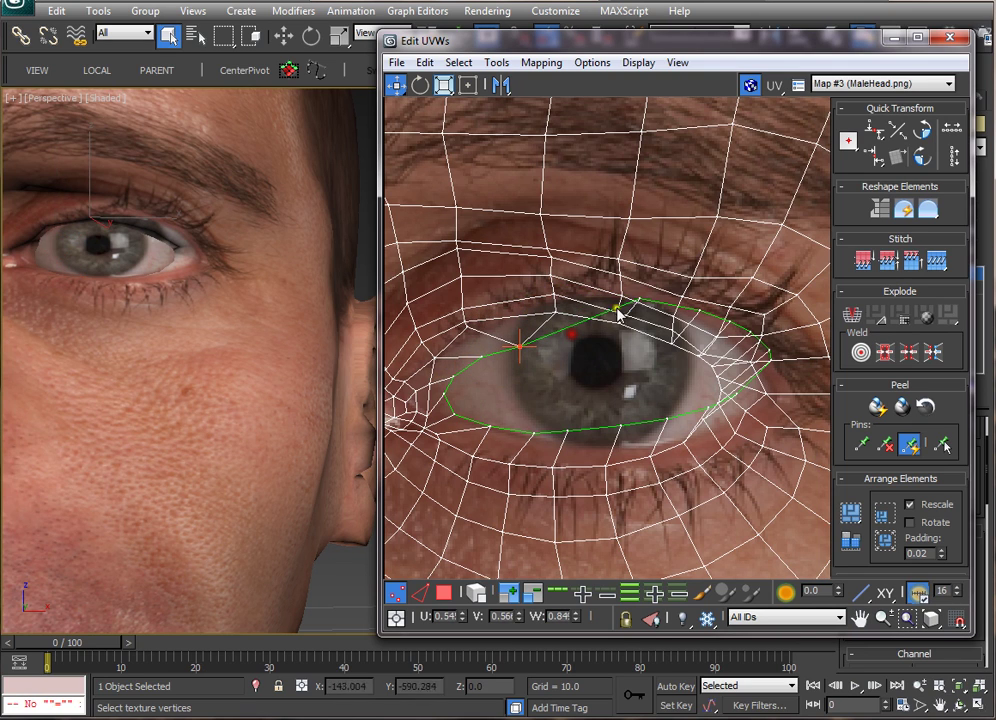
pyautogui.moveTo(639, 300); pyautogui.dragTo(589, 348)
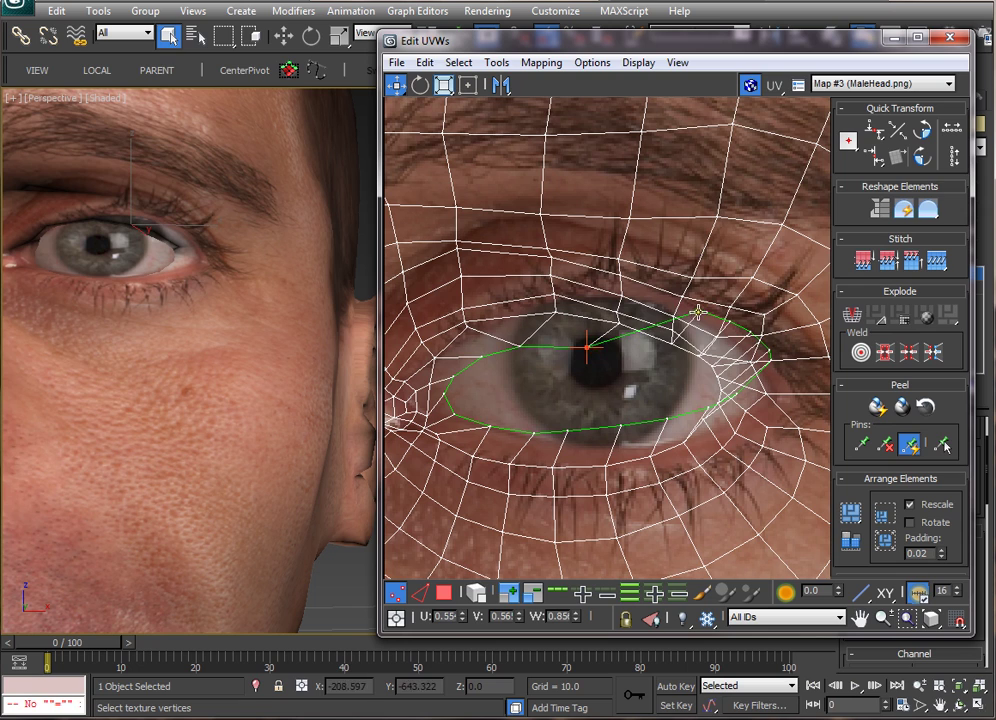
pyautogui.moveTo(697, 313); pyautogui.dragTo(640, 351)
pyautogui.moveTo(731, 324); pyautogui.dragTo(688, 383)
# Step: Pull the outer-corner and lower-lid border vertices of the left eye opening inward over the iris
pyautogui.moveTo(619, 425); pyautogui.dragTo(650, 421)
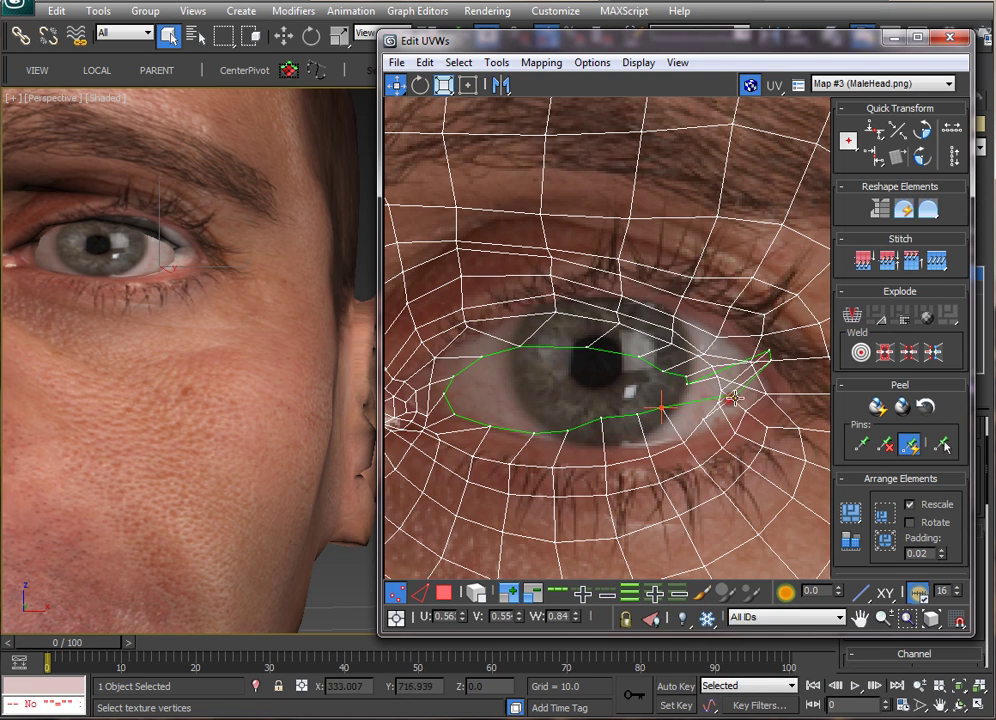
pyautogui.moveTo(708, 405); pyautogui.dragTo(687, 393)
pyautogui.moveTo(769, 355); pyautogui.dragTo(698, 388)
# Step: Inspect the eyelid borders in wireframe and move the left eye opening's inner-corner UV vertices inward over the white of the eye
pyautogui.moveTo(248, 325); pyautogui.dragTo(236, 296, button='middle')
pyautogui.press('F3')
pyautogui.keyDown('alt'); pyautogui.moveTo(193, 255); pyautogui.dragTo(245, 343, button='middle'); pyautogui.keyUp('alt')
pyautogui.moveTo(136, 400)
pyautogui.keyDown('alt'); pyautogui.mouseDown(button='middle')
pyautogui.moveTo(67, 384)
pyautogui.moveTo(140, 396)
pyautogui.mouseUp(button='middle'); pyautogui.keyUp('alt')
pyautogui.moveTo(574, 385); pyautogui.dragTo(630, 361, button='middle')
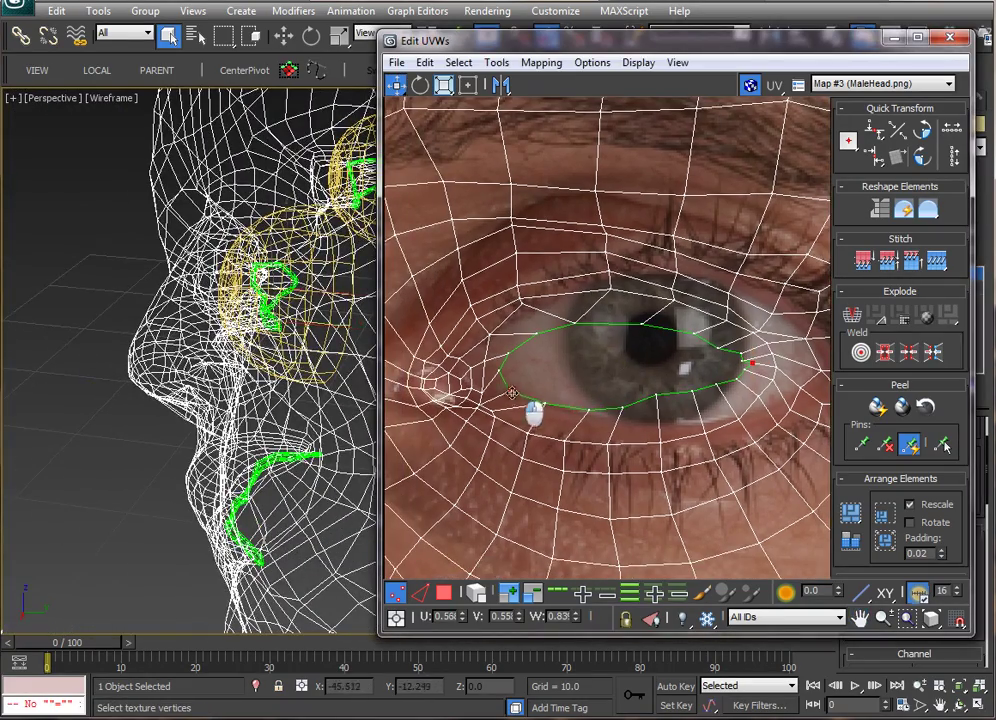
pyautogui.click(512, 392)
pyautogui.moveTo(714, 382); pyautogui.dragTo(673, 390, button='middle')
# Step: Check the left eyelid from several angles and show the head shaded with edged faces to compare it with its UVs
pyautogui.keyDown('alt'); pyautogui.moveTo(120, 378); pyautogui.dragTo(202, 404, button='middle'); pyautogui.keyUp('alt')
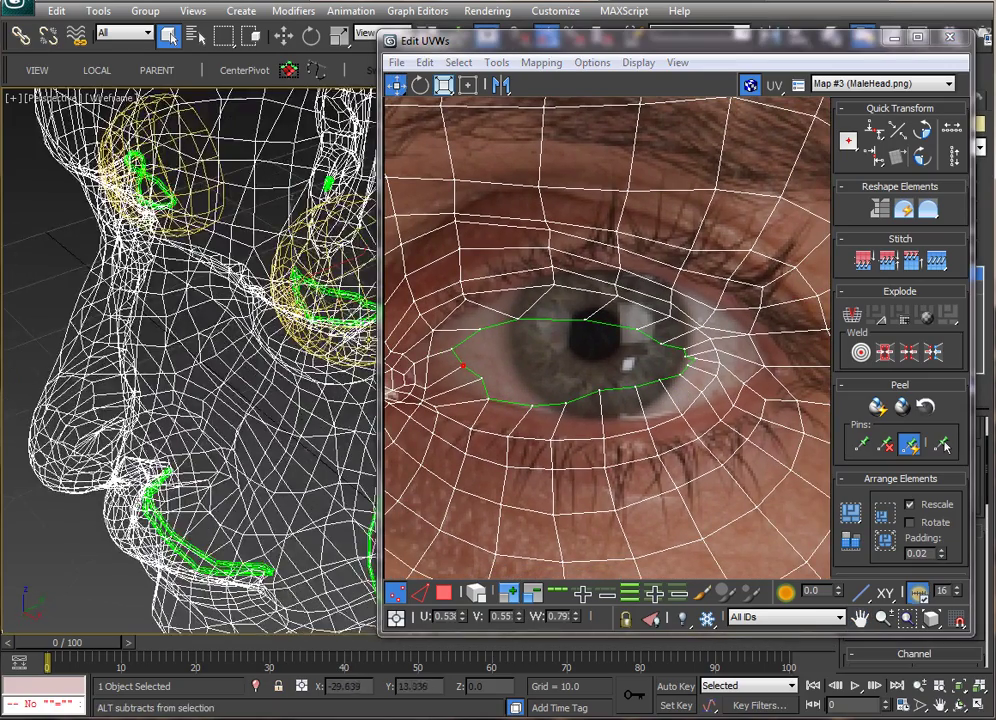
pyautogui.keyDown('alt'); pyautogui.moveTo(280, 258); pyautogui.dragTo(186, 285, button='middle'); pyautogui.keyUp('alt')
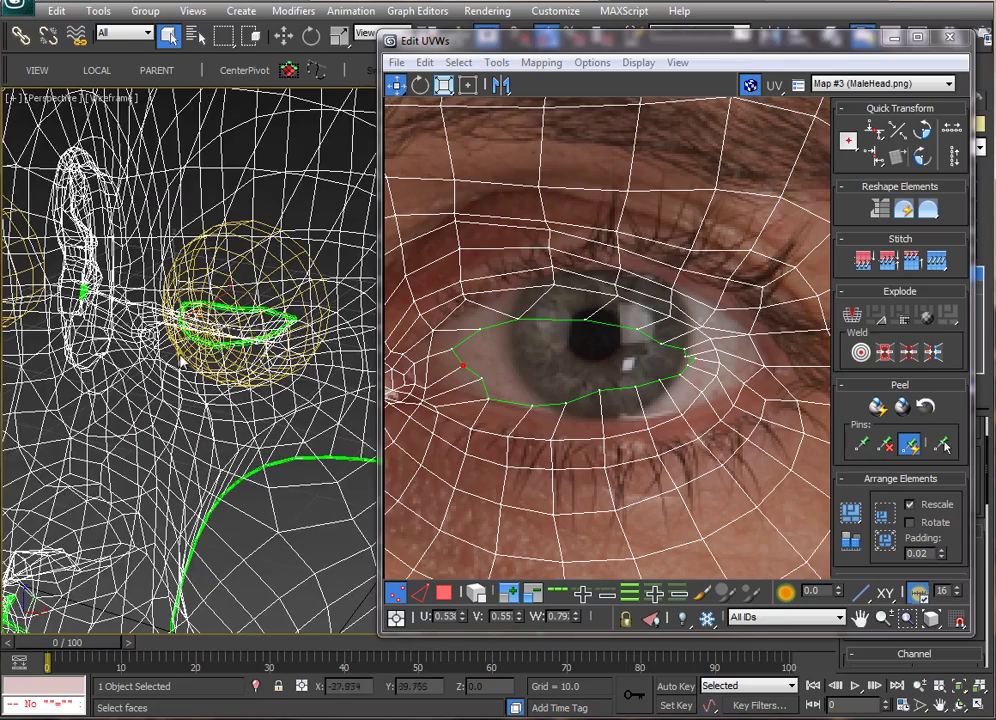
pyautogui.keyDown('alt'); pyautogui.moveTo(340, 405); pyautogui.dragTo(248, 415, button='middle'); pyautogui.keyUp('alt')
pyautogui.press('F3')
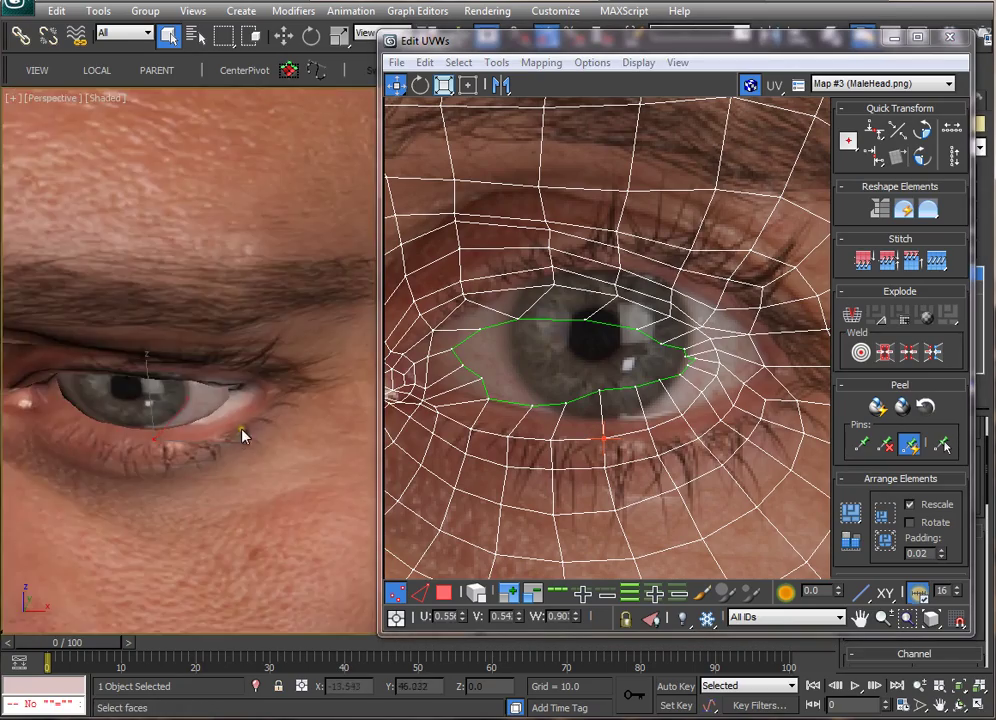
pyautogui.press('F4')
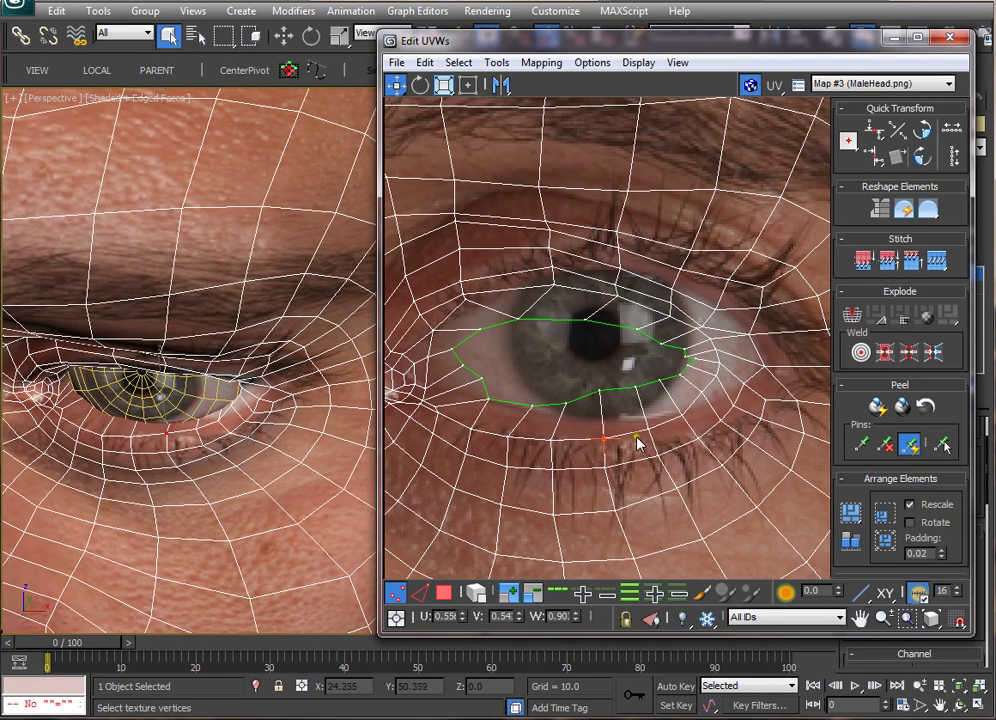
pyautogui.moveTo(637, 444); pyautogui.dragTo(598, 389, button='middle')
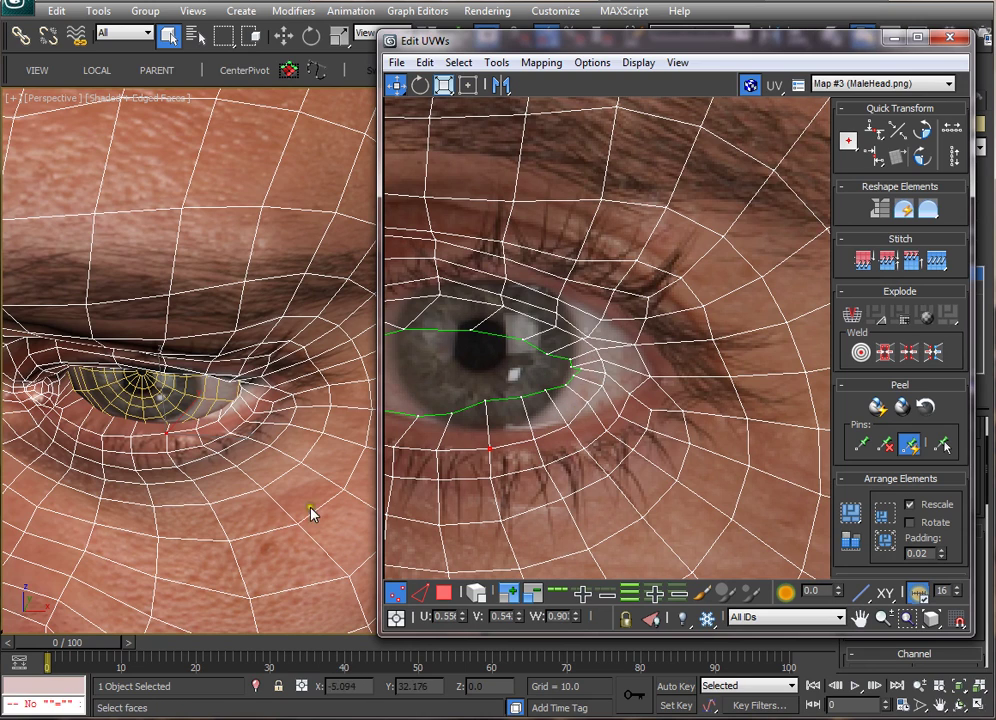
# Step: Compare the left eye's lower-lid border and outer-corner vertices on the head with their positions in the UV layout
pyautogui.scroll(4, 271, 485)
pyautogui.moveTo(152, 450); pyautogui.dragTo(305, 392, button='middle')
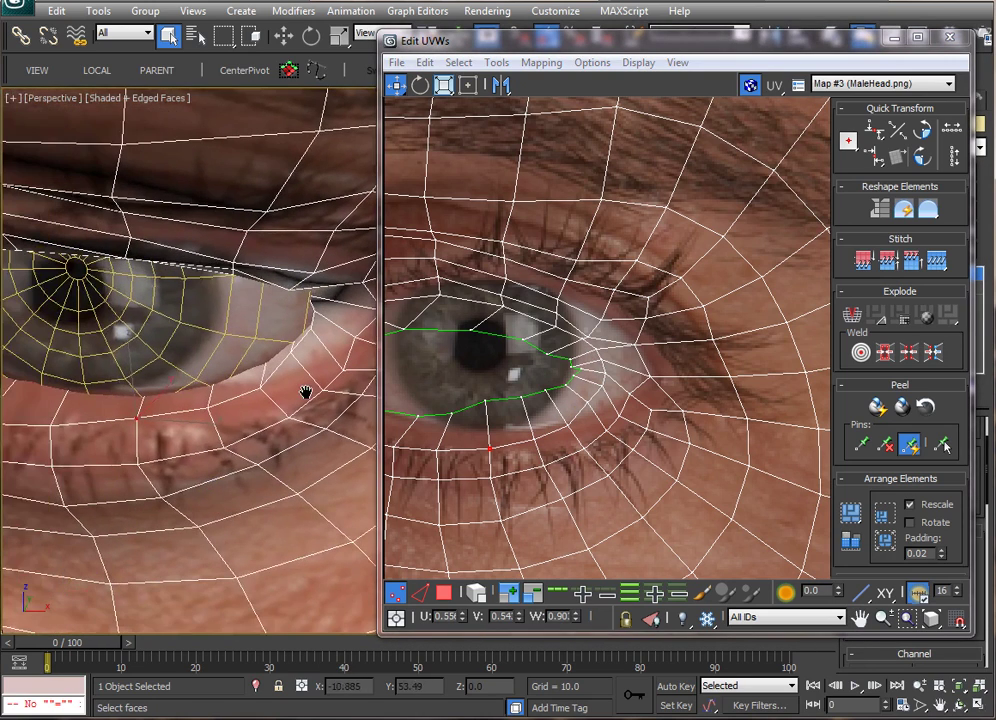
pyautogui.click(216, 407)
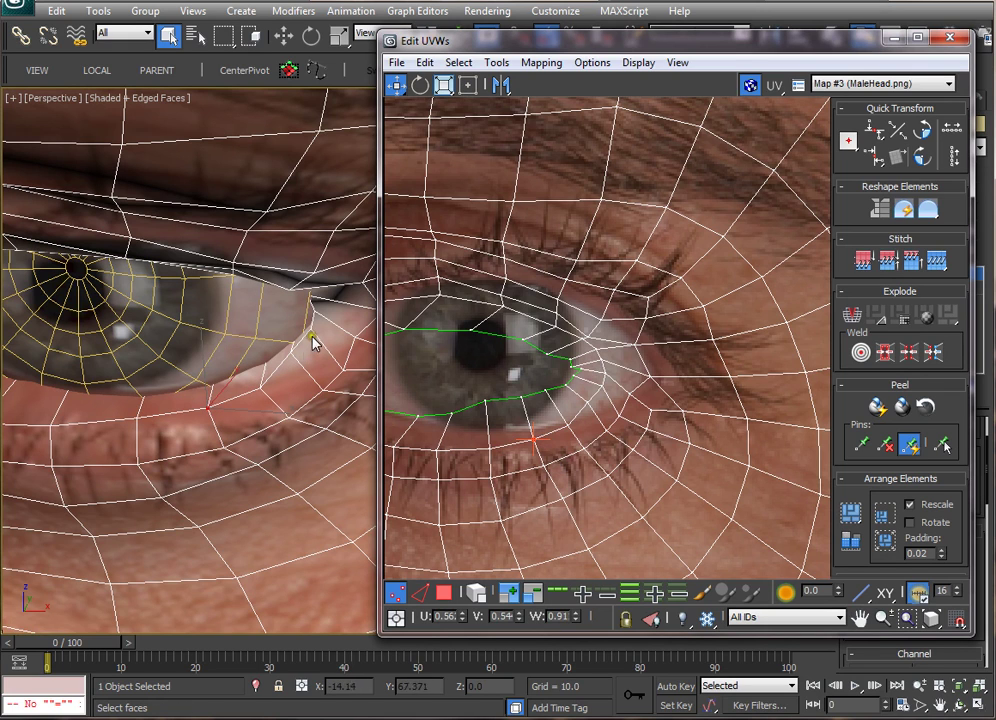
pyautogui.scroll(2, 600, 433)
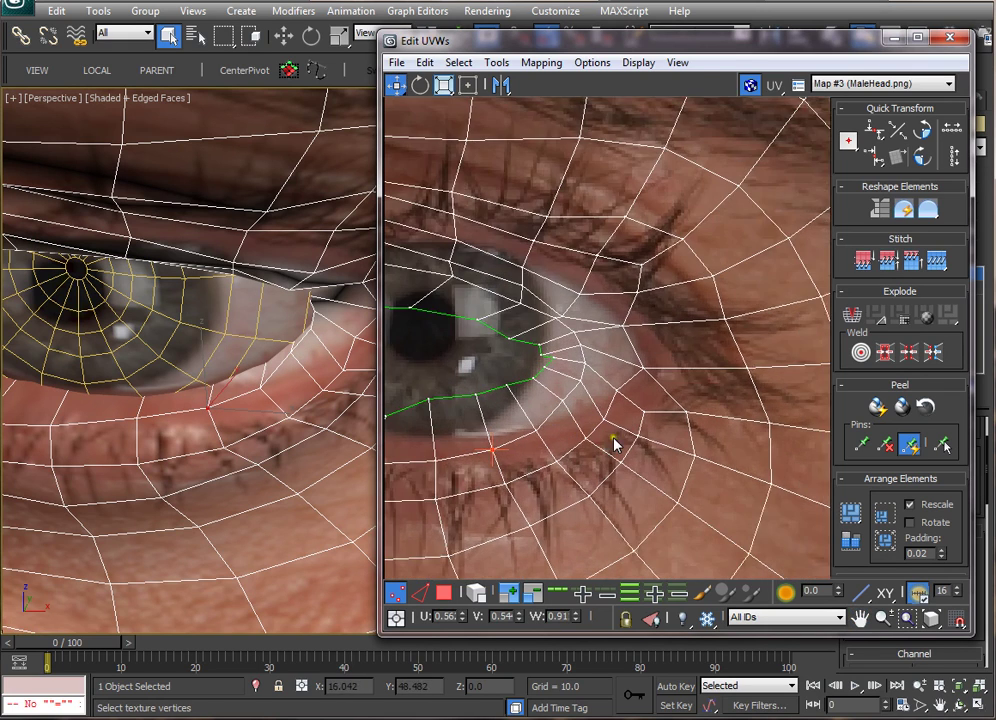
pyautogui.moveTo(614, 444); pyautogui.dragTo(607, 396, button='middle')
pyautogui.scroll(2, 310, 390)
pyautogui.scroll(-2, 625, 410)
pyautogui.scroll(4, 641, 426)
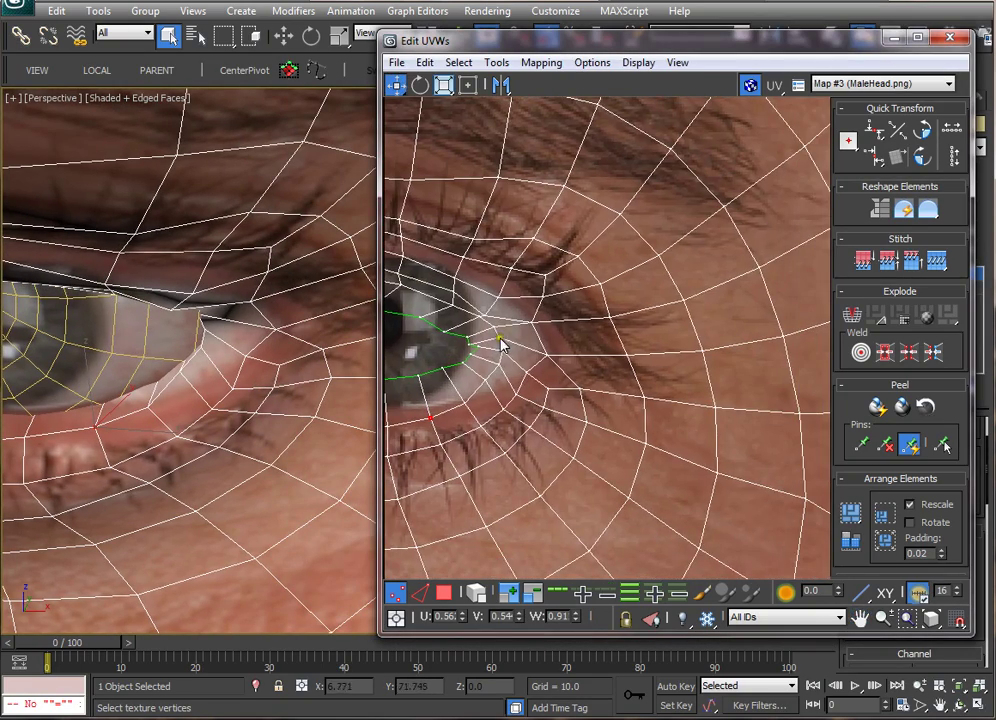
pyautogui.moveTo(592, 392); pyautogui.dragTo(607, 395, button='middle')
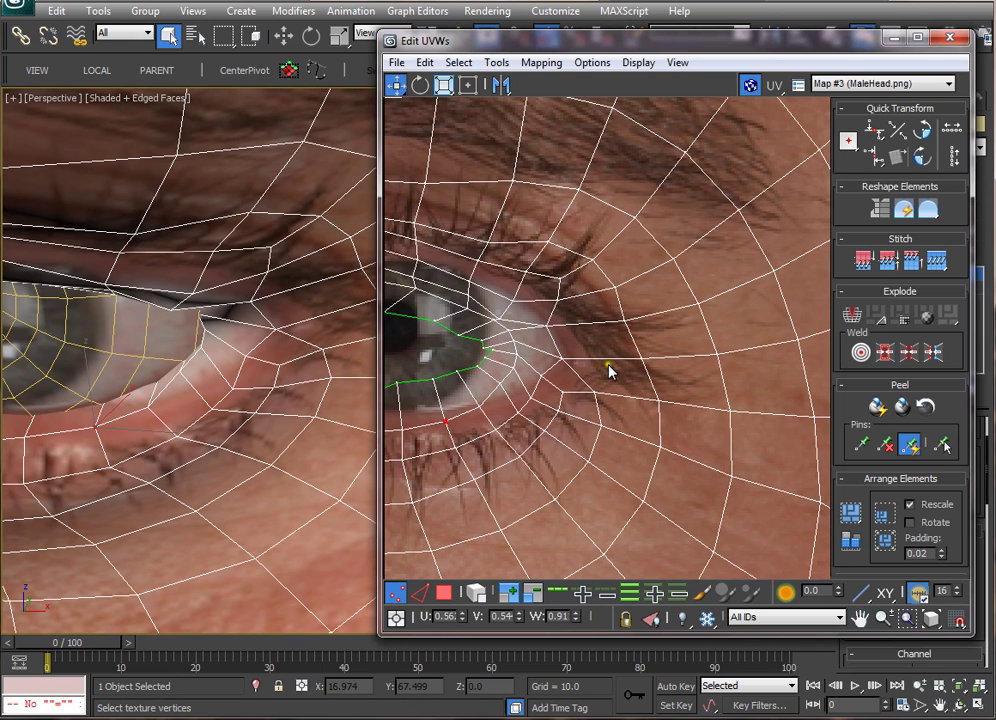
# Step: Enable soft selection with a 0.09 falloff and move the left eye's outer-corner UV vertices outward to the lid corner in the texture
pyautogui.click(598, 332)
pyautogui.moveTo(531, 343); pyautogui.dragTo(589, 401)
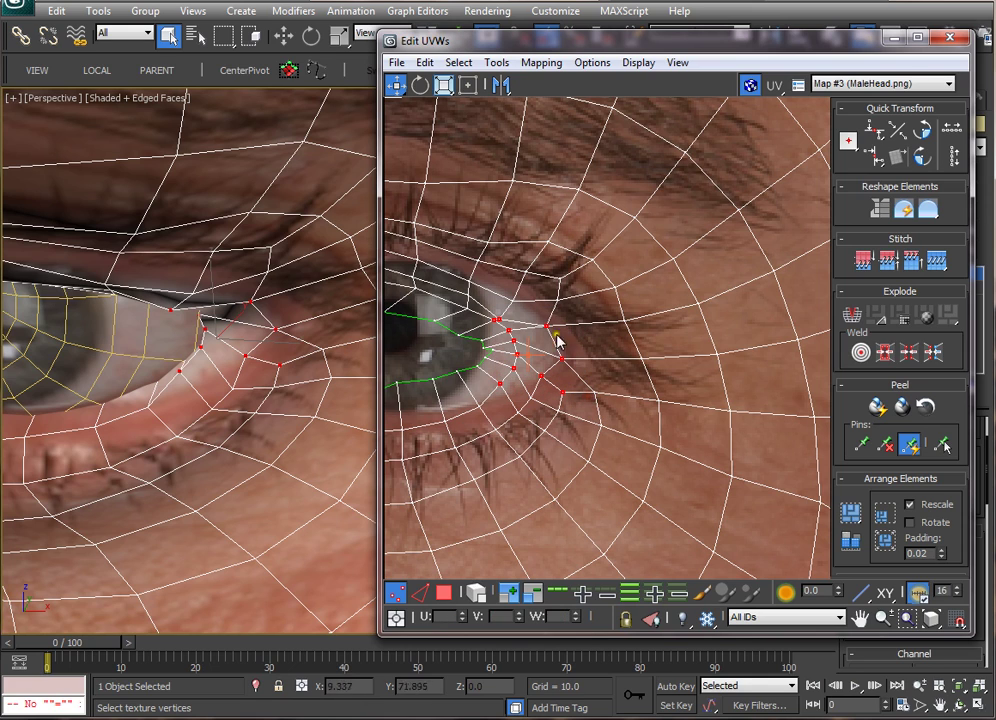
pyautogui.click(784, 595)
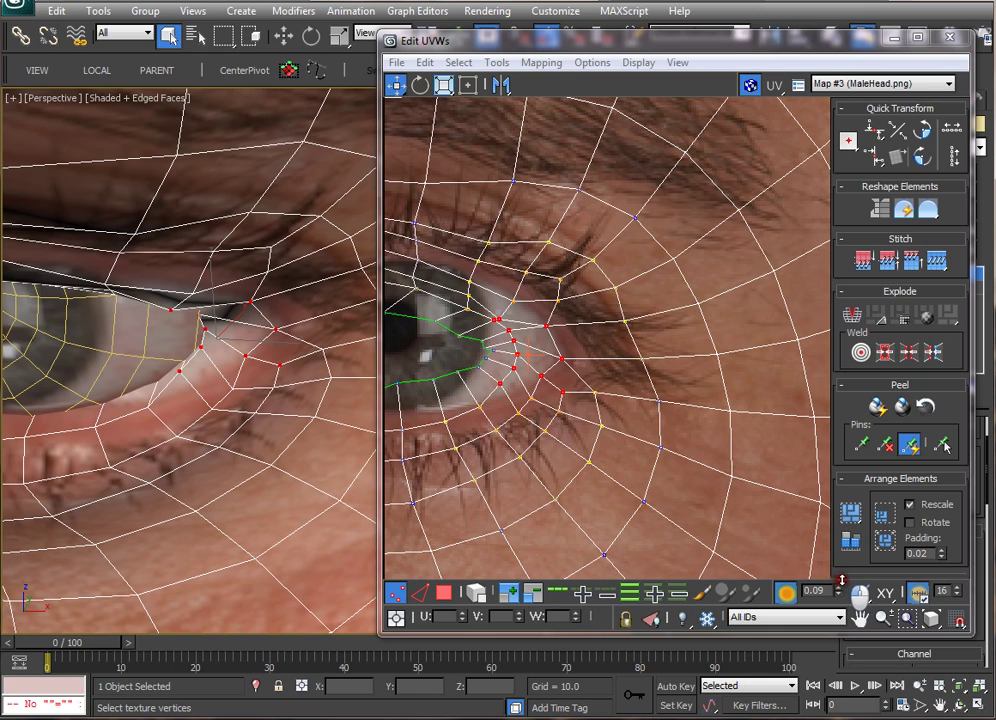
pyautogui.scroll(-6, 670, 478)
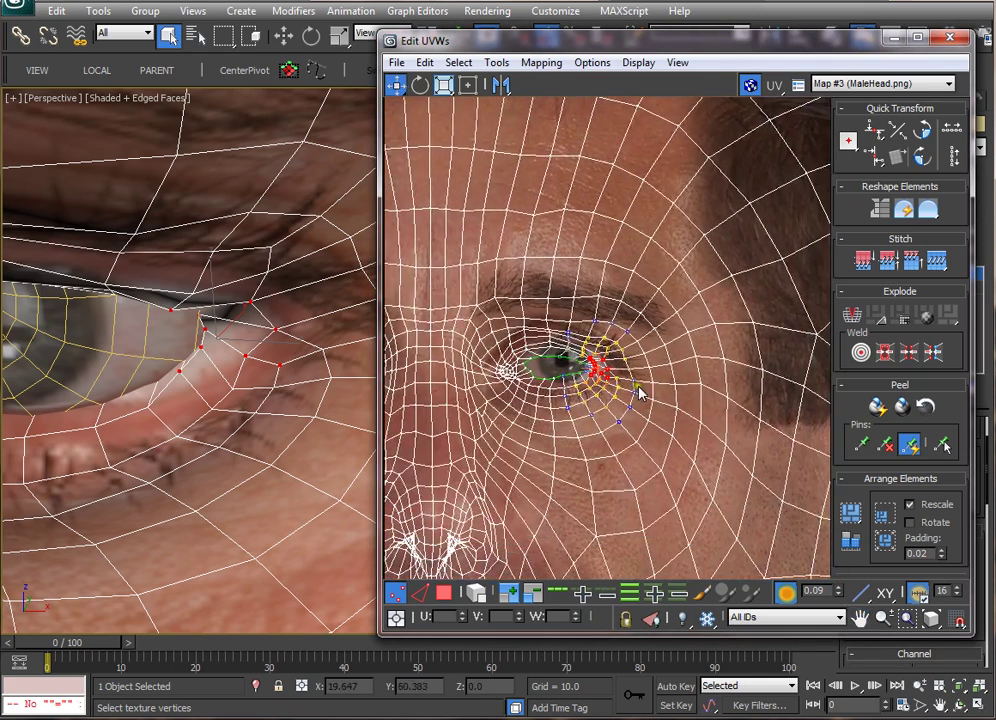
pyautogui.scroll(8, 640, 393)
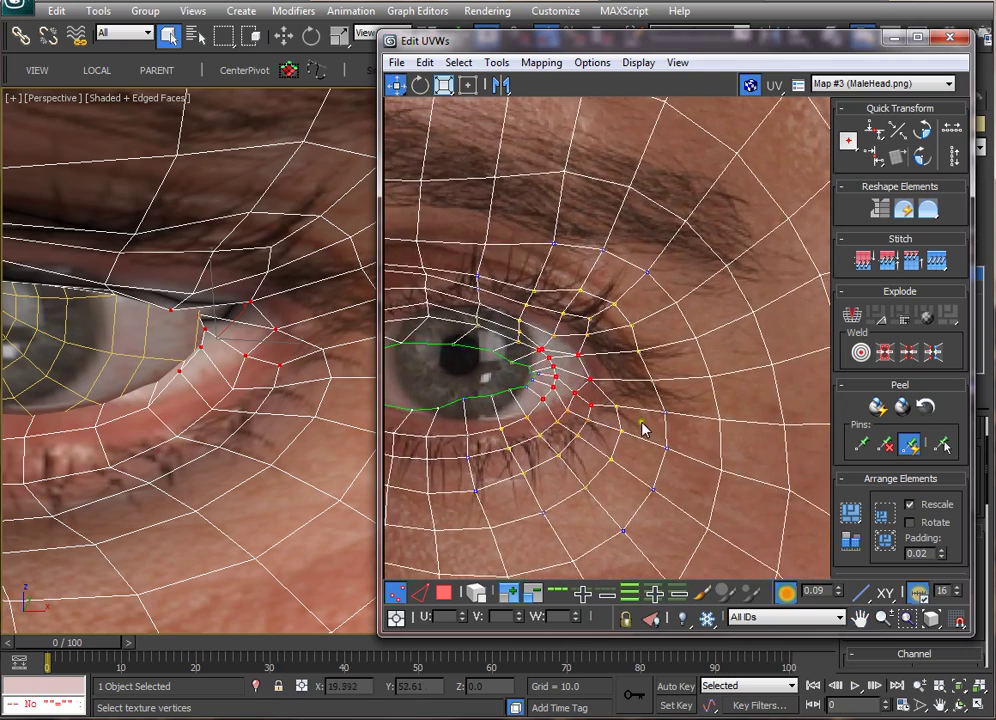
pyautogui.scroll(-2, 642, 424)
pyautogui.moveTo(628, 401); pyautogui.dragTo(652, 386, button='middle')
pyautogui.scroll(2, 650, 387)
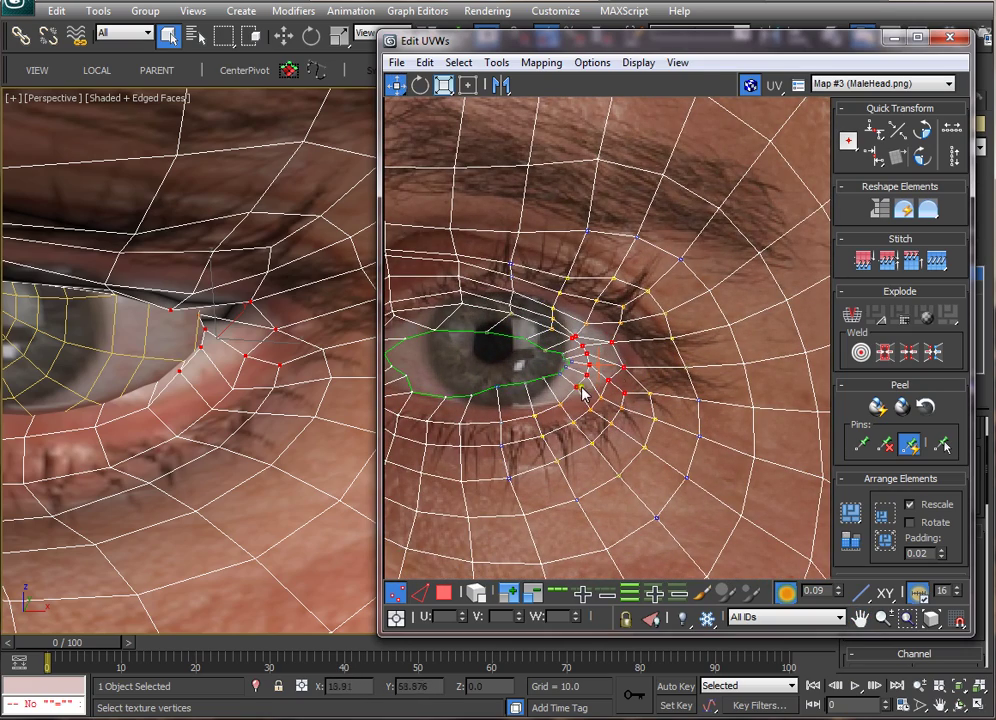
pyautogui.moveTo(622, 364); pyautogui.dragTo(652, 372)
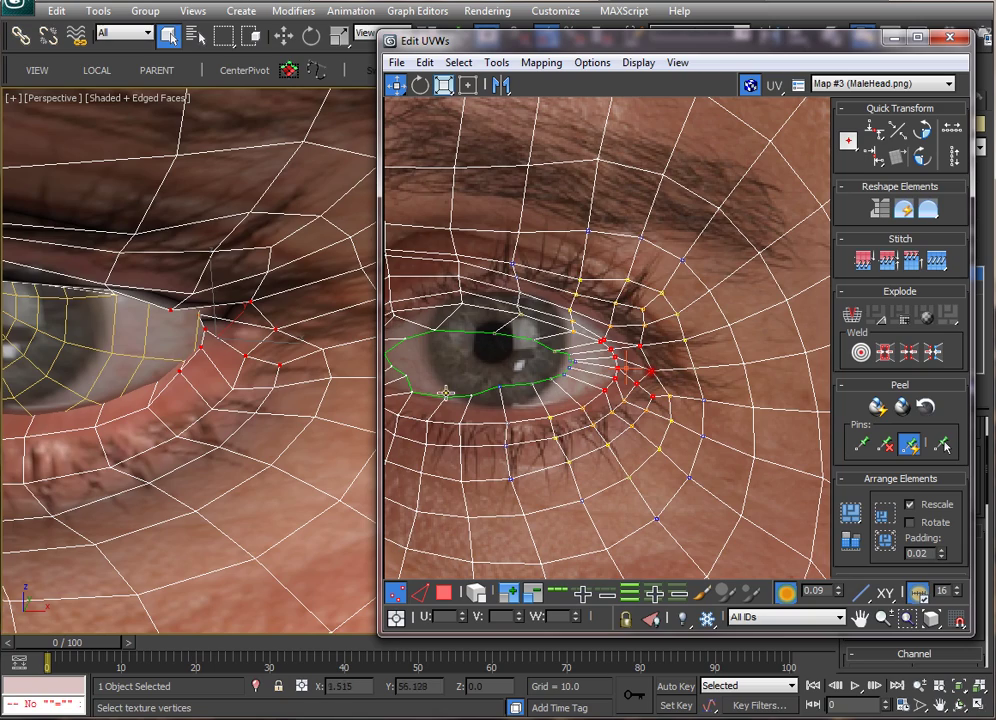
# Step: Hide the edged faces, clear the UV selection and inspect the left eye's outer corner on the shaded head from several angles
pyautogui.scroll(-10, 302, 365)
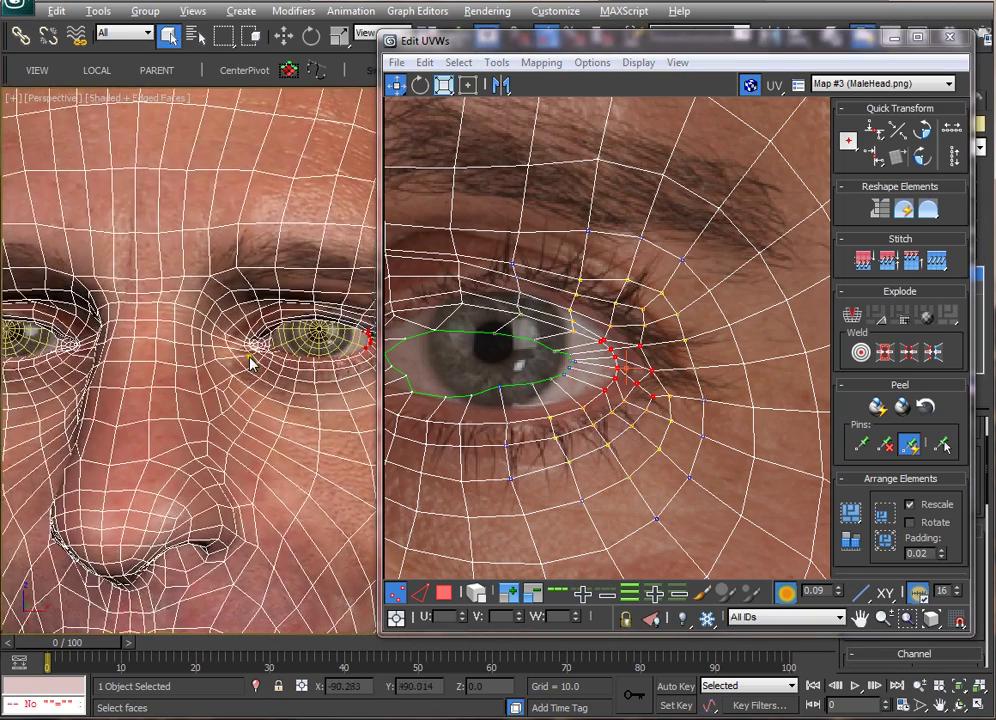
pyautogui.press('F4')
pyautogui.moveTo(276, 364); pyautogui.dragTo(160, 351, button='middle')
pyautogui.keyDown('alt'); pyautogui.moveTo(312, 366); pyautogui.dragTo(292, 360, button='middle'); pyautogui.keyUp('alt')
pyautogui.scroll(5, 687, 378)
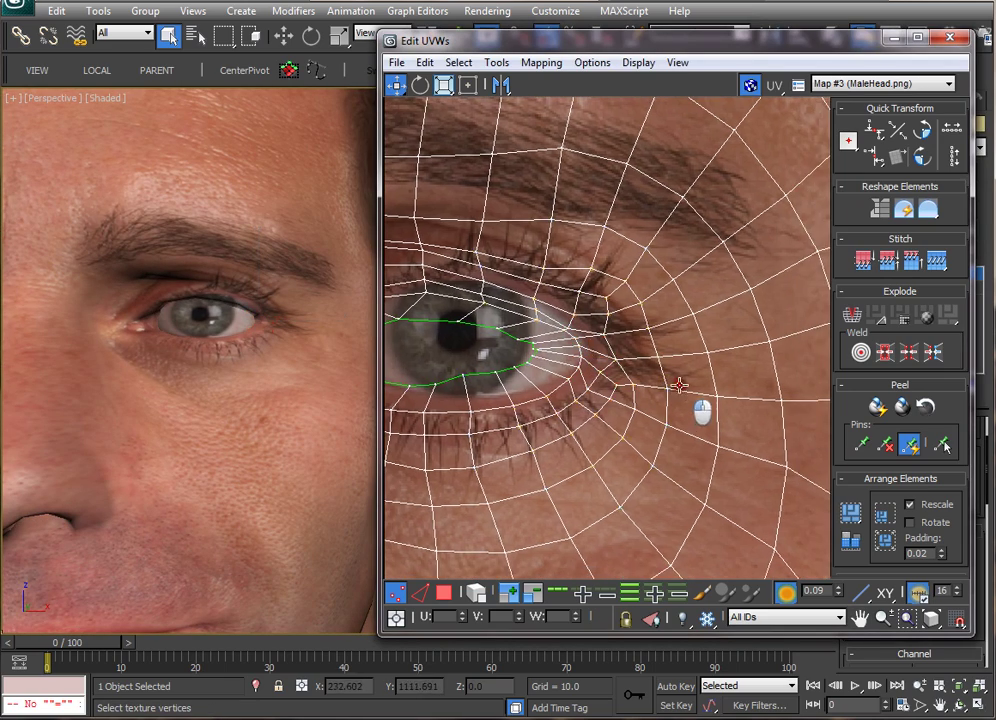
pyautogui.click(702, 411)
pyautogui.scroll(4, 650, 352)
pyautogui.moveTo(305, 360)
pyautogui.keyDown('alt'); pyautogui.mouseDown(button='middle')
pyautogui.moveTo(277, 343)
pyautogui.moveTo(322, 360)
pyautogui.mouseUp(button='middle'); pyautogui.keyUp('alt')
pyautogui.scroll(3, 609, 407)
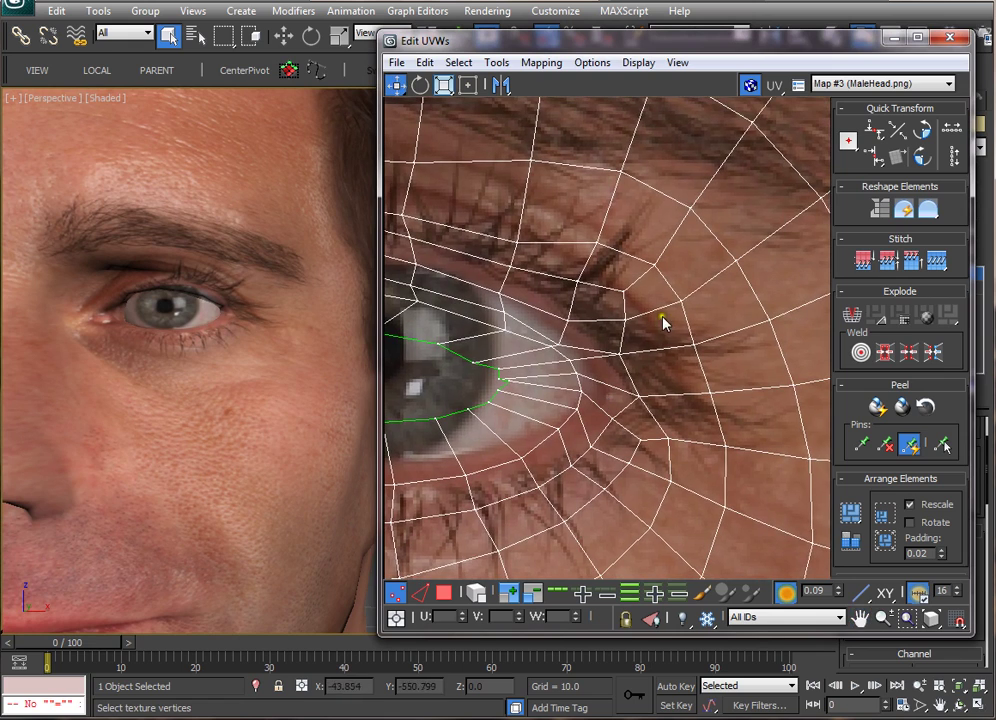
pyautogui.moveTo(662, 325); pyautogui.dragTo(662, 382, button='middle')
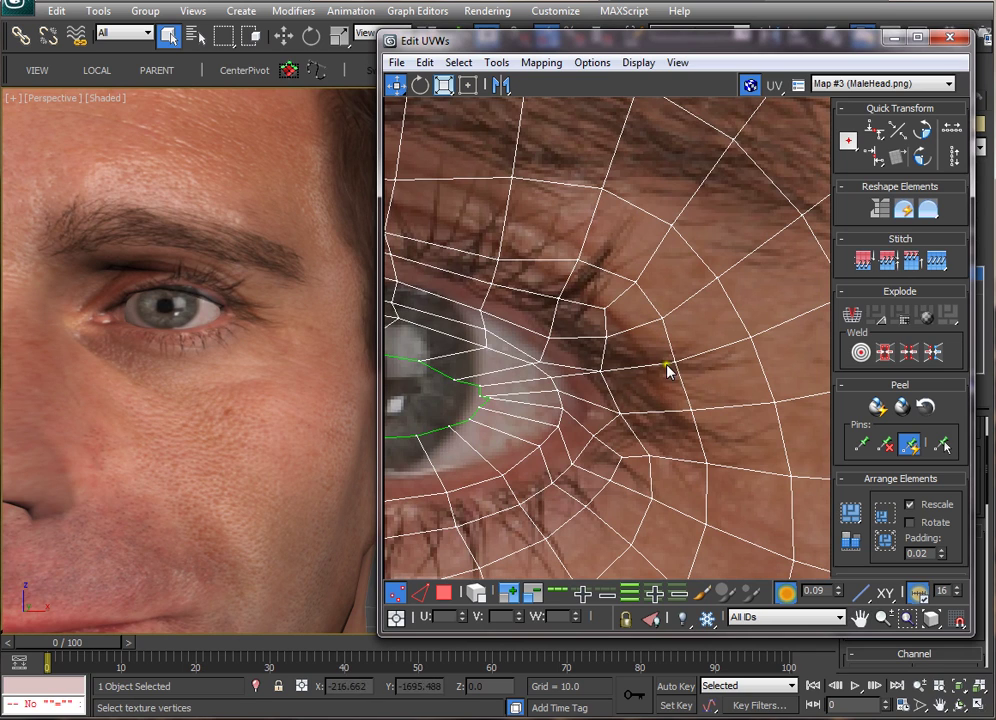
pyautogui.scroll(5, 268, 328)
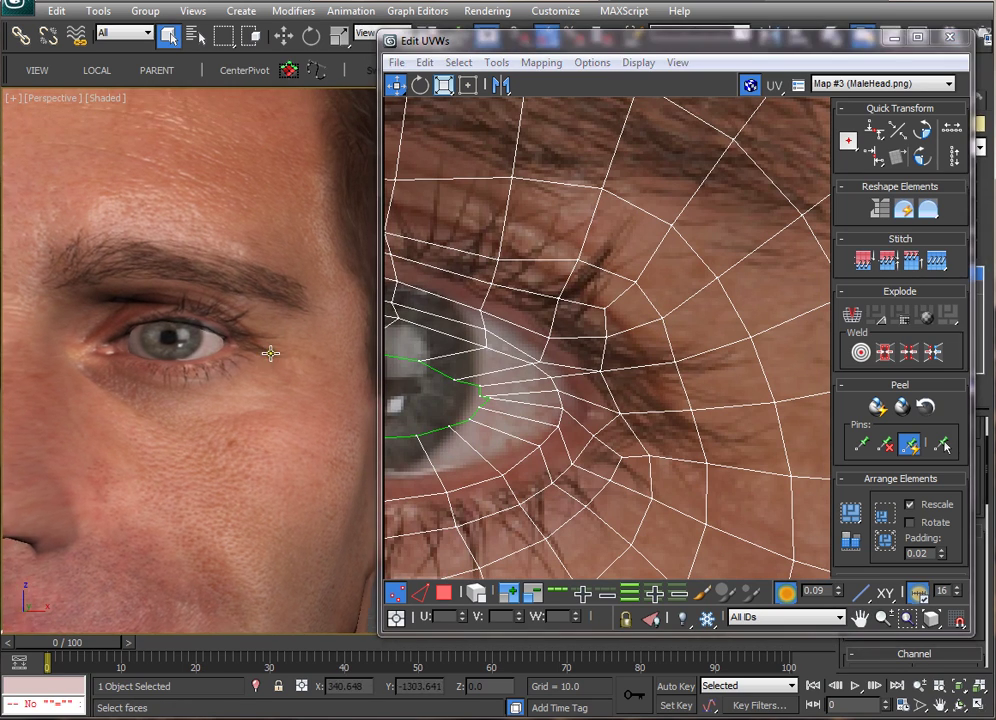
pyautogui.moveTo(271, 360); pyautogui.dragTo(312, 382, button='middle')
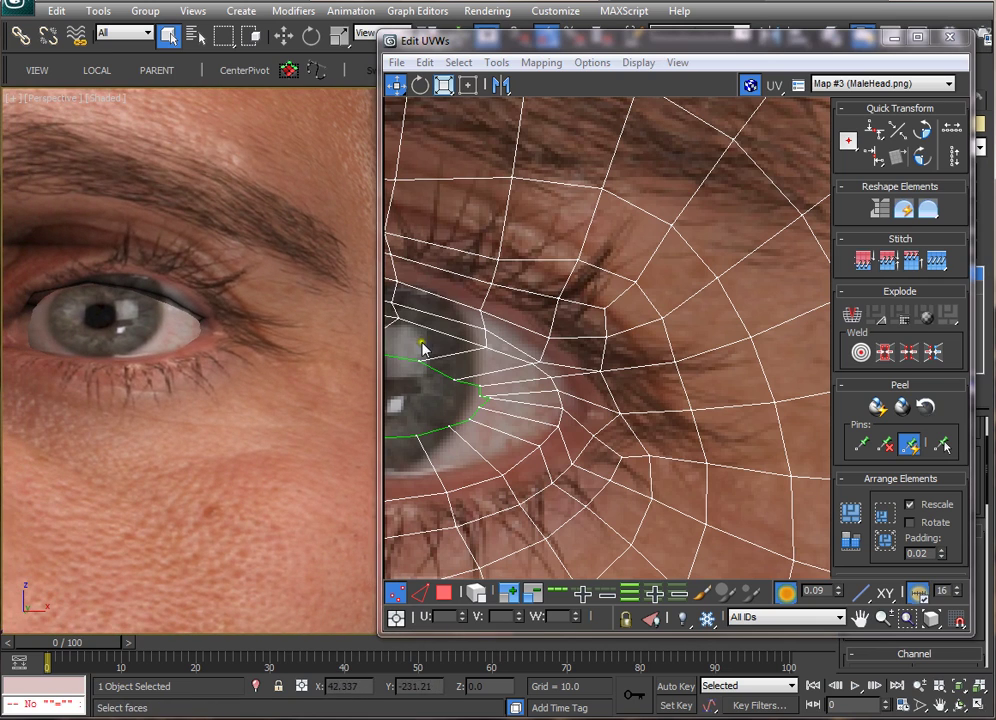
# Step: Raise the left upper lid's UV border vertices above the iris and near the outer corner to the lid edge in the texture
pyautogui.scroll(6, 422, 347)
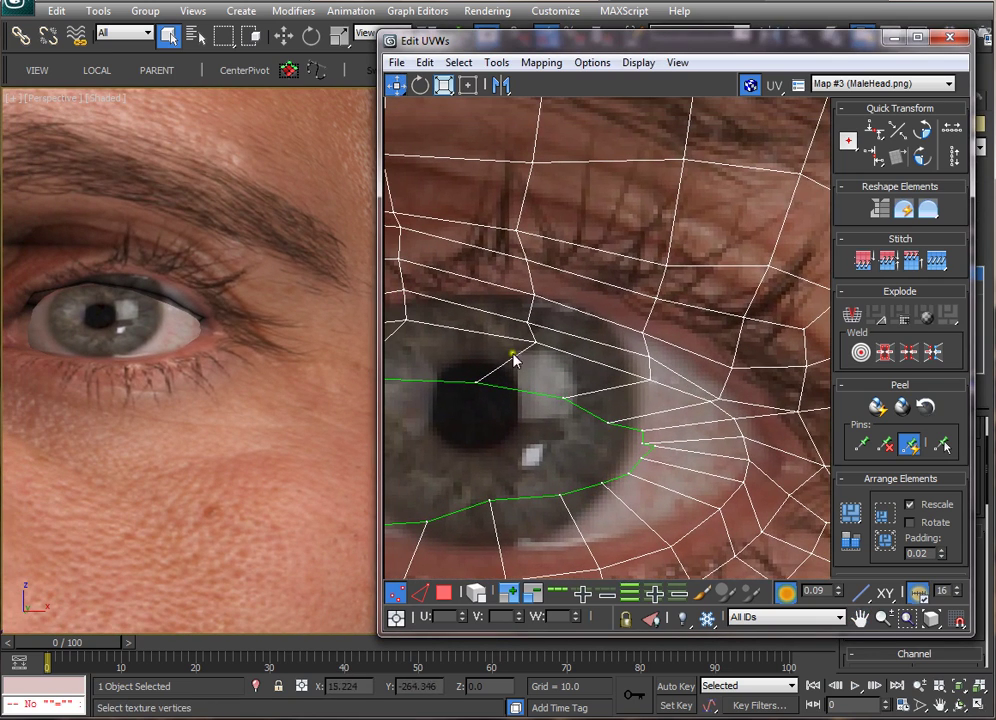
pyautogui.moveTo(508, 320); pyautogui.dragTo(567, 360)
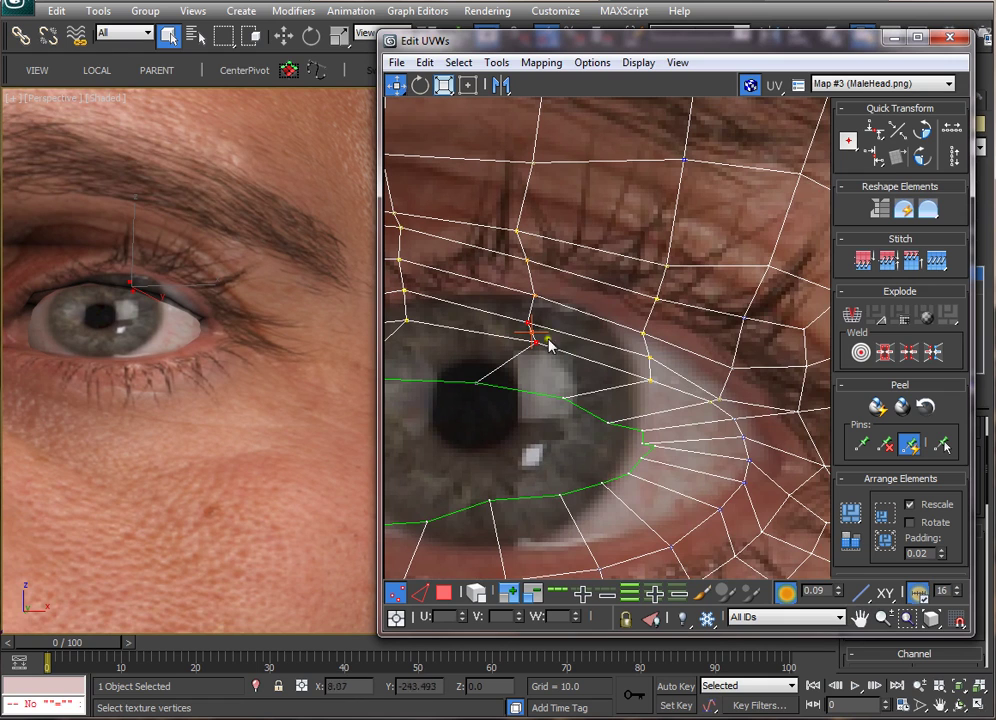
pyautogui.moveTo(548, 340); pyautogui.dragTo(664, 397, button='middle')
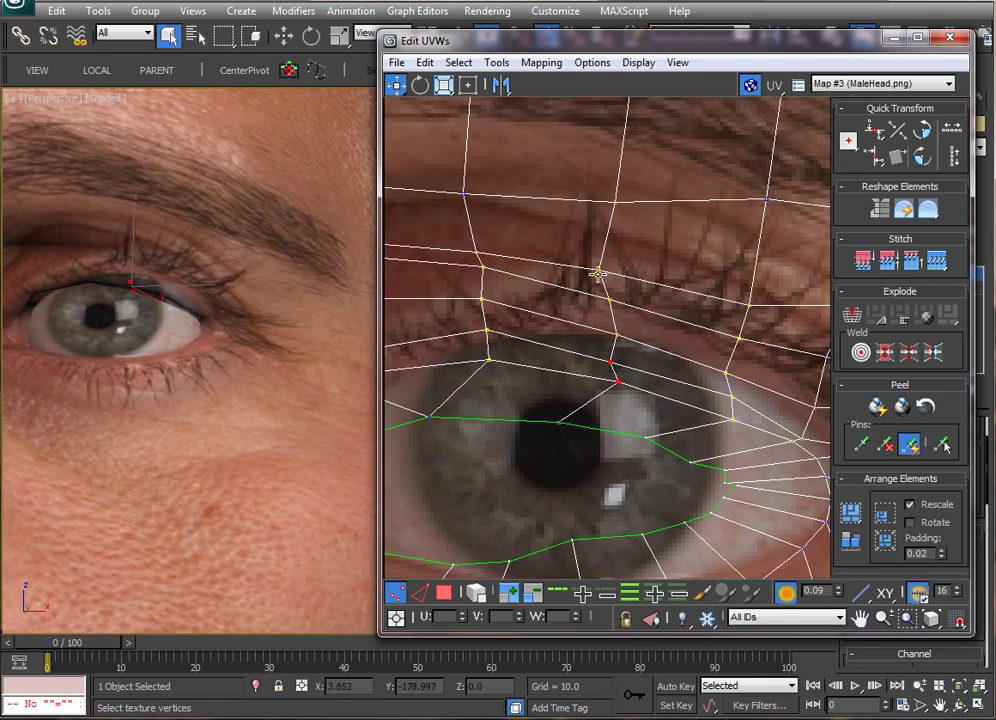
pyautogui.moveTo(612, 365); pyautogui.dragTo(633, 319)
pyautogui.moveTo(729, 438); pyautogui.dragTo(597, 449, button='middle')
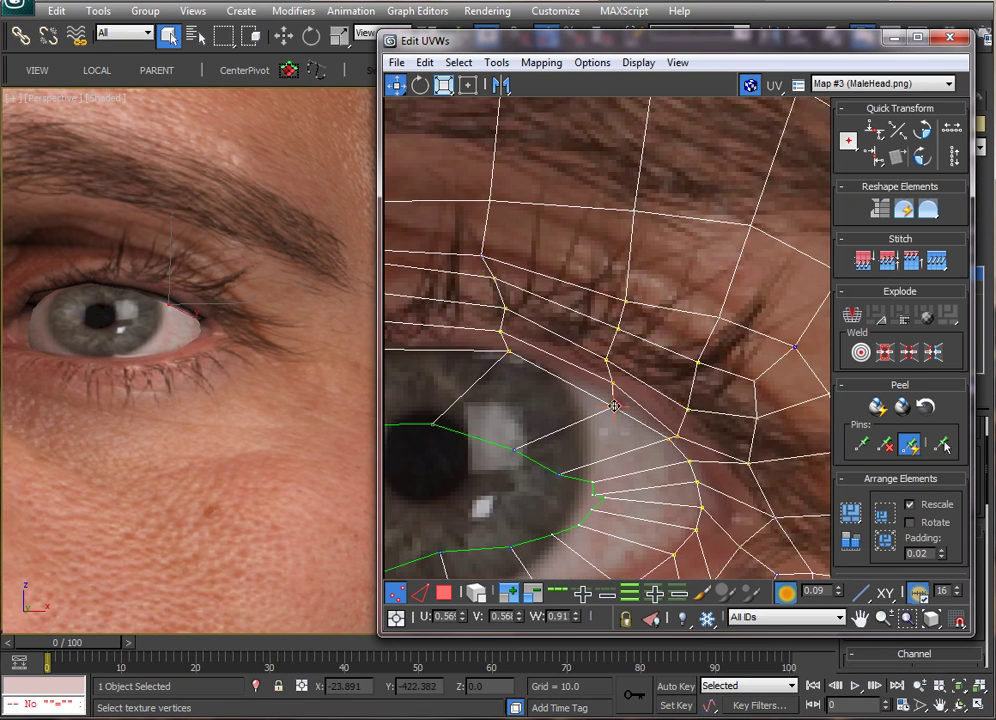
pyautogui.click(612, 407)
pyautogui.moveTo(612, 407); pyautogui.dragTo(621, 401)
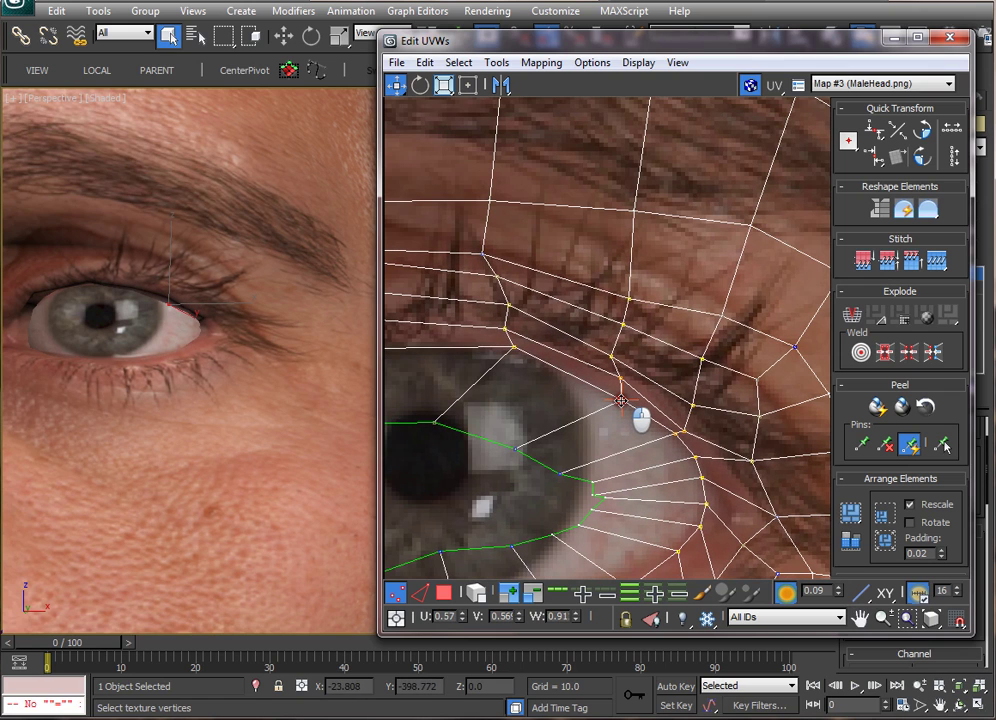
# Step: Shift the cluster of UV vertices around the left eye's tear duct slightly toward the nose with soft selection
pyautogui.keyDown('alt'); pyautogui.moveTo(196, 413); pyautogui.dragTo(244, 424, button='middle'); pyautogui.keyUp('alt')
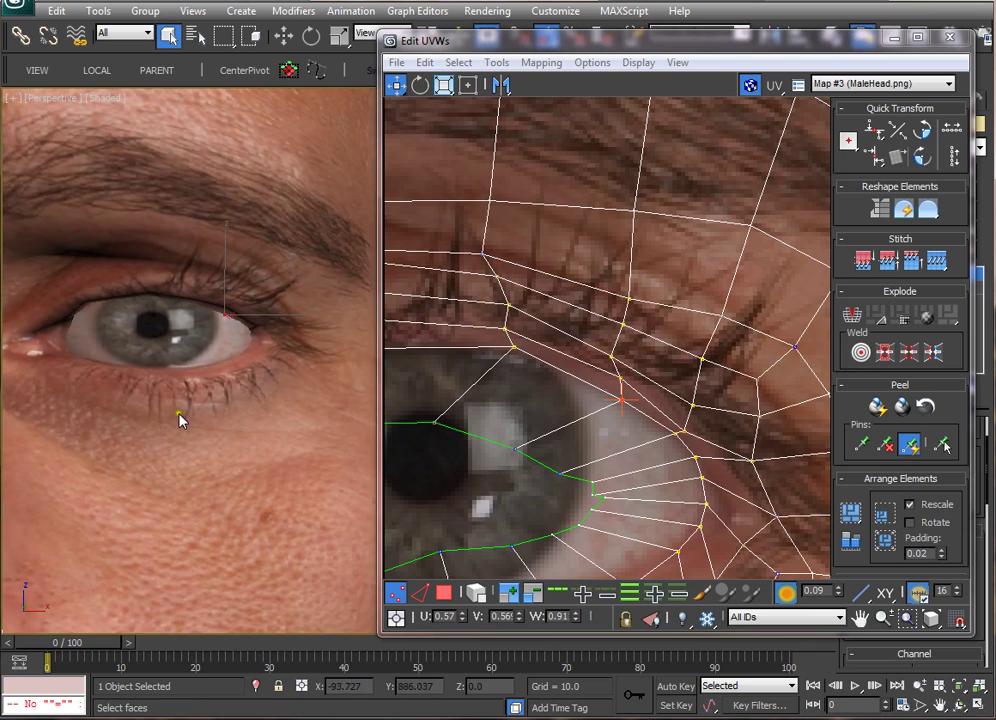
pyautogui.moveTo(130, 407); pyautogui.dragTo(238, 407, button='middle')
pyautogui.scroll(-4, 233, 436)
pyautogui.scroll(-3, 629, 416)
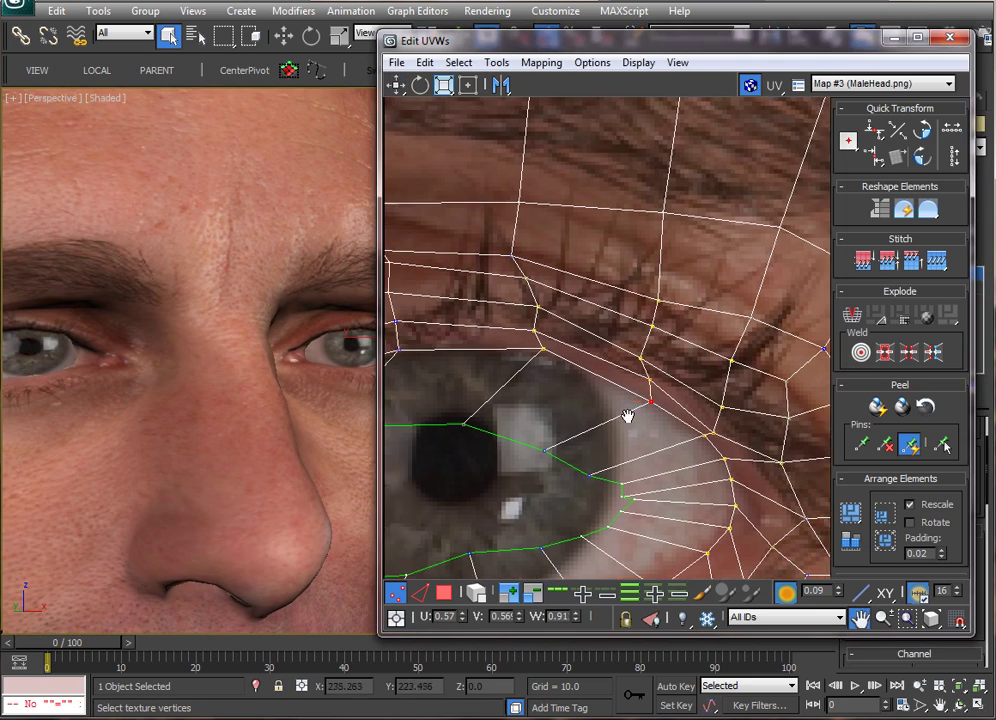
pyautogui.scroll(2, 588, 424)
pyautogui.moveTo(588, 424); pyautogui.dragTo(655, 372, button='middle')
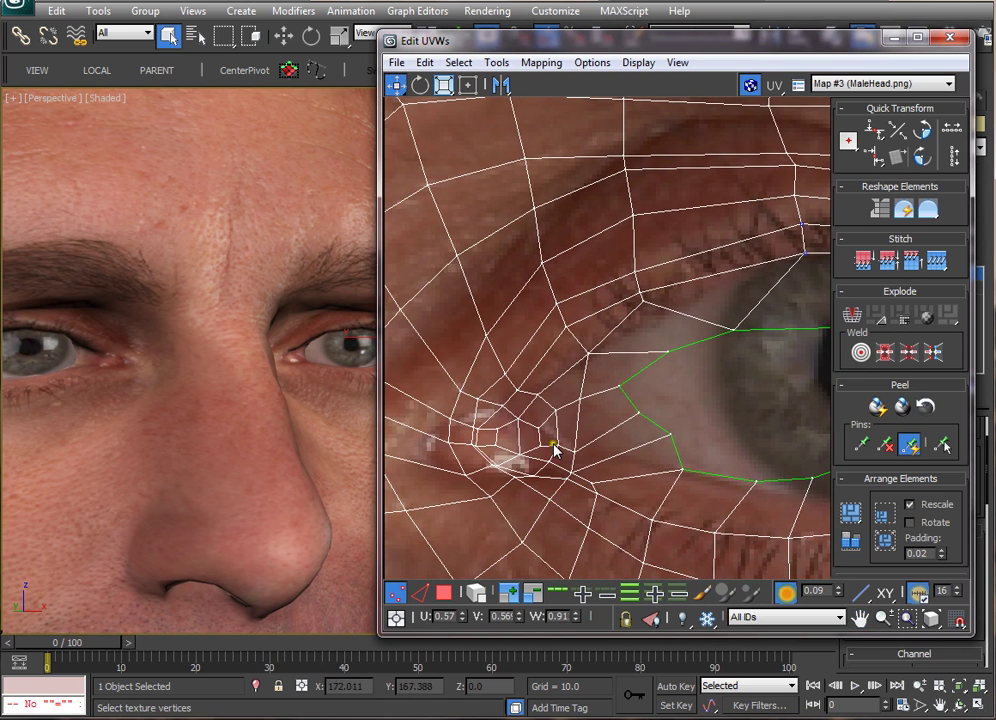
pyautogui.moveTo(553, 417)
pyautogui.mouseDown(button='middle')
pyautogui.moveTo(602, 389)
pyautogui.moveTo(567, 413)
pyautogui.mouseUp(button='middle')
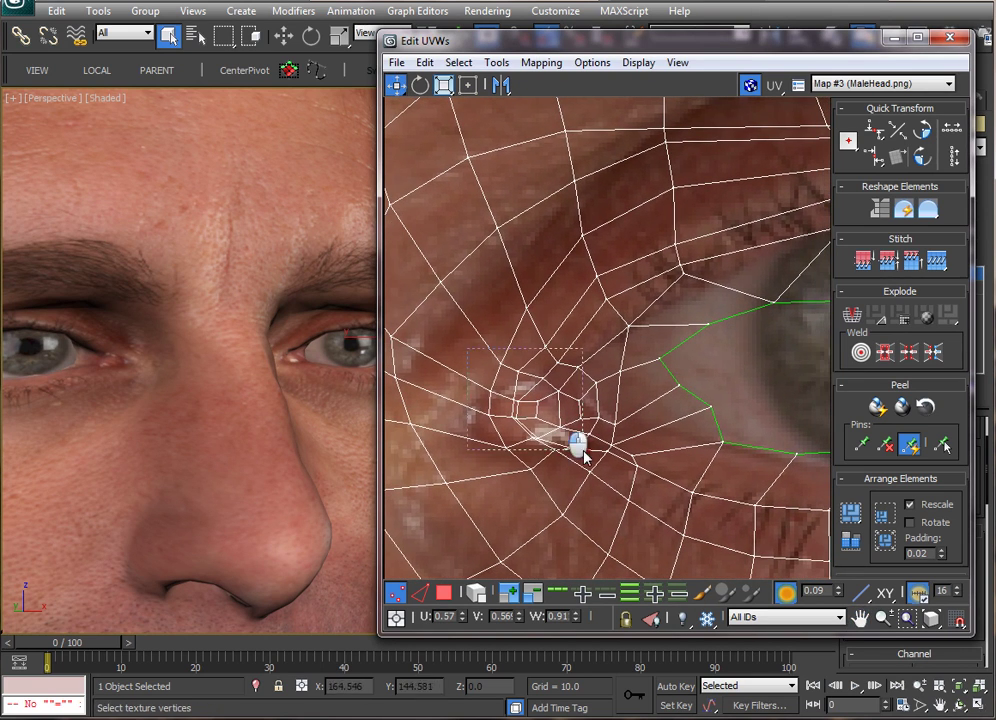
pyautogui.moveTo(583, 455); pyautogui.dragTo(600, 471)
pyautogui.moveTo(572, 438); pyautogui.dragTo(645, 426, button='middle')
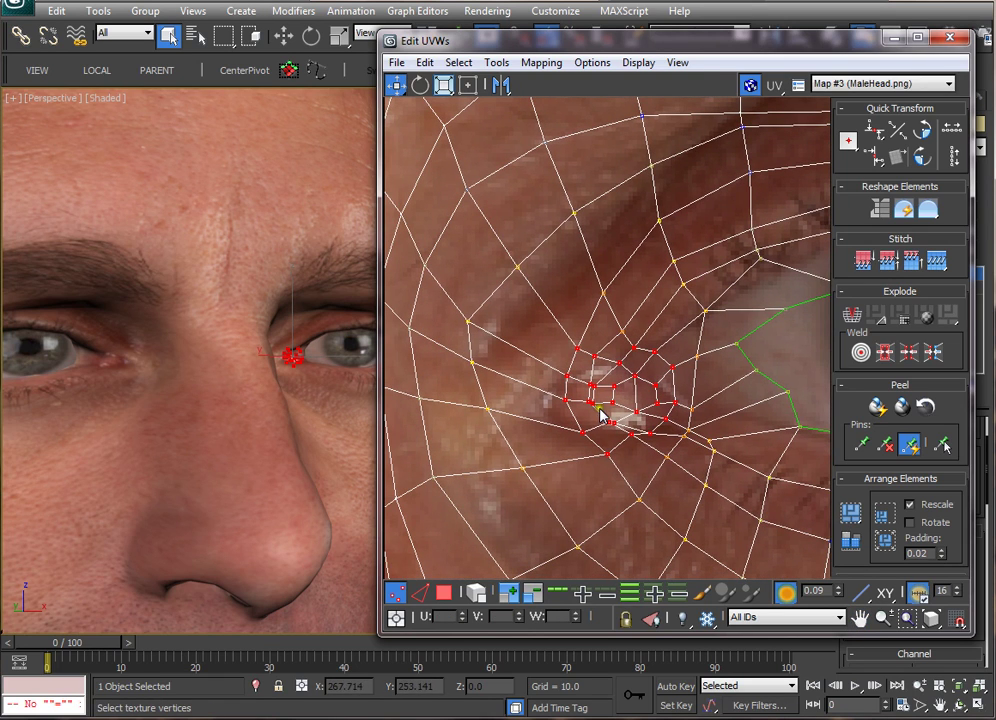
pyautogui.keyDown('alt'); pyautogui.moveTo(329, 389); pyautogui.dragTo(270, 383, button='middle'); pyautogui.keyUp('alt')
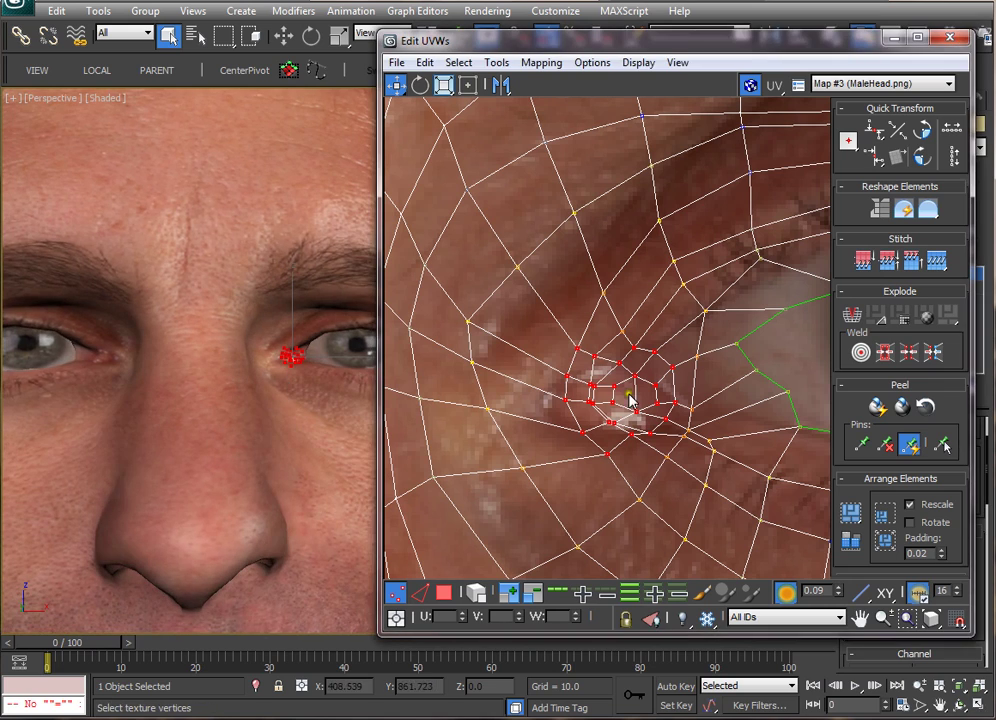
pyautogui.moveTo(589, 401); pyautogui.dragTo(552, 406, button='middle')
pyautogui.moveTo(552, 406); pyautogui.dragTo(548, 402)
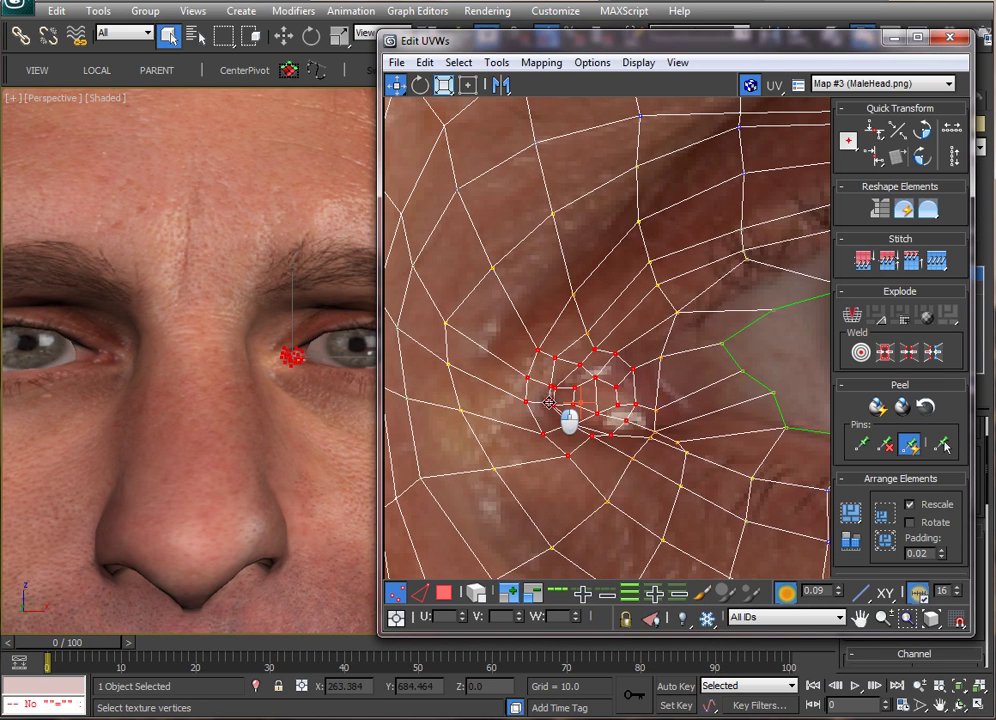
# Step: Shift the right eye's tear-duct UV vertices toward the nose with soft selection
pyautogui.keyDown('alt'); pyautogui.moveTo(314, 380); pyautogui.dragTo(351, 389, button='middle'); pyautogui.keyUp('alt')
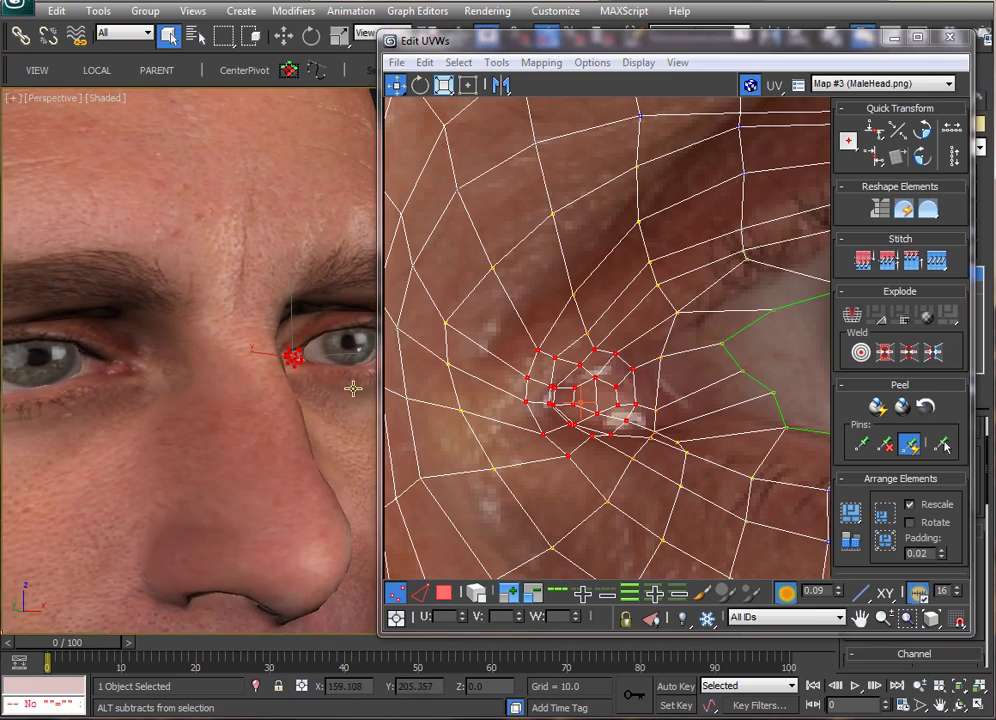
pyautogui.moveTo(144, 397); pyautogui.dragTo(273, 385, button='middle')
pyautogui.moveTo(547, 340); pyautogui.dragTo(678, 415, button='middle')
pyautogui.moveTo(524, 374); pyautogui.dragTo(703, 416, button='middle')
pyautogui.moveTo(500, 396); pyautogui.dragTo(678, 374, button='middle')
pyautogui.moveTo(651, 379); pyautogui.dragTo(594, 383, button='middle')
pyautogui.scroll(3, 547, 372)
pyautogui.scroll(1, 547, 372)
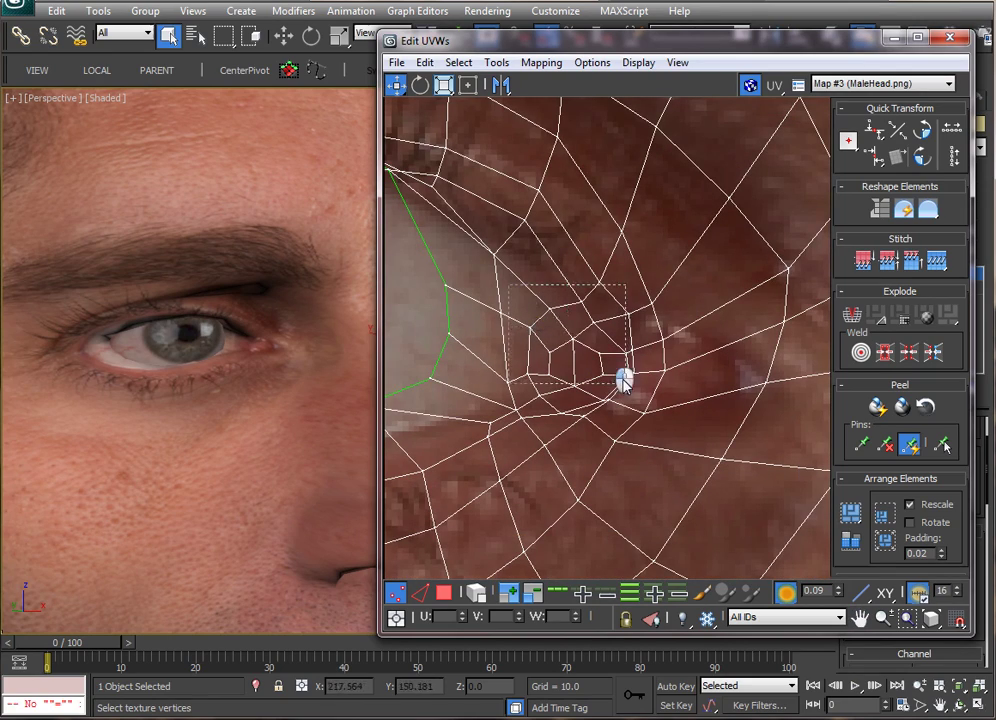
pyautogui.moveTo(623, 380); pyautogui.dragTo(675, 435)
pyautogui.moveTo(573, 343); pyautogui.dragTo(666, 368, button='middle')
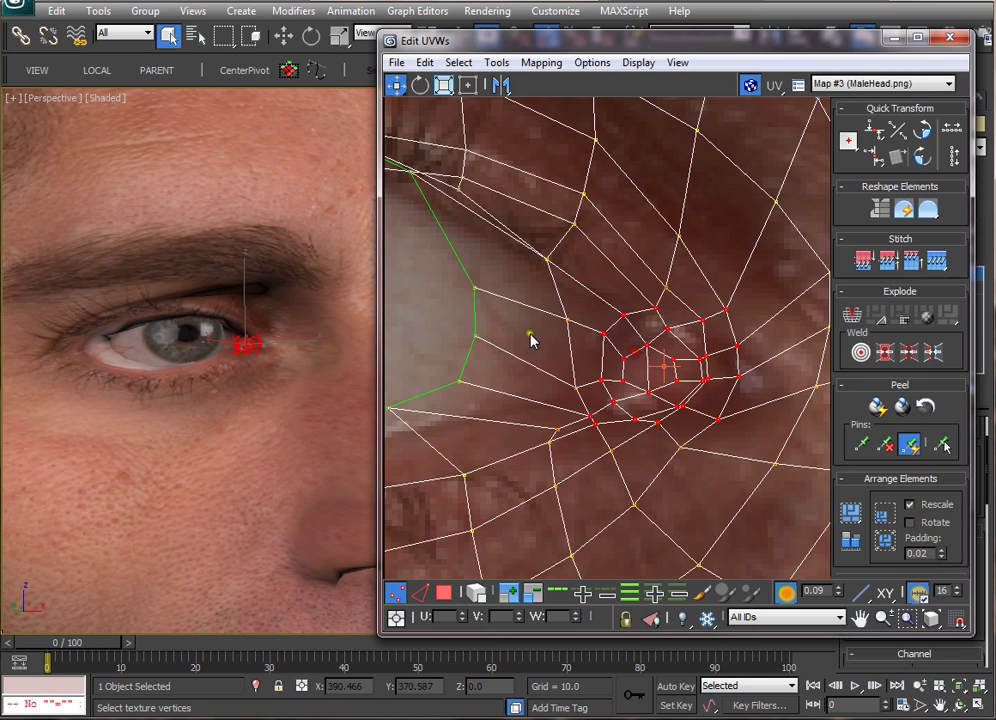
# Step: Turn off soft selection and move the right eye's upper inner-border UV vertices down over the iris
pyautogui.scroll(-4, 530, 340)
pyautogui.scroll(2, 650, 311)
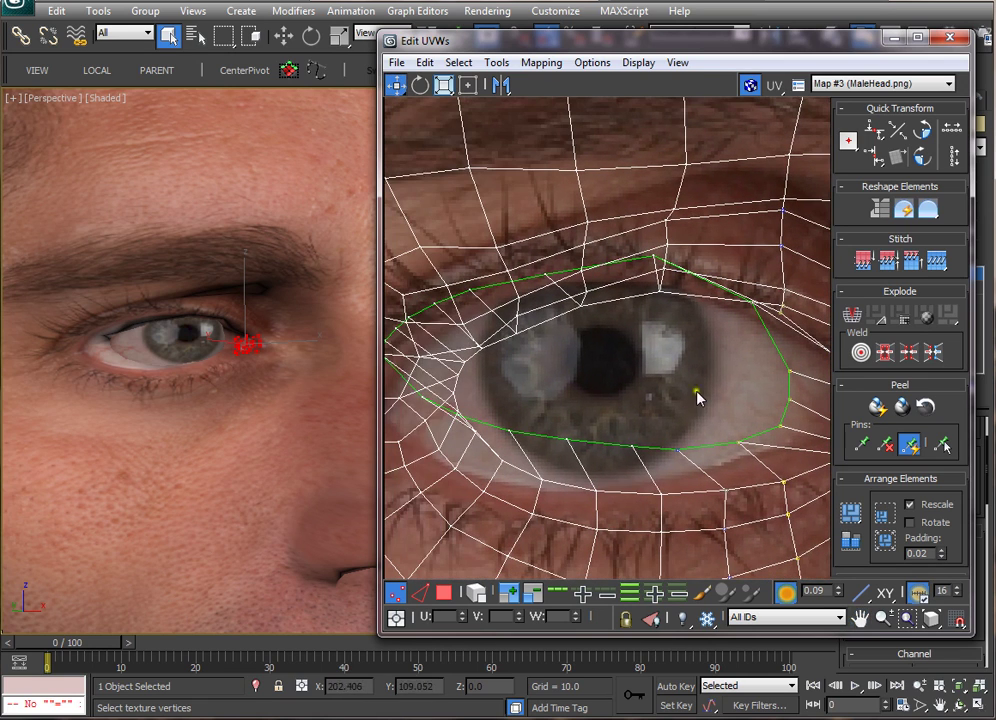
pyautogui.click(786, 593)
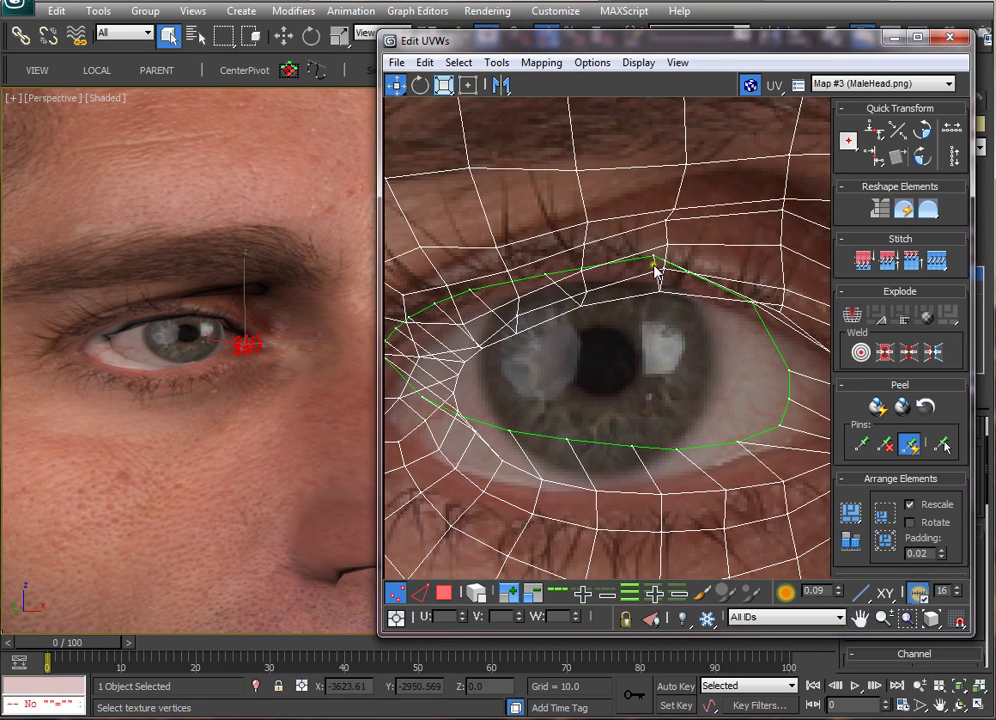
pyautogui.moveTo(655, 270); pyautogui.dragTo(675, 338)
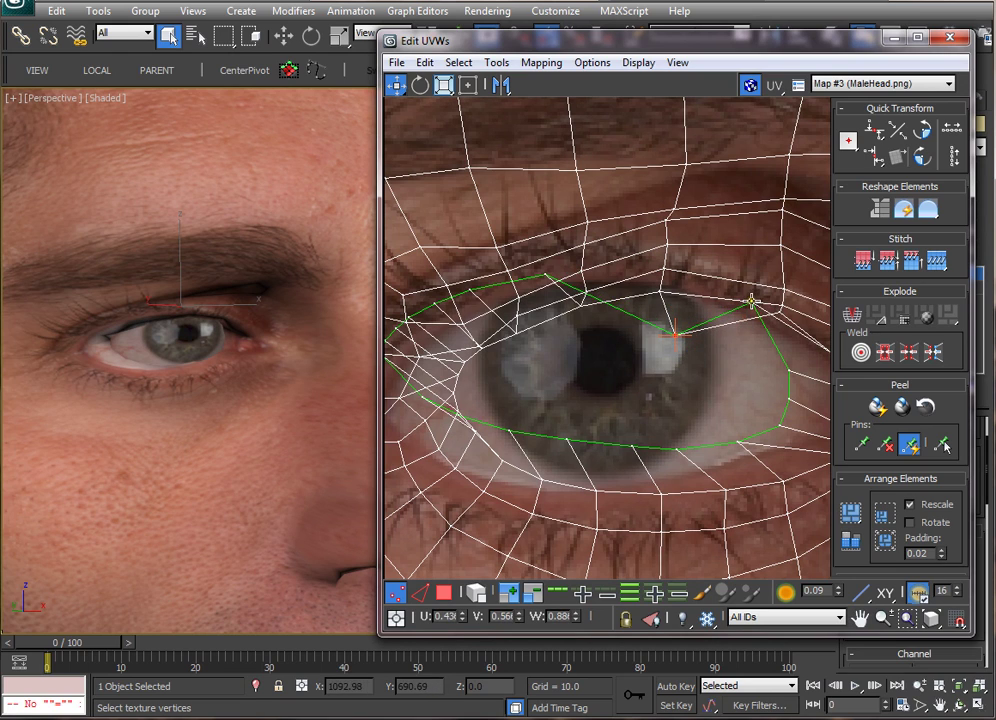
pyautogui.moveTo(751, 301); pyautogui.dragTo(755, 350)
pyautogui.moveTo(548, 274); pyautogui.dragTo(614, 338)
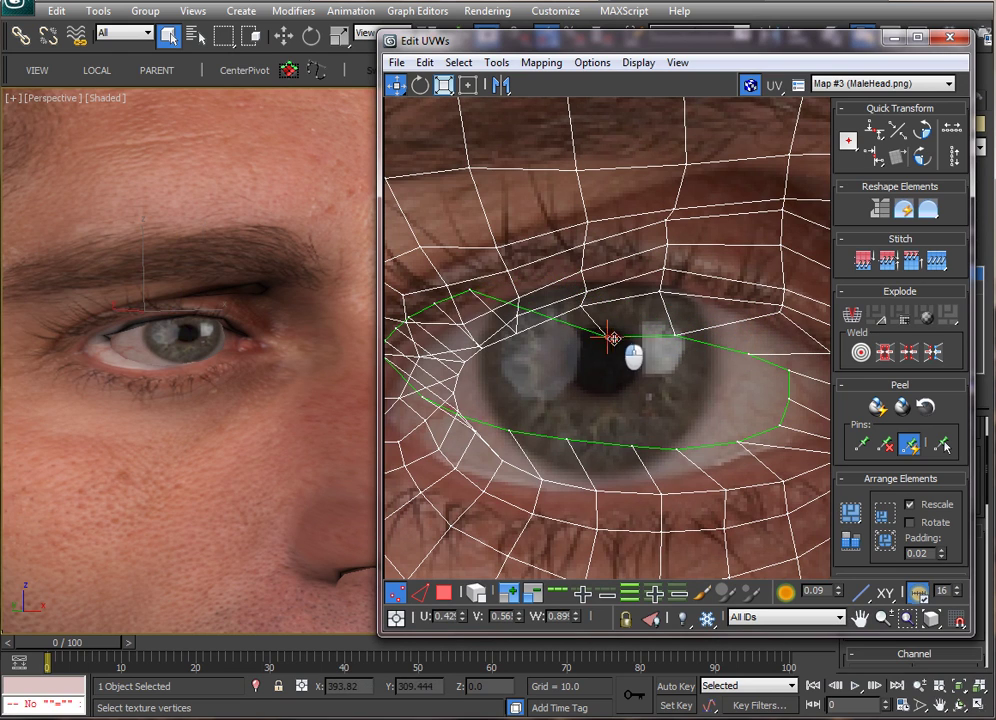
# Step: Move the right eye's inner-border UV vertices near the outer corner inward onto the iris to untangle the mesh
pyautogui.moveTo(494, 307); pyautogui.dragTo(573, 357)
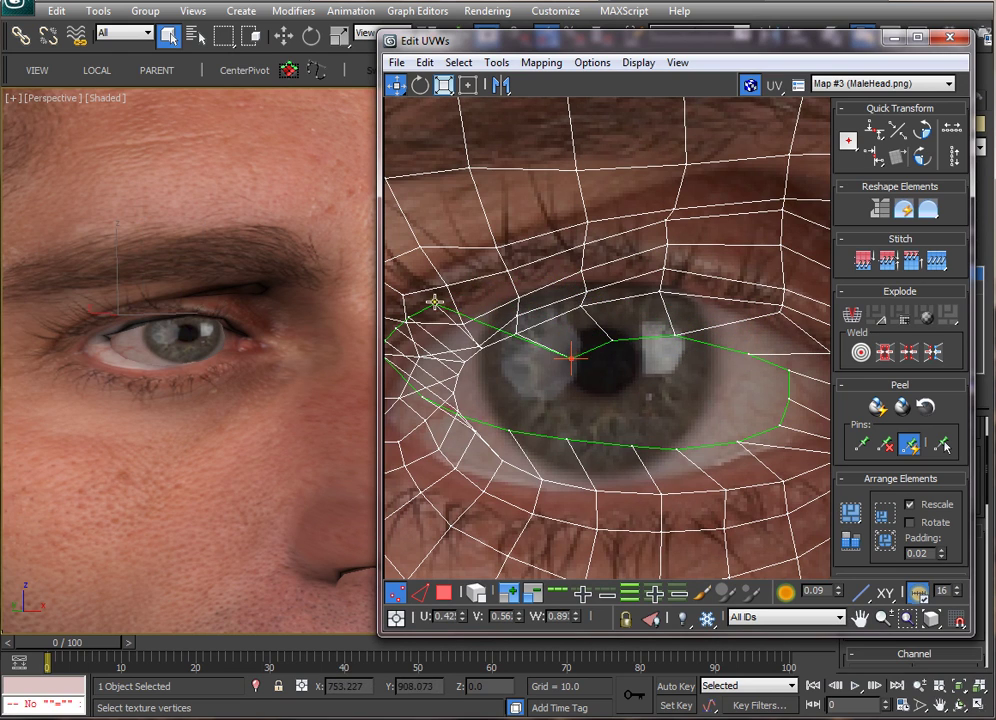
pyautogui.moveTo(434, 302); pyautogui.dragTo(540, 362)
pyautogui.scroll(3, 530, 345)
pyautogui.moveTo(625, 349); pyautogui.dragTo(528, 344)
pyautogui.moveTo(482, 314); pyautogui.dragTo(648, 412)
# Step: Pull the UV vertices around the right eye's outer corner outward and slightly down to the textured lid corner with soft selection
pyautogui.moveTo(709, 409); pyautogui.dragTo(562, 411, button='middle')
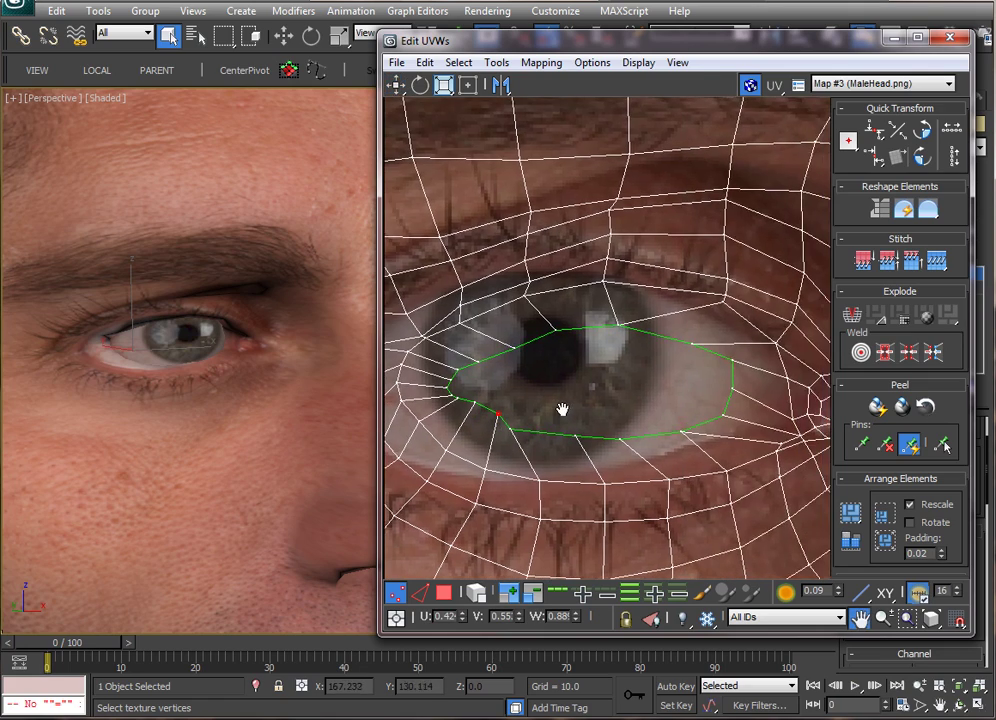
pyautogui.scroll(5, 620, 421)
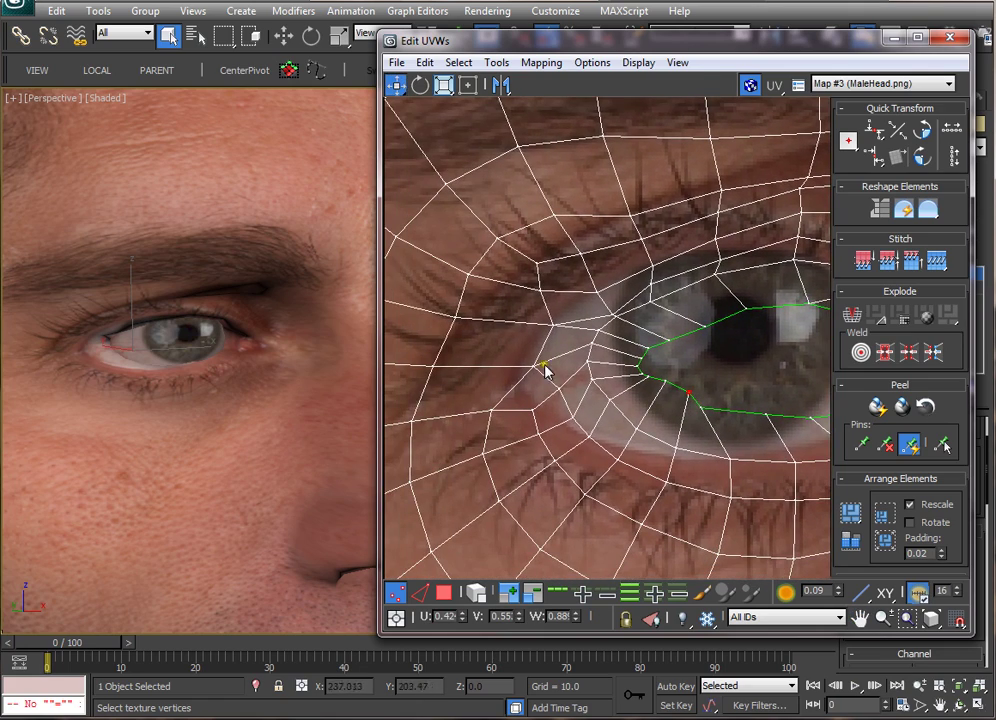
pyautogui.moveTo(613, 448); pyautogui.dragTo(567, 413, button='middle')
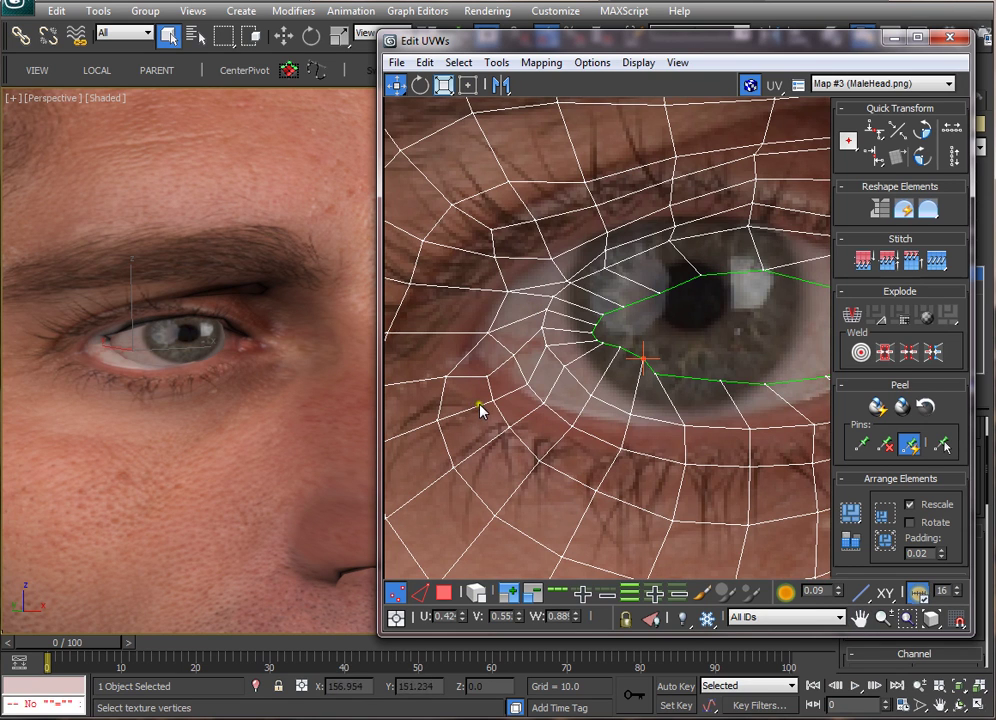
pyautogui.scroll(3, 520, 412)
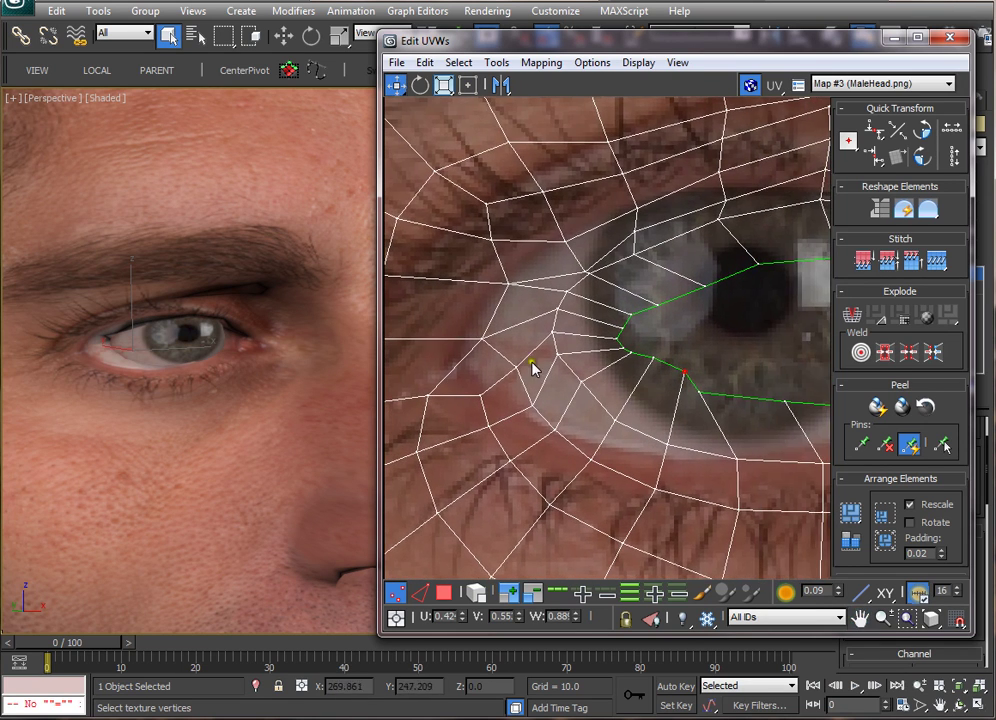
pyautogui.moveTo(524, 265); pyautogui.dragTo(586, 410)
pyautogui.click(783, 592)
pyautogui.moveTo(637, 459); pyautogui.dragTo(711, 462, button='middle')
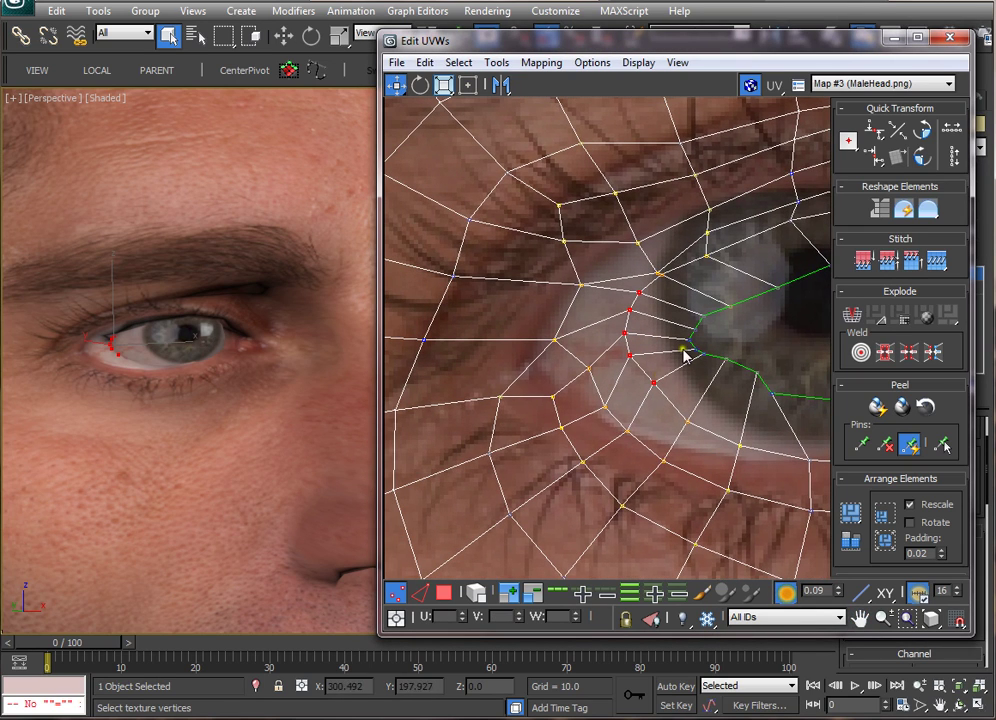
pyautogui.moveTo(570, 386); pyautogui.dragTo(622, 388, button='middle')
pyautogui.moveTo(233, 417); pyautogui.dragTo(260, 417, button='middle')
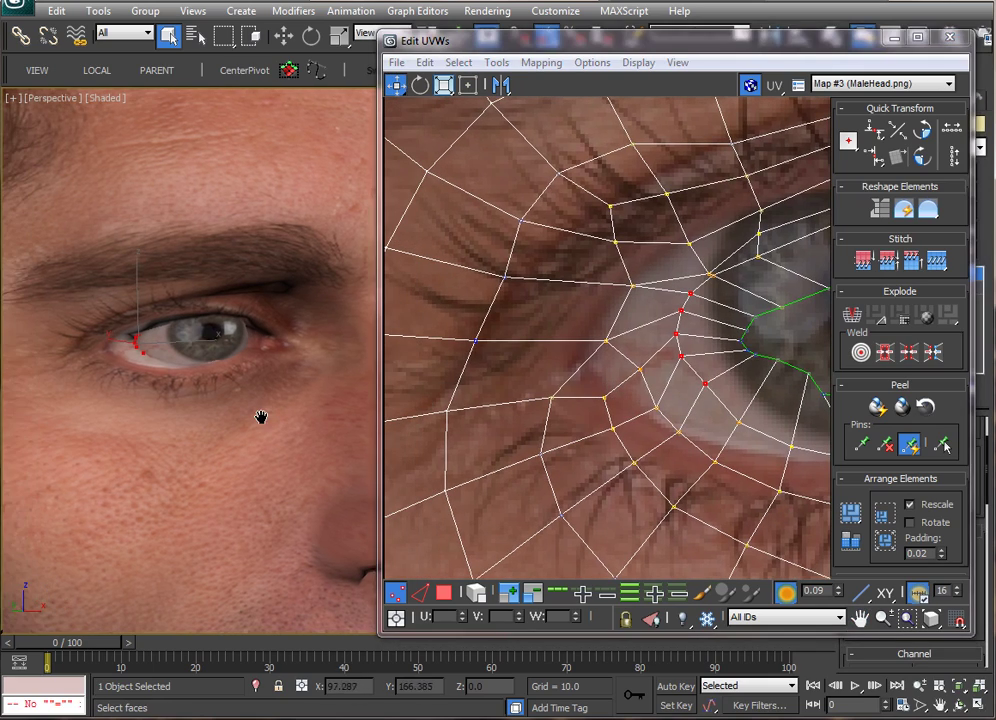
pyautogui.moveTo(603, 347); pyautogui.dragTo(509, 387)
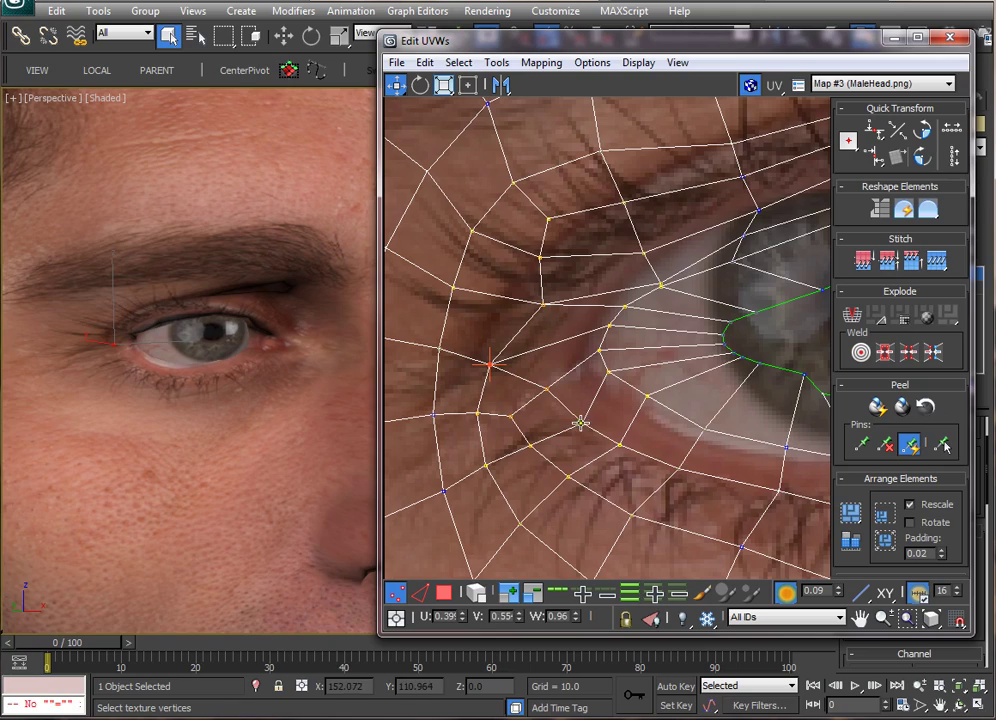
pyautogui.moveTo(548, 395)
pyautogui.mouseDown()
pyautogui.moveTo(543, 415)
pyautogui.moveTo(535, 400)
pyautogui.moveTo(543, 404)
pyautogui.moveTo(534, 420)
pyautogui.moveTo(537, 408)
pyautogui.mouseUp()
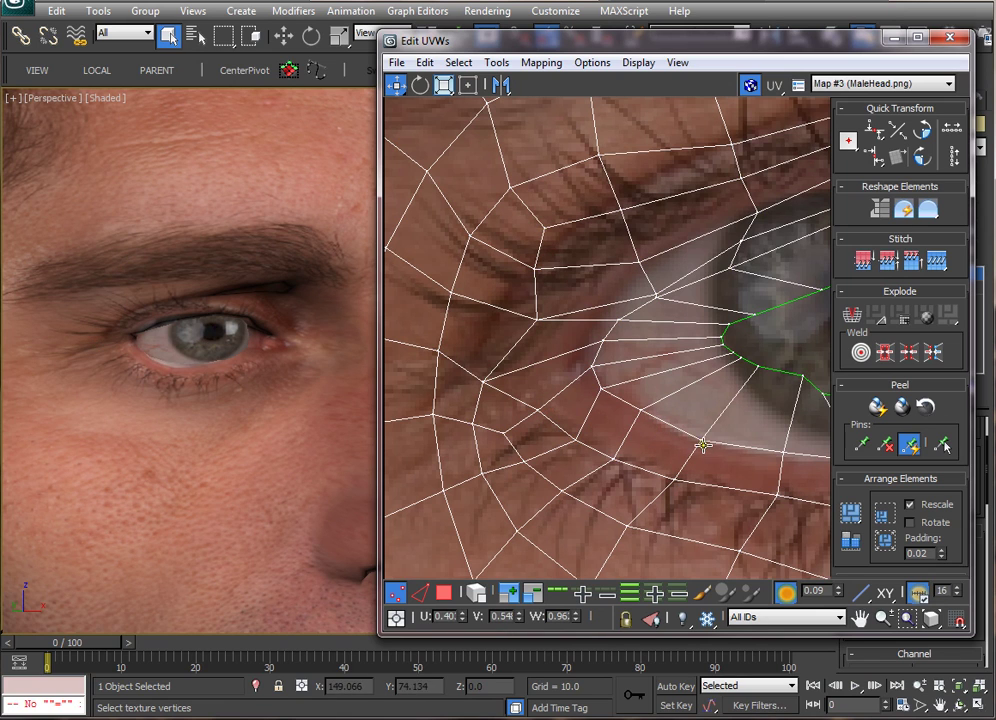
# Step: Lower the right eye's outer lower-lid UV vertices onto the skin of the lid edge with soft selection
pyautogui.moveTo(720, 462); pyautogui.dragTo(700, 478)
pyautogui.moveTo(735, 514); pyautogui.dragTo(626, 477, button='middle')
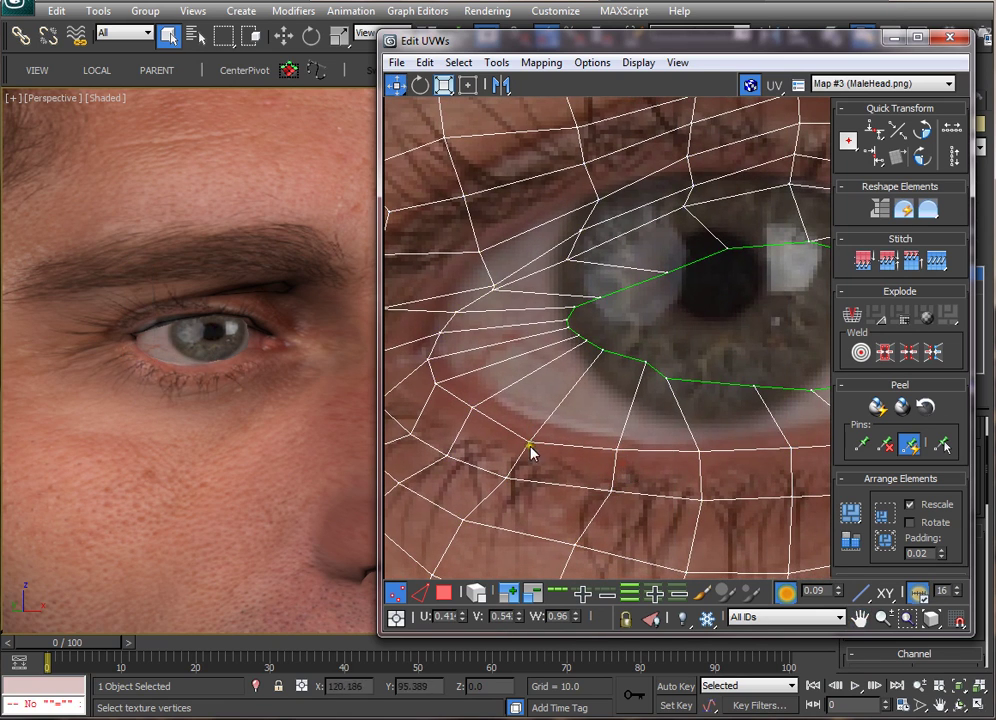
pyautogui.moveTo(613, 451); pyautogui.dragTo(605, 467)
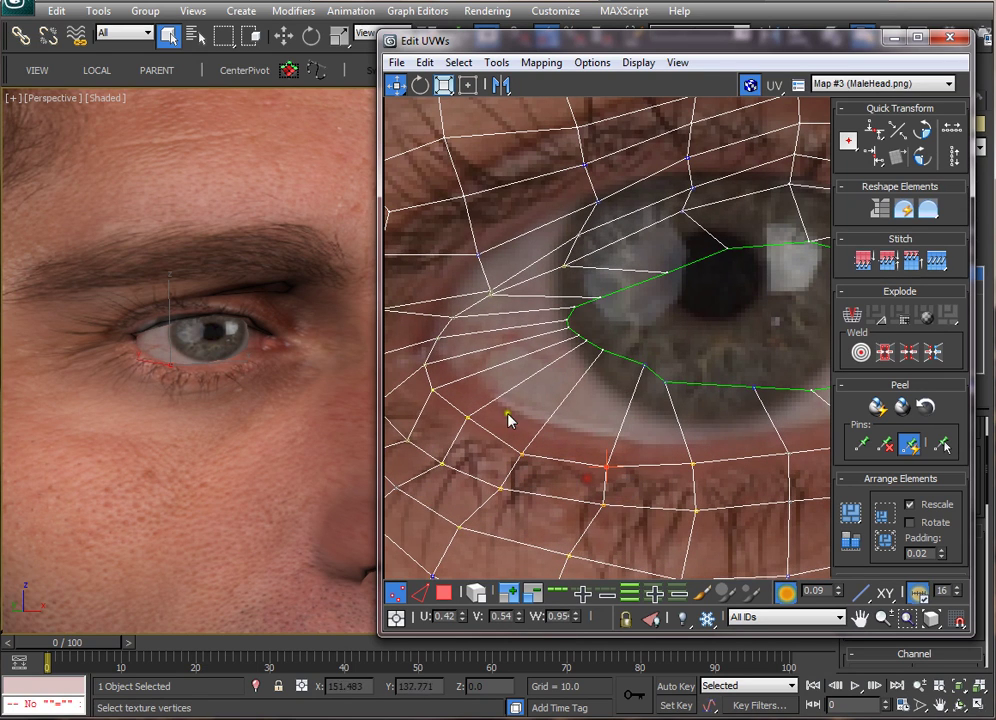
pyautogui.moveTo(492, 413); pyautogui.dragTo(560, 380, button='middle')
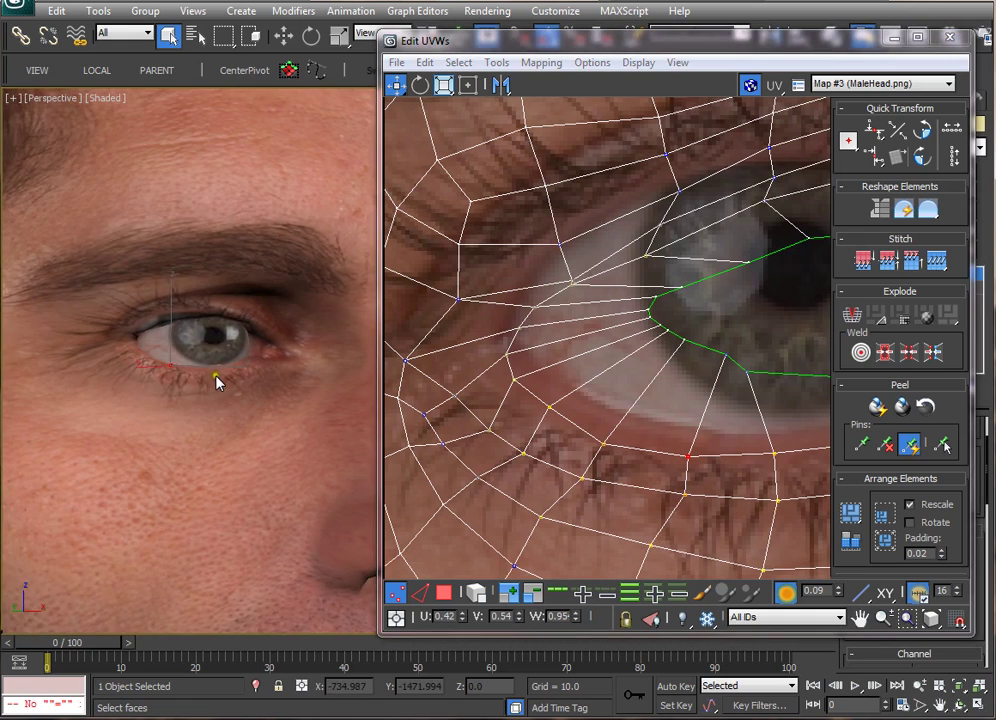
# Step: Nudge the upper-lid UV vertex beside the right eye's outer corner up and outward with soft selection
pyautogui.keyDown('alt'); pyautogui.moveTo(216, 382); pyautogui.dragTo(173, 333, button='middle'); pyautogui.keyUp('alt')
pyautogui.moveTo(540, 340); pyautogui.dragTo(533, 425, button='middle')
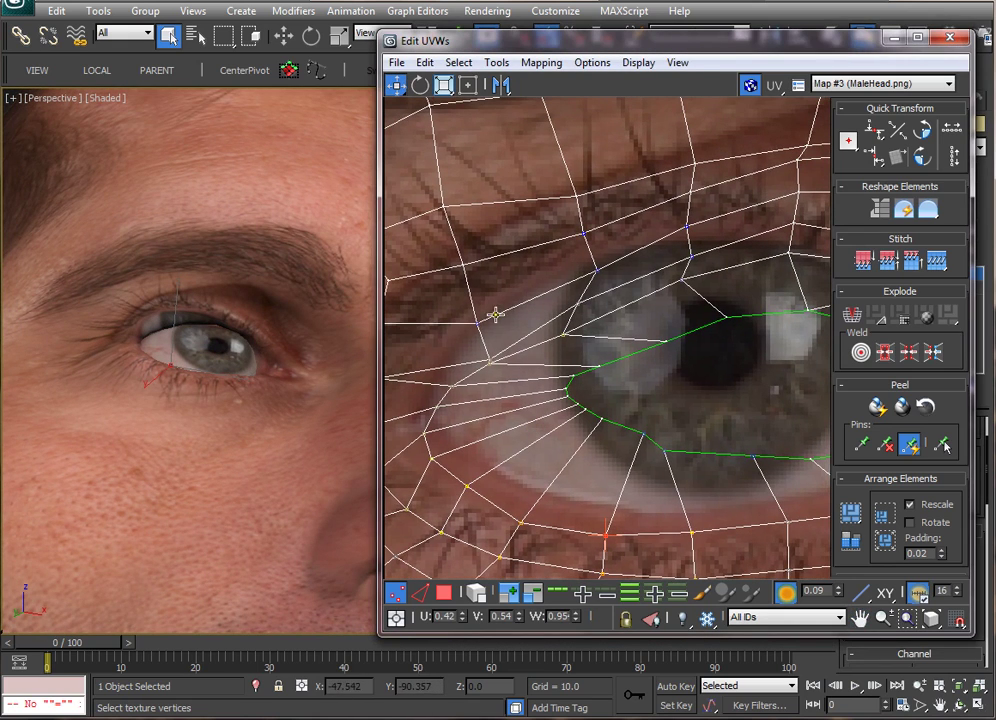
pyautogui.click(486, 357)
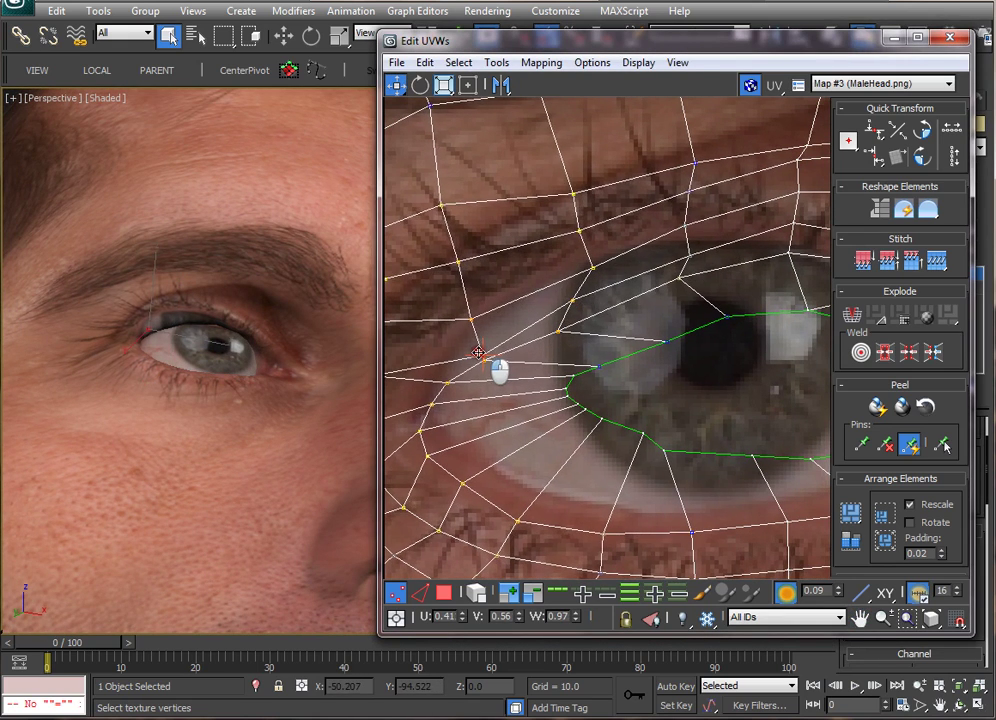
pyautogui.moveTo(514, 413); pyautogui.dragTo(566, 420, button='middle')
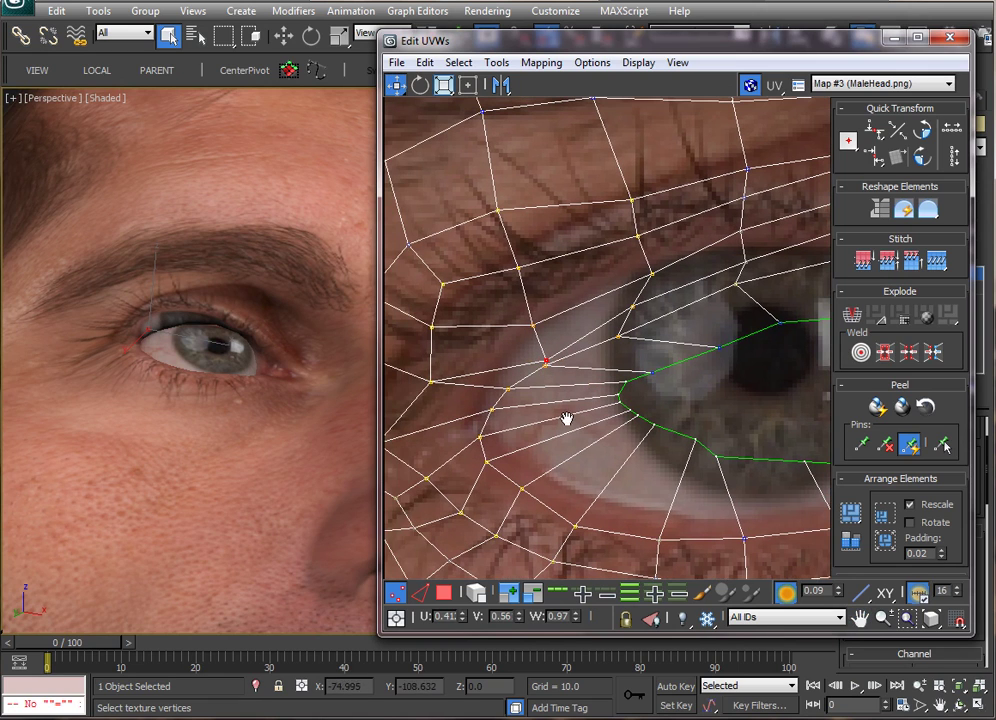
# Step: Turn off soft selection and reposition individual upper-lid UV vertices near the right eye's outer corner along the textured lid edge
pyautogui.click(785, 594)
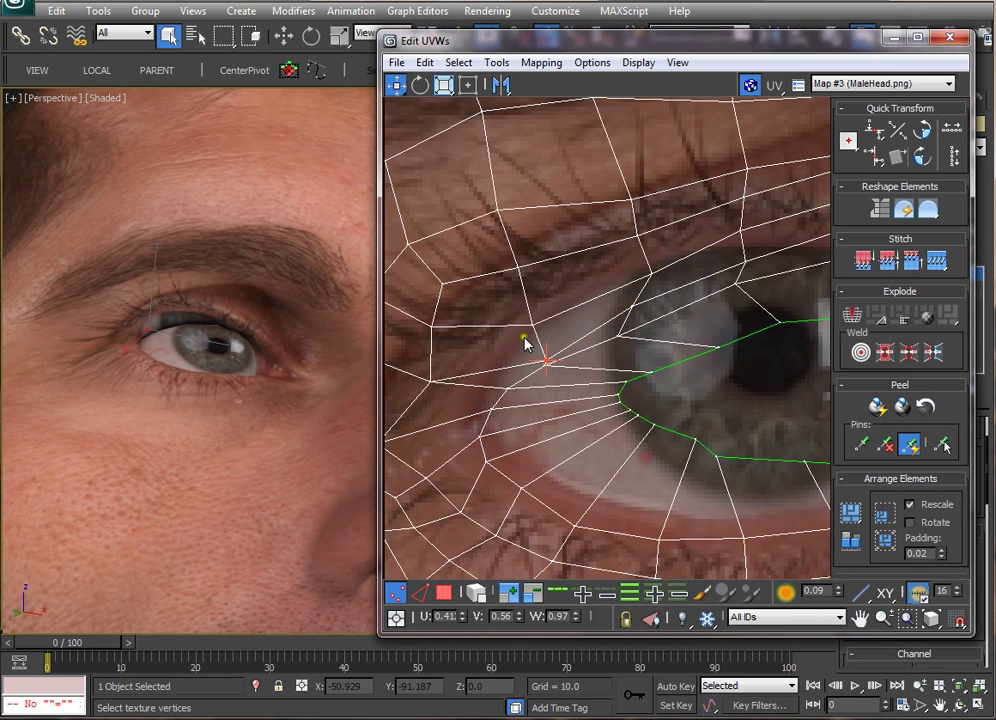
pyautogui.moveTo(544, 360); pyautogui.dragTo(537, 352)
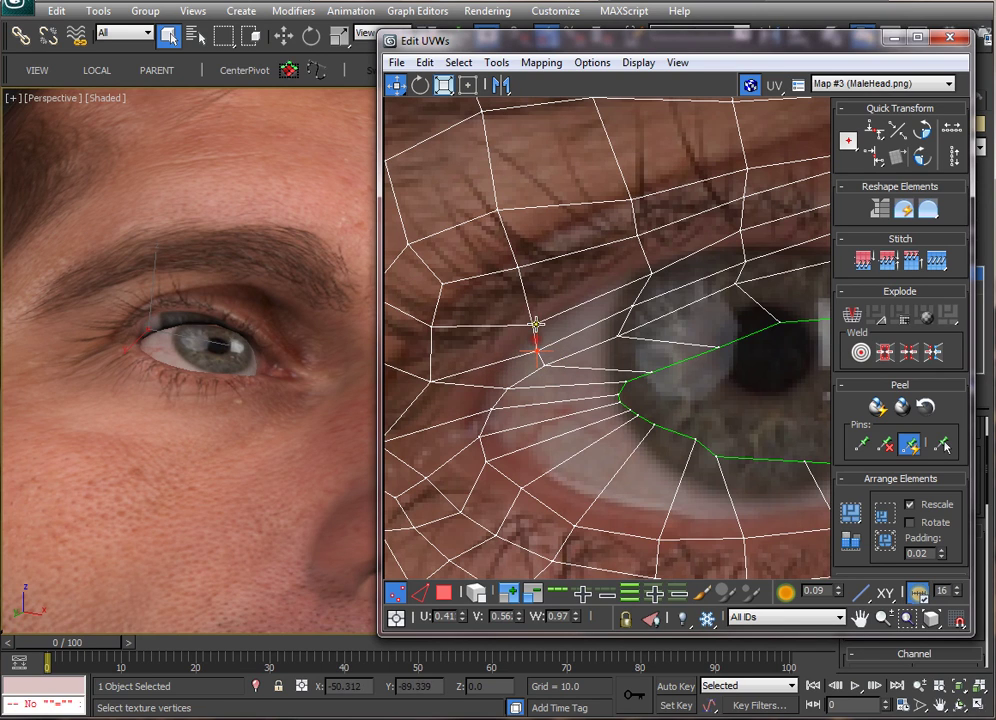
pyautogui.moveTo(540, 325); pyautogui.dragTo(523, 345)
pyautogui.moveTo(645, 272); pyautogui.dragTo(632, 242)
pyautogui.moveTo(632, 242); pyautogui.dragTo(687, 329, button='middle')
pyautogui.click(682, 324)
pyautogui.moveTo(585, 388)
pyautogui.mouseDown()
pyautogui.moveTo(574, 411)
pyautogui.moveTo(582, 402)
pyautogui.mouseUp()
# Step: Examine the right eye's lids and outer corner on the shaded head from several angles against the UV layout
pyautogui.keyDown('alt'); pyautogui.moveTo(349, 392); pyautogui.dragTo(193, 440, button='middle'); pyautogui.keyUp('alt')
pyautogui.moveTo(580, 378); pyautogui.dragTo(706, 443, button='middle')
pyautogui.scroll(2, 706, 443)
pyautogui.scroll(-2, 706, 443)
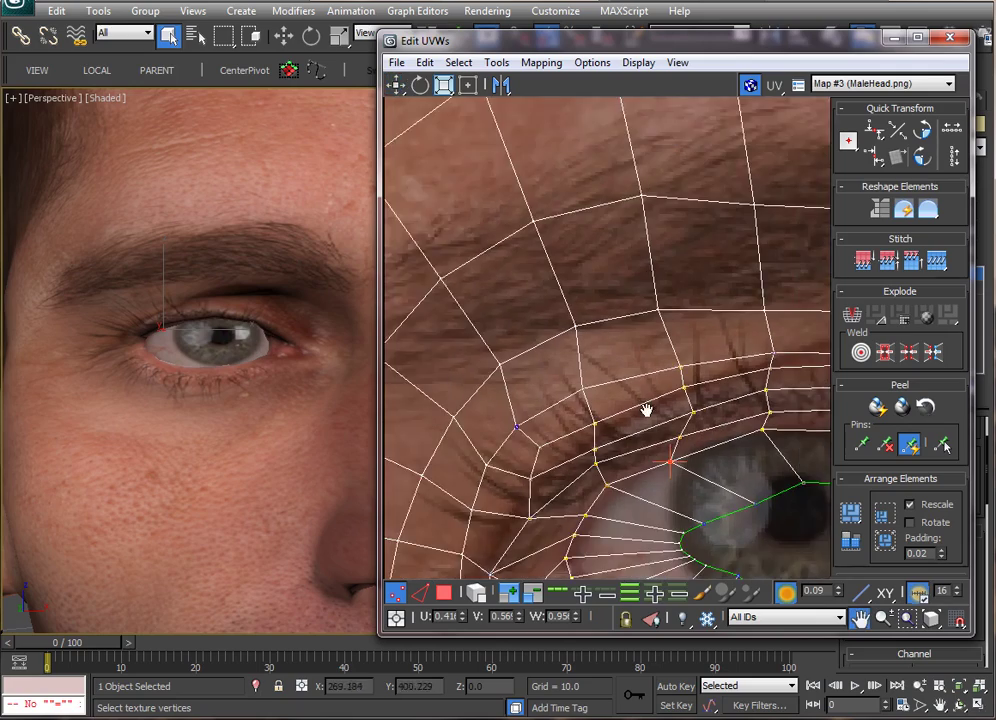
pyautogui.moveTo(645, 409); pyautogui.dragTo(709, 418, button='middle')
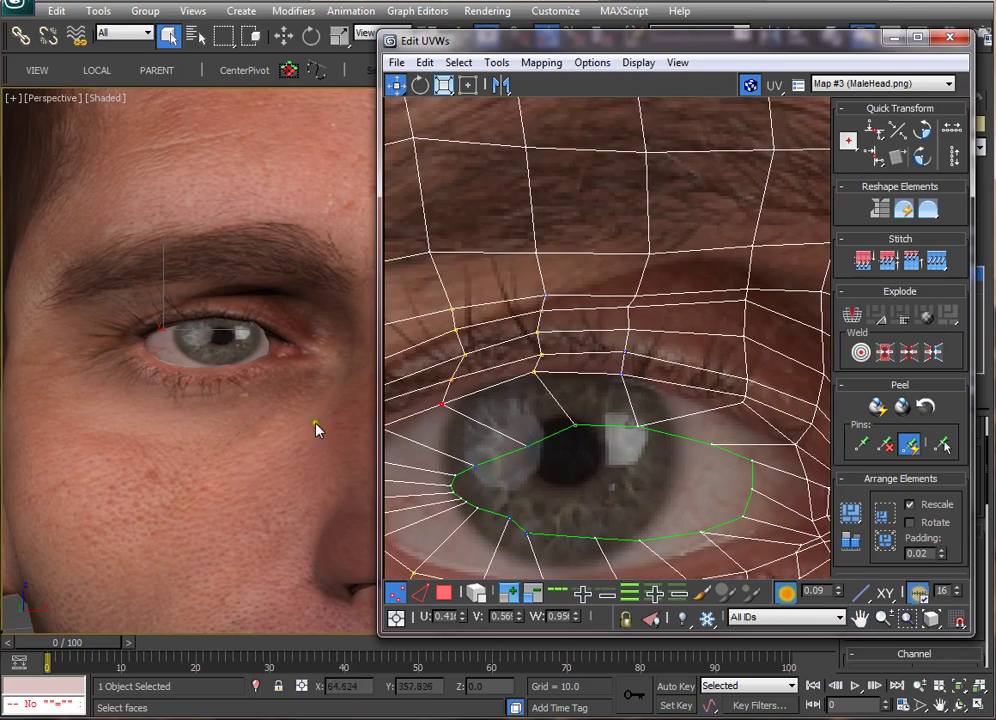
pyautogui.keyDown('alt'); pyautogui.moveTo(318, 429); pyautogui.dragTo(231, 383, button='middle'); pyautogui.keyUp('alt')
pyautogui.scroll(4, 171, 349)
pyautogui.moveTo(171, 349); pyautogui.dragTo(146, 453, button='middle')
pyautogui.scroll(-3, 240, 360)
pyautogui.scroll(-5, 122, 413)
pyautogui.scroll(2, 565, 400)
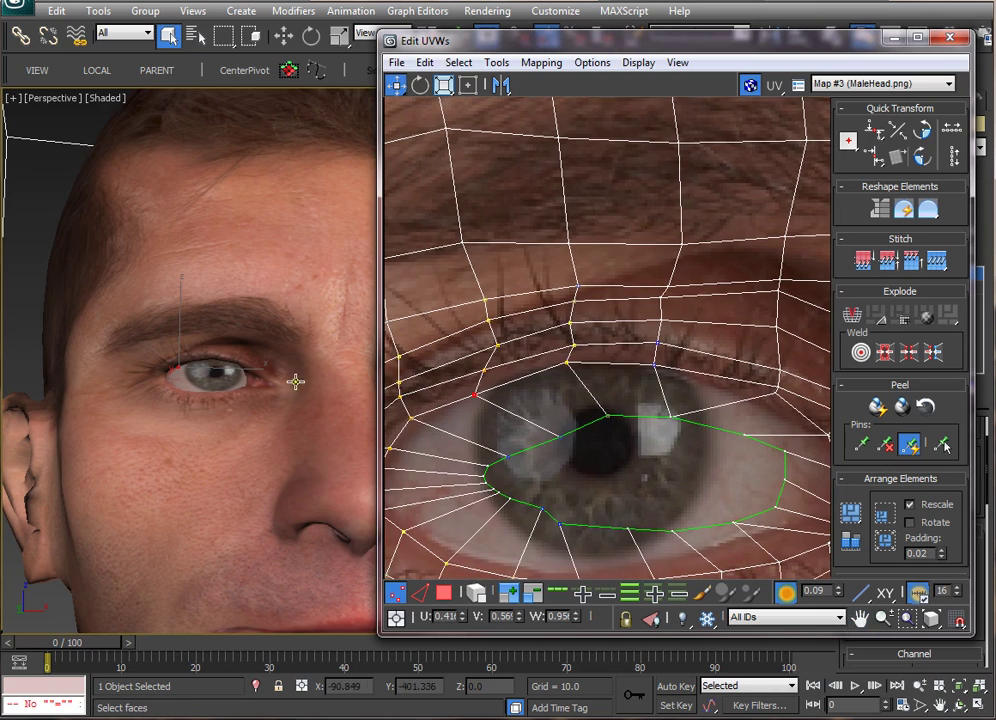
pyautogui.scroll(5, 290, 383)
pyautogui.keyDown('alt'); pyautogui.moveTo(240, 400); pyautogui.dragTo(211, 389, button='middle'); pyautogui.keyUp('alt')
pyautogui.scroll(-5, 222, 432)
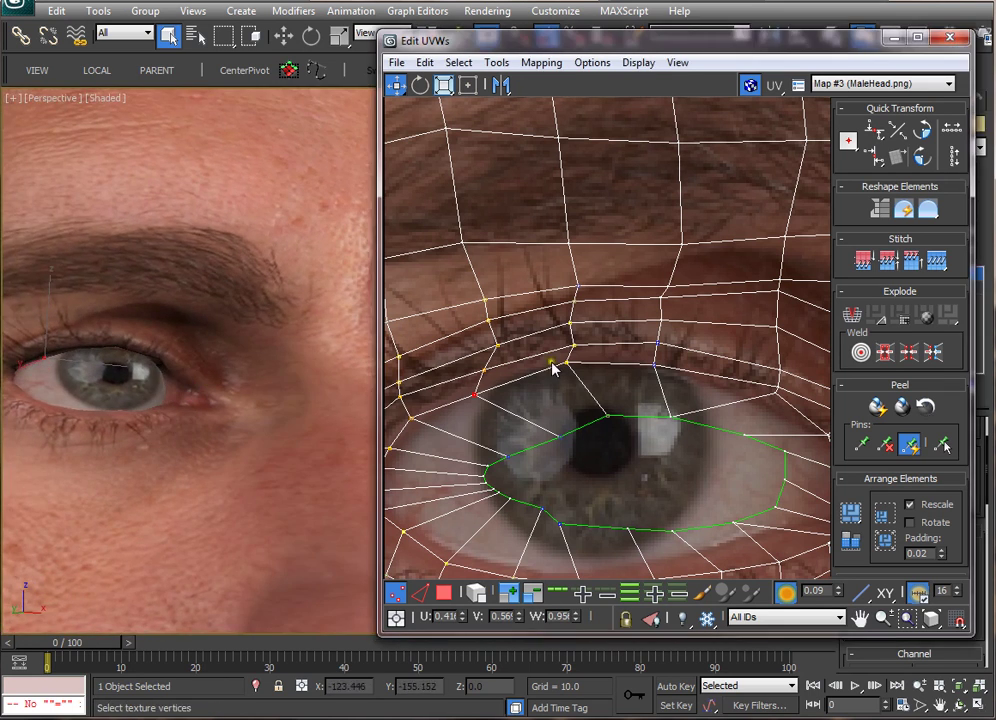
pyautogui.moveTo(551, 362); pyautogui.dragTo(622, 362, button='middle')
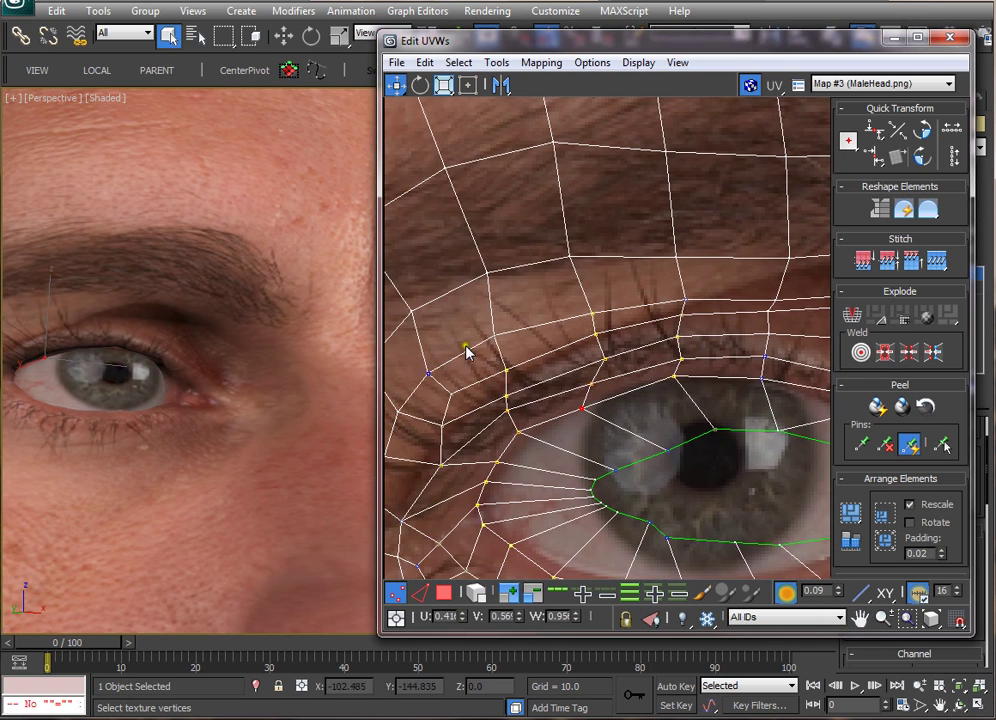
pyautogui.keyDown('alt'); pyautogui.moveTo(224, 375); pyautogui.dragTo(197, 376, button='middle'); pyautogui.keyUp('alt')
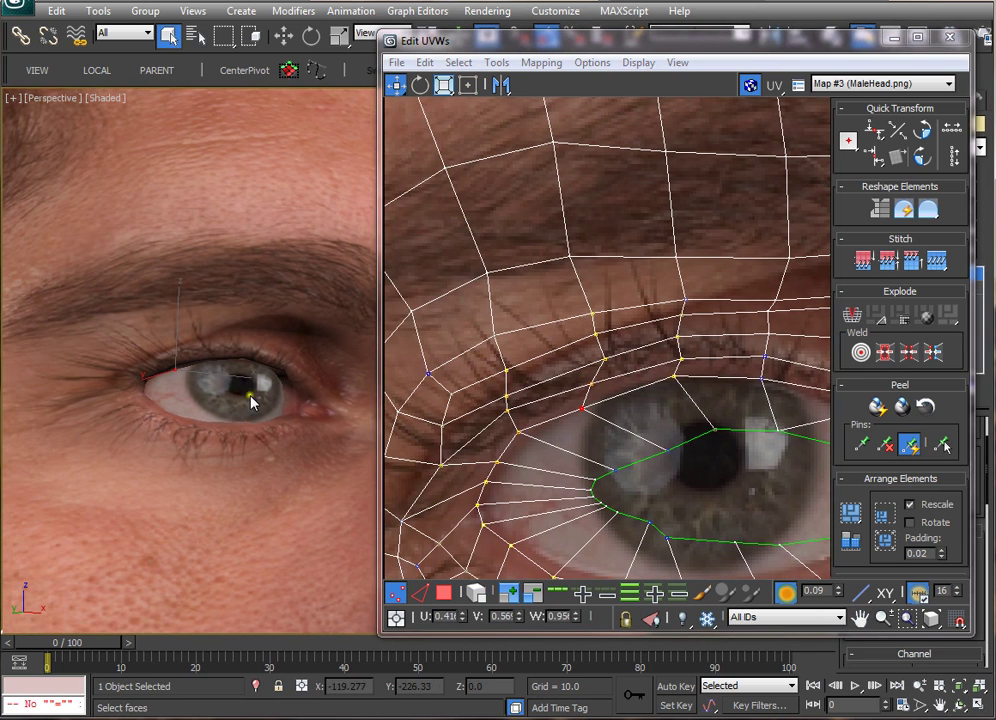
pyautogui.moveTo(607, 434); pyautogui.dragTo(513, 372, button='middle')
pyautogui.scroll(-2, 661, 358)
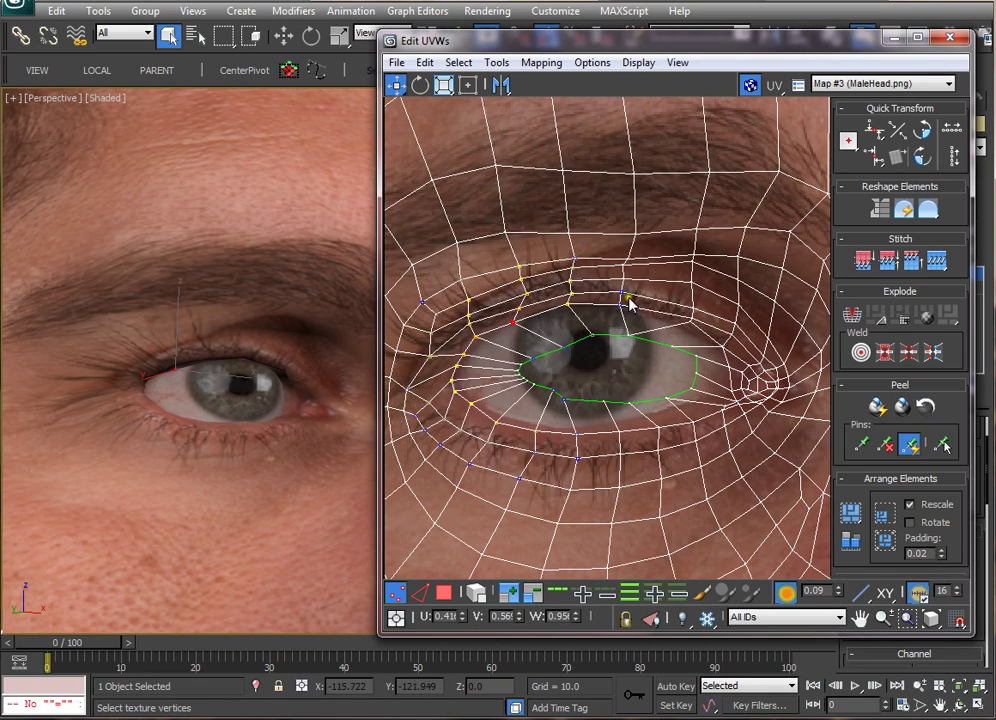
pyautogui.moveTo(585, 443); pyautogui.dragTo(618, 466, button='middle')
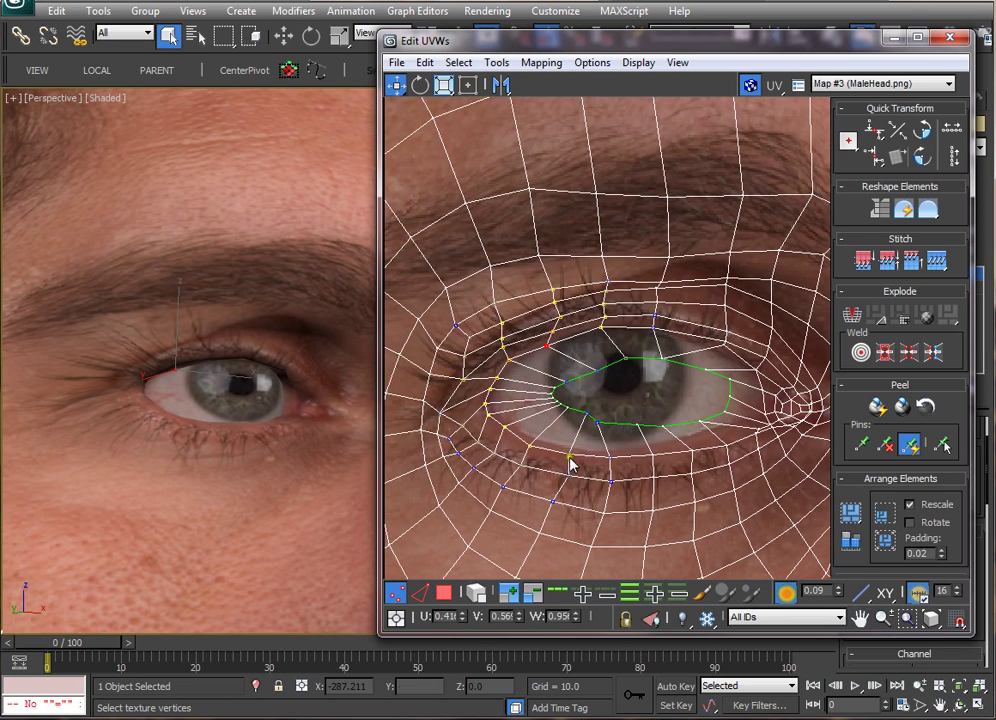
pyautogui.moveTo(248, 409); pyautogui.dragTo(195, 415, button='middle')
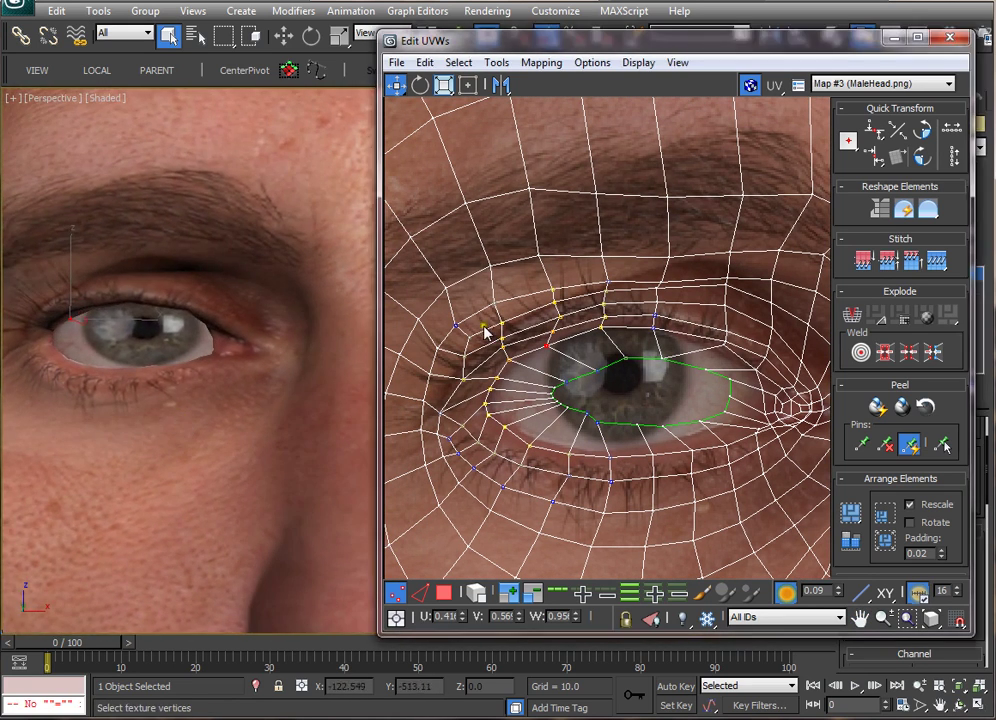
# Step: Pull the bunched UV vertex at the right nostril down and outward with soft selection
pyautogui.scroll(-10, 274, 366)
pyautogui.moveTo(265, 393)
pyautogui.mouseDown(button='middle')
pyautogui.moveTo(120, 416)
pyautogui.moveTo(238, 409)
pyautogui.moveTo(246, 389)
pyautogui.moveTo(296, 402)
pyautogui.moveTo(276, 382)
pyautogui.moveTo(251, 382)
pyautogui.moveTo(208, 457)
pyautogui.moveTo(189, 456)
pyautogui.moveTo(216, 469)
pyautogui.moveTo(298, 462)
pyautogui.moveTo(212, 460)
pyautogui.moveTo(251, 411)
pyautogui.mouseUp(button='middle')
pyautogui.scroll(4, 251, 382)
pyautogui.moveTo(602, 432); pyautogui.dragTo(600, 345, button='middle')
pyautogui.scroll(-3, 627, 438)
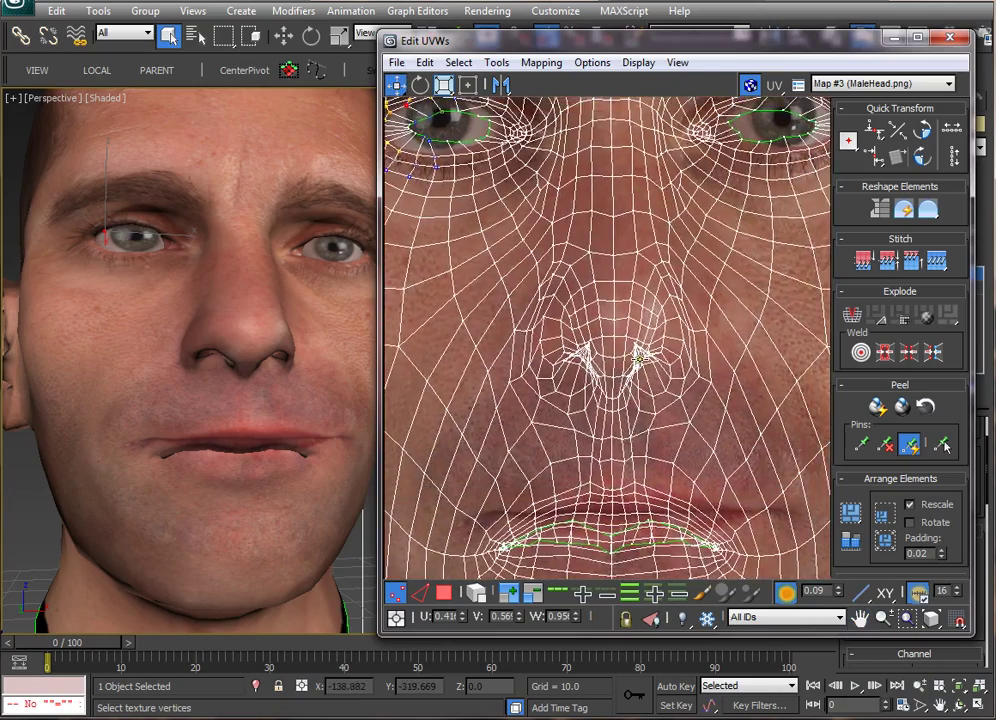
pyautogui.scroll(3, 600, 350)
pyautogui.moveTo(737, 367); pyautogui.dragTo(720, 422, button='middle')
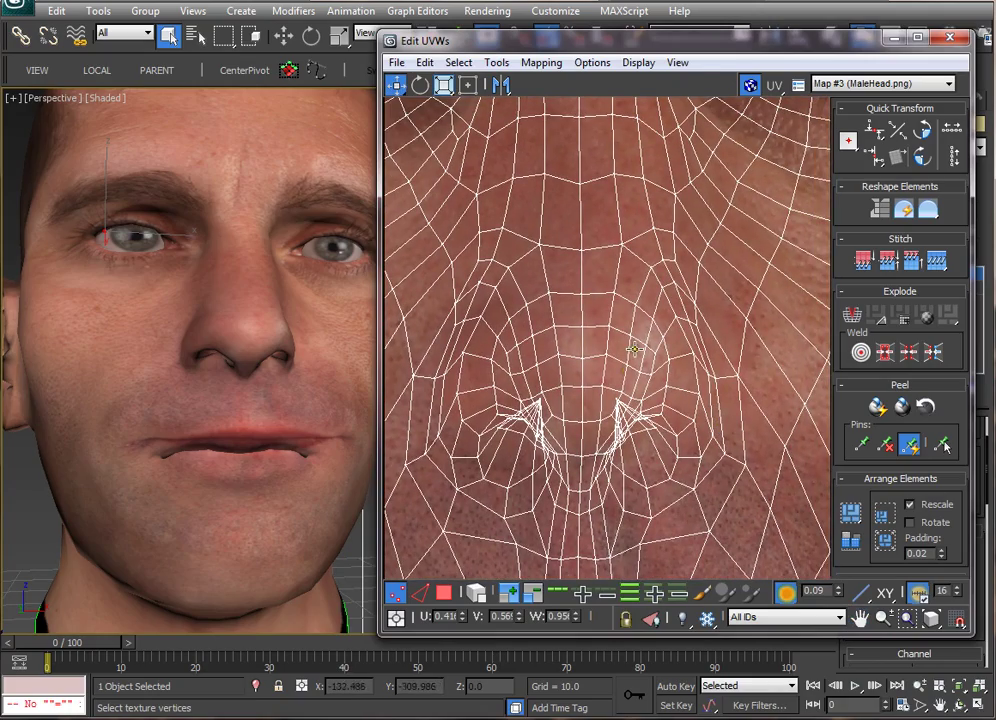
pyautogui.moveTo(532, 420); pyautogui.dragTo(562, 382, button='middle')
pyautogui.scroll(2, 600, 375)
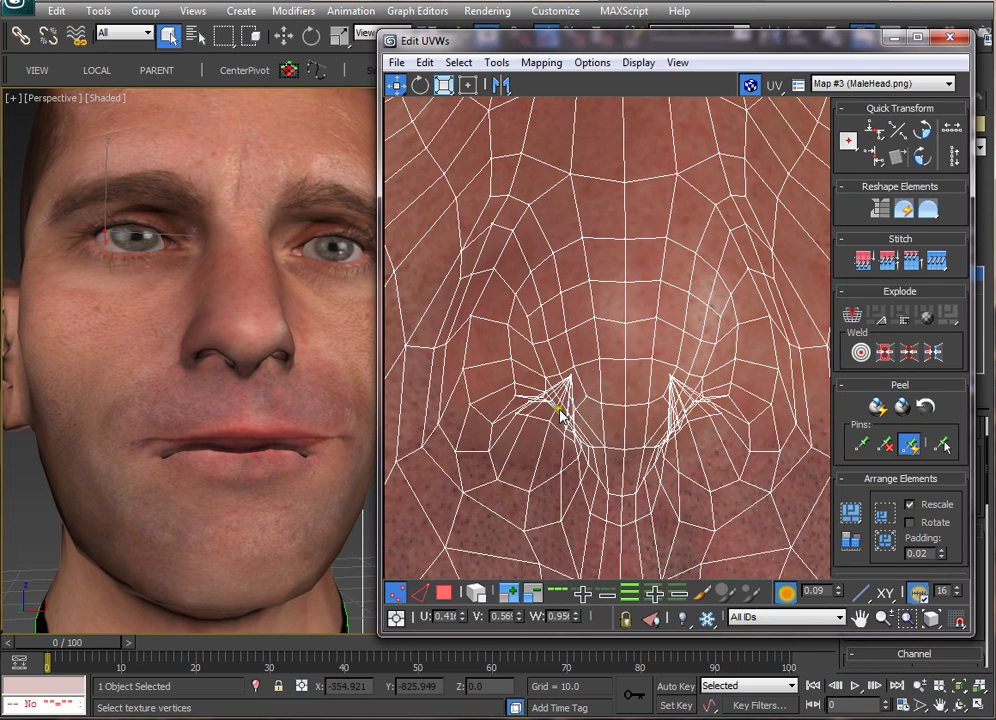
pyautogui.keyDown('alt'); pyautogui.moveTo(282, 385); pyautogui.dragTo(222, 329, button='middle'); pyautogui.keyUp('alt')
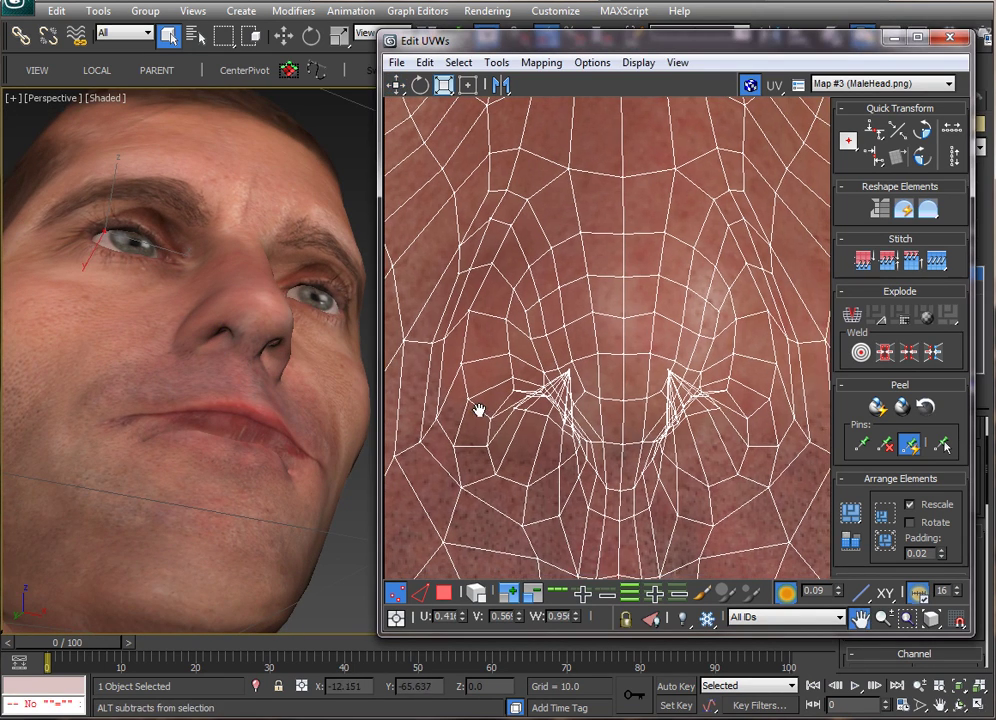
pyautogui.moveTo(479, 410); pyautogui.dragTo(477, 410, button='middle')
pyautogui.moveTo(567, 371); pyautogui.dragTo(538, 436)
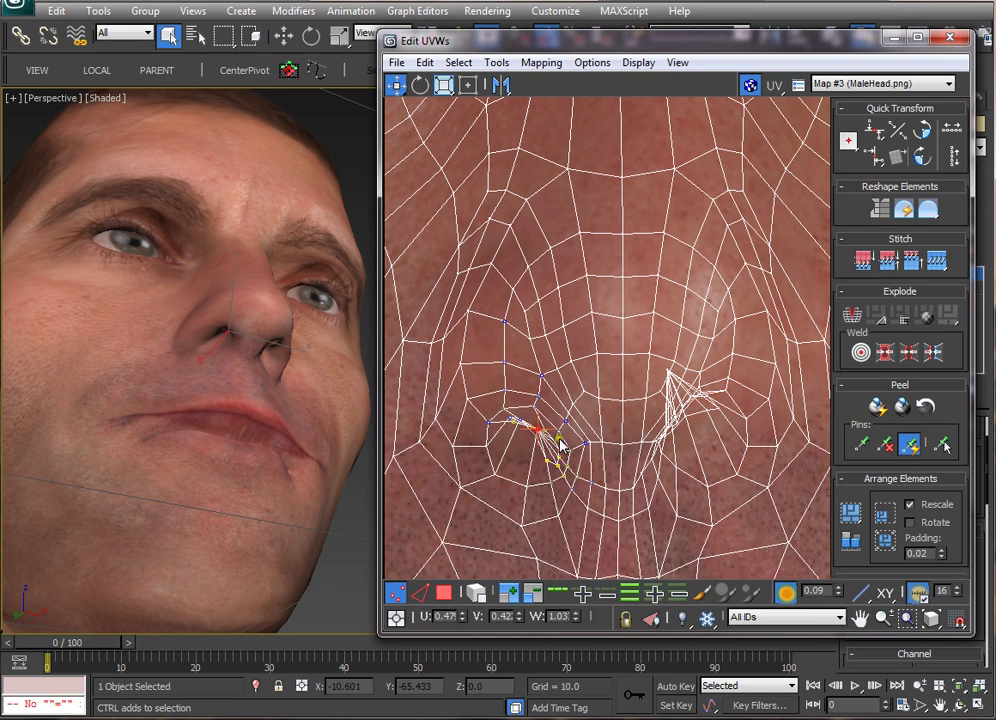
# Step: Undo the last move of the right nostril's UV vertex
pyautogui.hotkey('ctrl', 'z')
pyautogui.moveTo(655, 417); pyautogui.dragTo(652, 422, button='middle')
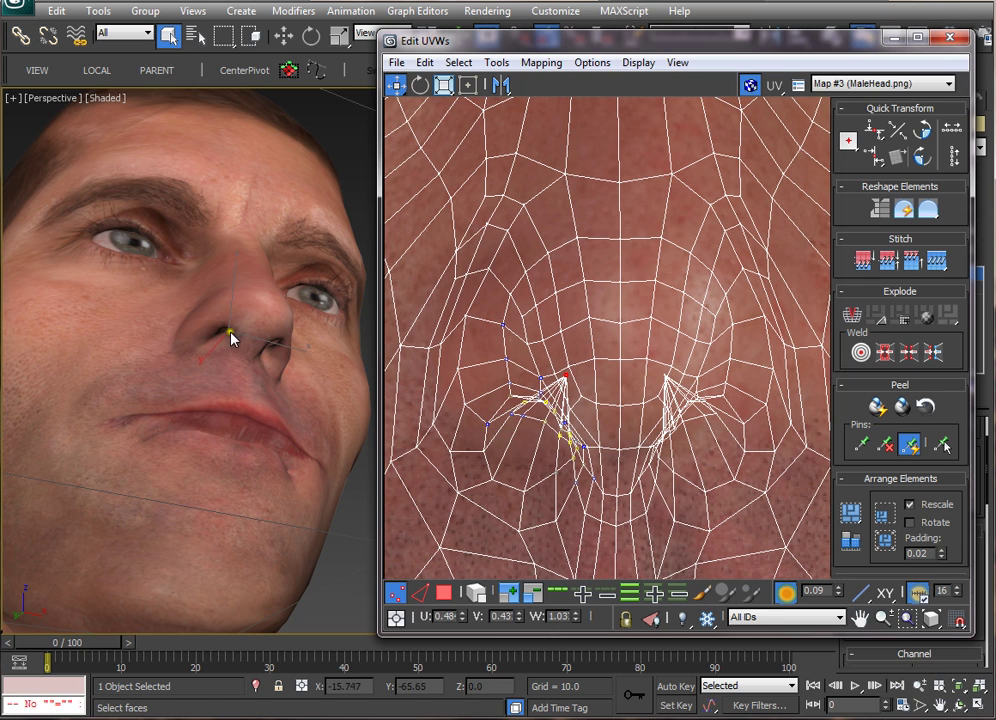
pyautogui.keyDown('alt'); pyautogui.moveTo(267, 378); pyautogui.dragTo(253, 460, button='middle'); pyautogui.keyUp('alt')
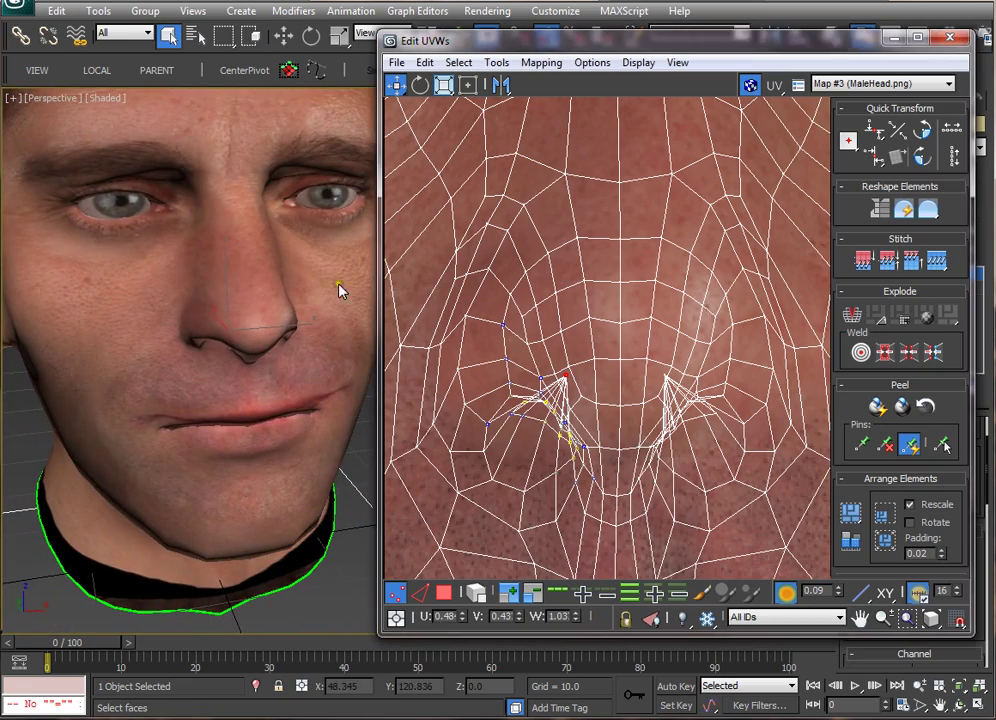
pyautogui.keyDown('alt'); pyautogui.moveTo(266, 334); pyautogui.dragTo(248, 322, button='middle'); pyautogui.keyUp('alt')
# Step: Select the UV vertices along the mouth opening, the lower lip and both mouth corners
pyautogui.moveTo(592, 456); pyautogui.dragTo(648, 402, button='middle')
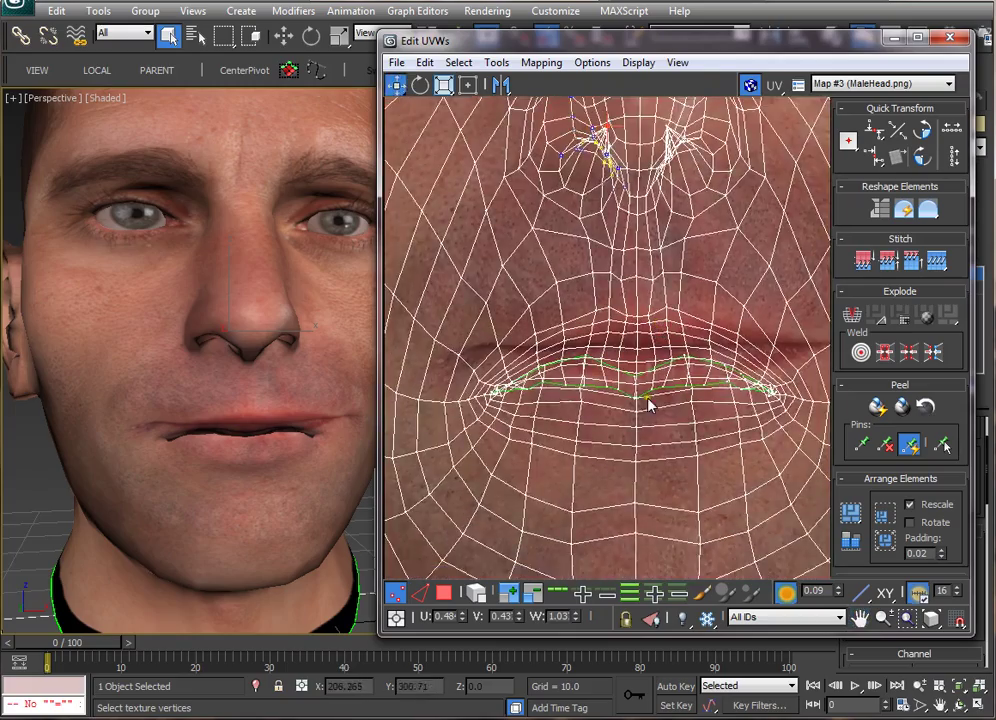
pyautogui.scroll(2, 648, 402)
pyautogui.scroll(-6, 607, 407)
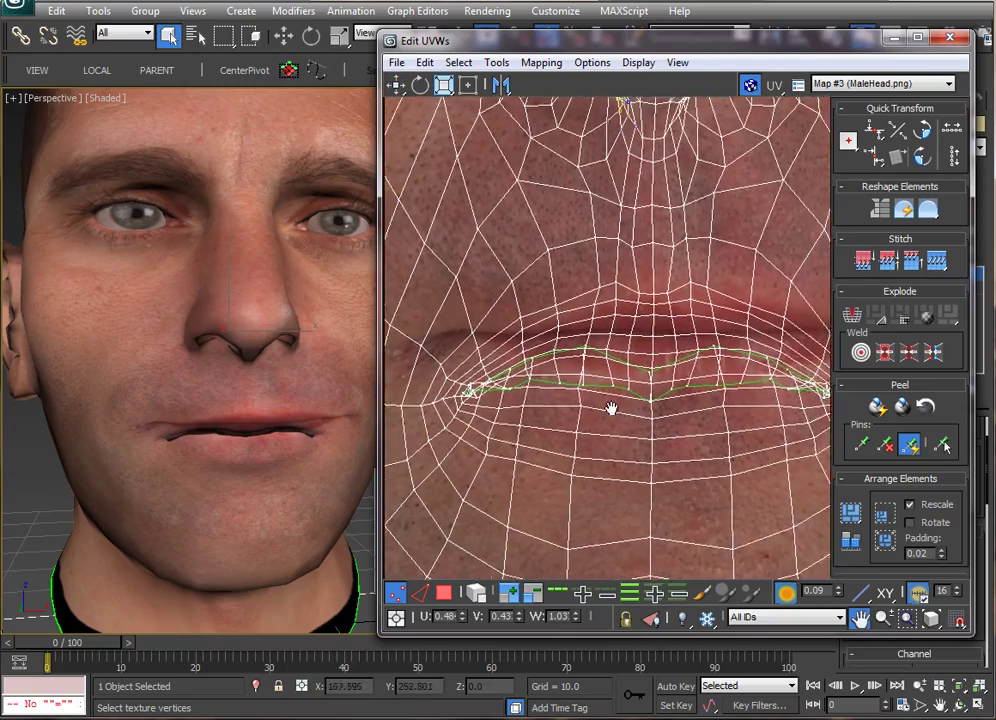
pyautogui.scroll(4, 598, 416)
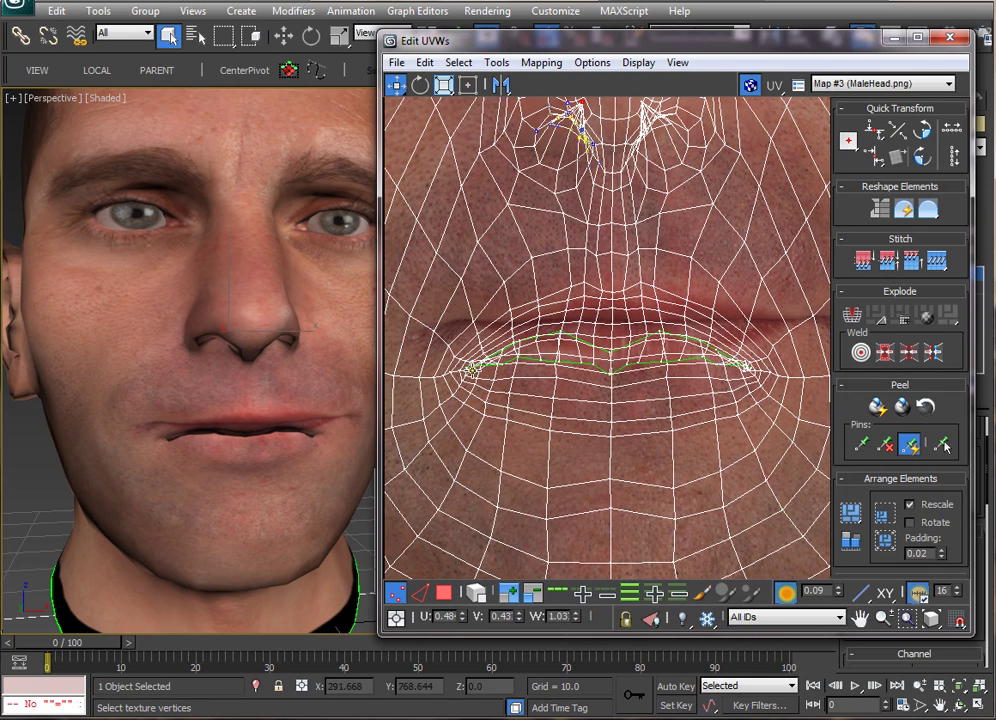
pyautogui.moveTo(418, 333); pyautogui.dragTo(806, 437)
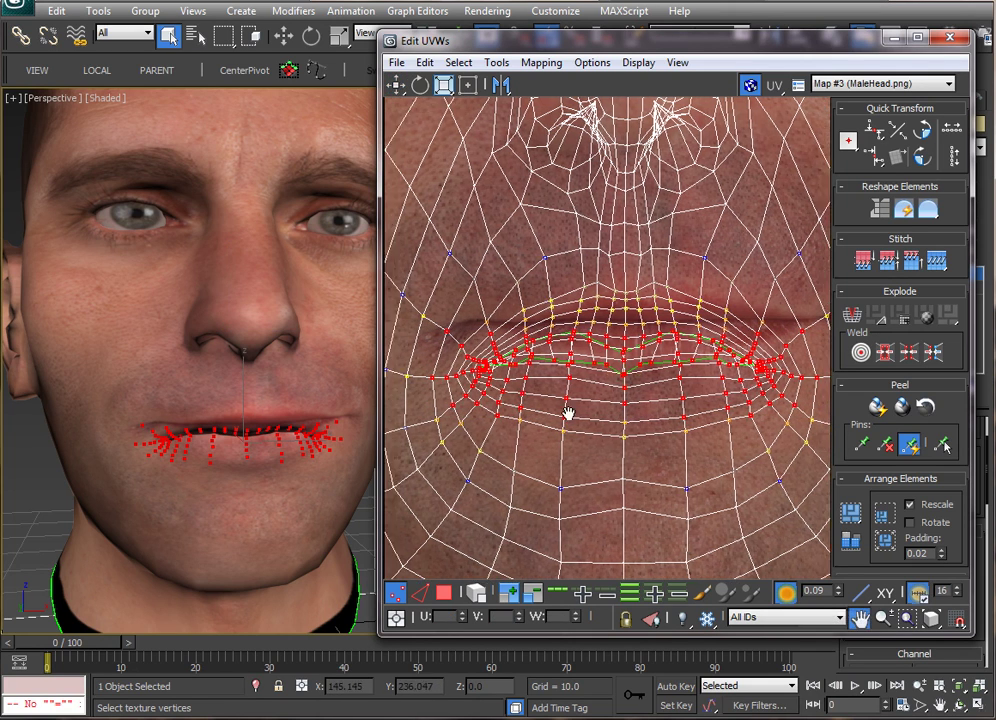
pyautogui.moveTo(567, 411); pyautogui.dragTo(640, 422, button='middle')
pyautogui.scroll(2, 548, 420)
pyautogui.scroll(5, 253, 410)
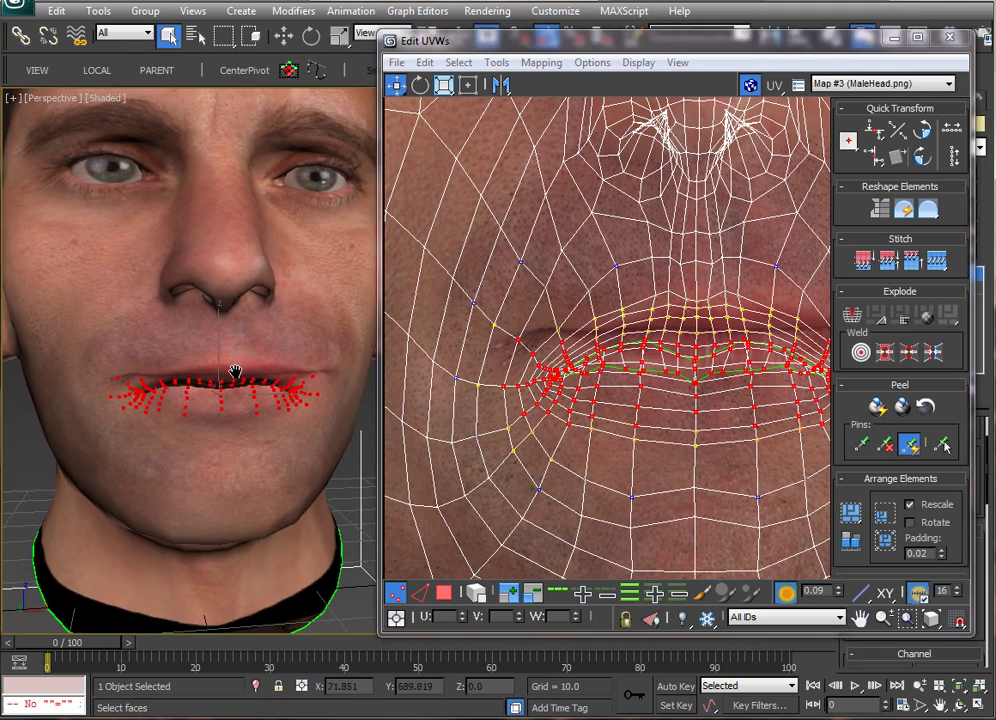
pyautogui.scroll(-3, 275, 426)
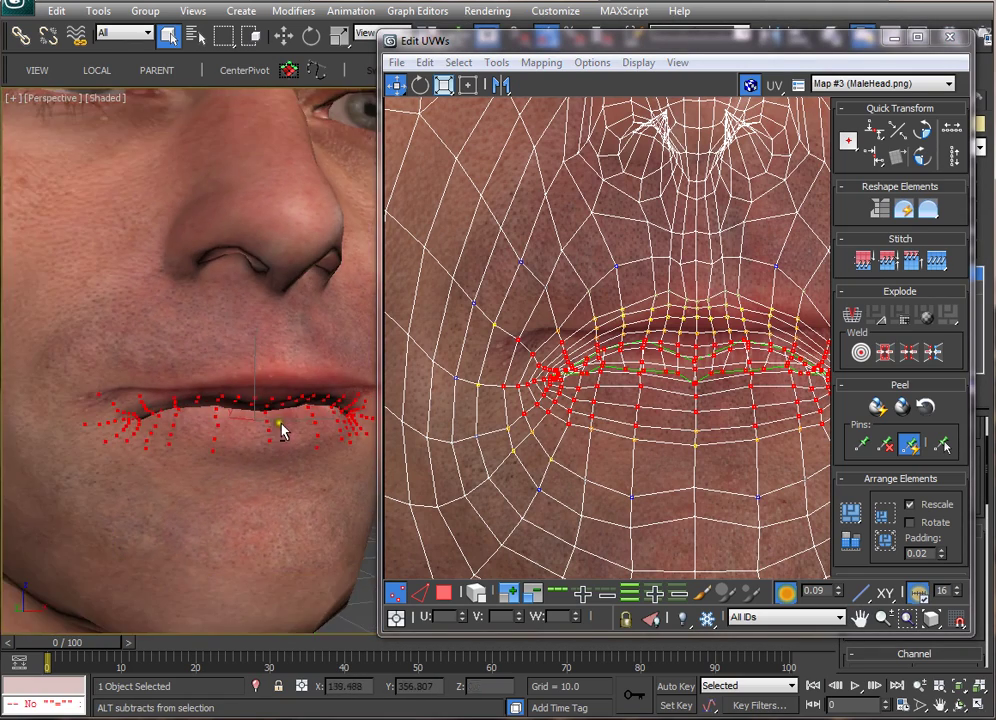
pyautogui.keyDown('alt'); pyautogui.moveTo(282, 427); pyautogui.dragTo(276, 438, button='middle'); pyautogui.keyUp('alt')
pyautogui.moveTo(632, 385); pyautogui.dragTo(591, 389, button='middle')
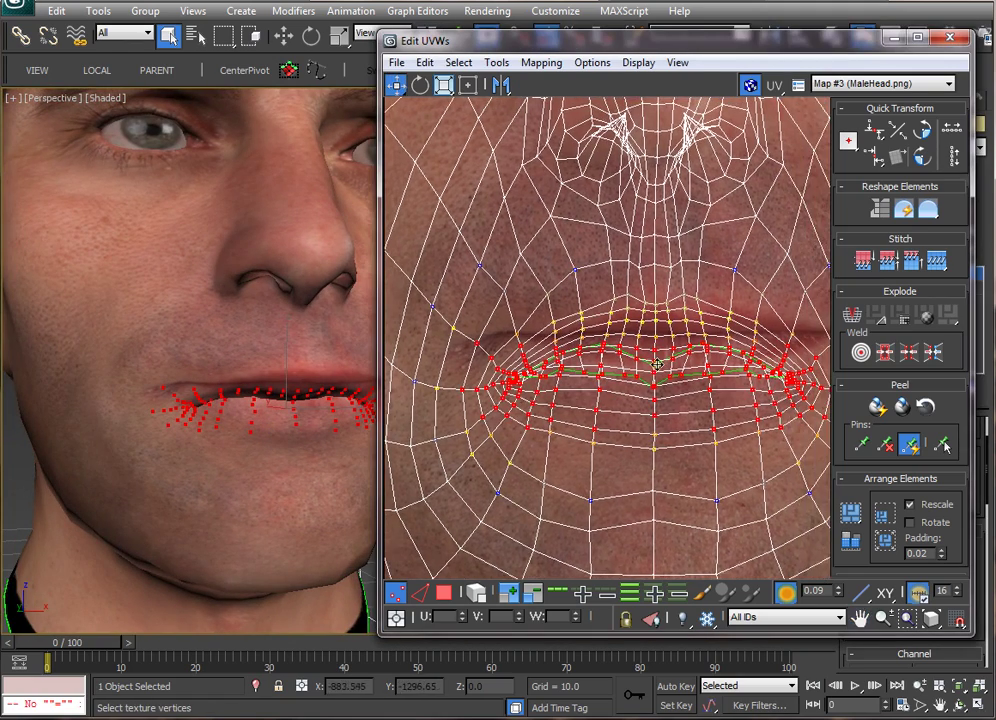
# Step: Set the soft-selection falloff to 0.25 and raise the selected mouth UVs toward the textured lip line
pyautogui.moveTo(658, 358); pyautogui.dragTo(658, 343)
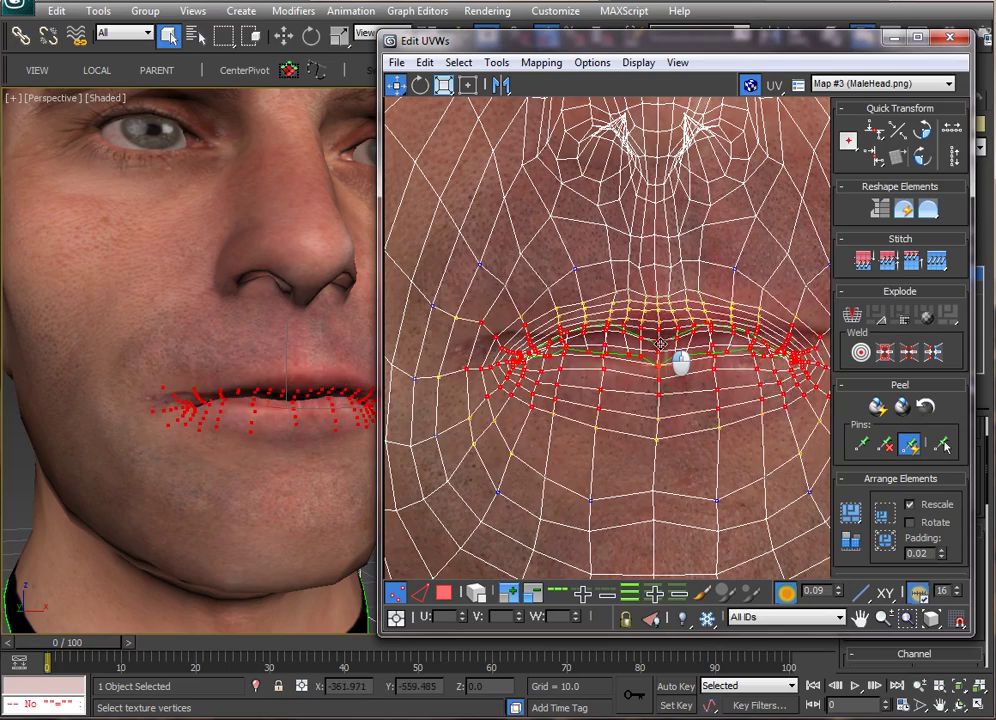
pyautogui.moveTo(666, 337); pyautogui.dragTo(658, 362)
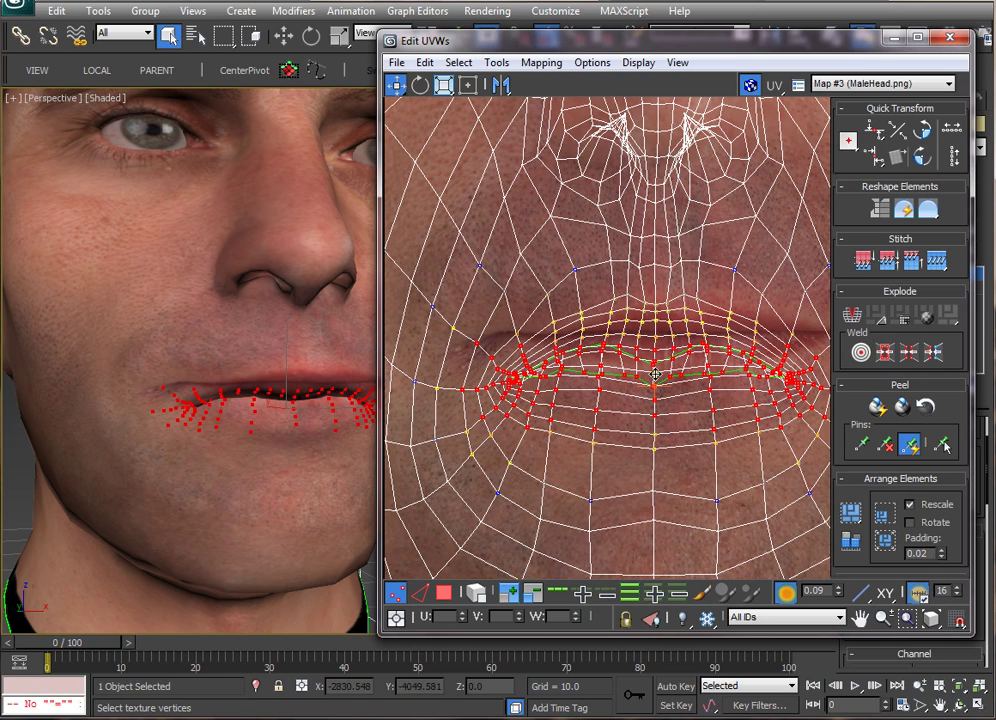
pyautogui.moveTo(838, 594); pyautogui.dragTo(836, 575)
pyautogui.moveTo(675, 418); pyautogui.dragTo(671, 442, button='middle')
pyautogui.moveTo(651, 394); pyautogui.dragTo(658, 372)
pyautogui.moveTo(620, 413); pyautogui.dragTo(525, 411, button='middle')
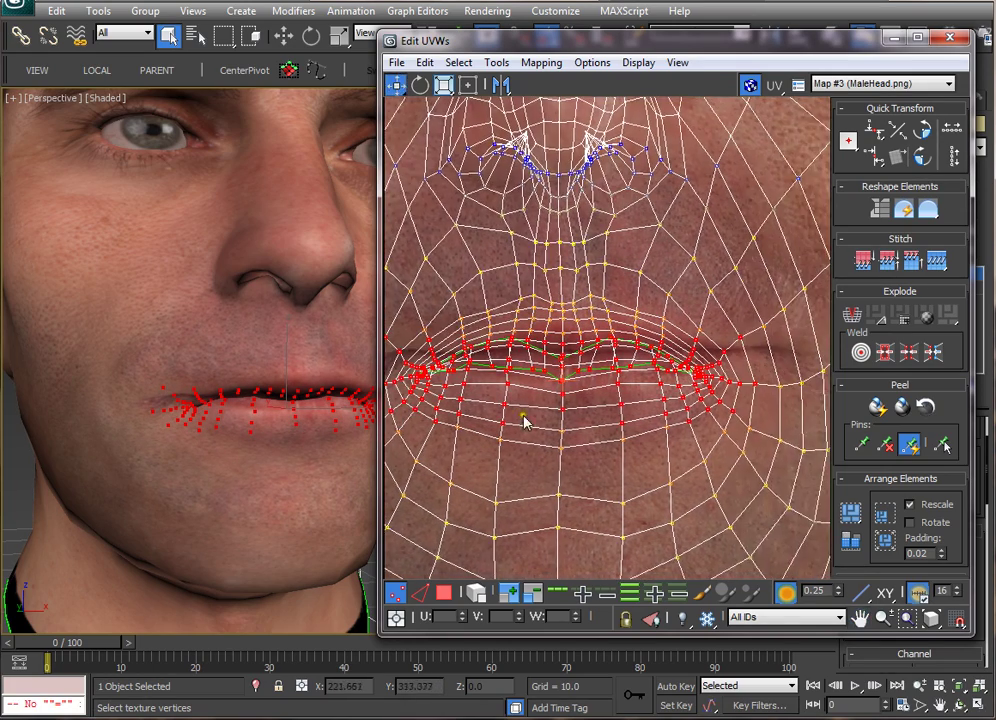
# Step: Select the clustered UV vertices at the left mouth corner, reduce the soft-selection falloff to 0.14 and nudge them outward
pyautogui.moveTo(672, 437); pyautogui.dragTo(594, 435, button='middle')
pyautogui.keyDown('alt'); pyautogui.moveTo(268, 457); pyautogui.dragTo(200, 445, button='middle'); pyautogui.keyUp('alt')
pyautogui.scroll(6, 581, 437)
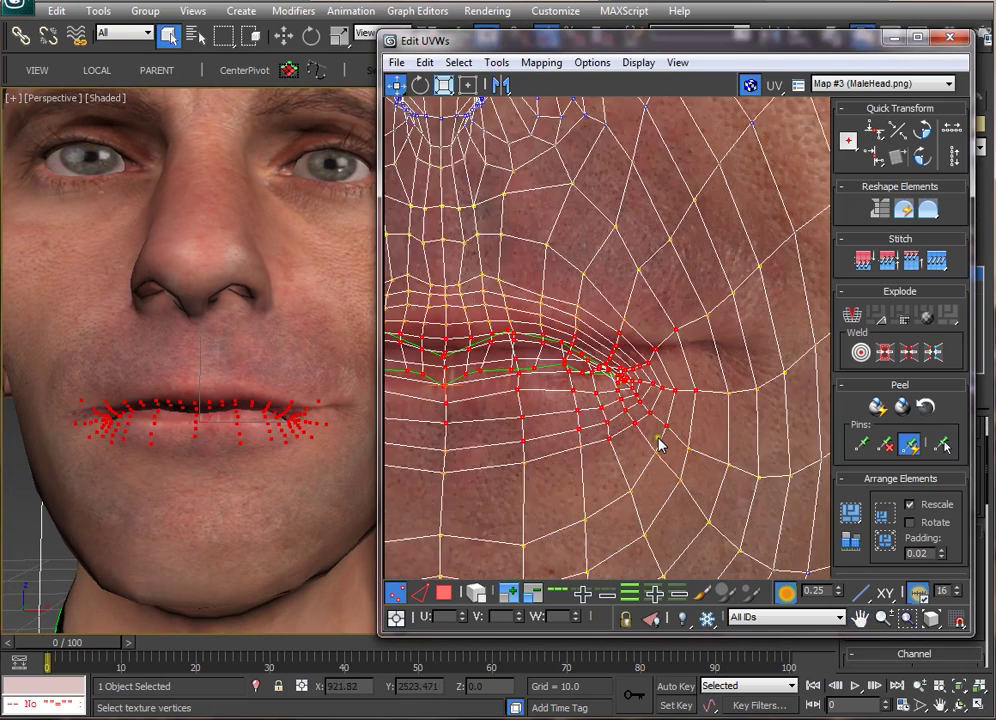
pyautogui.click(644, 395)
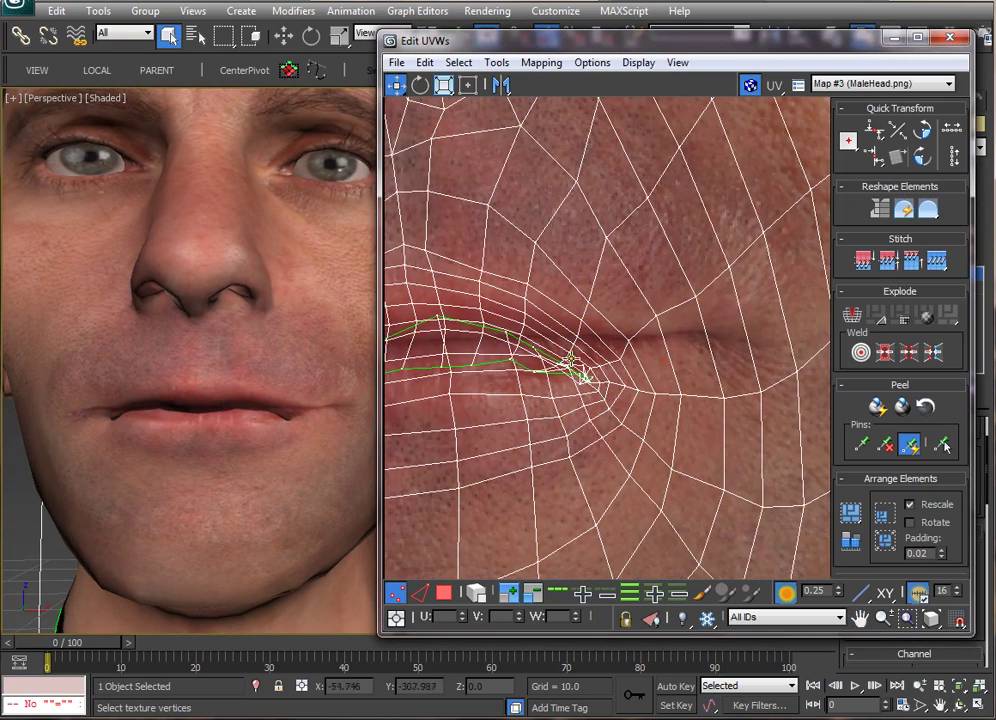
pyautogui.click(599, 387)
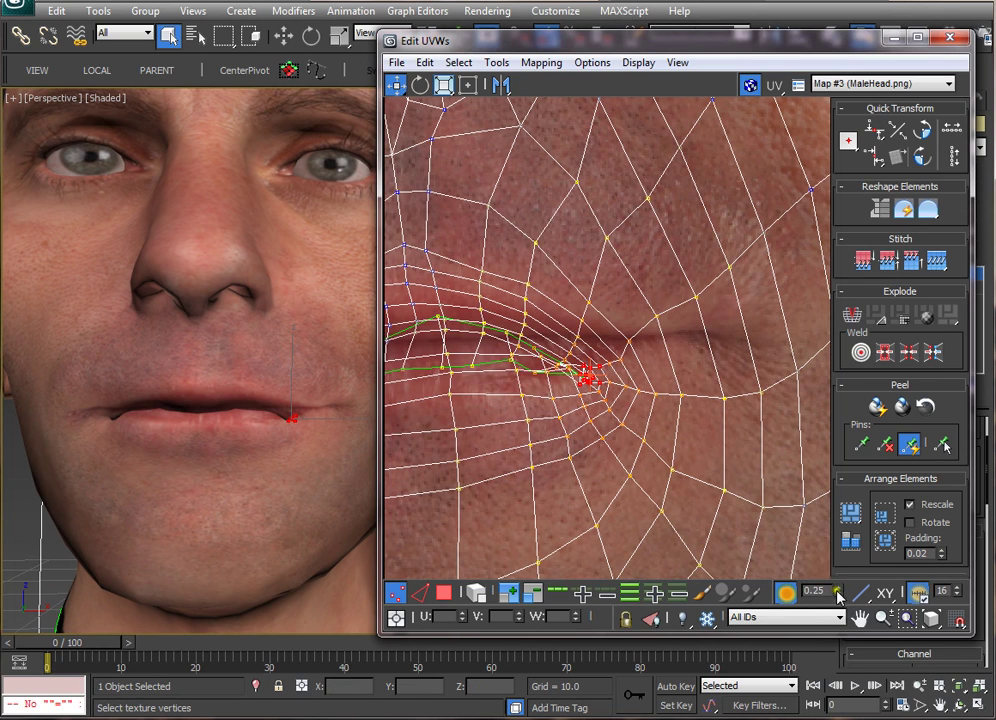
pyautogui.scroll(-3, 668, 425)
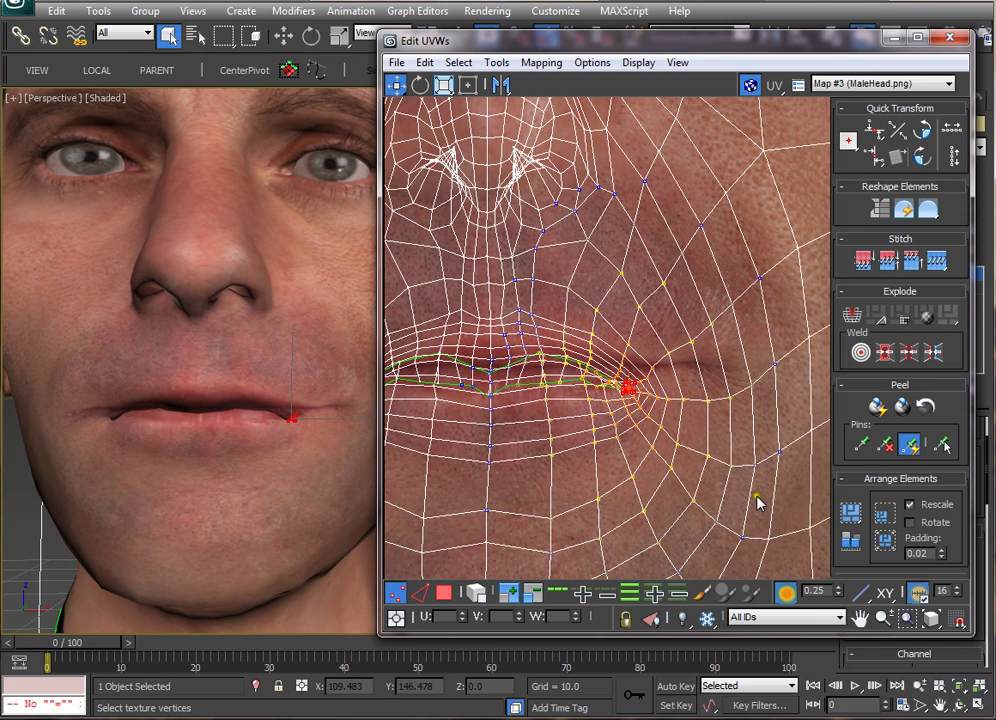
pyautogui.moveTo(840, 591); pyautogui.dragTo(835, 597)
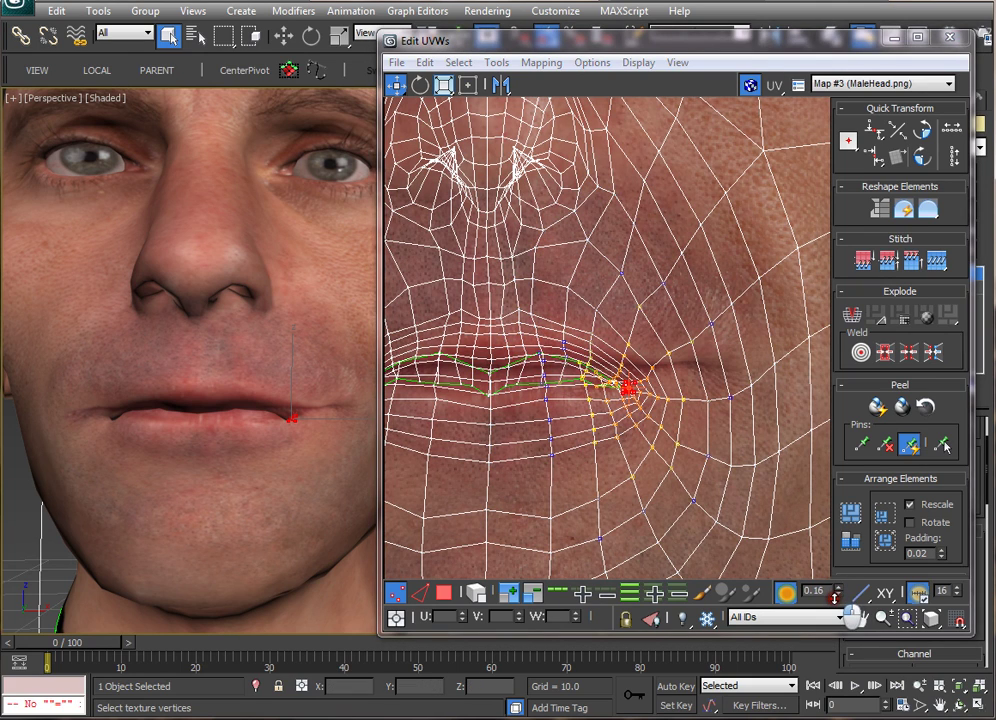
pyautogui.scroll(5, 660, 473)
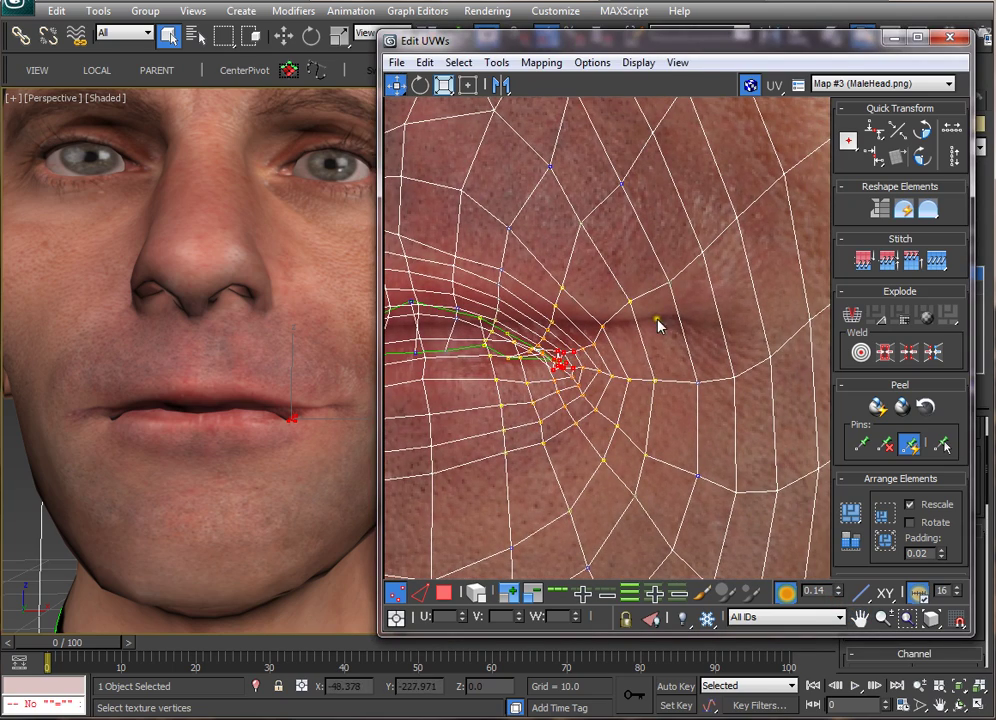
pyautogui.moveTo(562, 362)
pyautogui.mouseDown()
pyautogui.moveTo(676, 326)
pyautogui.moveTo(607, 359)
pyautogui.moveTo(682, 330)
pyautogui.moveTo(567, 377)
pyautogui.moveTo(651, 334)
pyautogui.moveTo(566, 362)
pyautogui.mouseUp()
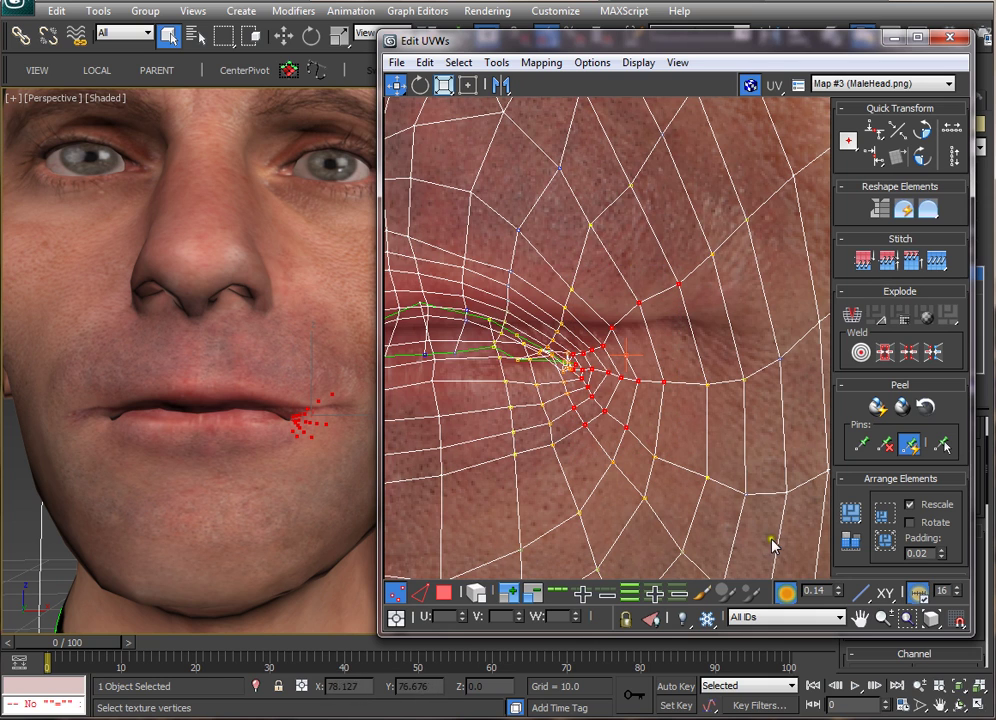
# Step: Set the soft-selection falloff to 0.2 and try pulling the left mouth corner's outer UV vertices outward and up
pyautogui.click(842, 588)
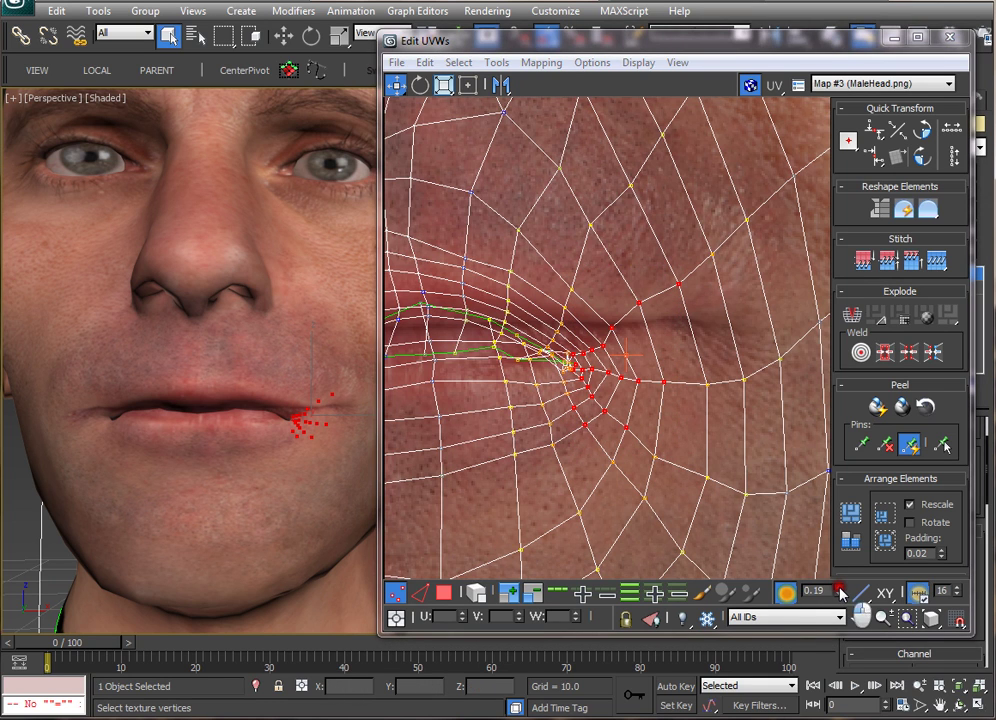
pyautogui.click(842, 588)
pyautogui.moveTo(585, 365); pyautogui.dragTo(695, 328)
pyautogui.keyDown('alt'); pyautogui.moveTo(330, 418); pyautogui.dragTo(234, 426, button='middle'); pyautogui.keyUp('alt')
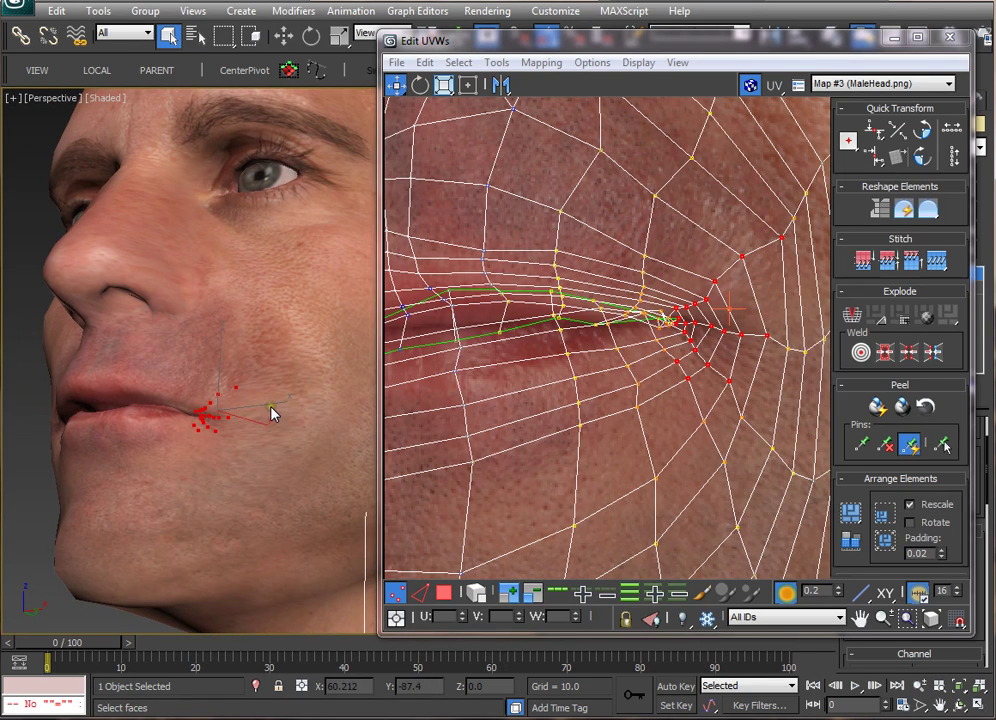
# Step: Move the UV vertices around the left mouth corner outward and up toward the end of the textured lip line
pyautogui.moveTo(646, 454); pyautogui.dragTo(556, 494, button='middle')
pyautogui.moveTo(638, 430); pyautogui.dragTo(655, 415, button='middle')
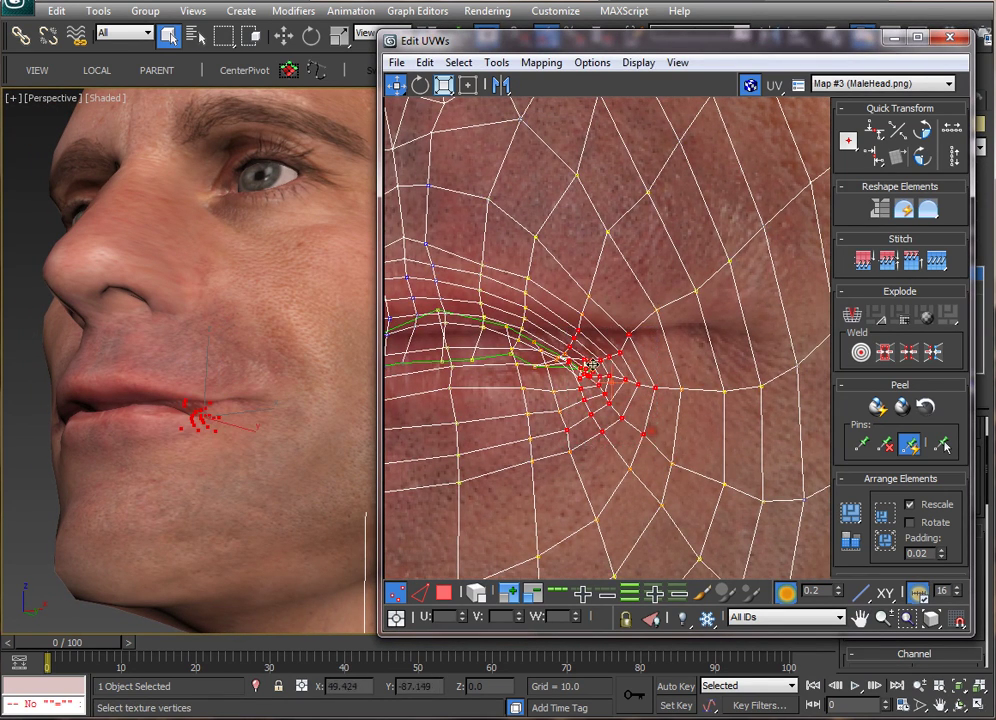
pyautogui.scroll(5, 595, 363)
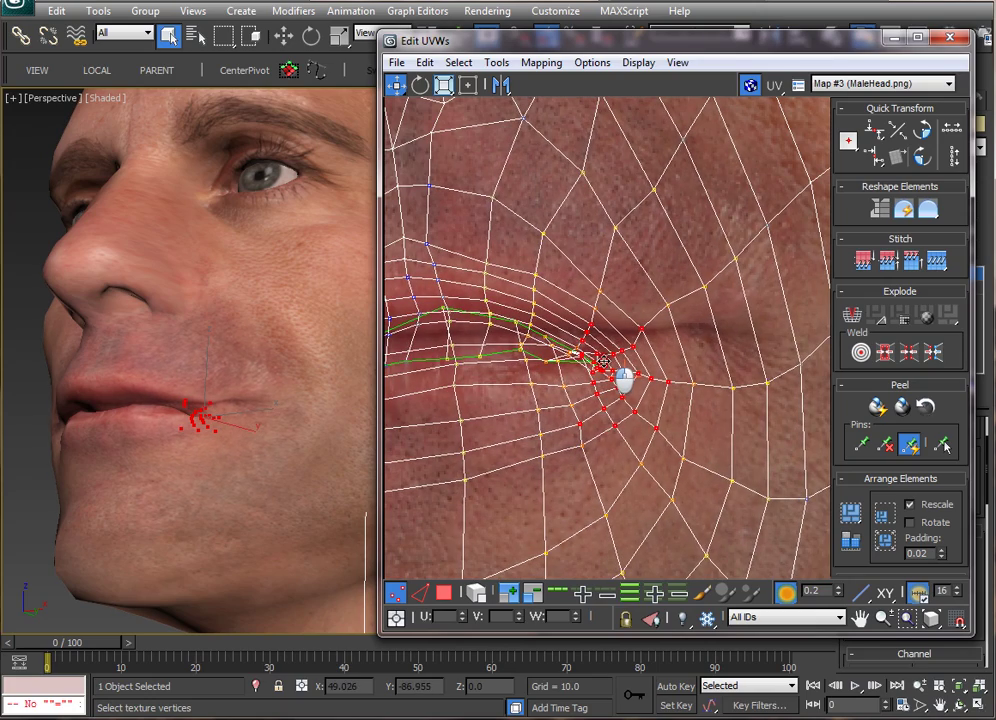
pyautogui.moveTo(604, 359); pyautogui.dragTo(625, 338)
pyautogui.keyDown('alt'); pyautogui.moveTo(275, 390); pyautogui.dragTo(307, 411, button='middle'); pyautogui.keyUp('alt')
# Step: Select a single UV vertex on the left cheek, outward from the mouth corner
pyautogui.moveTo(656, 411); pyautogui.dragTo(608, 348, button='middle')
pyautogui.scroll(-2, 571, 402)
pyautogui.moveTo(323, 412)
pyautogui.keyDown('alt'); pyautogui.mouseDown(button='middle')
pyautogui.moveTo(290, 406)
pyautogui.moveTo(308, 400)
pyautogui.mouseUp(button='middle'); pyautogui.keyUp('alt')
pyautogui.click(604, 330)
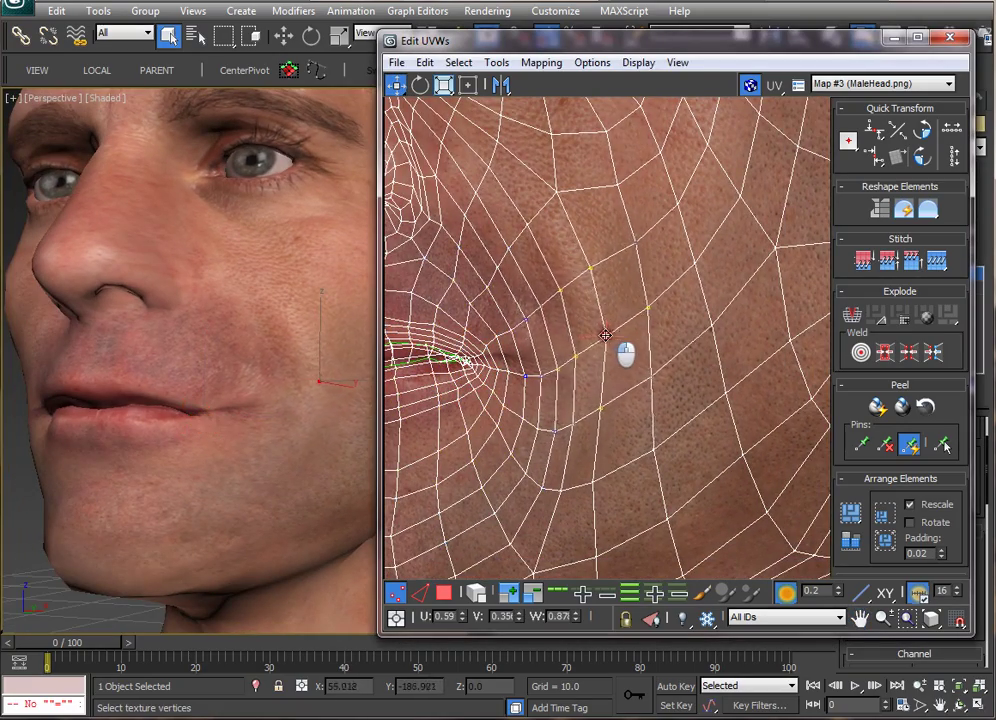
# Step: Reposition the UV vertices on the cheek beside the character's left mouth corner to refine the crease texture there
pyautogui.click(595, 268)
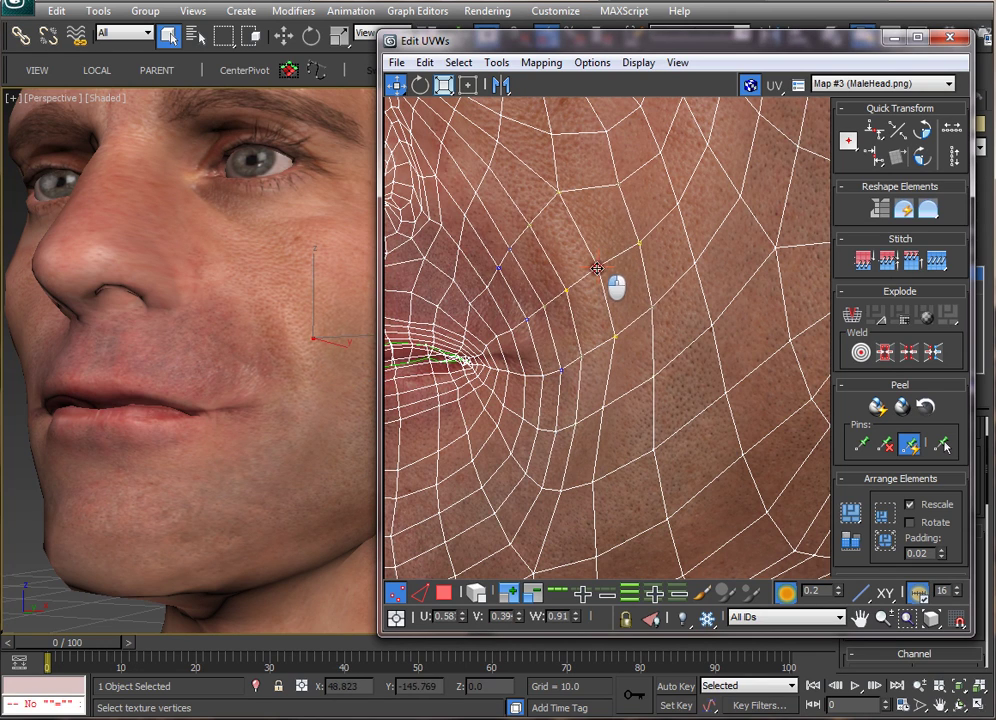
pyautogui.click(660, 381)
pyautogui.click(616, 411)
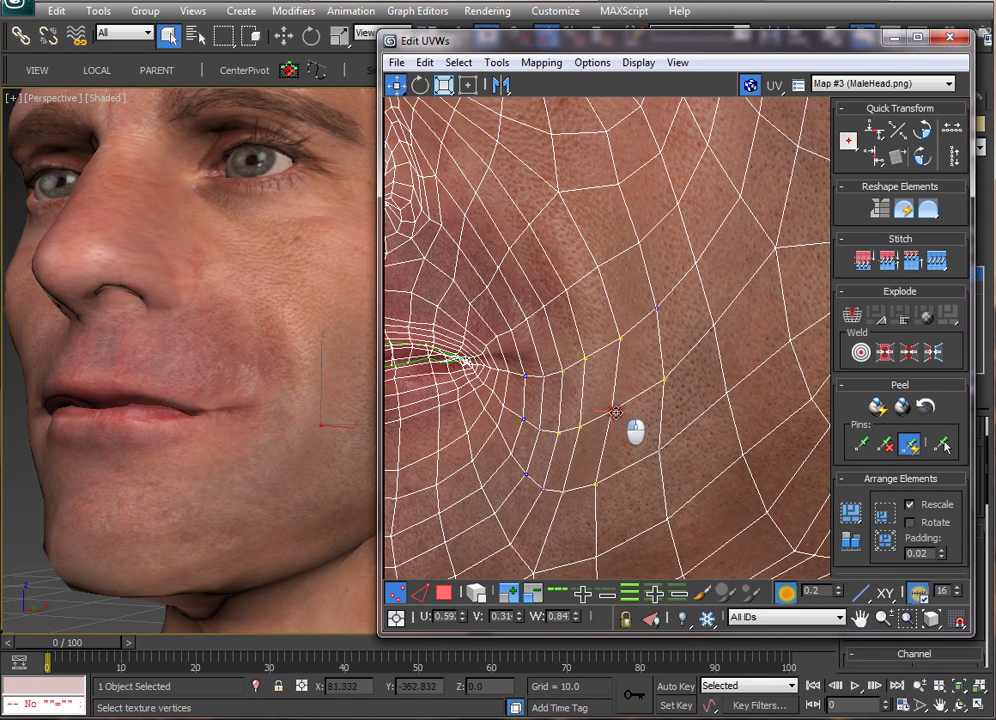
pyautogui.click(606, 484)
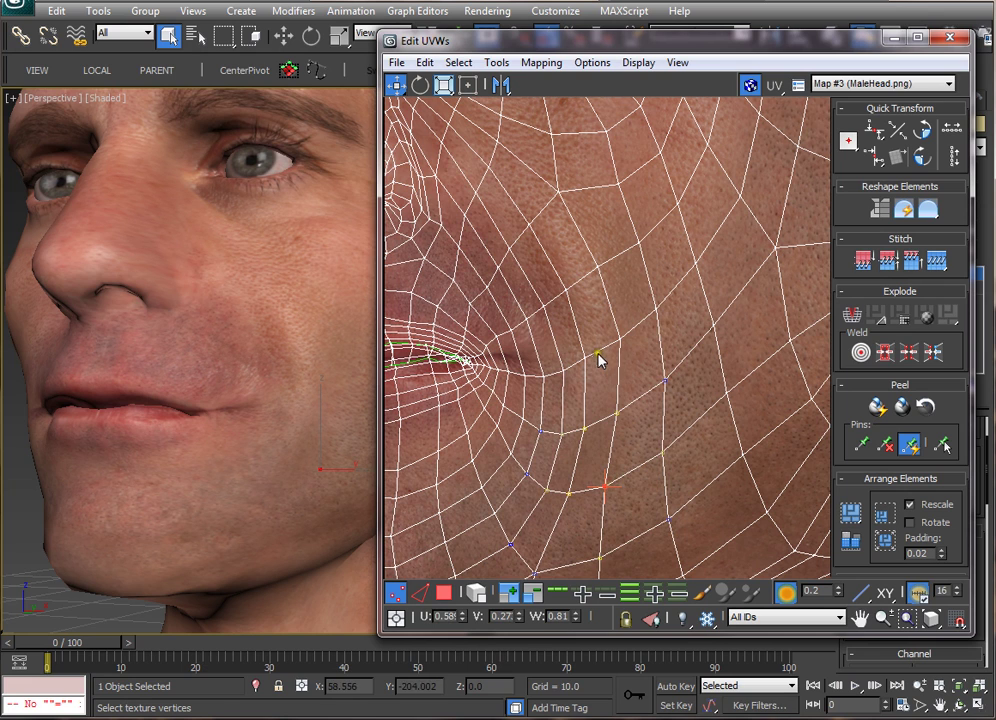
pyautogui.click(620, 340)
pyautogui.keyDown('alt'); pyautogui.moveTo(318, 408); pyautogui.dragTo(303, 447, button='middle'); pyautogui.keyUp('alt')
pyautogui.keyDown('alt'); pyautogui.moveTo(286, 419); pyautogui.dragTo(292, 420); pyautogui.keyUp('alt')
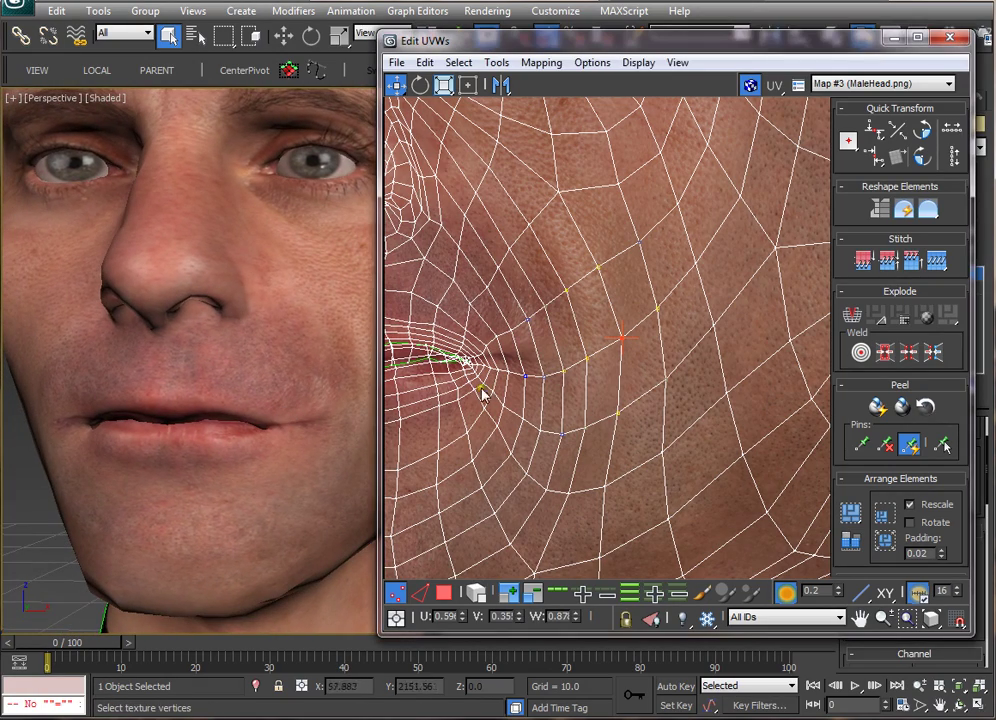
# Step: Move the cluster of UV vertices at the character's right mouth corner outward toward the painted lip corner
pyautogui.moveTo(505, 377); pyautogui.dragTo(565, 380, button='middle')
pyautogui.scroll(5, 556, 376)
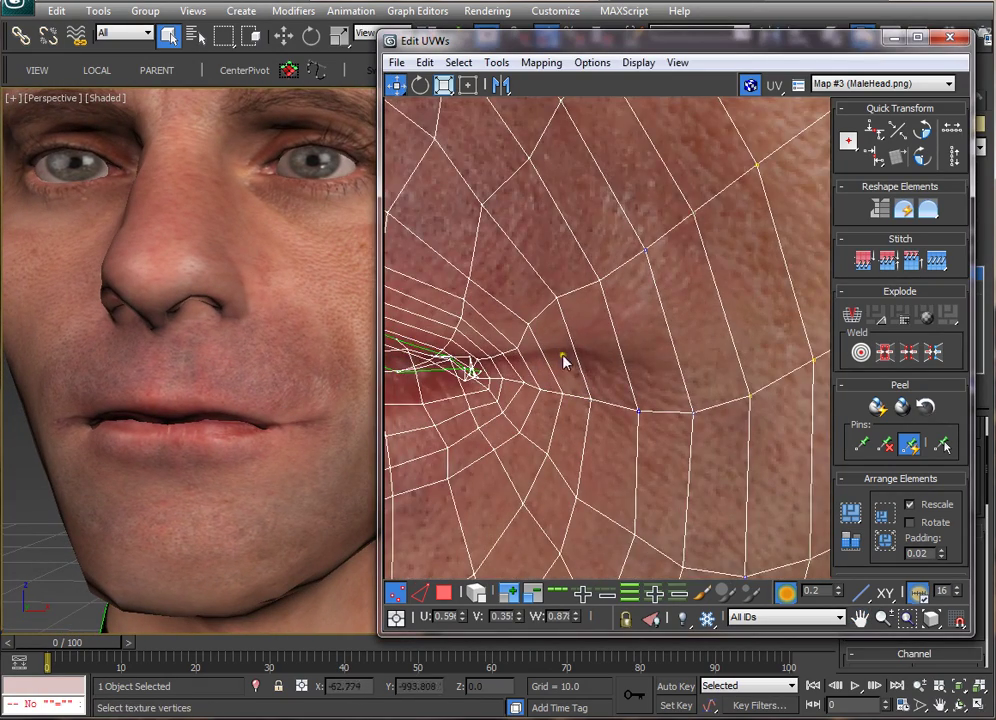
pyautogui.moveTo(290, 410)
pyautogui.keyDown('alt'); pyautogui.mouseDown(button='middle')
pyautogui.moveTo(267, 402)
pyautogui.moveTo(302, 418)
pyautogui.moveTo(290, 415)
pyautogui.mouseUp(button='middle'); pyautogui.keyUp('alt')
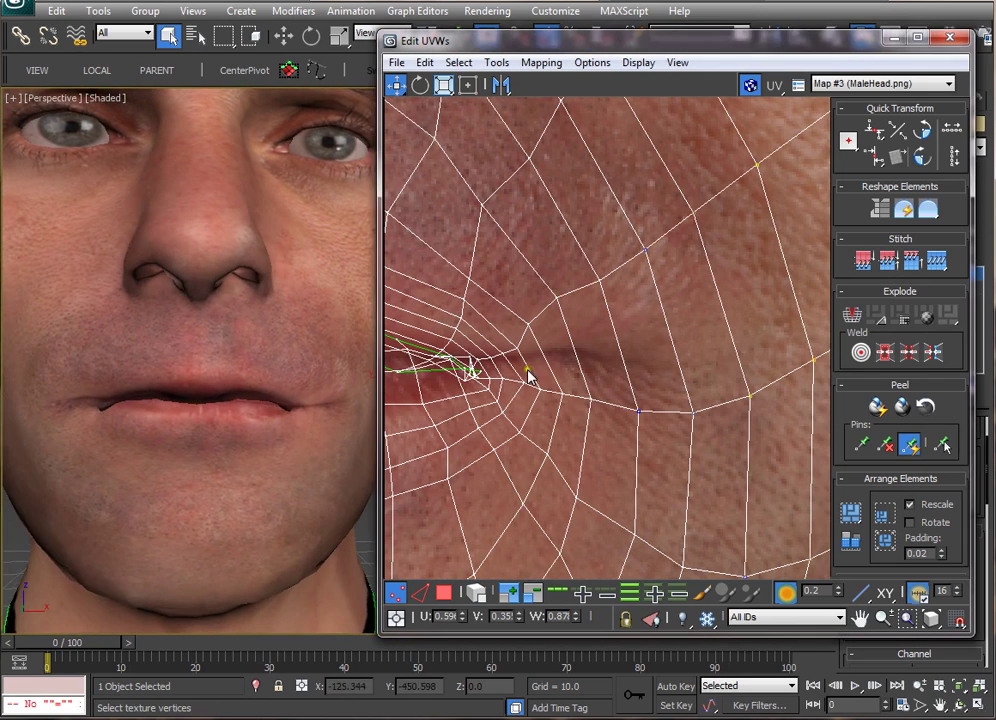
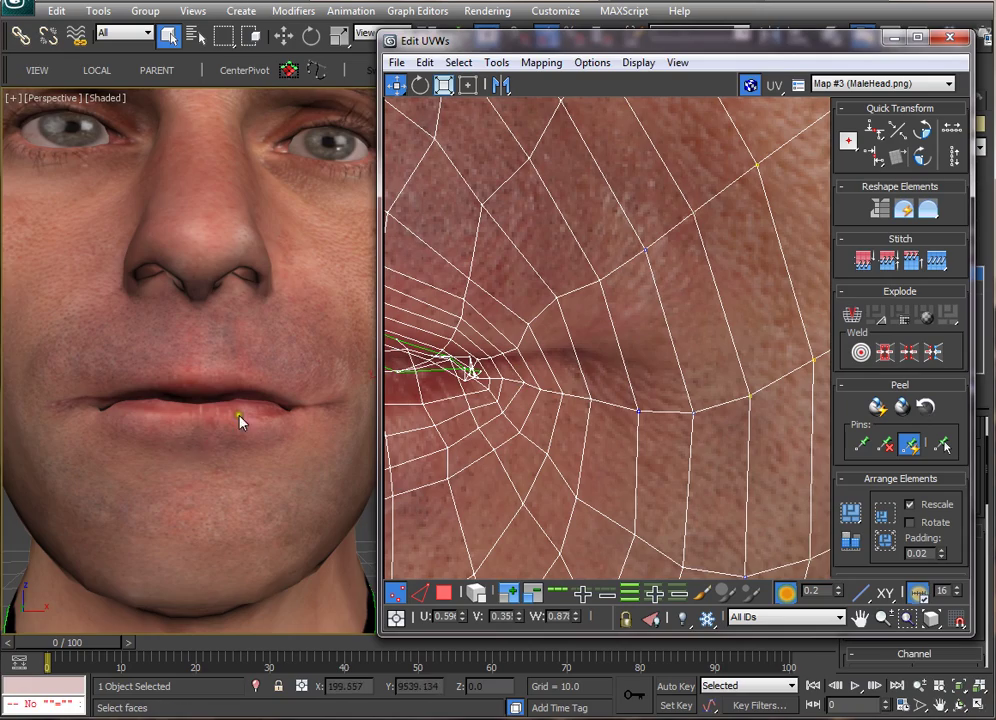
pyautogui.keyDown('alt'); pyautogui.moveTo(240, 421); pyautogui.dragTo(262, 429, button='middle'); pyautogui.keyUp('alt')
pyautogui.moveTo(458, 433); pyautogui.dragTo(695, 405, button='middle')
pyautogui.scroll(-3, 587, 431)
pyautogui.moveTo(582, 434); pyautogui.dragTo(704, 448, button='middle')
pyautogui.moveTo(518, 443); pyautogui.dragTo(629, 422, button='middle')
pyautogui.scroll(1, 540, 411)
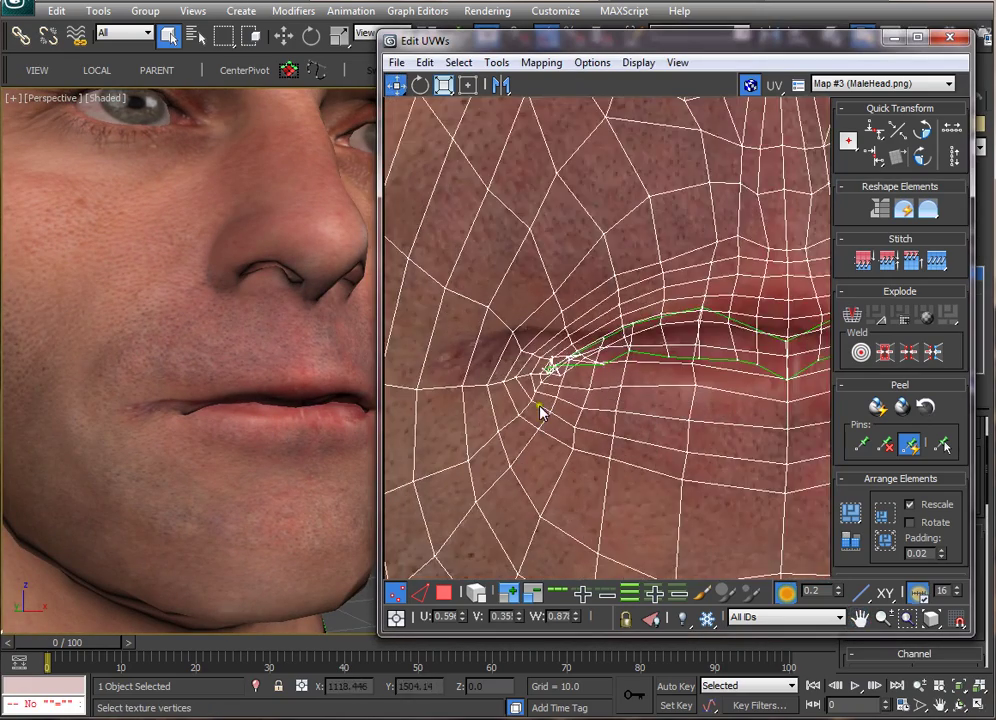
pyautogui.scroll(1, 540, 412)
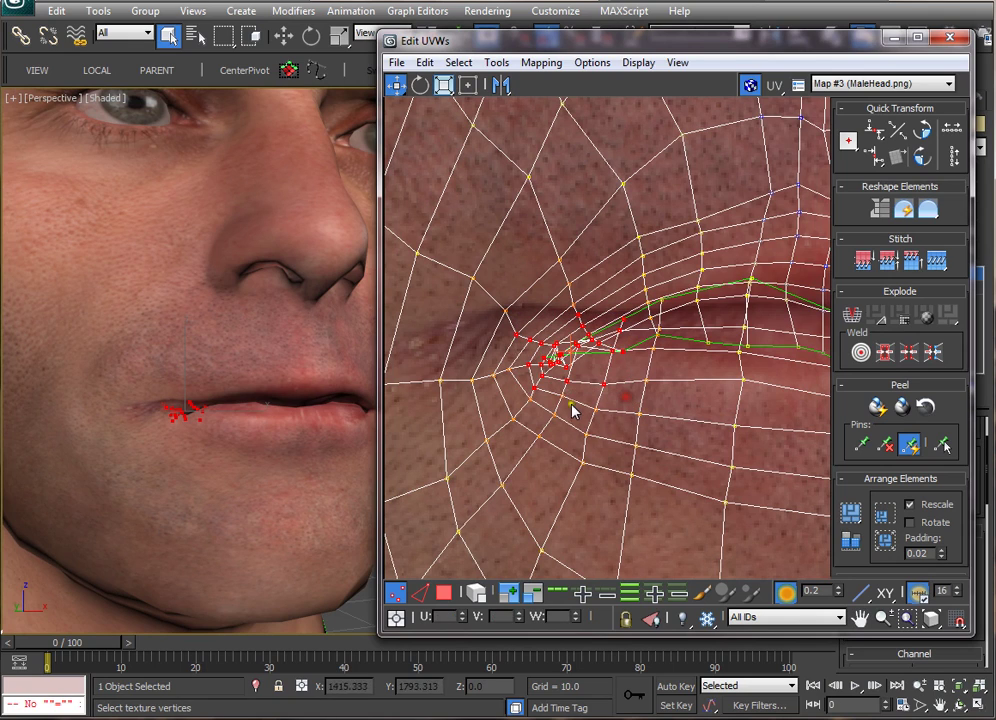
pyautogui.moveTo(547, 355); pyautogui.dragTo(514, 345, button='middle')
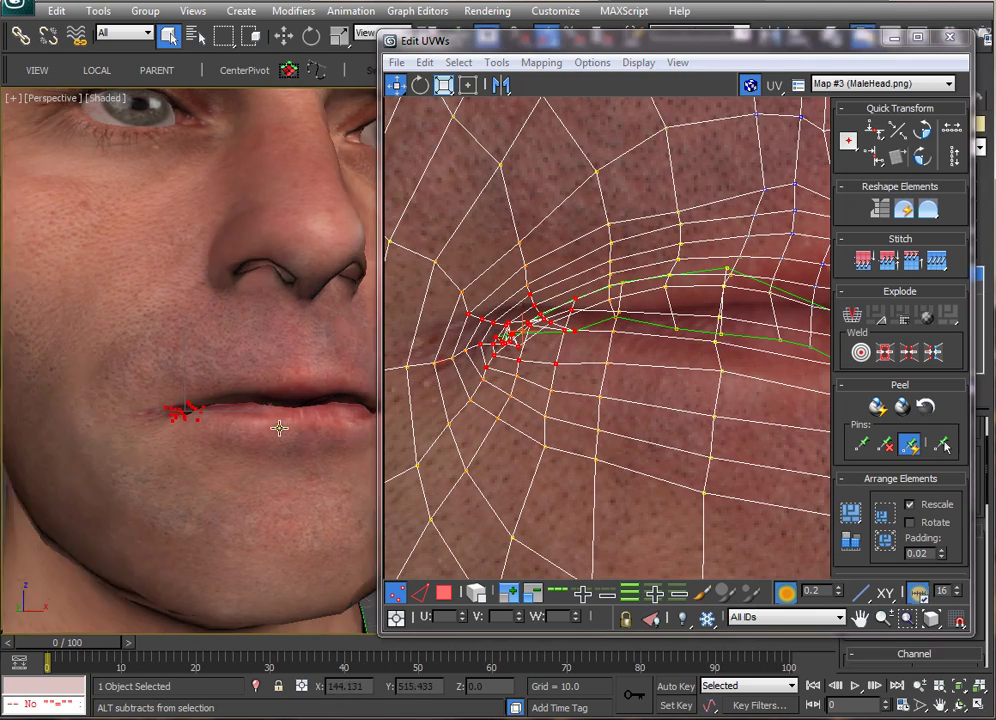
# Step: Show edged faces in the viewport and adjust the height of the centre lower-lip UV vertex against the lip texture
pyautogui.moveTo(276, 422)
pyautogui.keyDown('alt'); pyautogui.mouseDown(button='middle')
pyautogui.moveTo(233, 433)
pyautogui.moveTo(304, 433)
pyautogui.moveTo(248, 437)
pyautogui.moveTo(173, 467)
pyautogui.moveTo(274, 455)
pyautogui.moveTo(213, 456)
pyautogui.moveTo(269, 460)
pyautogui.moveTo(278, 497)
pyautogui.moveTo(258, 487)
pyautogui.mouseUp(button='middle'); pyautogui.keyUp('alt')
pyautogui.press('F4')
pyautogui.moveTo(592, 432); pyautogui.dragTo(385, 450, button='middle')
pyautogui.moveTo(664, 430); pyautogui.dragTo(647, 428, button='middle')
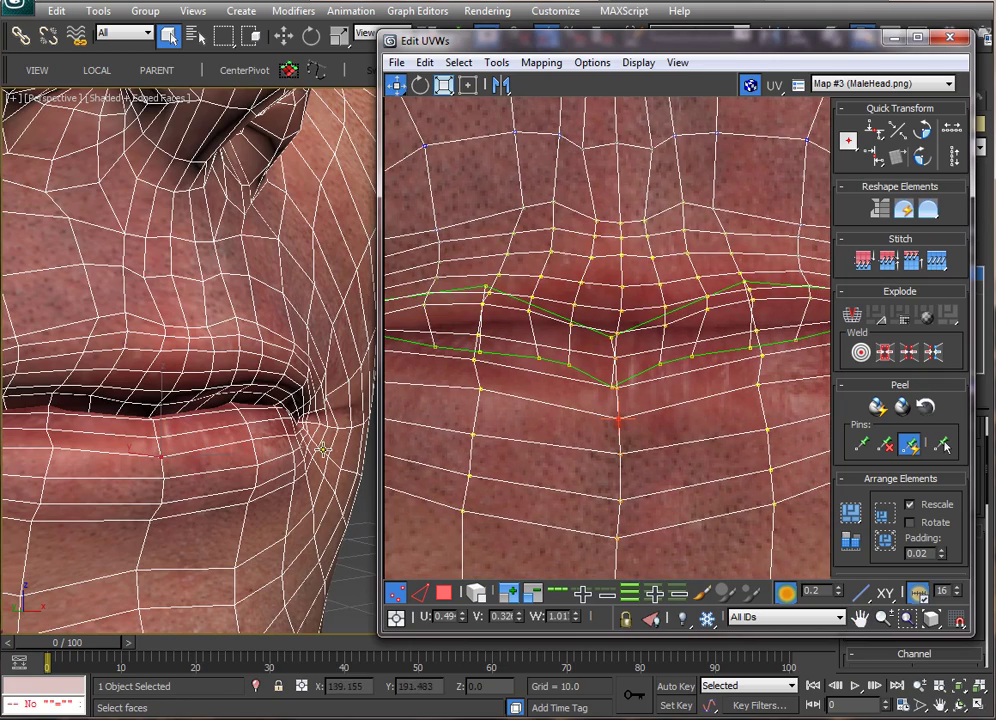
pyautogui.moveTo(620, 419); pyautogui.dragTo(617, 391, button='middle')
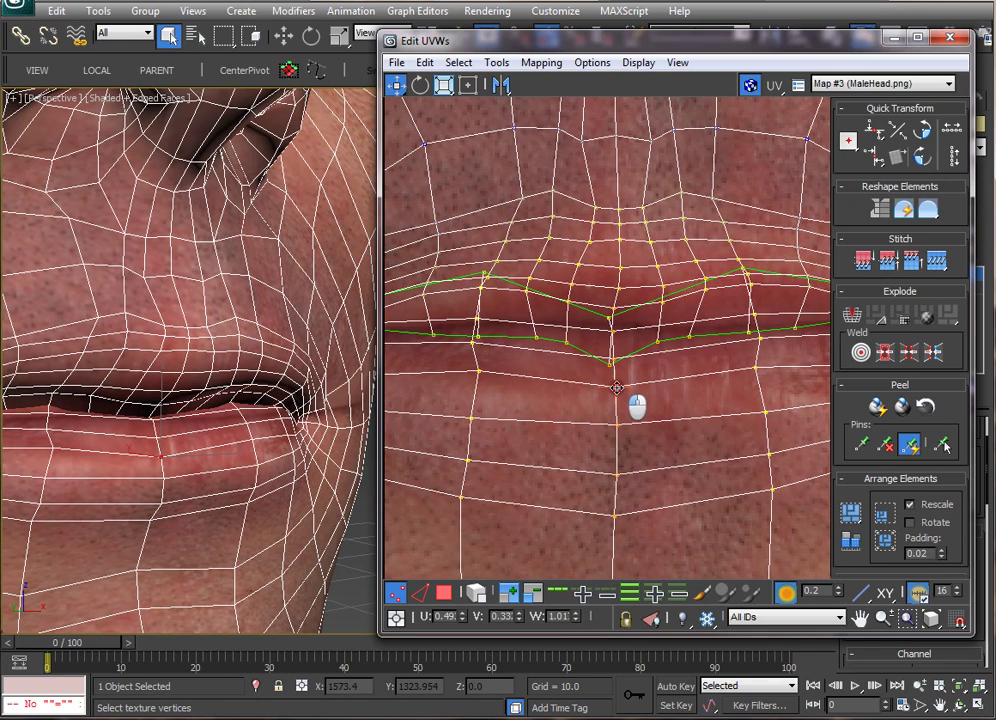
pyautogui.moveTo(617, 388); pyautogui.dragTo(617, 405)
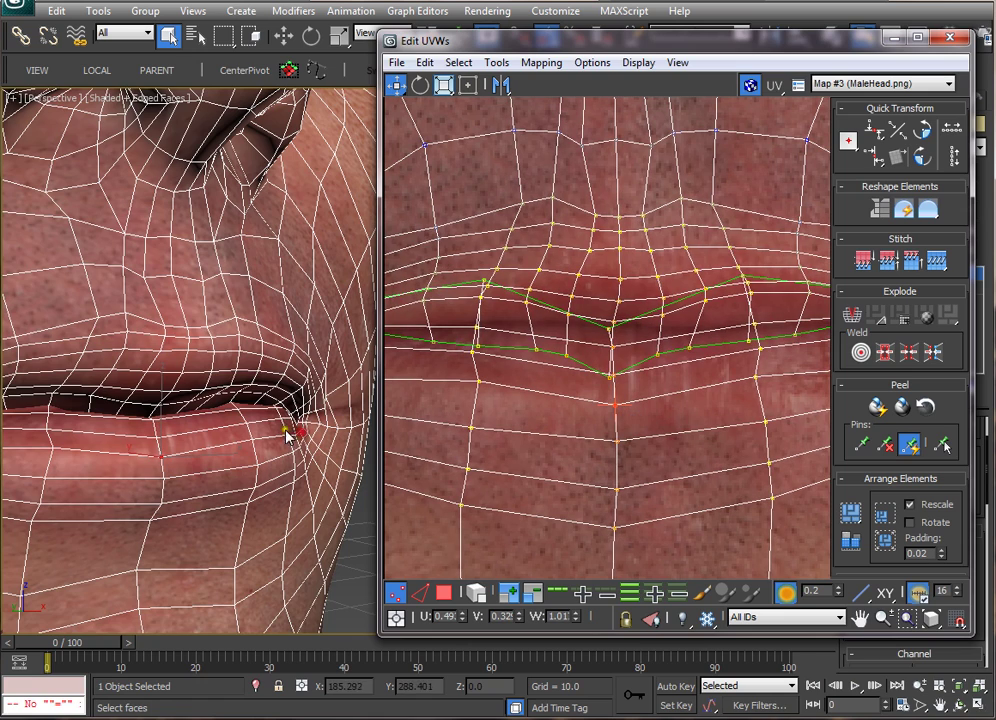
# Step: Hide the edged faces and nudge the centre lower-lip UV vertex slightly upward
pyautogui.scroll(-1, 280, 443)
pyautogui.press('F4')
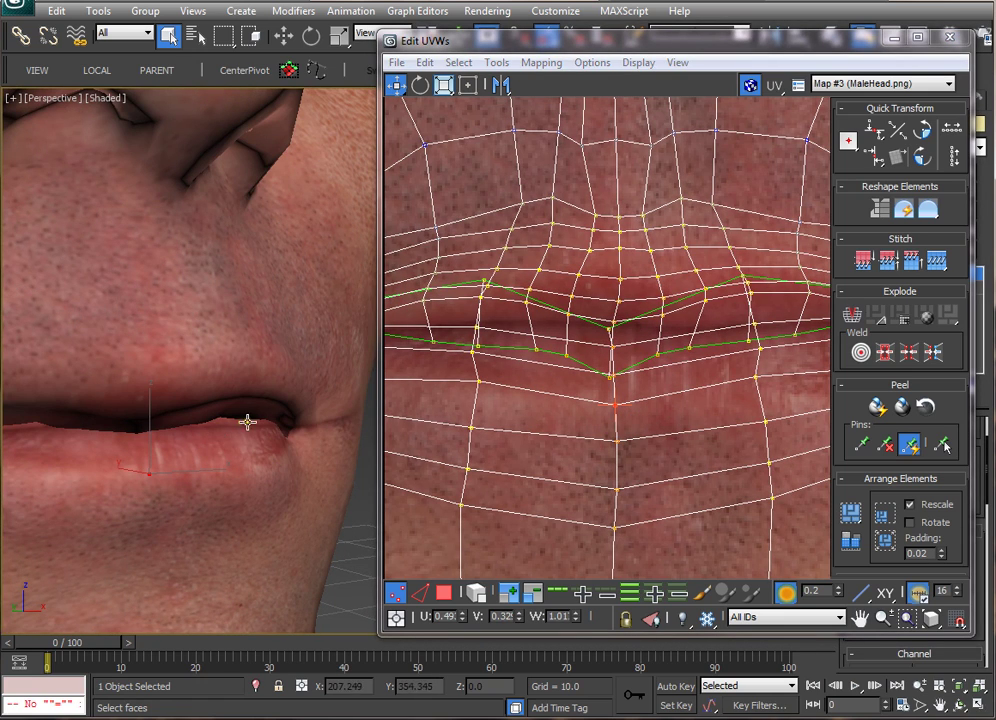
pyautogui.moveTo(589, 442); pyautogui.dragTo(633, 451, button='middle')
pyautogui.moveTo(657, 417)
pyautogui.mouseDown()
pyautogui.moveTo(659, 429)
pyautogui.moveTo(667, 424)
pyautogui.moveTo(665, 370)
pyautogui.moveTo(664, 403)
pyautogui.mouseUp()
# Step: Inspect the lip and mouth-corner texture on the head from the front and both sides
pyautogui.moveTo(738, 405); pyautogui.dragTo(832, 410, button='middle')
pyautogui.moveTo(619, 429); pyautogui.dragTo(622, 431, button='middle')
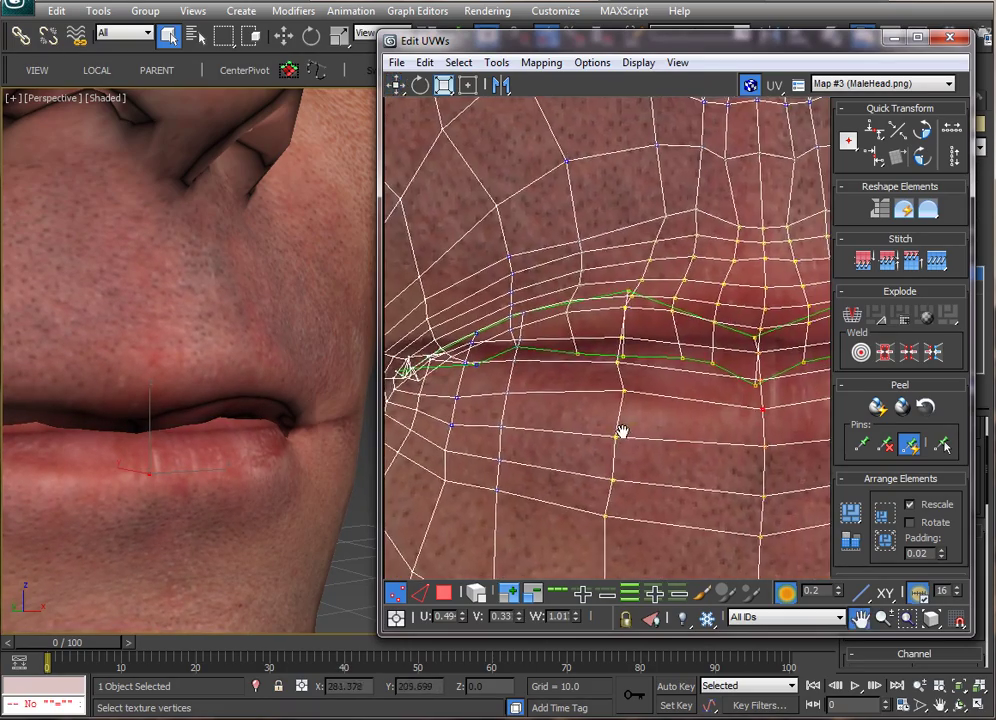
pyautogui.keyDown('alt'); pyautogui.moveTo(288, 430); pyautogui.dragTo(271, 450, button='middle'); pyautogui.keyUp('alt')
pyautogui.scroll(-4, 303, 443)
pyautogui.scroll(-2, 271, 450)
pyautogui.moveTo(271, 450); pyautogui.dragTo(216, 478, button='middle')
pyautogui.scroll(-3, 292, 506)
pyautogui.scroll(-2, 285, 503)
pyautogui.scroll(5, 285, 503)
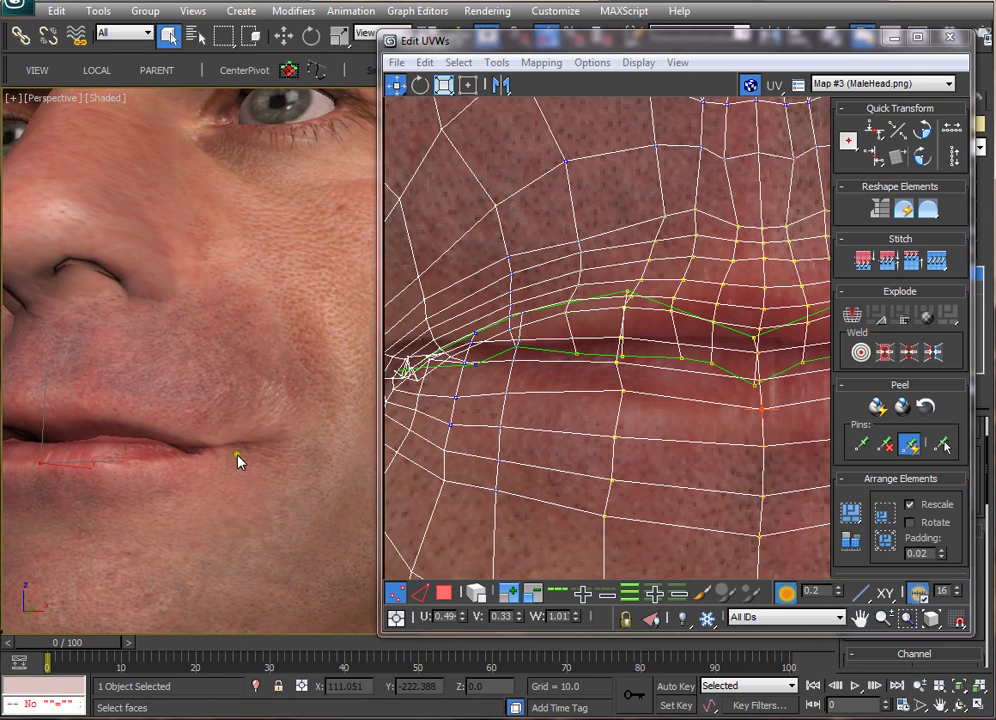
pyautogui.moveTo(257, 470)
pyautogui.keyDown('alt'); pyautogui.mouseDown(button='middle')
pyautogui.moveTo(287, 485)
pyautogui.moveTo(247, 462)
pyautogui.moveTo(271, 473)
pyautogui.mouseUp(button='middle'); pyautogui.keyUp('alt')
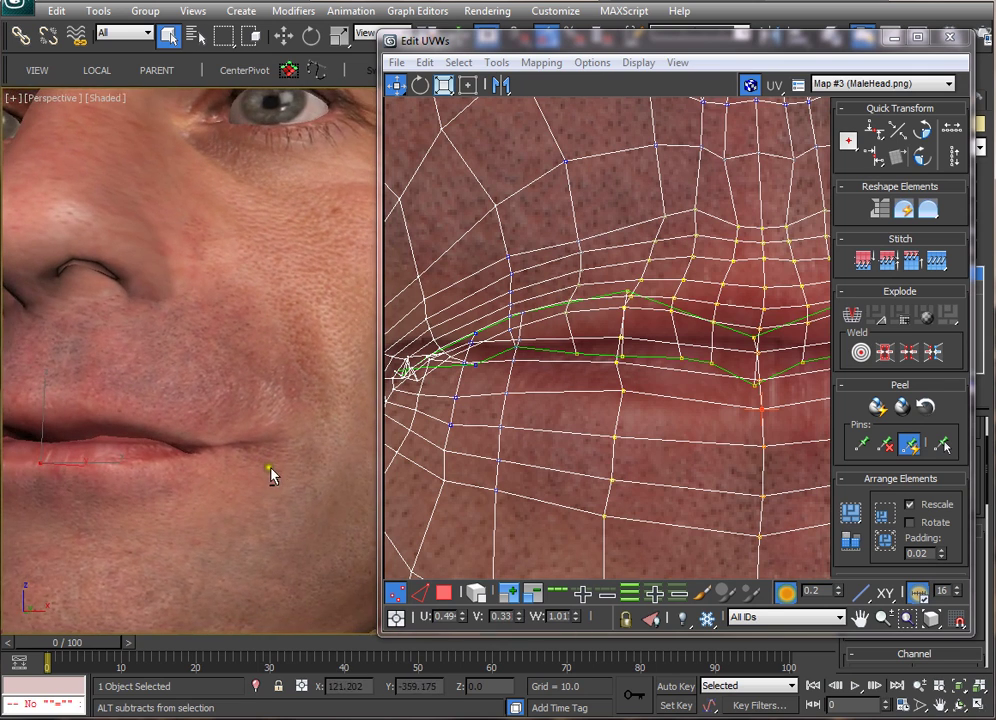
pyautogui.keyDown('alt'); pyautogui.moveTo(209, 348); pyautogui.dragTo(151, 373, button='middle'); pyautogui.keyUp('alt')
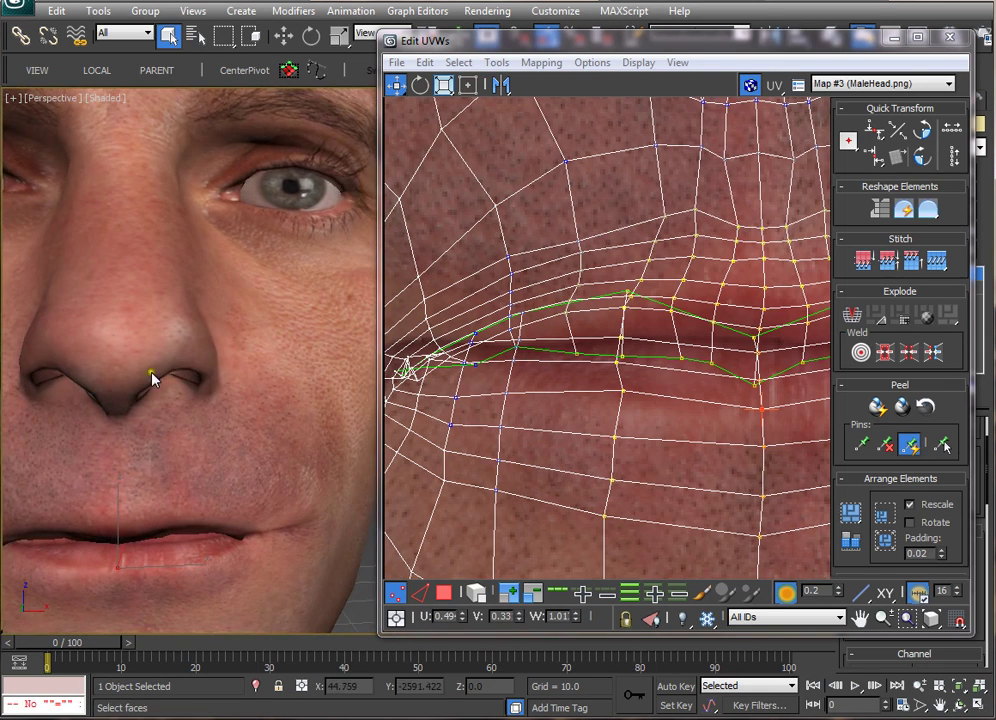
pyautogui.moveTo(216, 436); pyautogui.dragTo(244, 424, button='middle')
pyautogui.scroll(-3, 240, 478)
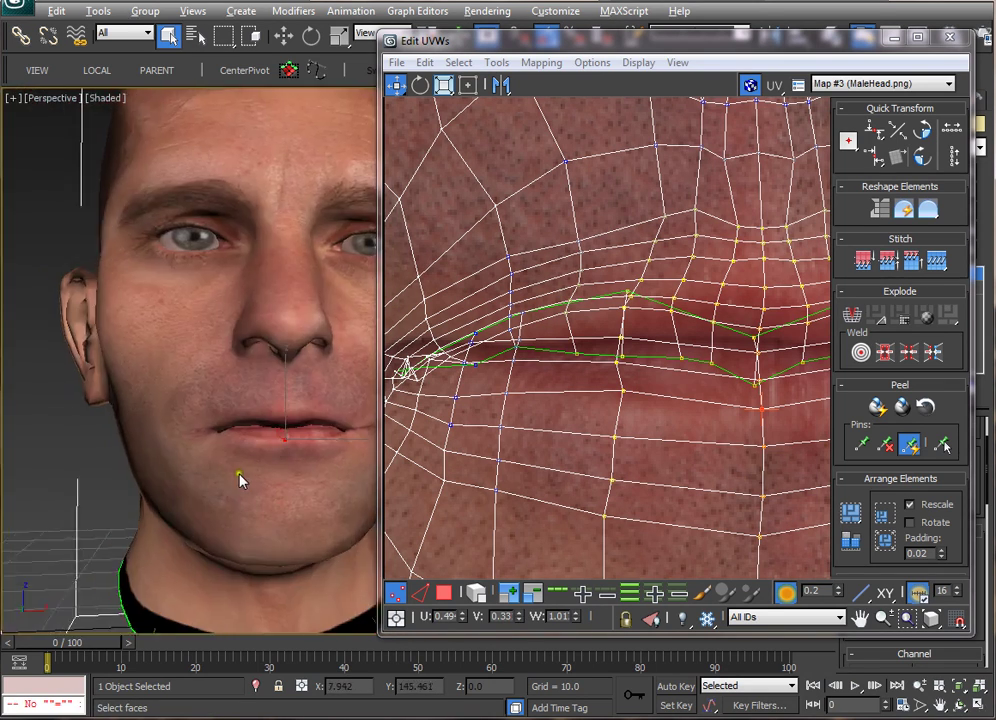
pyautogui.keyDown('alt'); pyautogui.moveTo(240, 478); pyautogui.dragTo(138, 545, button='middle'); pyautogui.keyUp('alt')
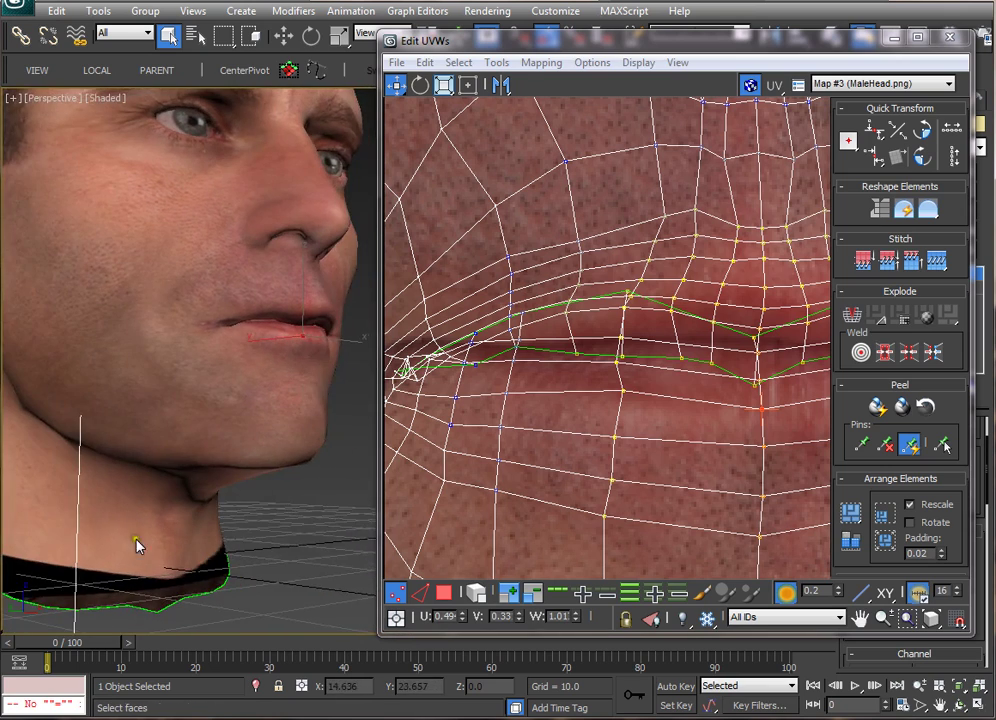
# Step: Examine the whole head and the UV layout around the chin and neck against the texture map
pyautogui.scroll(-4, 138, 578)
pyautogui.keyDown('alt'); pyautogui.moveTo(233, 542); pyautogui.dragTo(290, 510, button='middle'); pyautogui.keyUp('alt')
pyautogui.scroll(-2, 605, 427)
pyautogui.scroll(2, 605, 427)
pyautogui.scroll(-1, 618, 382)
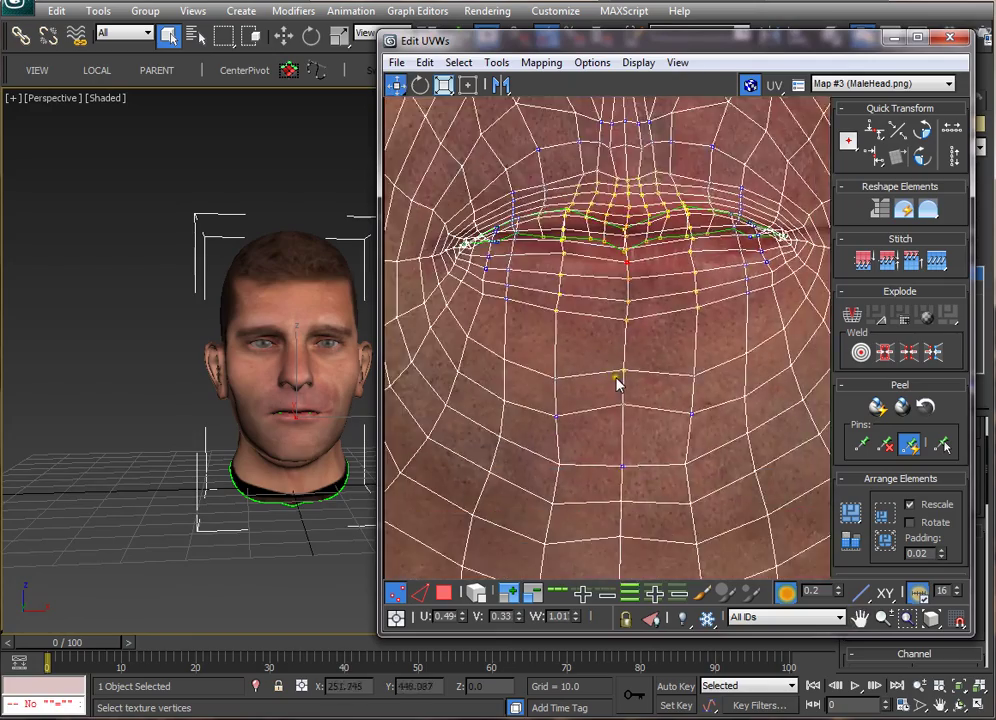
pyautogui.scroll(1, 648, 456)
pyautogui.scroll(2, 648, 456)
pyautogui.scroll(-4, 656, 356)
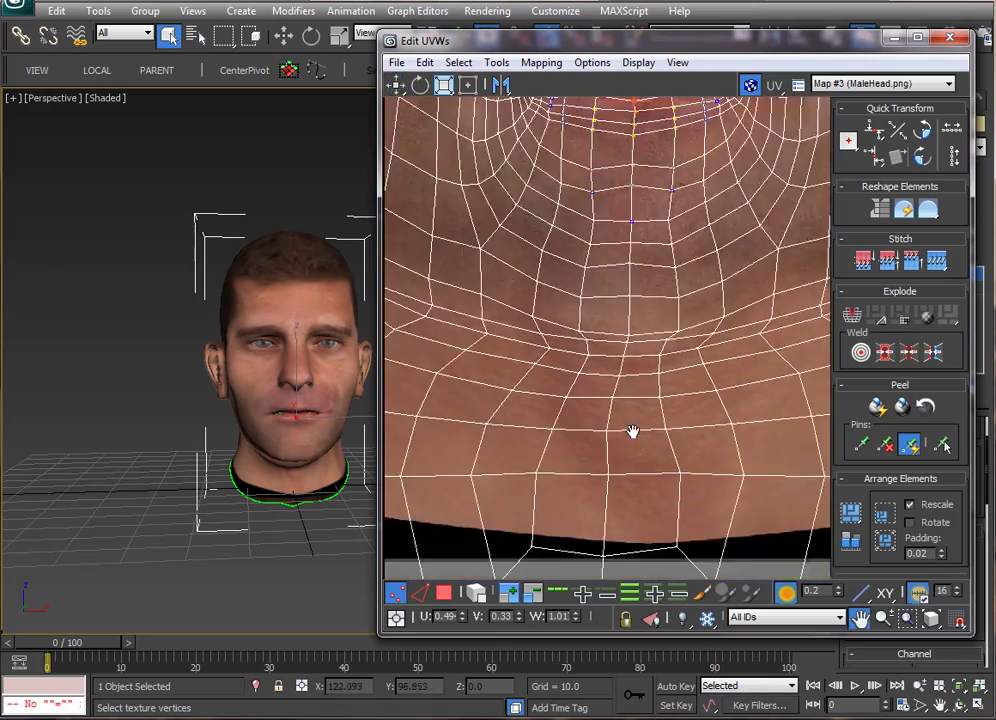
pyautogui.scroll(1, 603, 483)
pyautogui.scroll(-3, 596, 445)
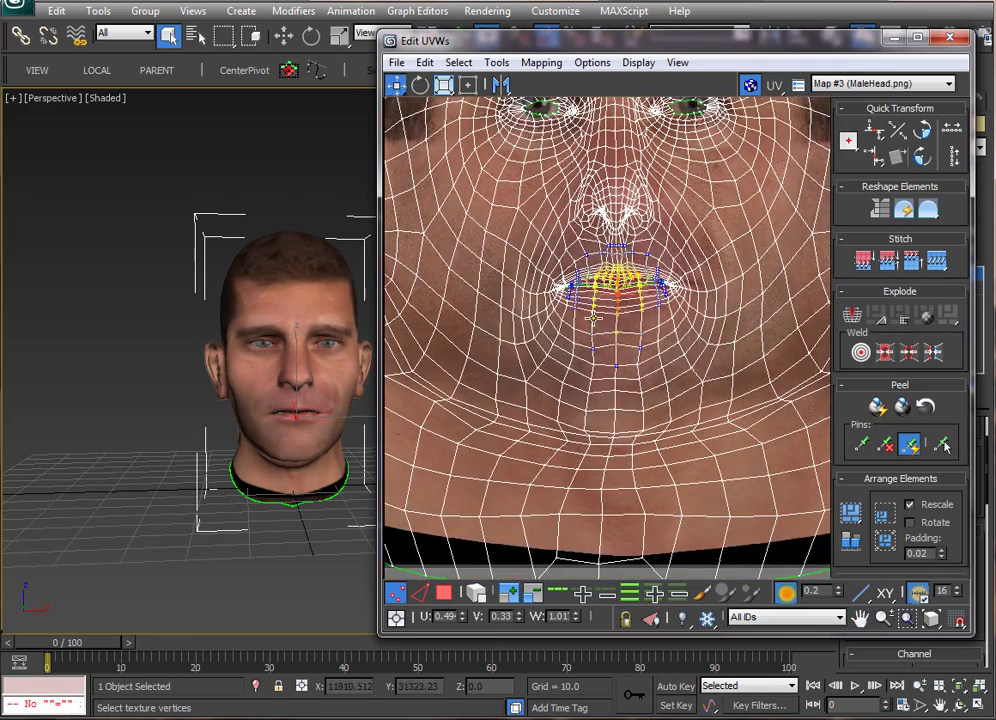
pyautogui.scroll(5, 611, 440)
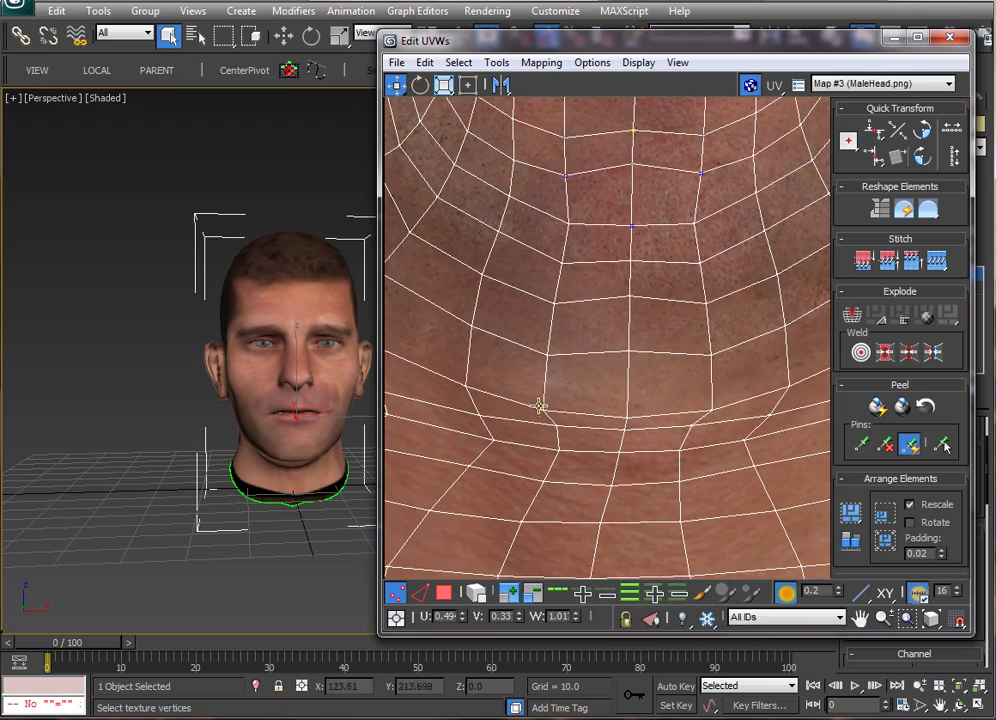
pyautogui.scroll(-6, 614, 360)
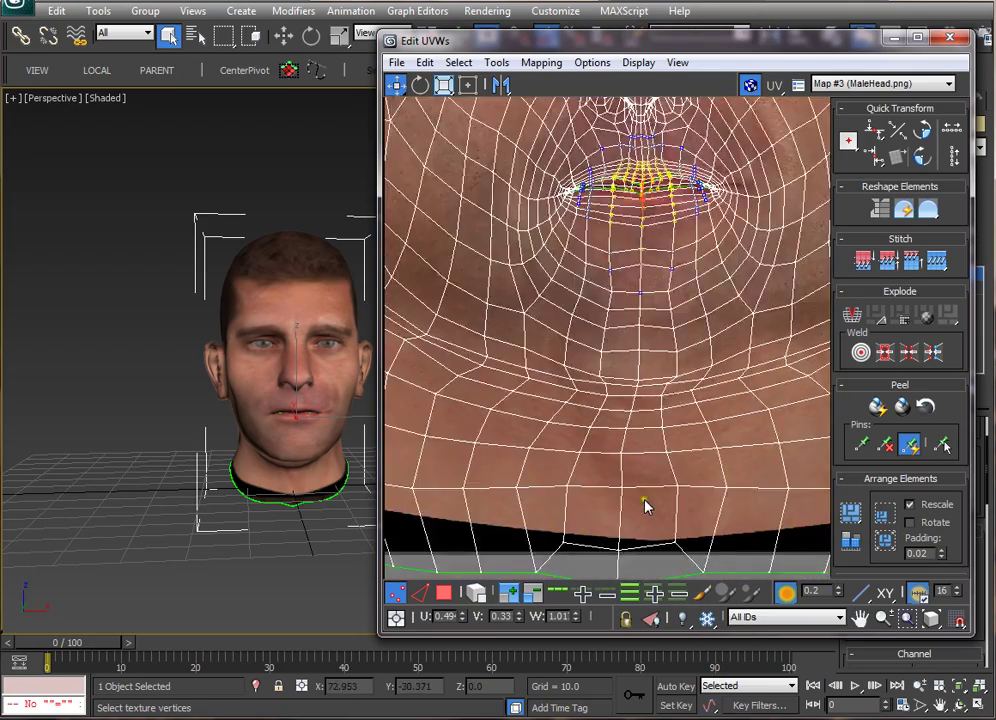
pyautogui.scroll(-4, 614, 482)
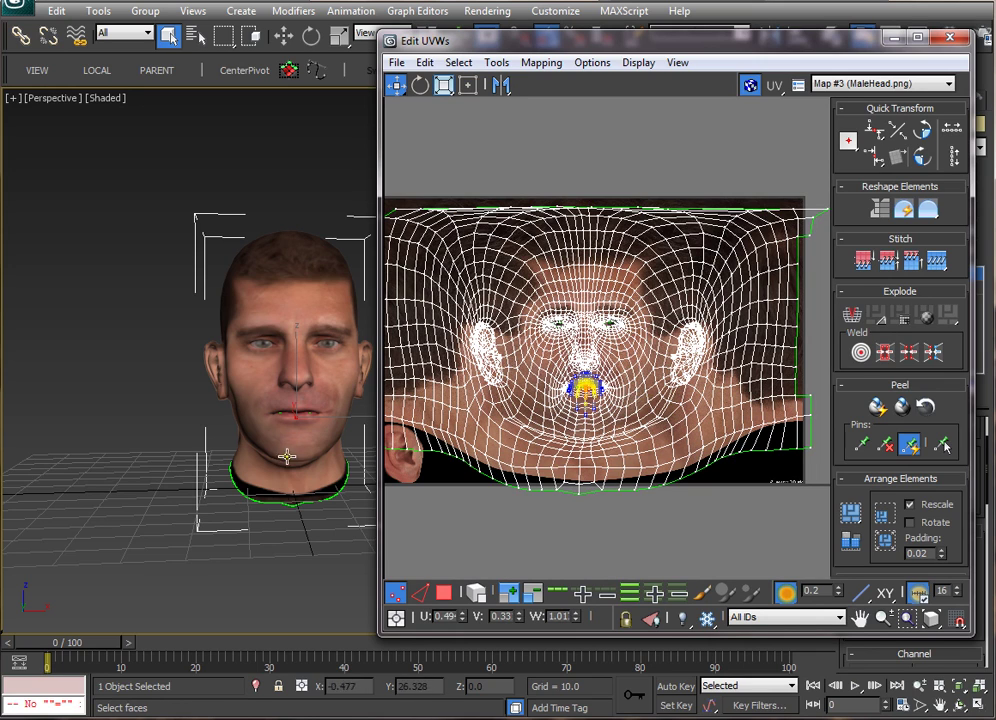
# Step: Raise the UV vertices along the front of the neck's lower border from the black area onto the skin texture
pyautogui.keyDown('alt'); pyautogui.moveTo(253, 475); pyautogui.dragTo(335, 474, button='middle'); pyautogui.keyUp('alt')
pyautogui.scroll(4, 582, 491)
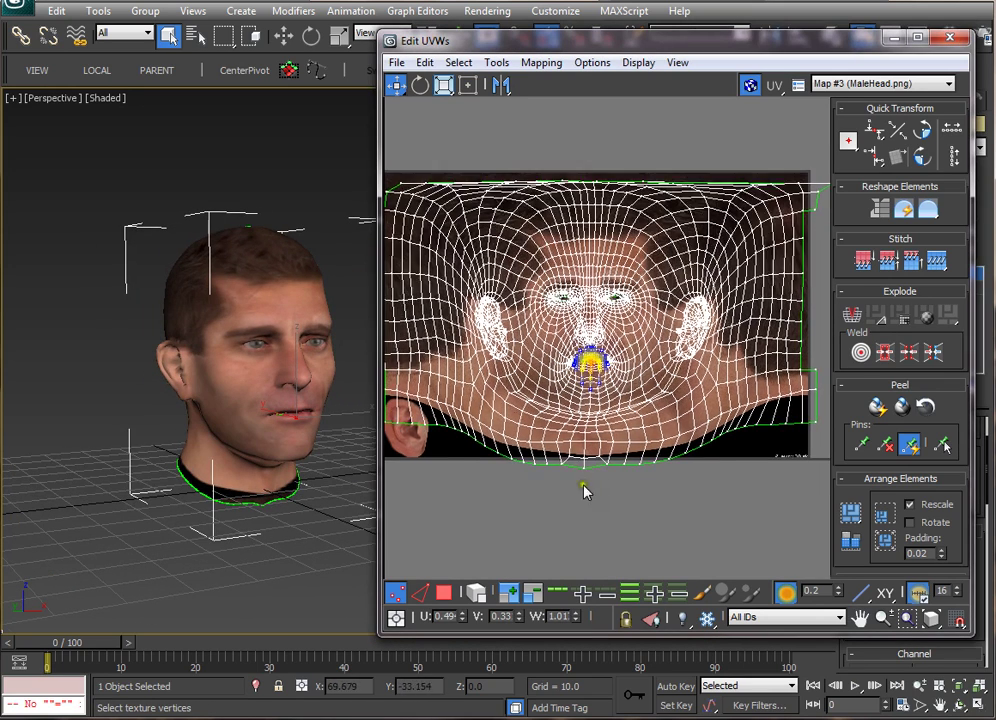
pyautogui.scroll(2, 576, 505)
pyautogui.moveTo(663, 376); pyautogui.dragTo(677, 347)
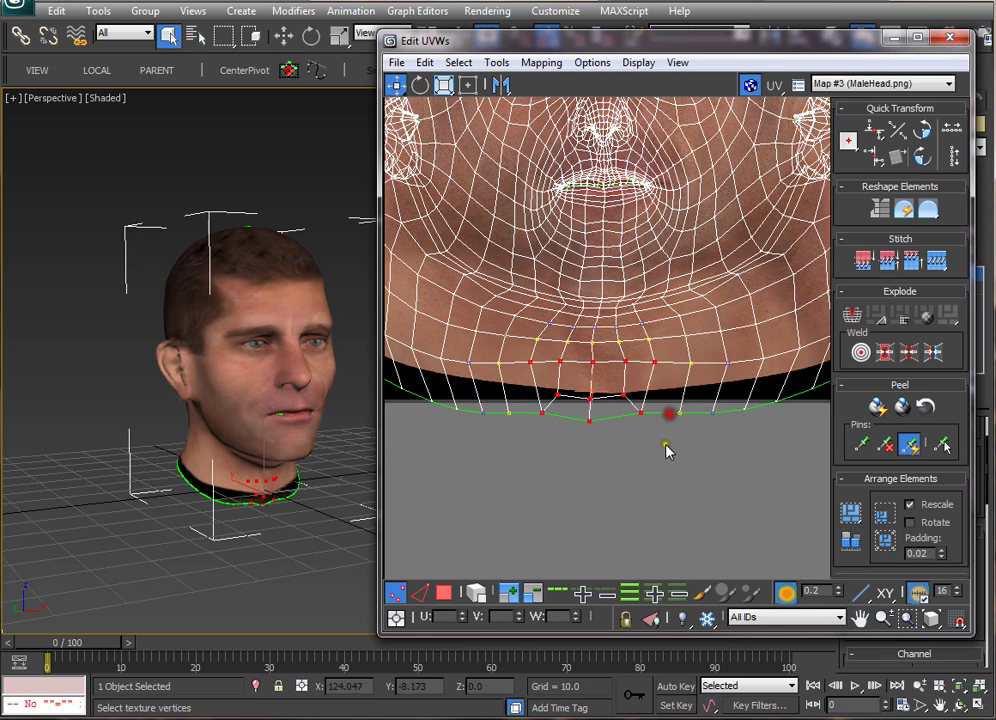
pyautogui.moveTo(656, 484); pyautogui.dragTo(652, 518, button='middle')
pyautogui.moveTo(590, 399)
pyautogui.mouseDown()
pyautogui.moveTo(585, 389)
pyautogui.moveTo(595, 389)
pyautogui.mouseUp()
pyautogui.scroll(3, 593, 386)
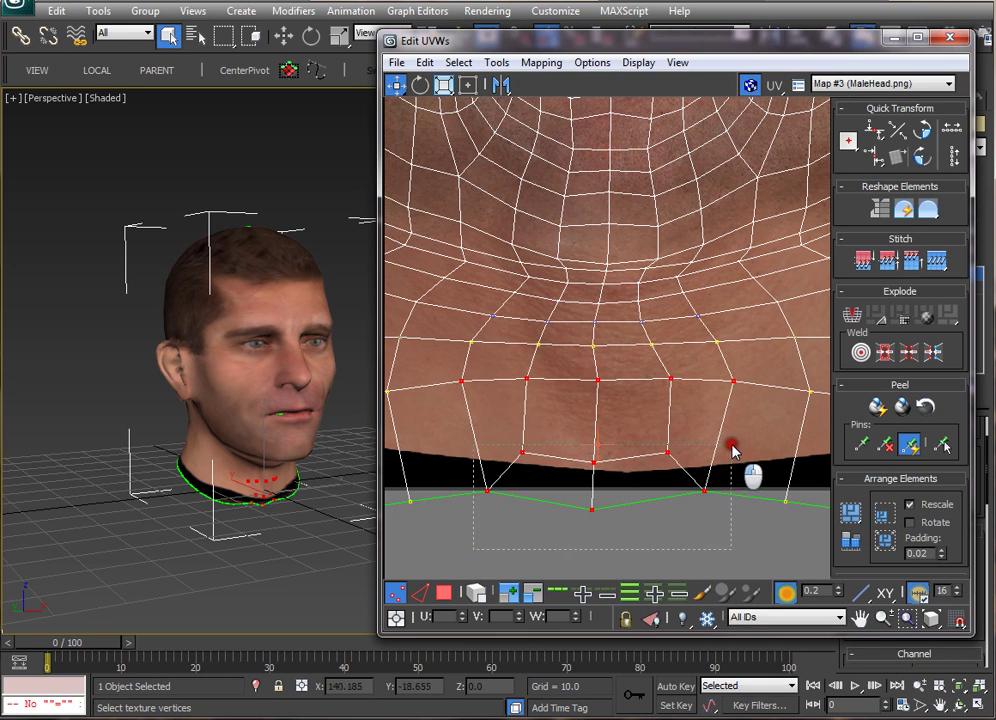
pyautogui.moveTo(590, 461); pyautogui.dragTo(597, 415)
# Step: Raise the UV vertices along the side of the neck's lower border onto the skin texture
pyautogui.moveTo(511, 480); pyautogui.dragTo(676, 507, button='middle')
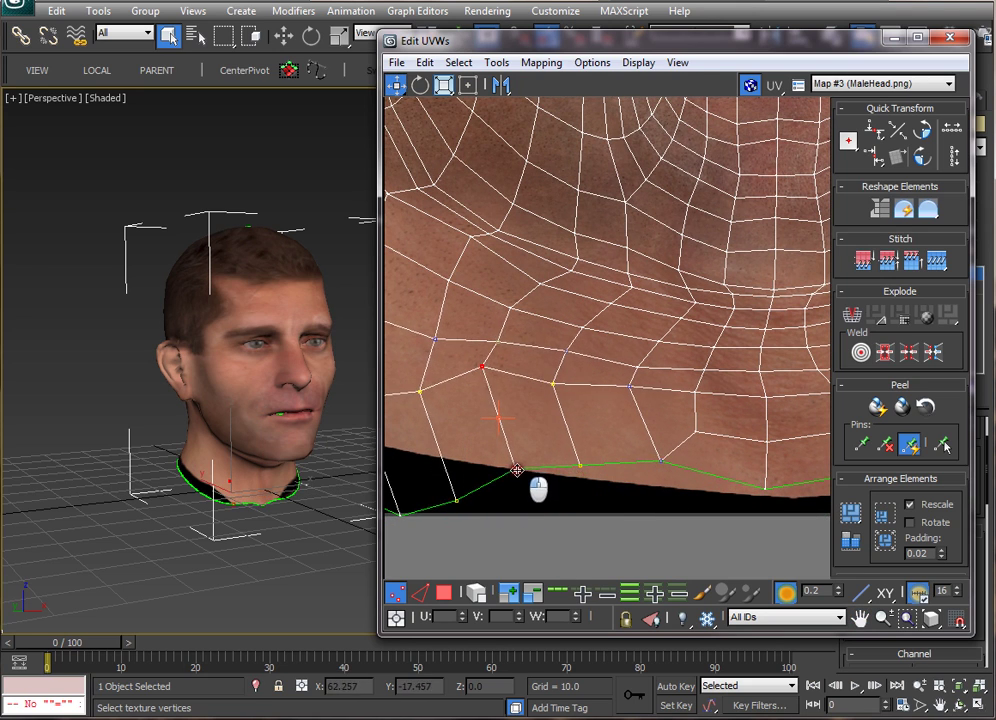
pyautogui.scroll(3, 590, 480)
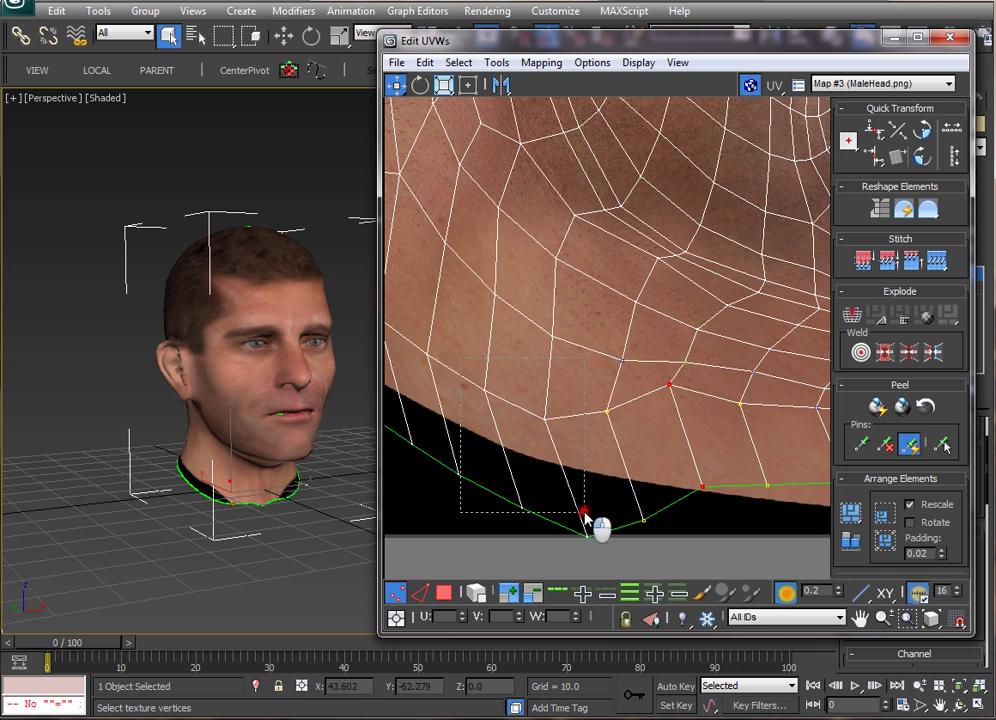
pyautogui.moveTo(545, 417); pyautogui.dragTo(532, 349)
pyautogui.moveTo(530, 385); pyautogui.dragTo(667, 487, button='middle')
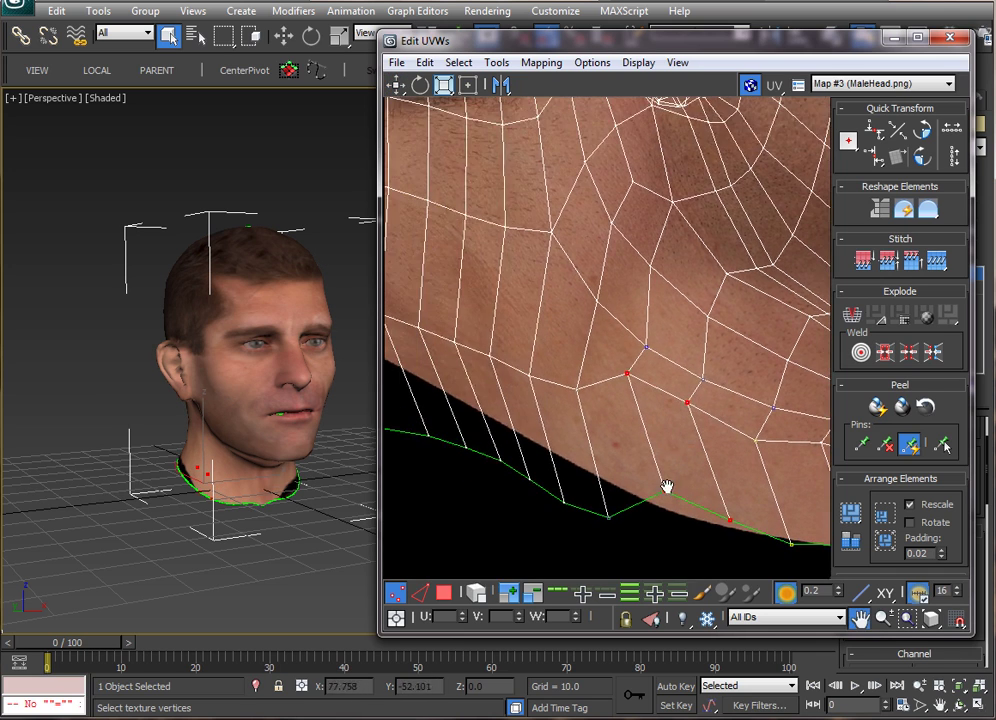
# Step: Raise the UV vertices along the rear neck border in the layout's left half, out to the back edge, onto the skin texture
pyautogui.scroll(-3, 451, 487)
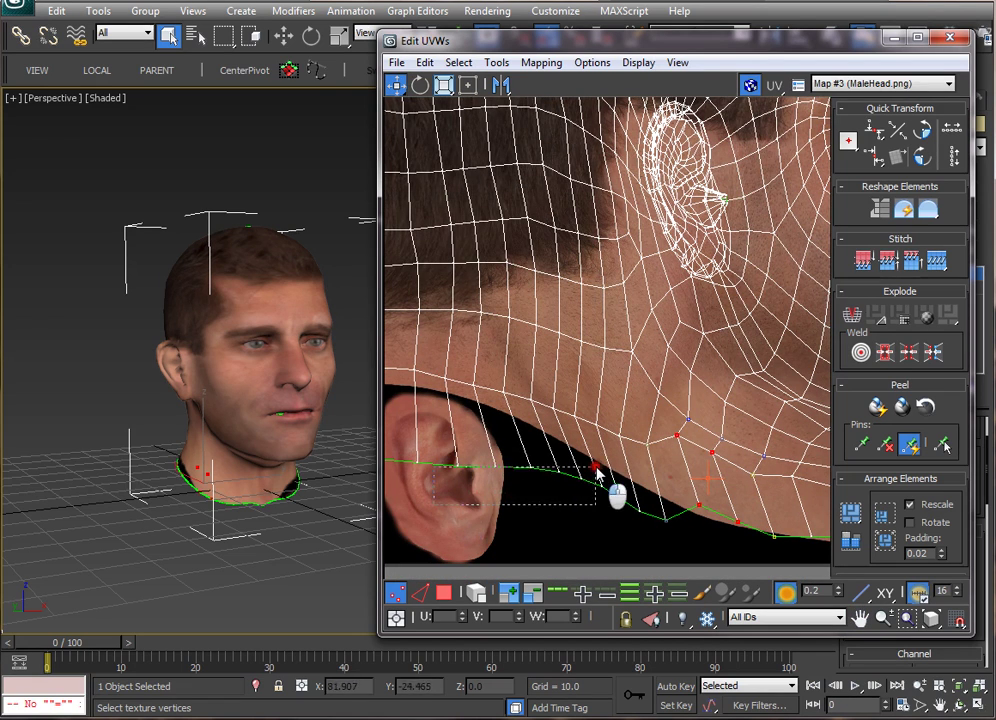
pyautogui.moveTo(530, 468); pyautogui.dragTo(475, 418)
pyautogui.moveTo(440, 420); pyautogui.dragTo(617, 455, button='middle')
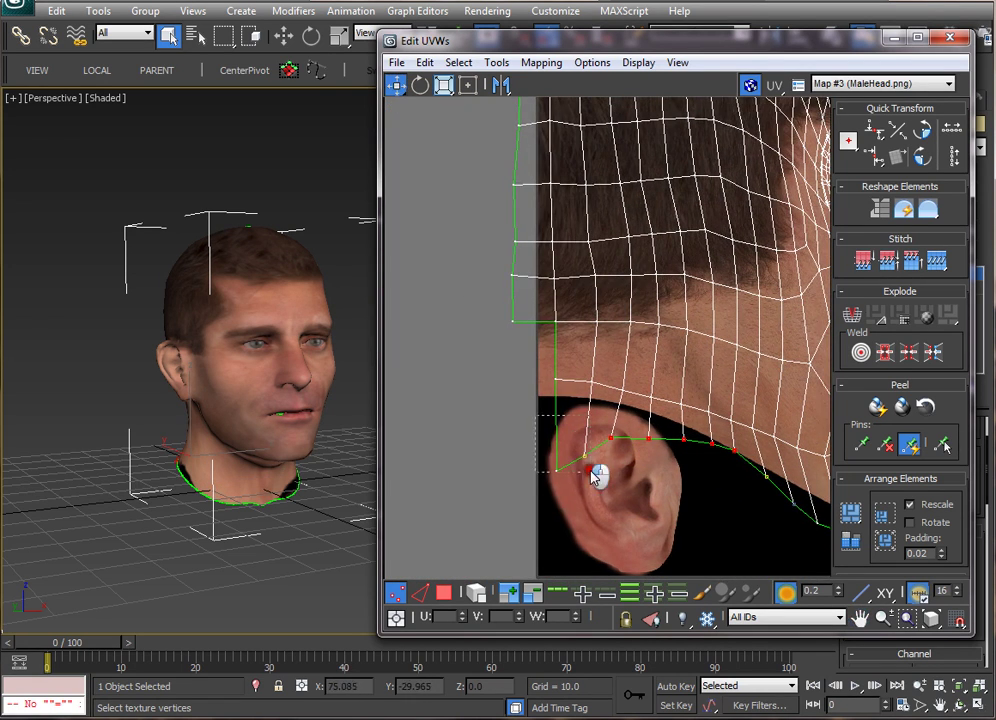
pyautogui.moveTo(587, 462); pyautogui.dragTo(585, 417)
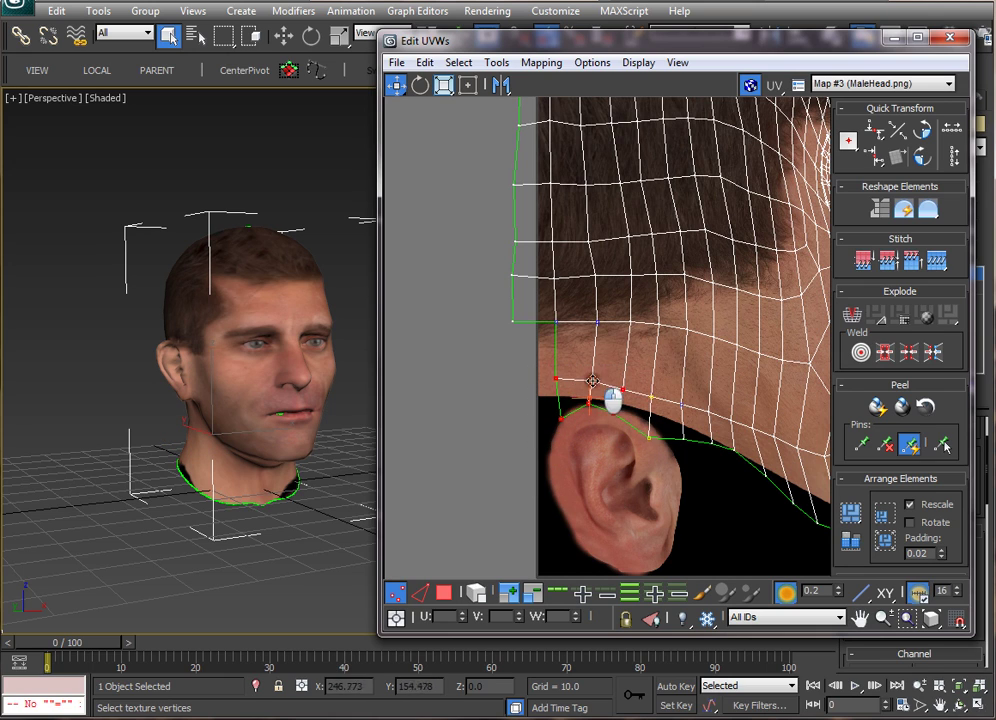
pyautogui.moveTo(592, 381); pyautogui.dragTo(595, 357)
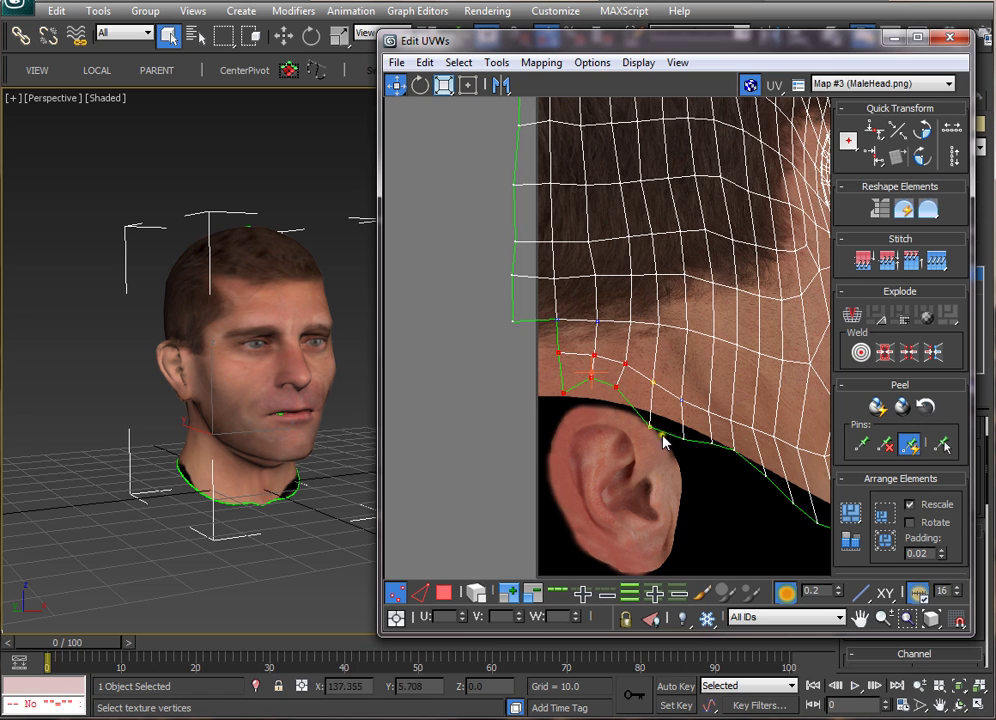
pyautogui.moveTo(663, 445); pyautogui.dragTo(580, 458, button='middle')
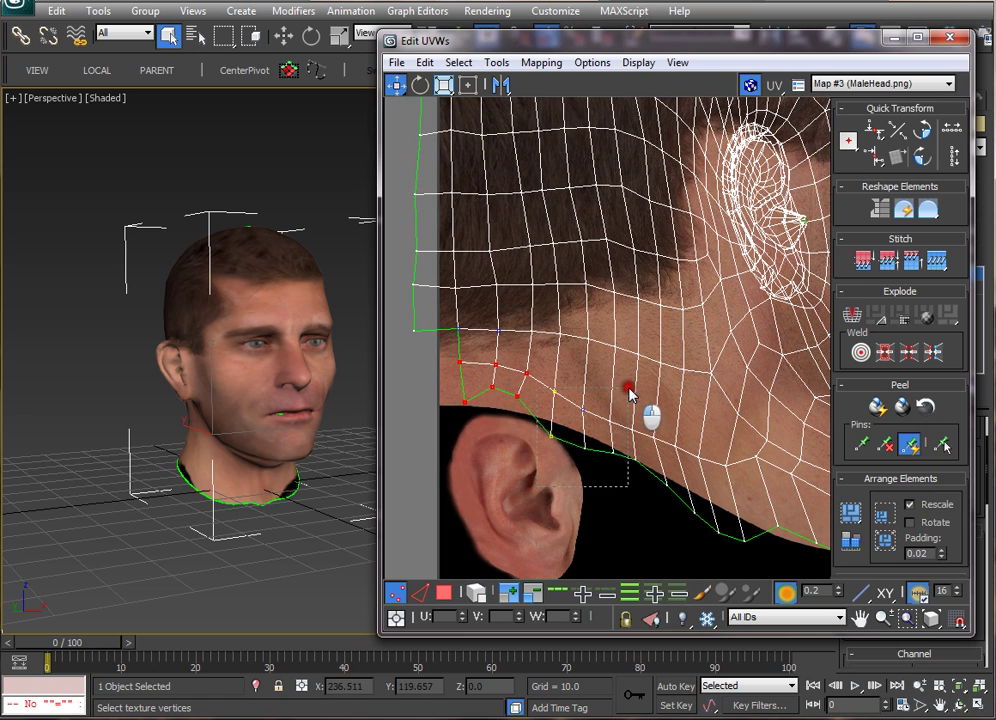
pyautogui.moveTo(581, 412); pyautogui.dragTo(589, 391)
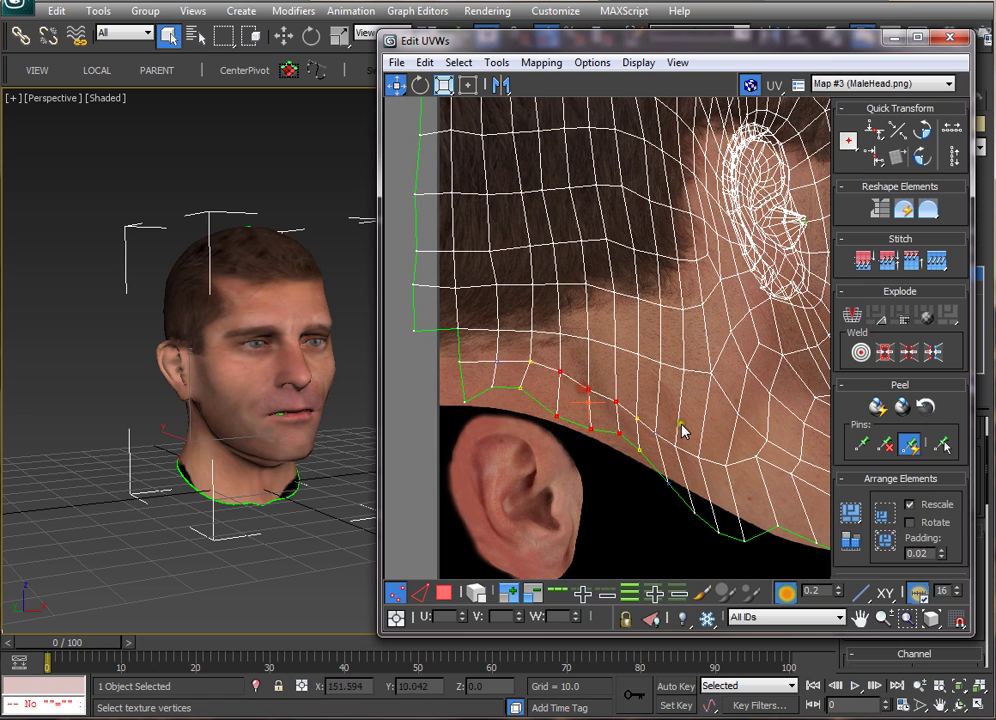
# Step: Try to raise the neck border's UV vertices from the left jaw across the chin to the right jaw onto the skin texture
pyautogui.moveTo(681, 430); pyautogui.dragTo(500, 386, button='middle')
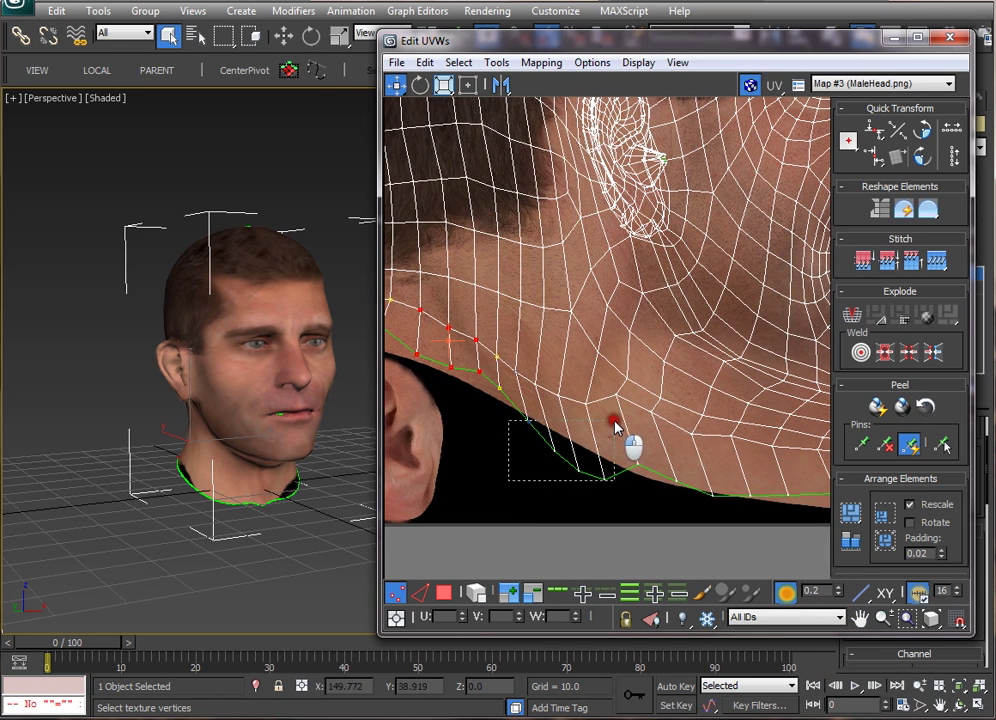
pyautogui.moveTo(551, 449); pyautogui.dragTo(547, 428)
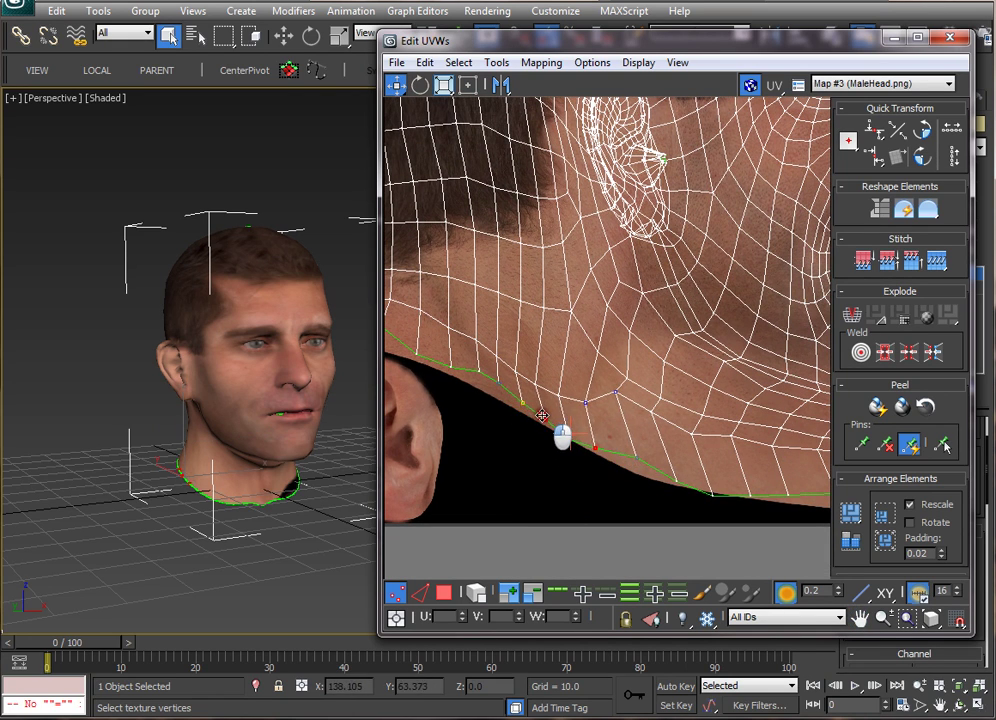
pyautogui.moveTo(584, 446); pyautogui.dragTo(437, 424, button='middle')
pyautogui.moveTo(692, 485); pyautogui.dragTo(538, 426, button='middle')
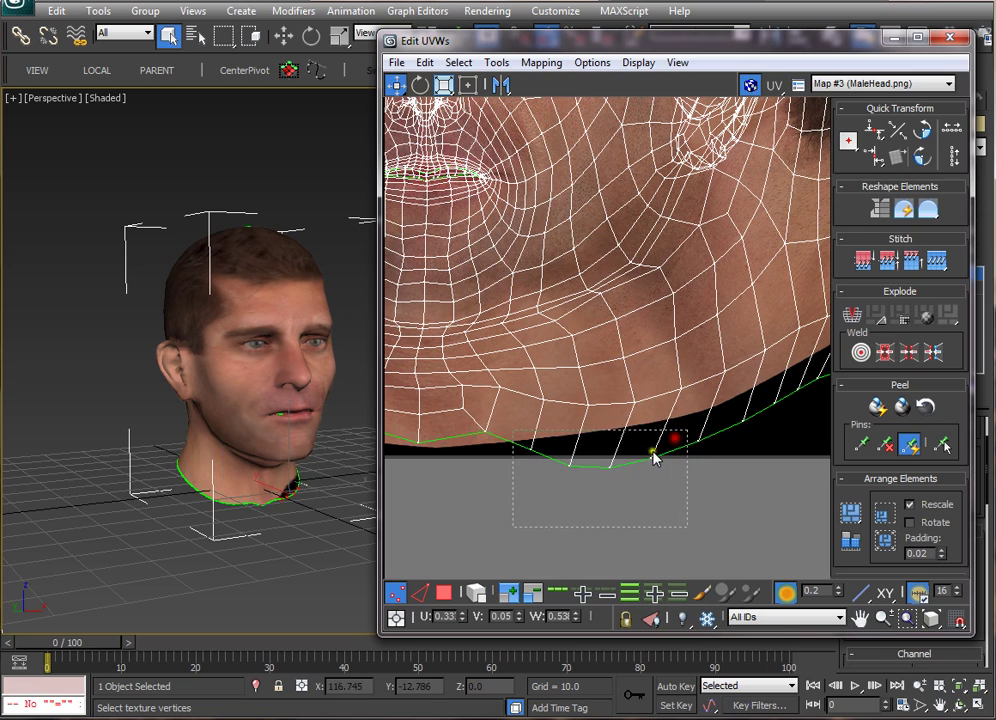
pyautogui.moveTo(601, 457); pyautogui.dragTo(680, 398)
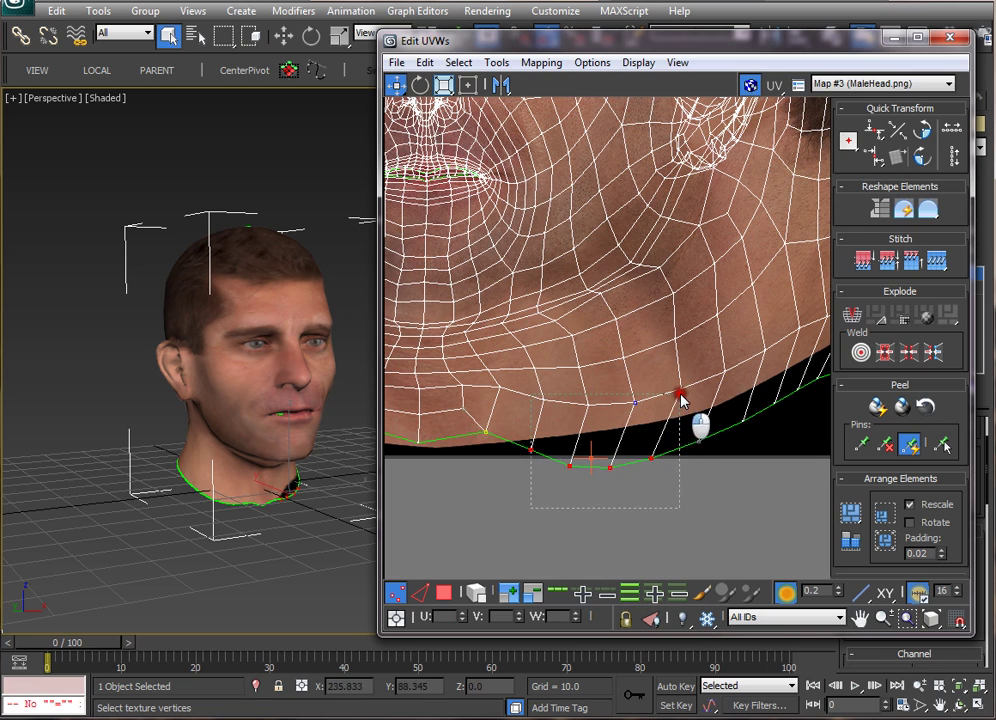
pyautogui.moveTo(607, 465); pyautogui.dragTo(617, 437)
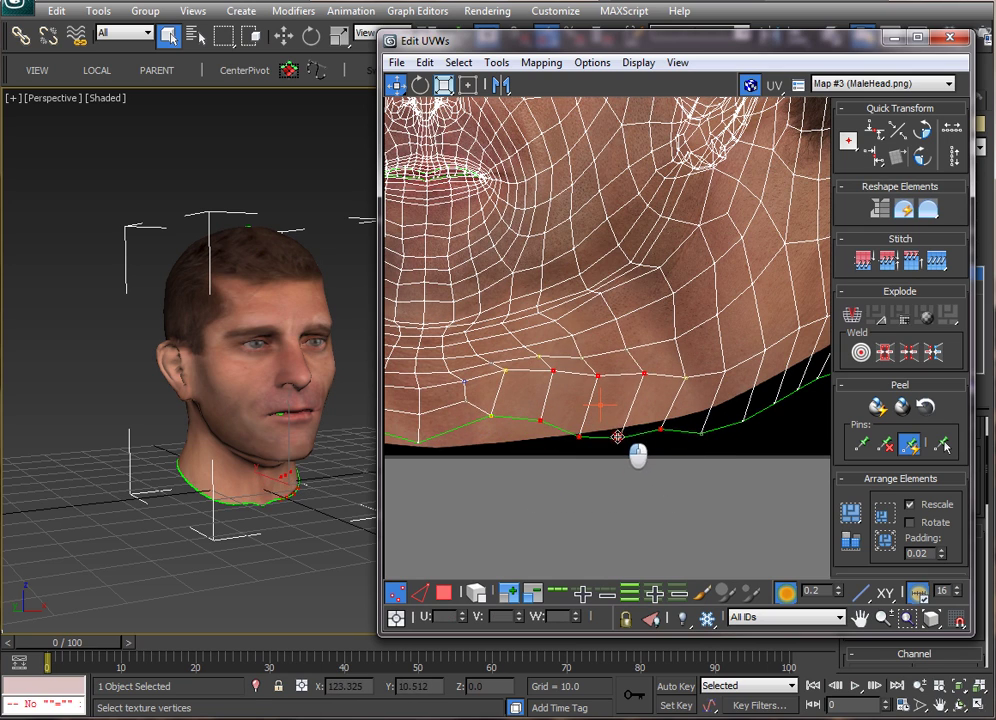
pyautogui.click(531, 440)
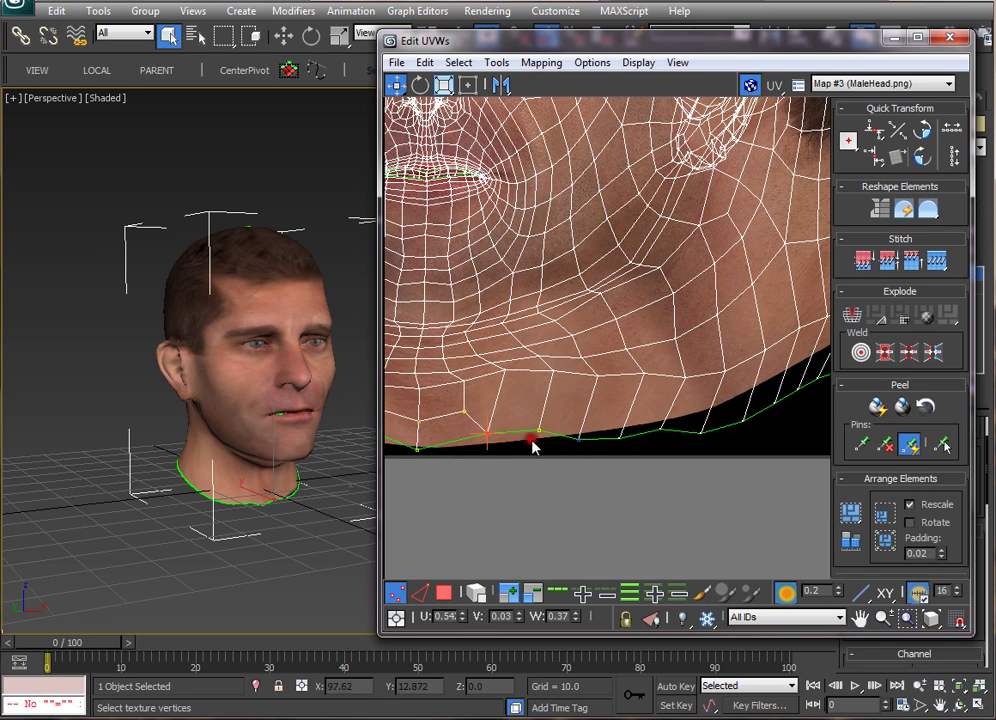
pyautogui.click(431, 442)
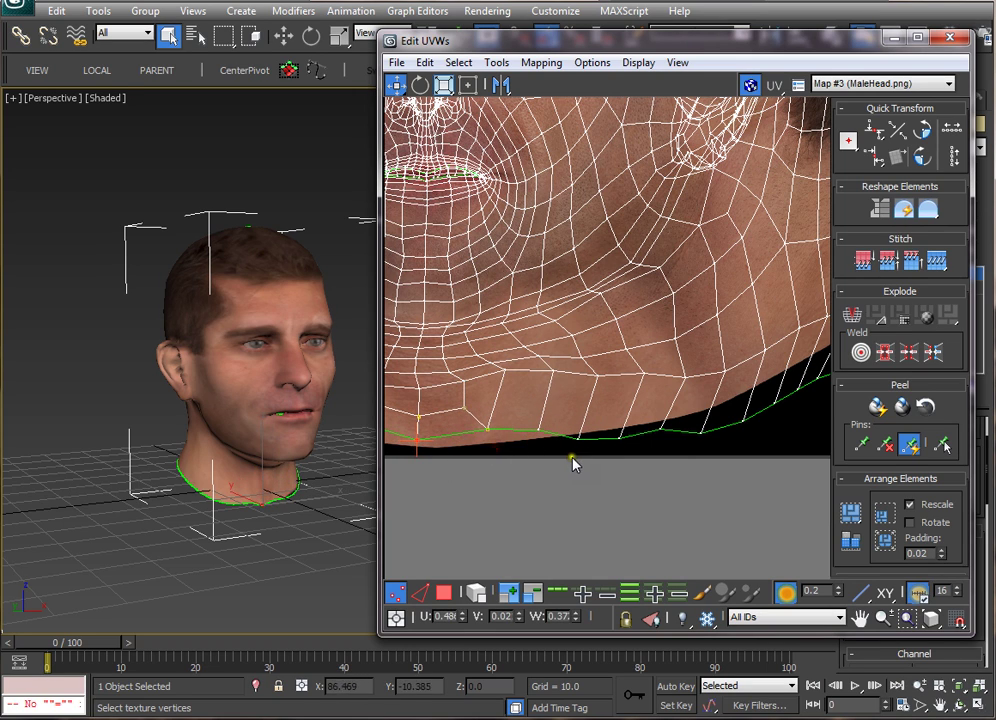
pyautogui.moveTo(573, 463); pyautogui.dragTo(629, 421)
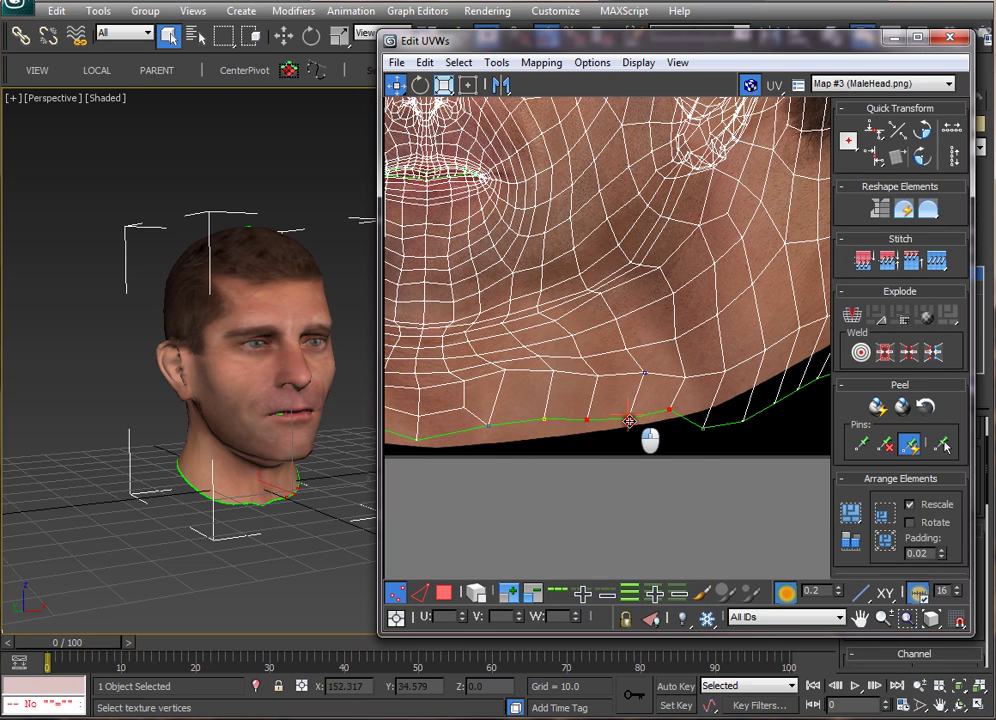
# Step: Try to raise the last two rows of neck UV vertices from the right jaw towards the layout's right edge
pyautogui.moveTo(640, 413); pyautogui.dragTo(553, 477, button='middle')
pyautogui.moveTo(567, 487); pyautogui.dragTo(686, 421)
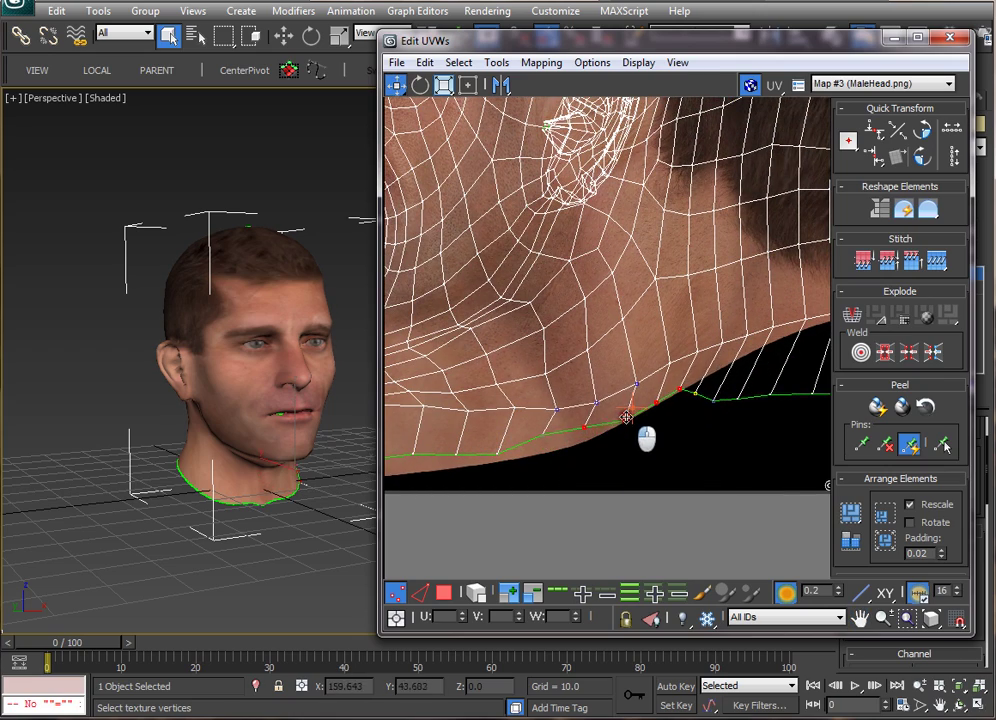
pyautogui.moveTo(703, 433); pyautogui.dragTo(566, 476, button='middle')
pyautogui.scroll(-4, 680, 460)
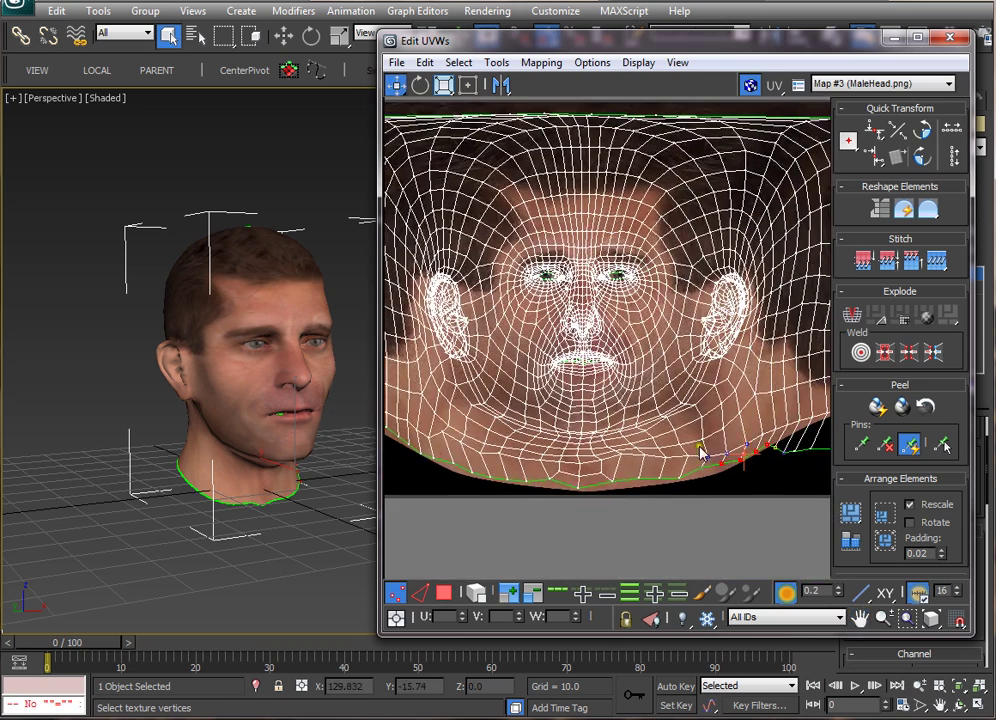
pyautogui.scroll(5, 700, 448)
pyautogui.moveTo(635, 440); pyautogui.dragTo(822, 400)
pyautogui.moveTo(698, 404); pyautogui.dragTo(716, 377)
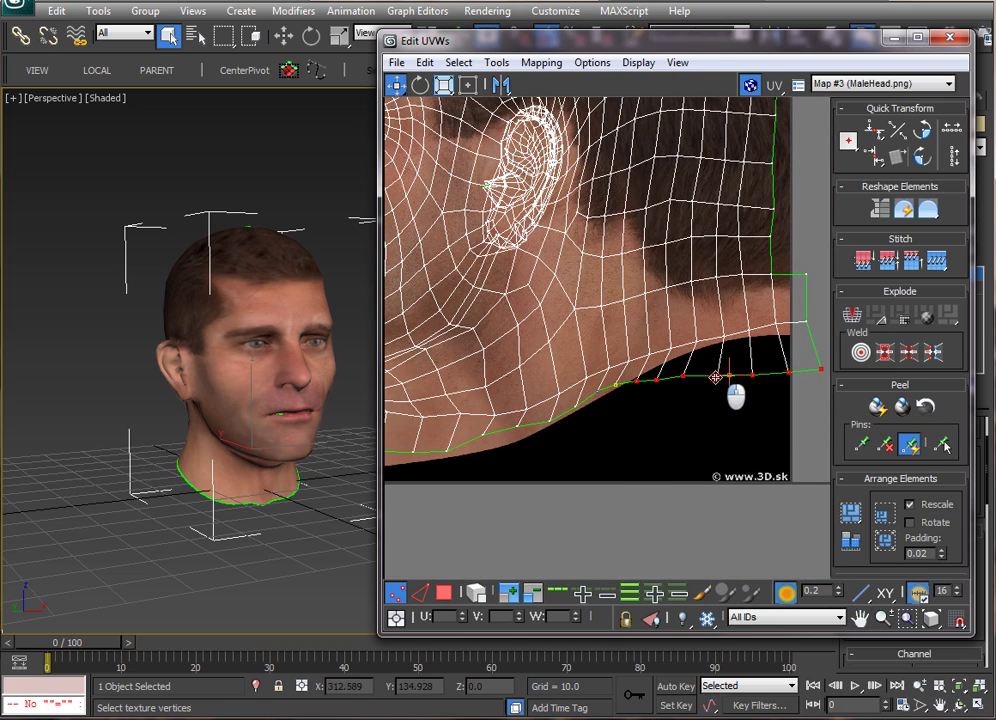
pyautogui.keyDown('ctrl'); pyautogui.moveTo(615, 440); pyautogui.dragTo(818, 318); pyautogui.keyUp('ctrl')
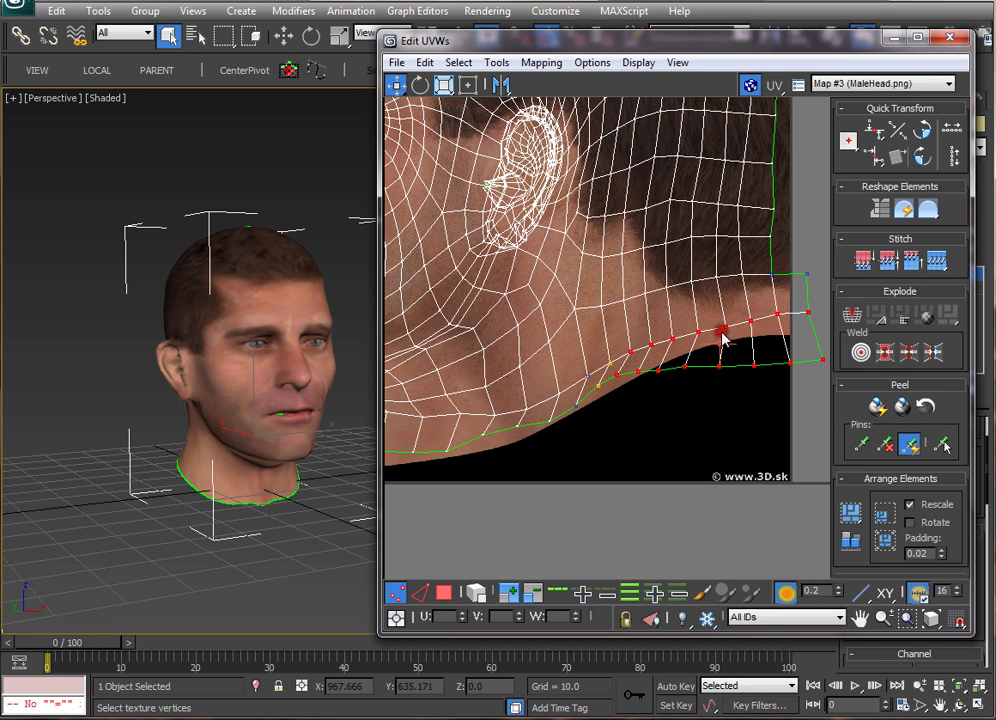
# Step: Examine the back of the neck around the UV seam on the head and compare it with the layout's left neck border
pyautogui.keyDown('alt'); pyautogui.moveTo(300, 411); pyautogui.dragTo(146, 475, button='middle'); pyautogui.keyUp('alt')
pyautogui.scroll(5, 216, 452)
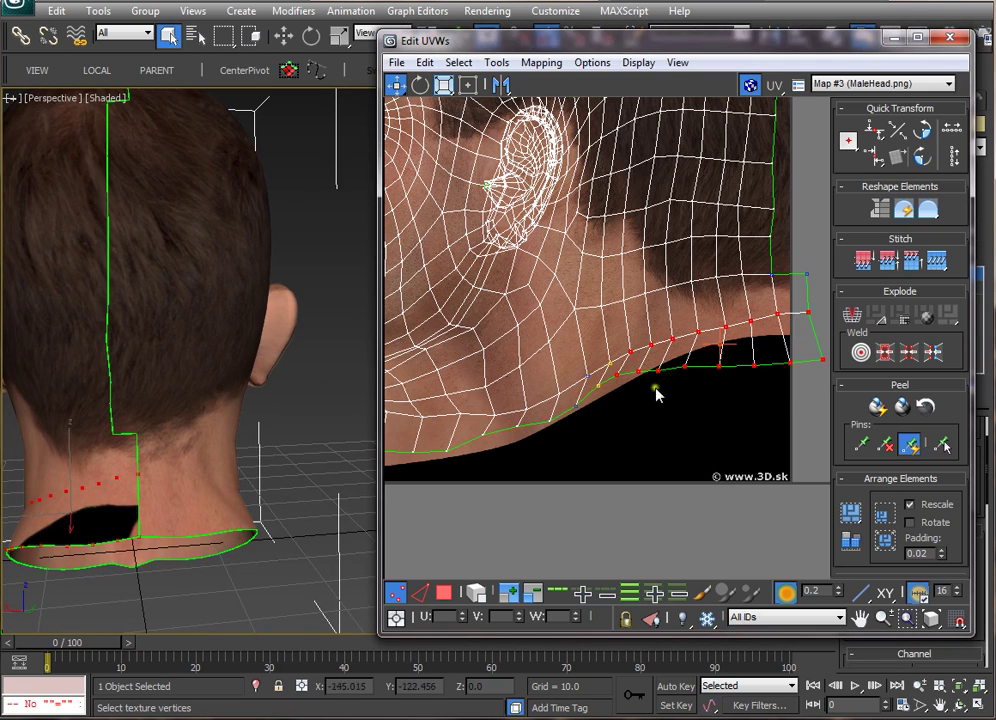
pyautogui.scroll(-5, 657, 395)
pyautogui.scroll(4, 511, 345)
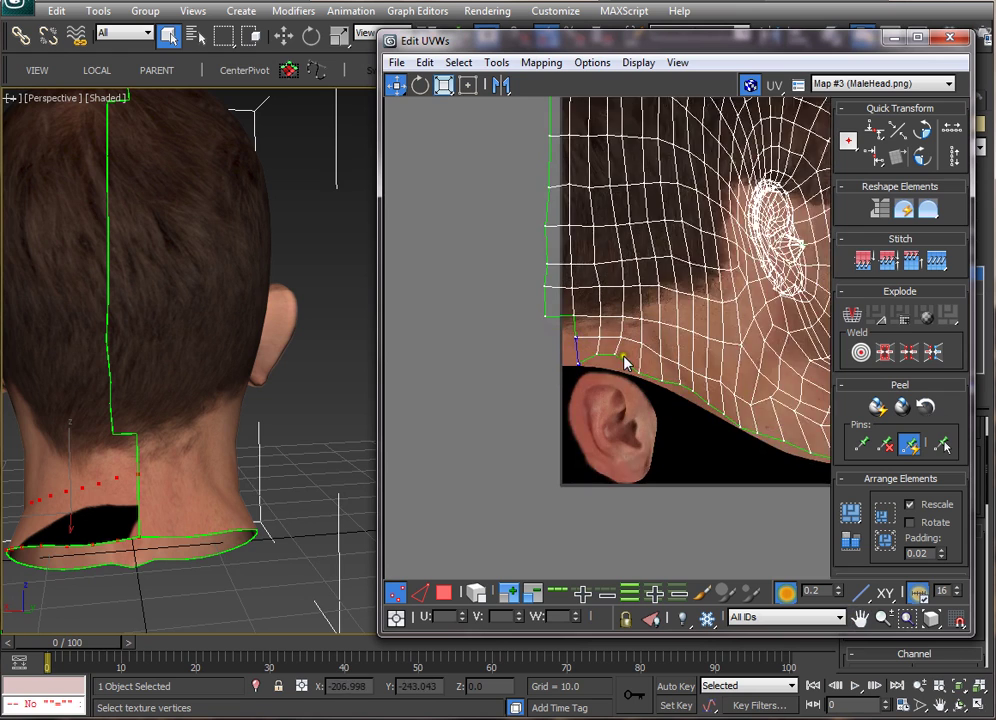
pyautogui.scroll(2, 612, 355)
pyautogui.scroll(-1, 222, 422)
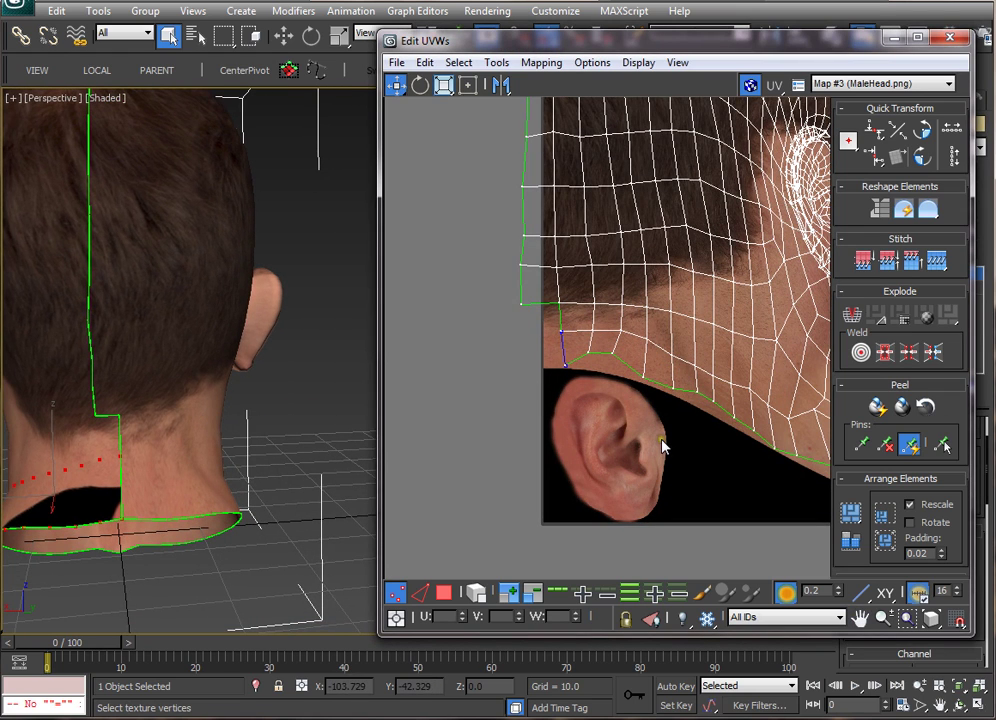
pyautogui.moveTo(670, 420); pyautogui.dragTo(627, 429, button='middle')
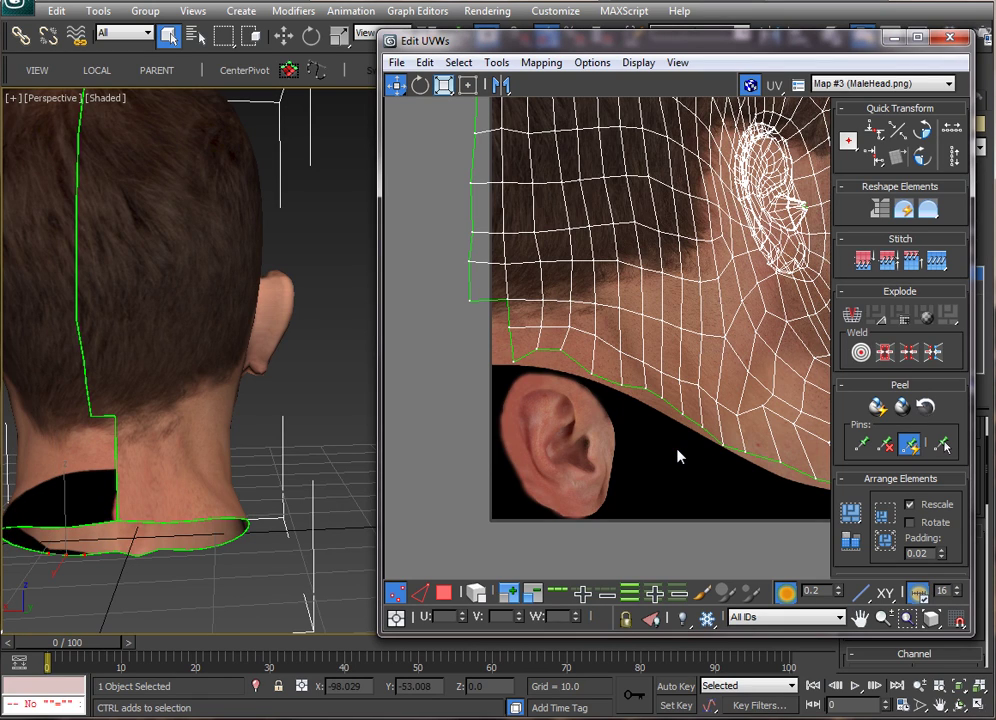
# Step: Undo the latest neck border vertex moves on both sides of the chin and along the right neck border
pyautogui.hotkey('ctrl', 'z')
pyautogui.hotkey('ctrl', 'z')
pyautogui.hotkey('ctrl', 'z')
pyautogui.hotkey('ctrl', 'z')
pyautogui.hotkey('ctrl', 'z')
pyautogui.hotkey('ctrl', 'z')
pyautogui.hotkey('ctrl', 'z')
pyautogui.hotkey('ctrl', 'z')
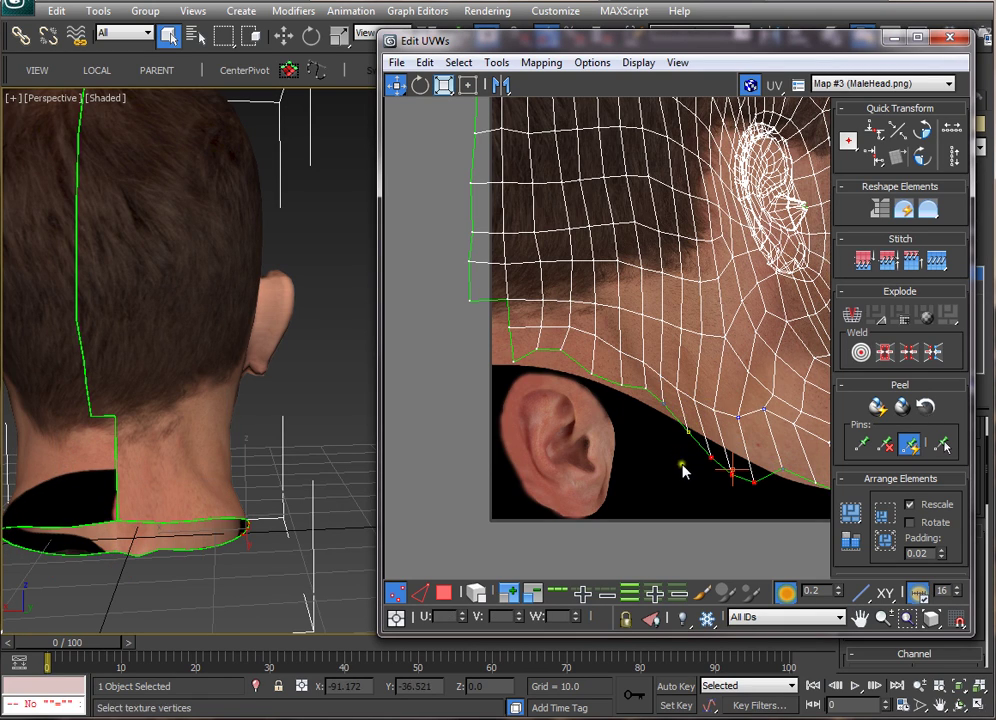
# Step: Raise the back-of-neck UV vertices at the layout's right edge from the black area onto the skin texture
pyautogui.moveTo(685, 469); pyautogui.dragTo(614, 463, button='middle')
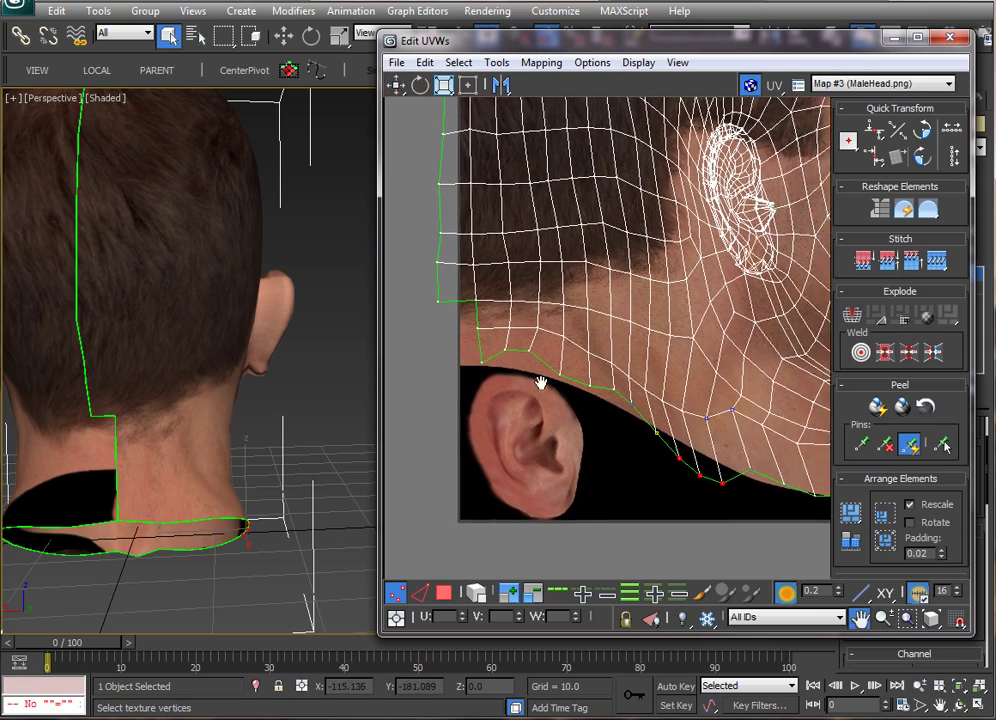
pyautogui.moveTo(540, 382); pyautogui.dragTo(482, 394, button='middle')
pyautogui.scroll(-4, 634, 416)
pyautogui.moveTo(705, 423); pyautogui.dragTo(497, 429, button='middle')
pyautogui.moveTo(706, 422); pyautogui.dragTo(655, 422, button='middle')
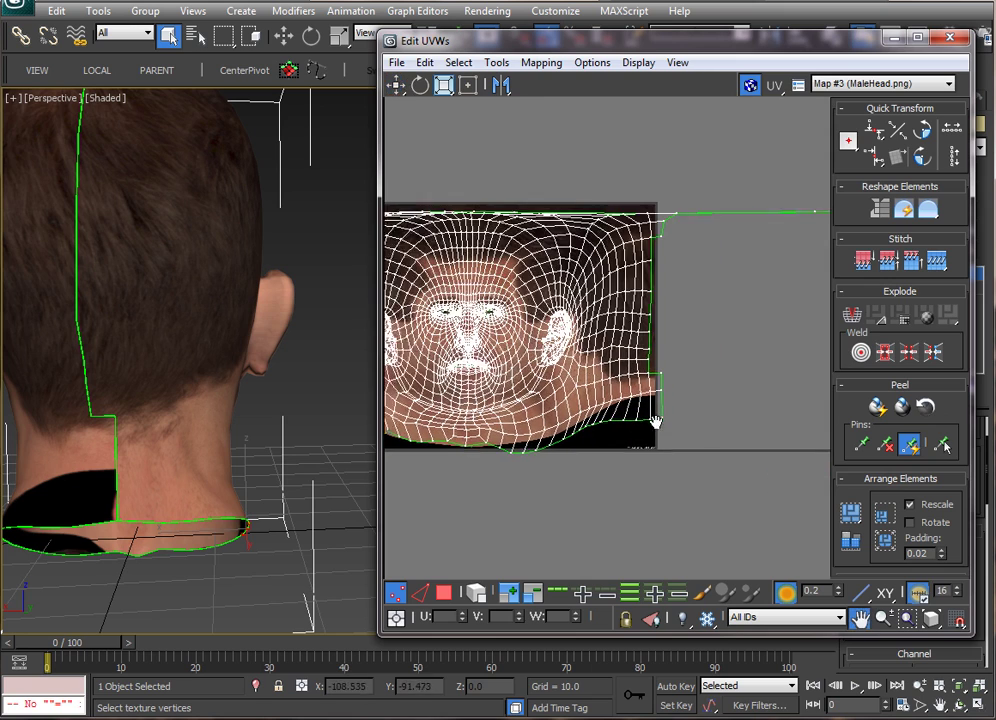
pyautogui.scroll(6, 655, 422)
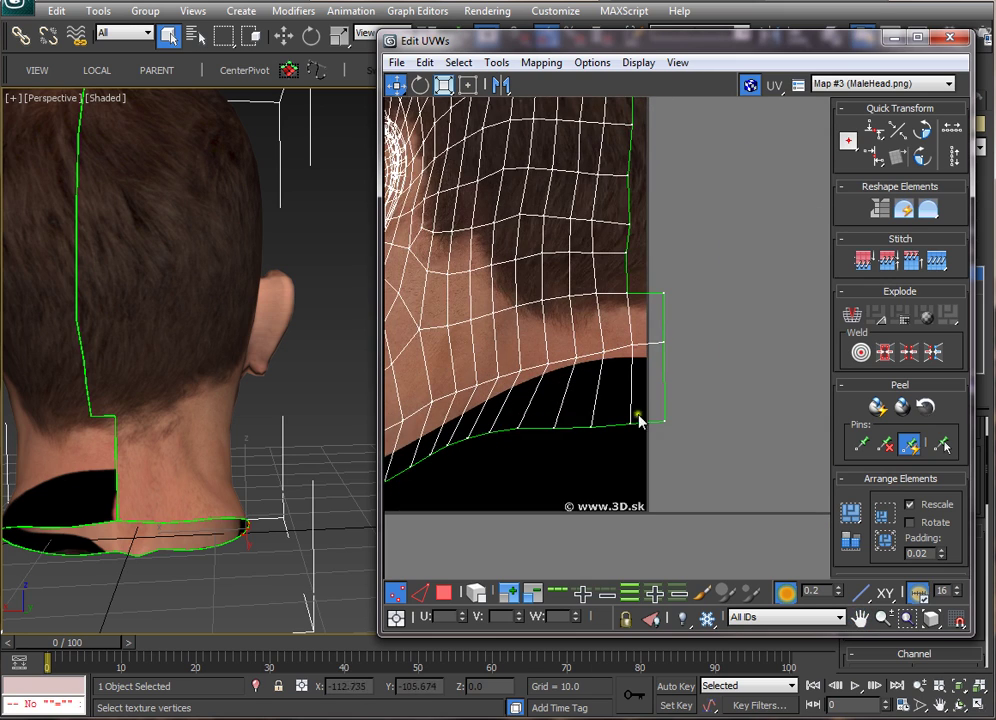
pyautogui.moveTo(557, 470); pyautogui.dragTo(582, 500, button='middle')
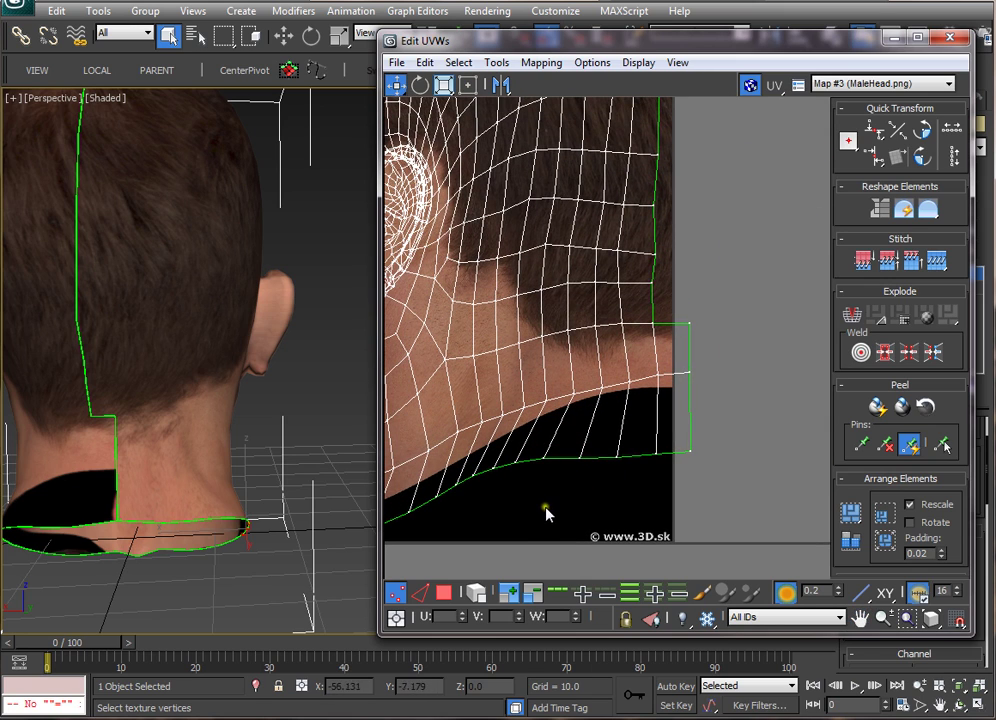
pyautogui.moveTo(729, 430); pyautogui.dragTo(688, 320)
# Step: Raise the neck border's UV vertices behind the right-hand ear of the layout onto the skin and even out their spacing
pyautogui.moveTo(542, 524); pyautogui.dragTo(635, 450, button='middle')
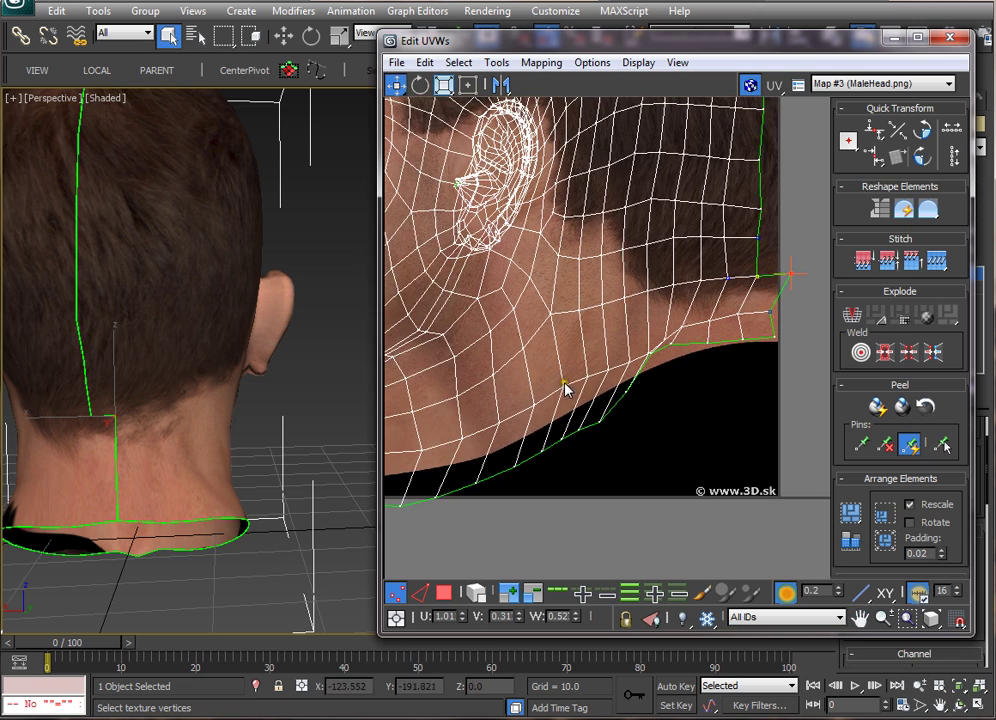
pyautogui.moveTo(564, 381); pyautogui.dragTo(645, 348)
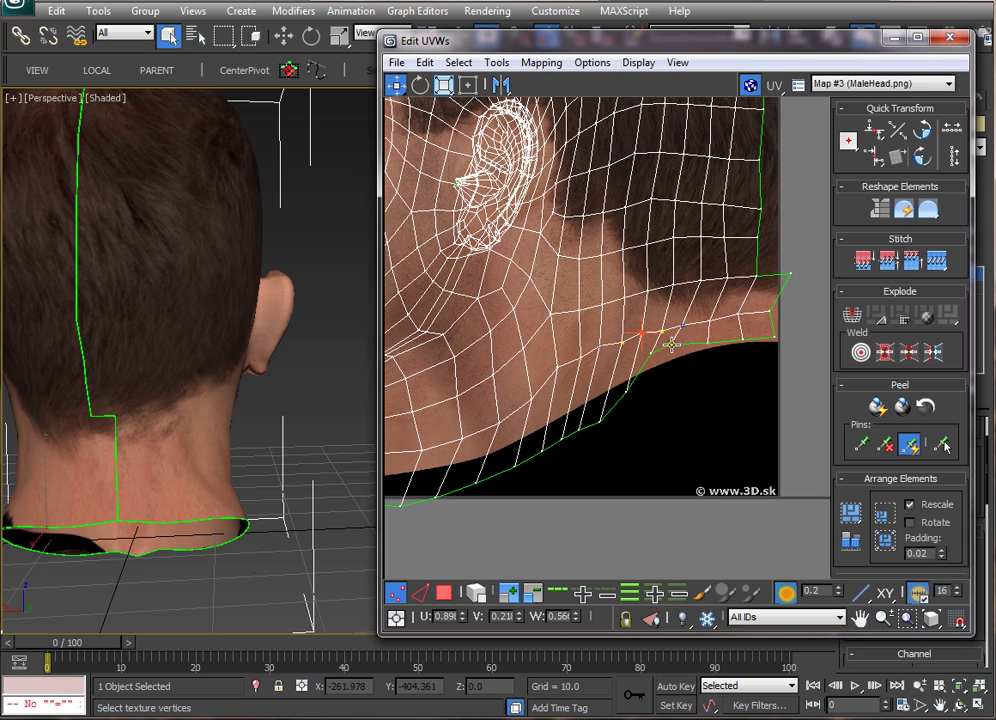
pyautogui.moveTo(615, 433); pyautogui.dragTo(612, 384)
pyautogui.click(660, 350)
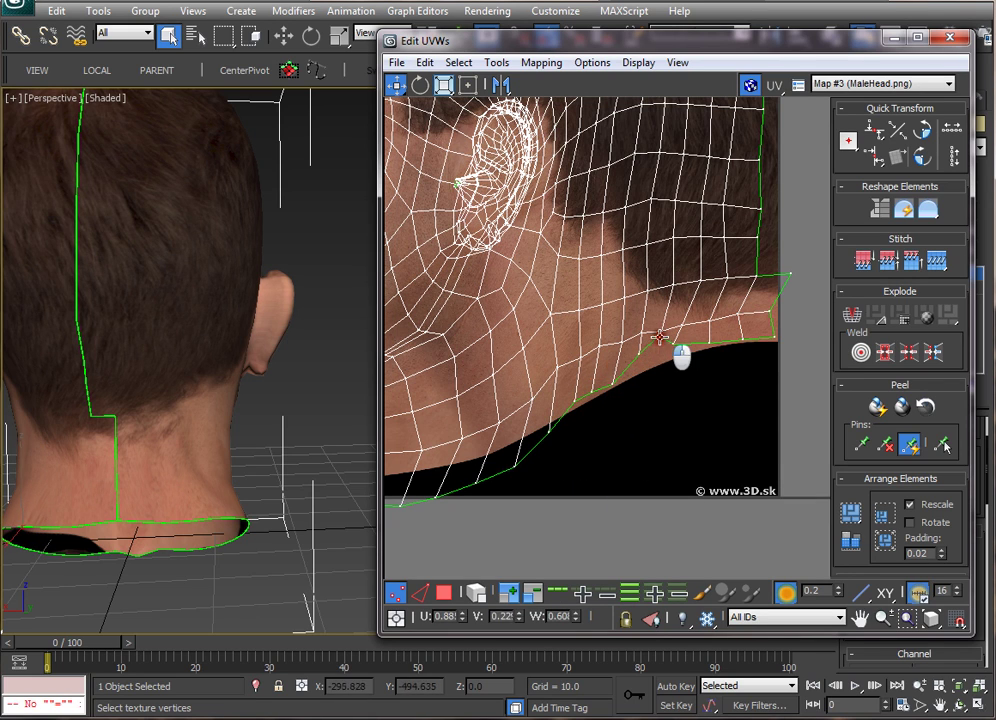
# Step: Raise the neck border's UV vertices below the ear and jaw in the layout's right half onto the skin texture
pyautogui.moveTo(484, 504); pyautogui.dragTo(572, 465, button='middle')
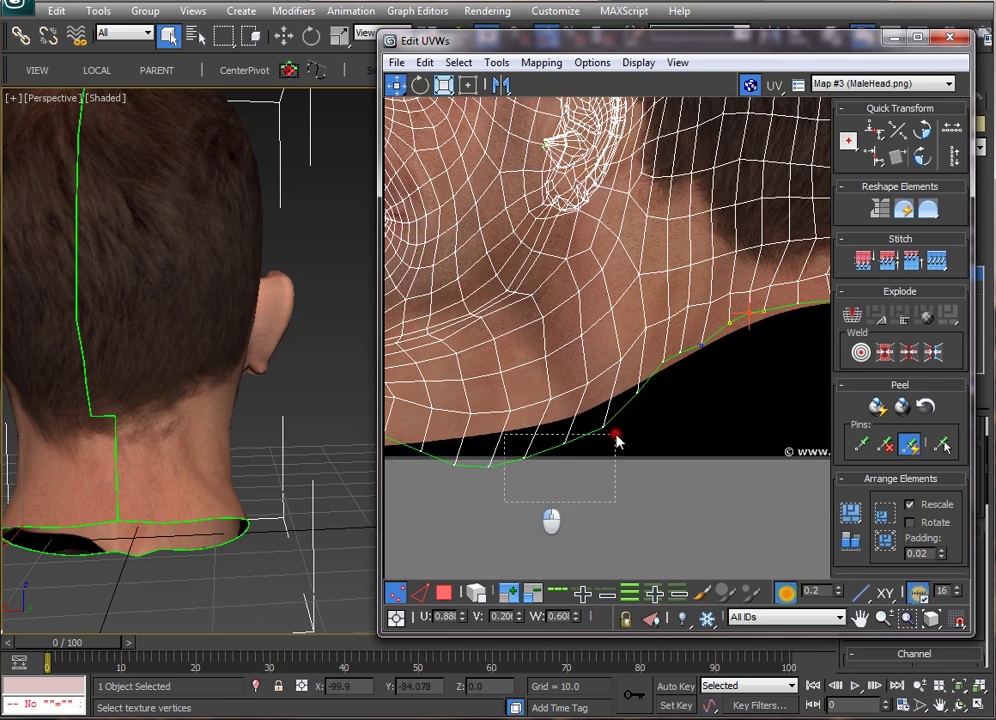
pyautogui.moveTo(615, 434); pyautogui.dragTo(673, 333)
pyautogui.moveTo(620, 360); pyautogui.dragTo(624, 343)
pyautogui.click(620, 416)
pyautogui.moveTo(545, 472); pyautogui.dragTo(620, 412)
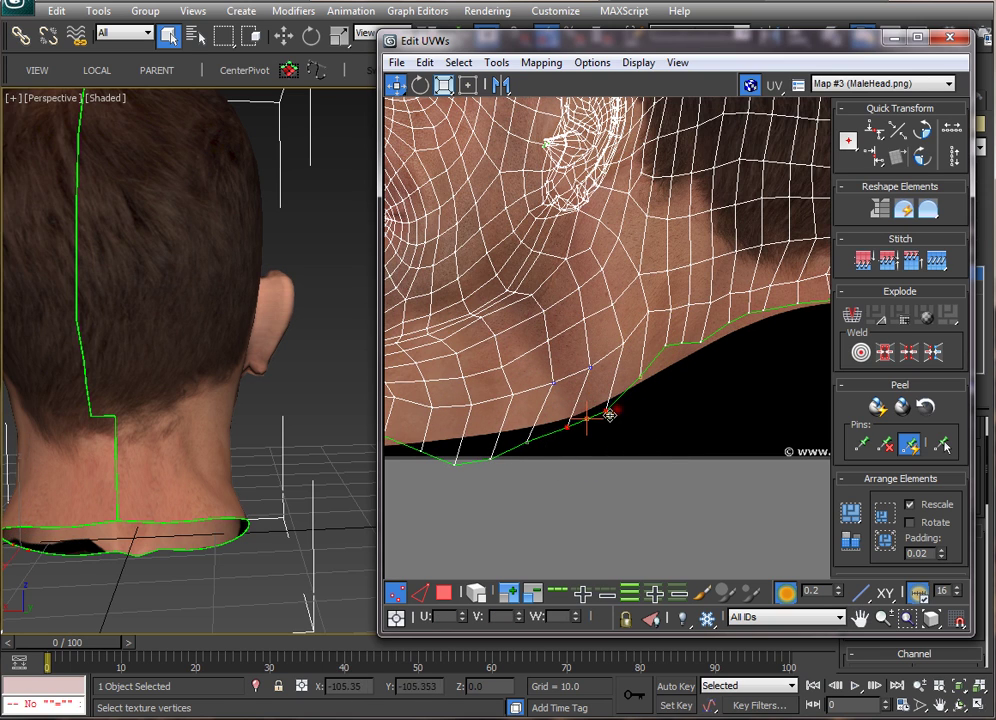
# Step: Raise the border vertices between the chin and jaw in the layout's right half onto the skin, and check the neck on the head
pyautogui.scroll(-2, 673, 440)
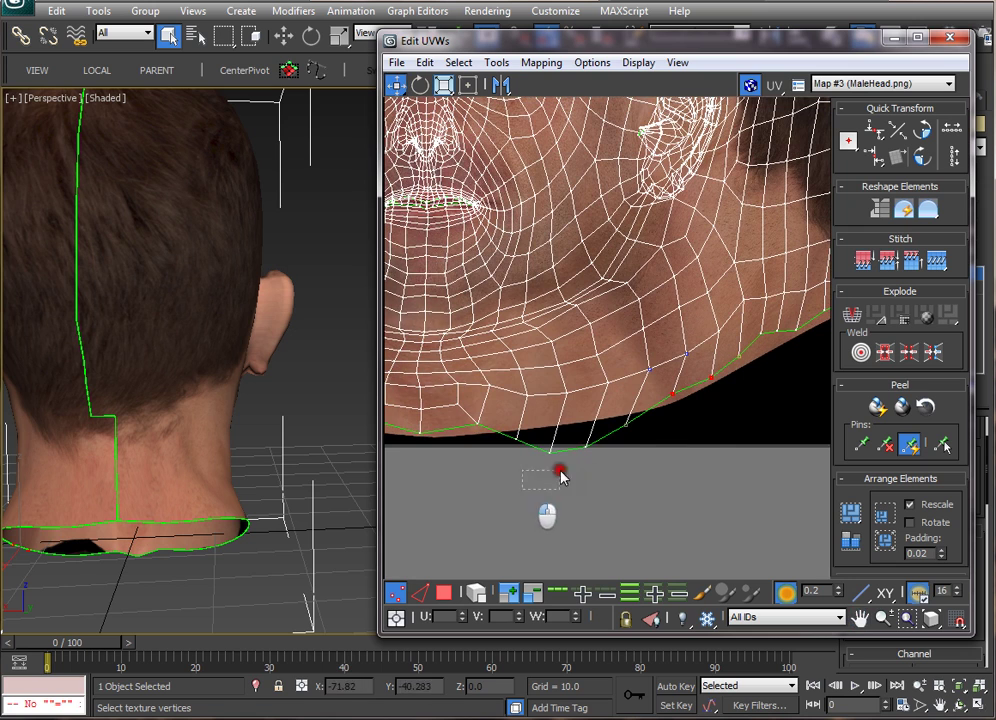
pyautogui.moveTo(560, 472); pyautogui.dragTo(632, 418)
pyautogui.moveTo(584, 449); pyautogui.dragTo(597, 415)
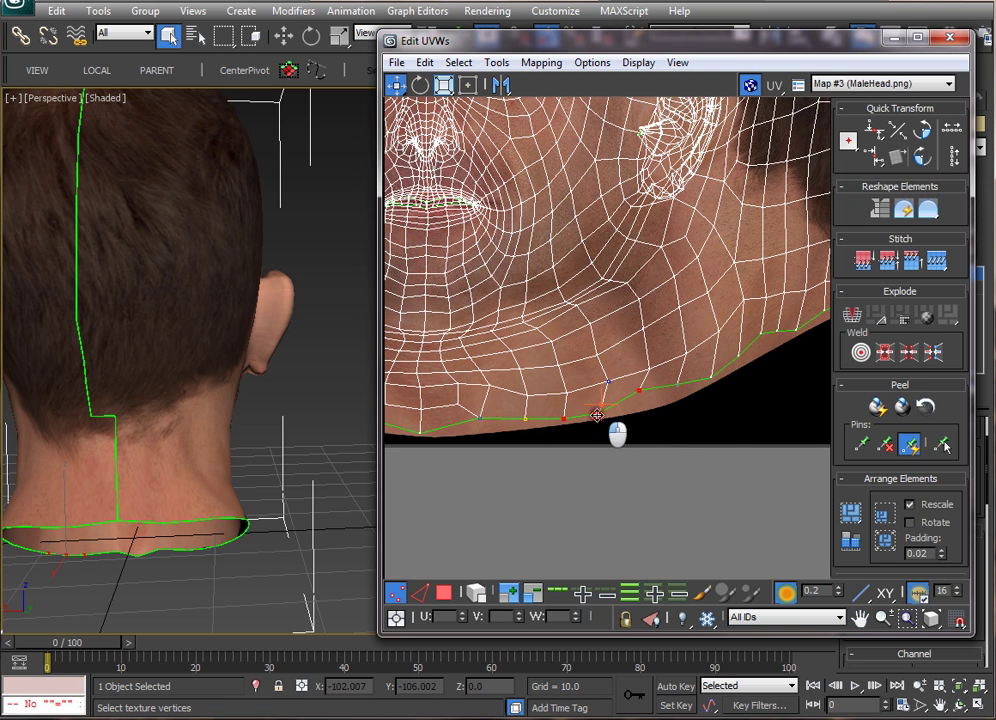
pyautogui.keyDown('alt'); pyautogui.moveTo(242, 434); pyautogui.dragTo(276, 502, button='middle'); pyautogui.keyUp('alt')
pyautogui.scroll(-3, 249, 503)
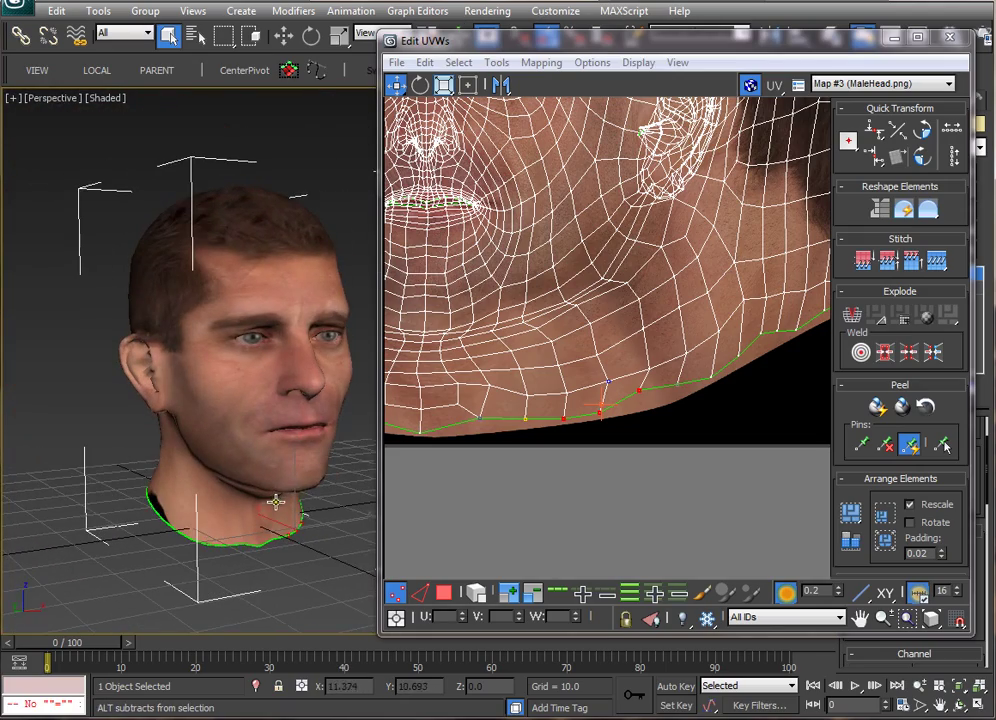
# Step: Examine how the right-hand ear of the UV layout sits on the texture and how that ear looks on the head
pyautogui.moveTo(634, 385); pyautogui.dragTo(545, 522, button='middle')
pyautogui.scroll(5, 603, 427)
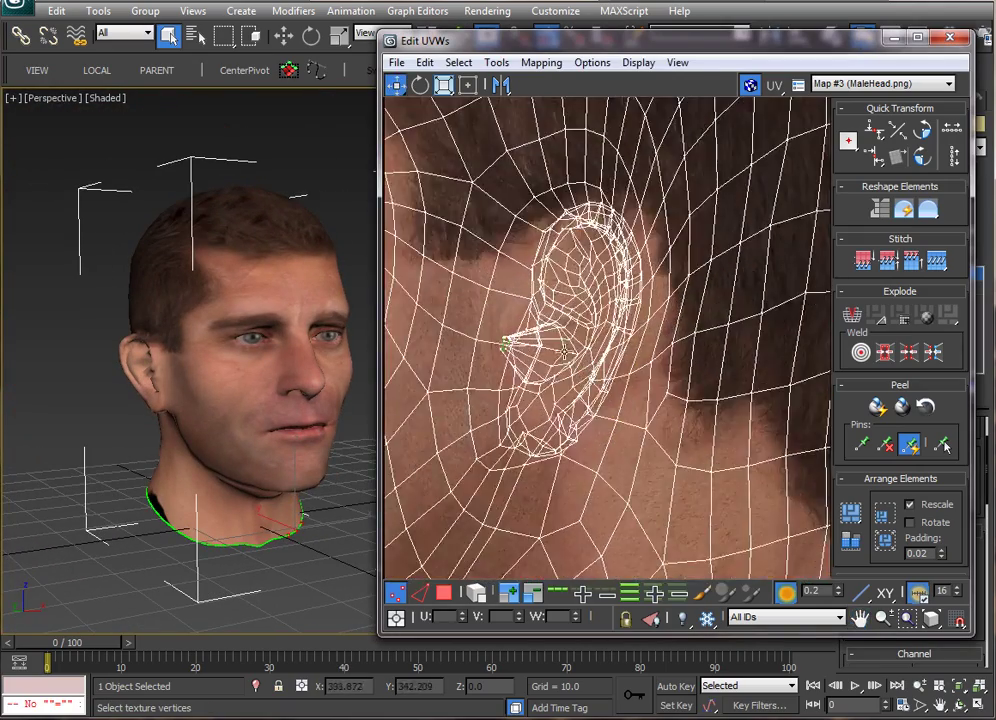
pyautogui.scroll(2, 547, 312)
pyautogui.scroll(-4, 535, 323)
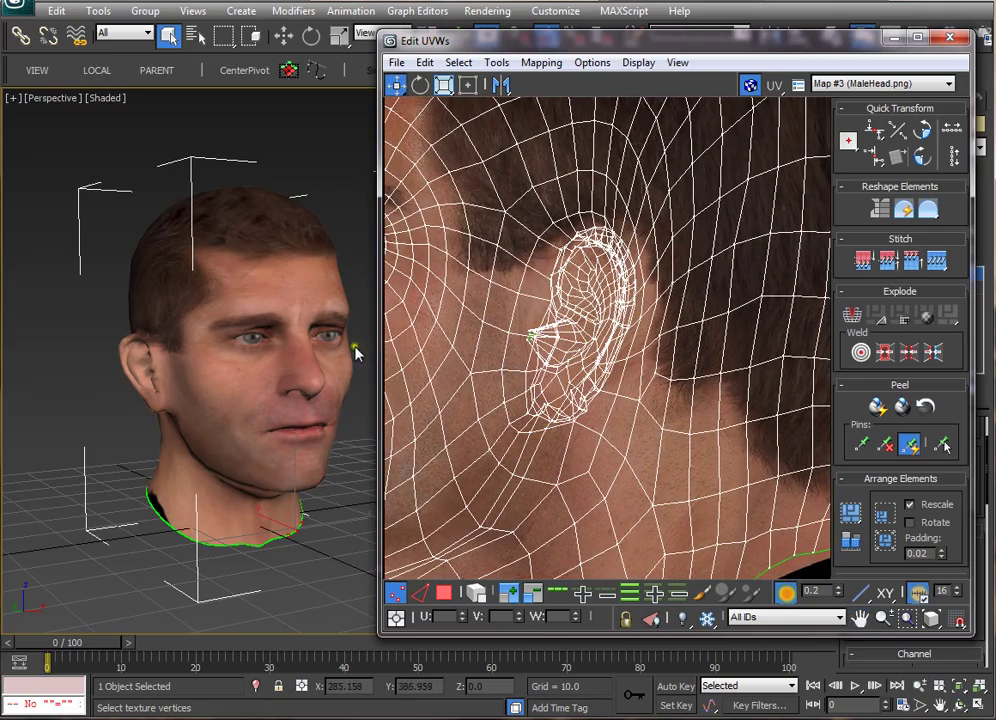
pyautogui.moveTo(492, 372); pyautogui.dragTo(533, 394, button='middle')
pyautogui.keyDown('alt'); pyautogui.moveTo(198, 347); pyautogui.dragTo(196, 383, button='middle'); pyautogui.keyUp('alt')
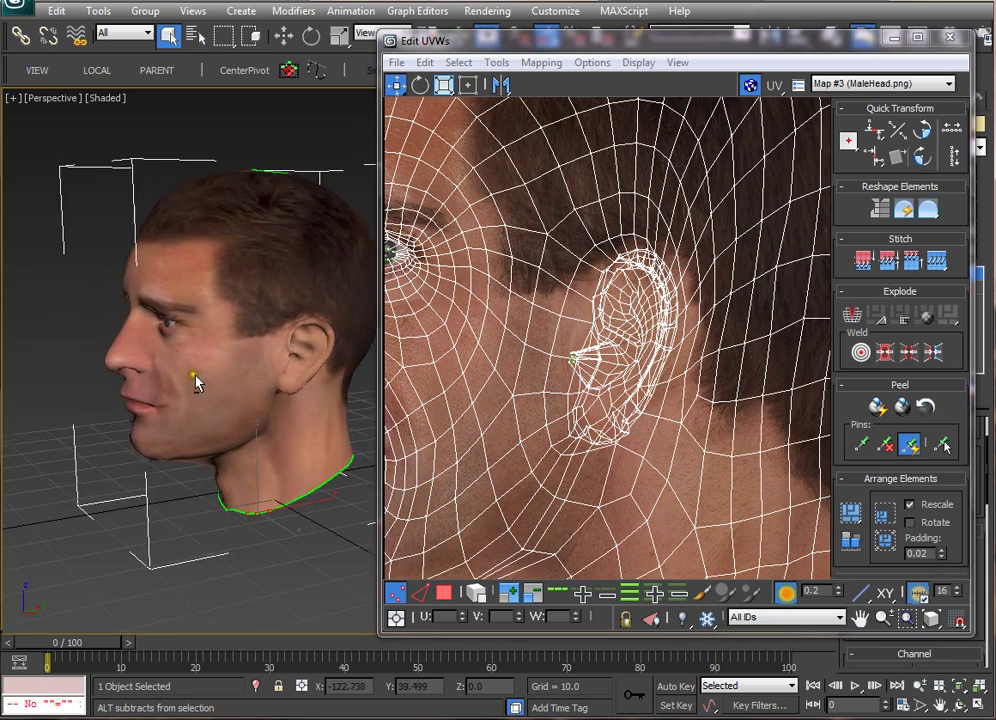
pyautogui.scroll(1, 588, 262)
pyautogui.moveTo(588, 262); pyautogui.dragTo(541, 292, button='middle')
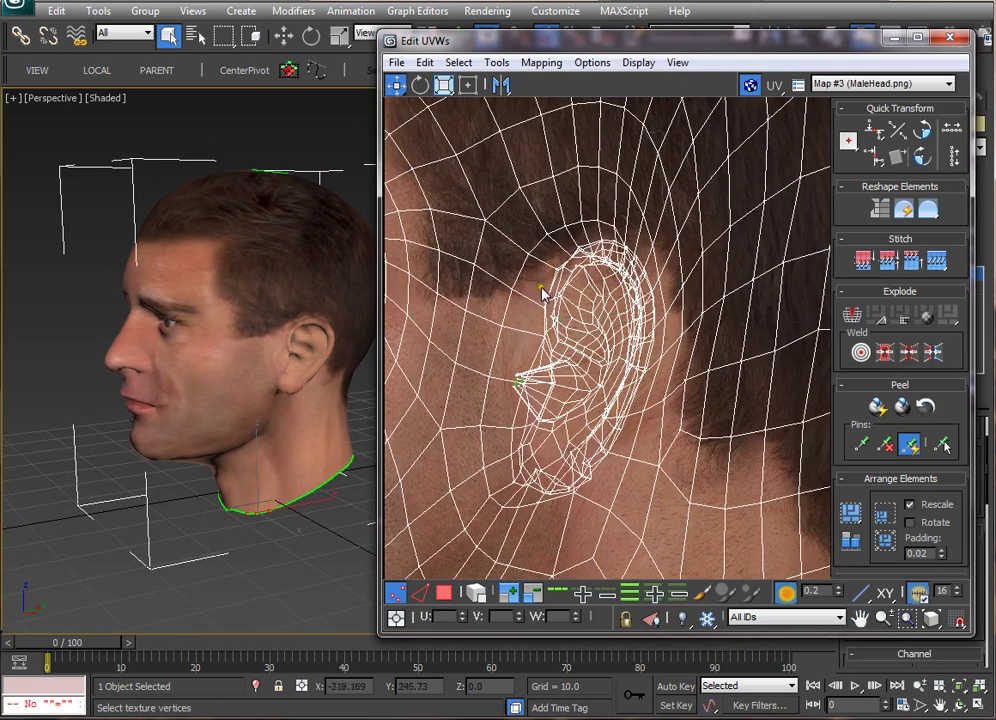
pyautogui.scroll(4, 548, 278)
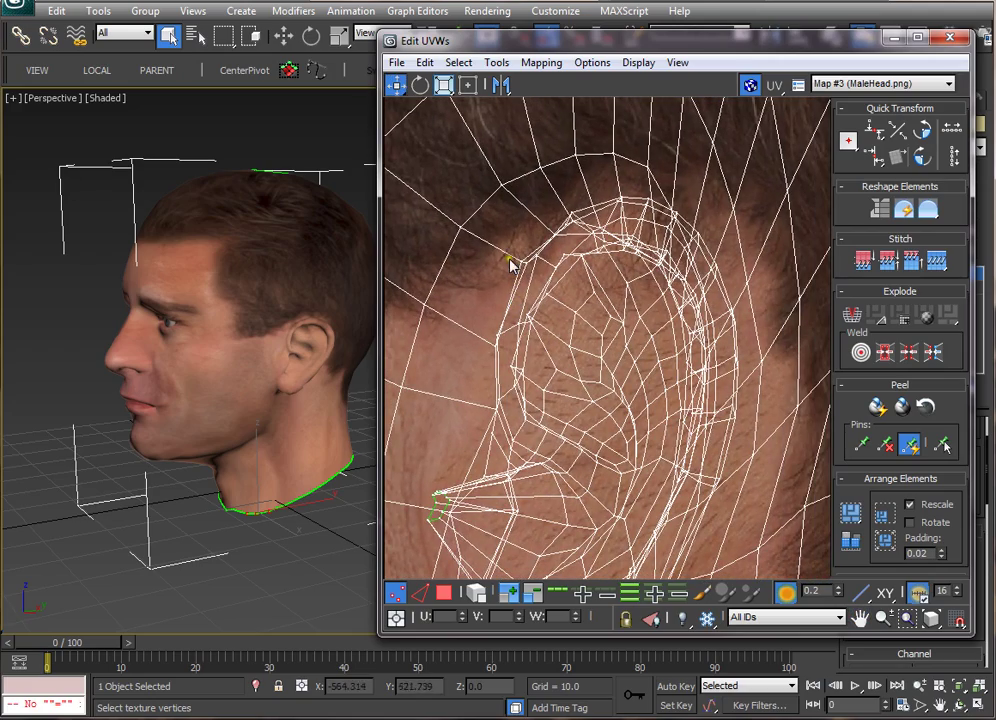
# Step: Show the mesh edges on the shaded head and select the protruding ear's vertices on the model
pyautogui.moveTo(291, 313); pyautogui.dragTo(258, 350, button='middle')
pyautogui.press('F4')
pyautogui.scroll(3, 261, 372)
pyautogui.keyDown('alt'); pyautogui.moveTo(218, 389); pyautogui.dragTo(75, 485, button='middle'); pyautogui.keyUp('alt')
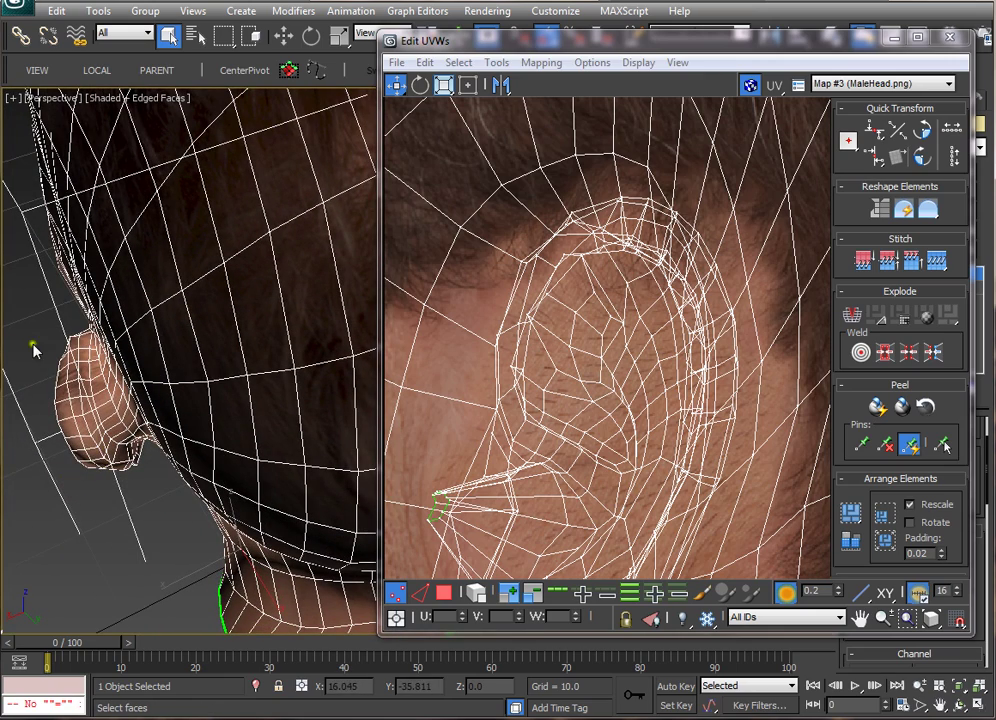
pyautogui.moveTo(102, 478); pyautogui.dragTo(102, 478)
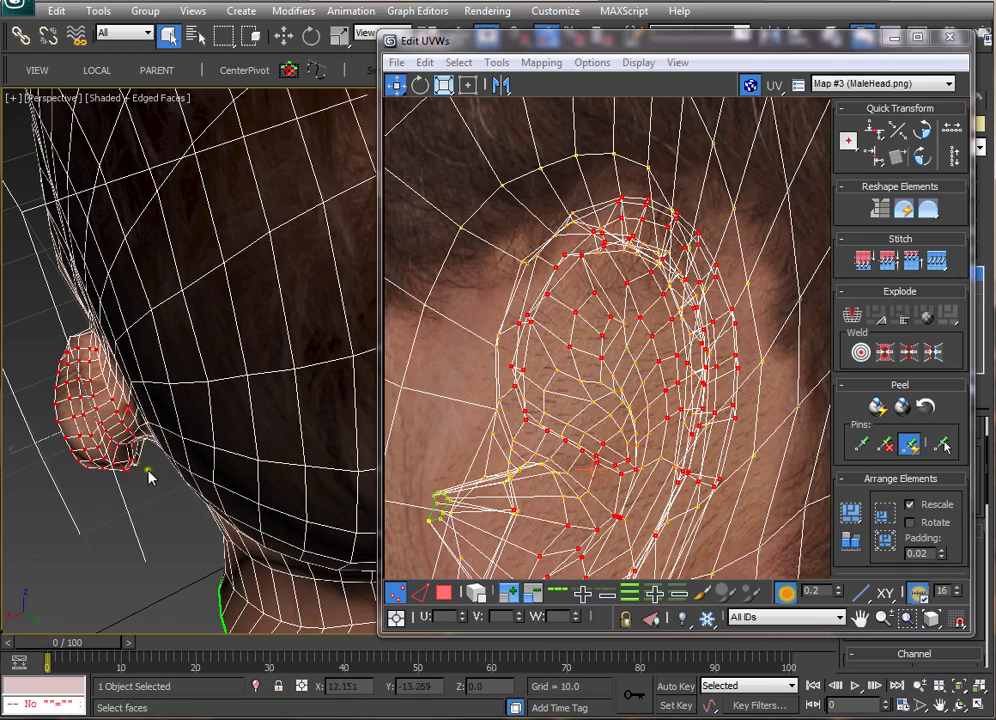
# Step: Add missed vertices behind the ear, along its front edge and around the lobe to the selection on the head
pyautogui.keyDown('alt'); pyautogui.moveTo(149, 473); pyautogui.dragTo(205, 425, button='middle'); pyautogui.keyUp('alt')
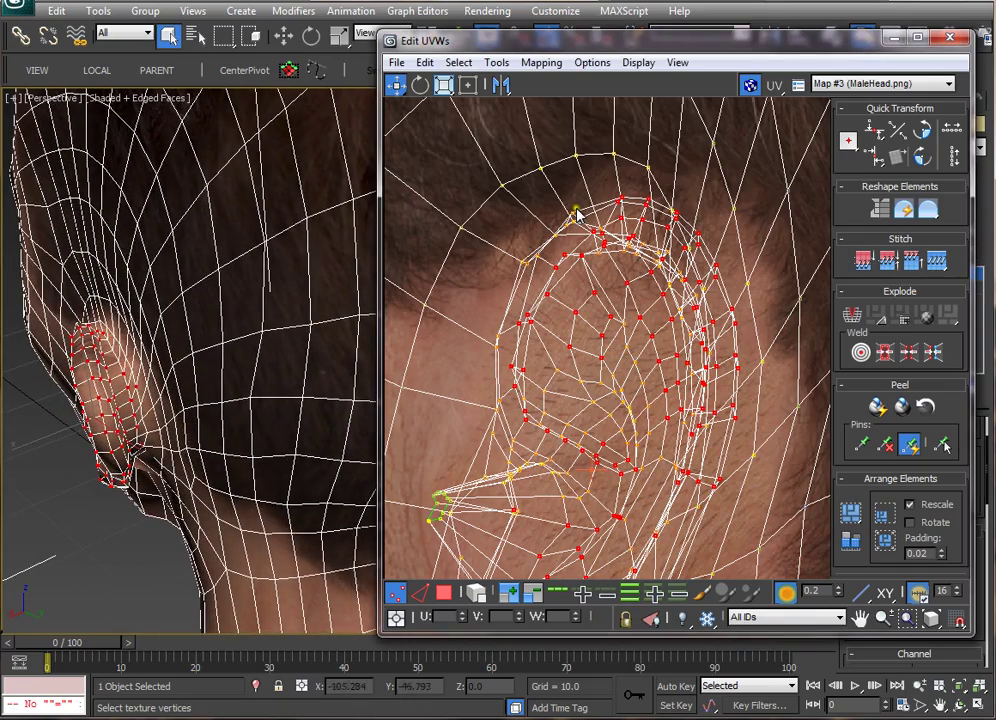
pyautogui.keyDown('alt'); pyautogui.moveTo(151, 364); pyautogui.dragTo(73, 297, button='middle'); pyautogui.keyUp('alt')
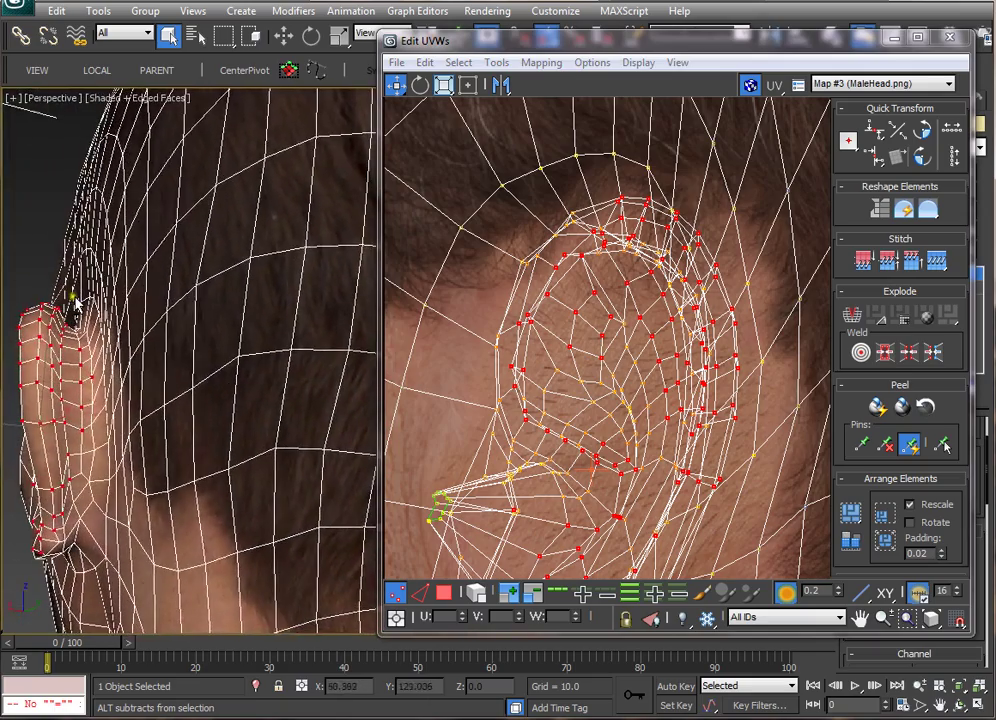
pyautogui.moveTo(104, 435)
pyautogui.keyDown('alt'); pyautogui.mouseDown(button='middle')
pyautogui.moveTo(124, 447)
pyautogui.moveTo(136, 402)
pyautogui.moveTo(104, 420)
pyautogui.mouseUp(button='middle'); pyautogui.keyUp('alt')
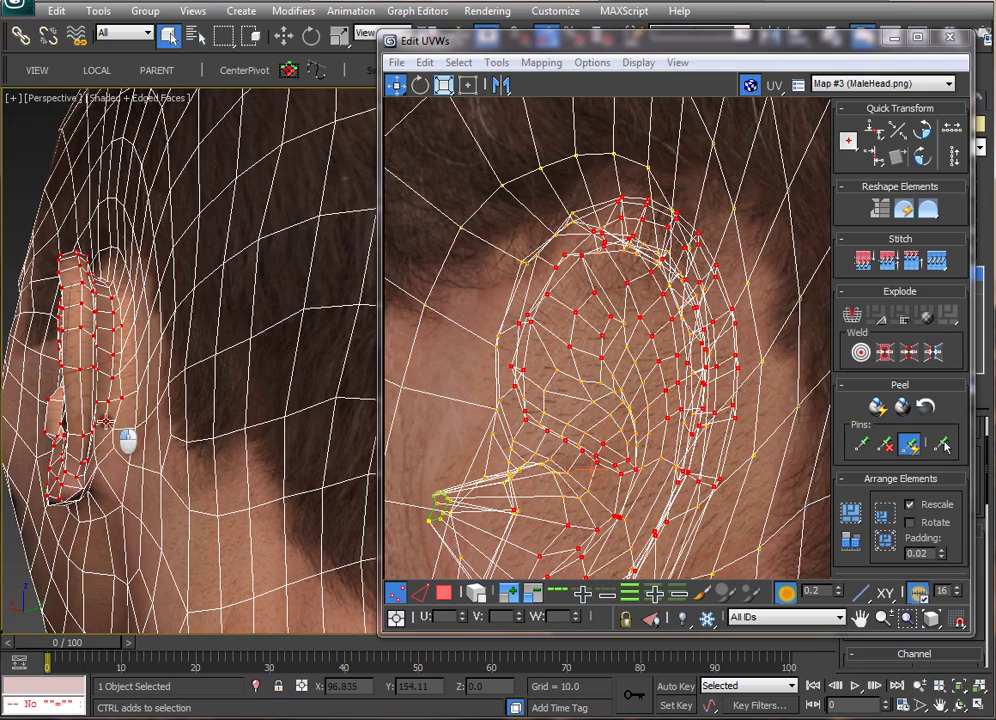
pyautogui.keyDown('alt'); pyautogui.moveTo(112, 453); pyautogui.dragTo(101, 496, button='middle'); pyautogui.keyUp('alt')
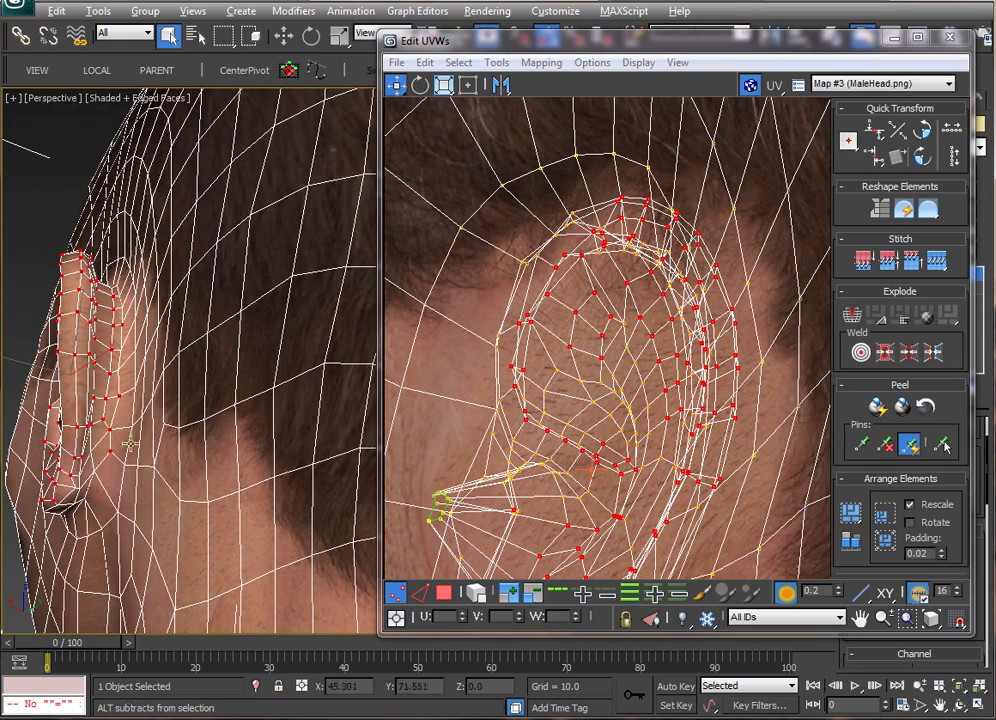
pyautogui.keyDown('alt'); pyautogui.moveTo(130, 444); pyautogui.dragTo(158, 450, button='middle'); pyautogui.keyUp('alt')
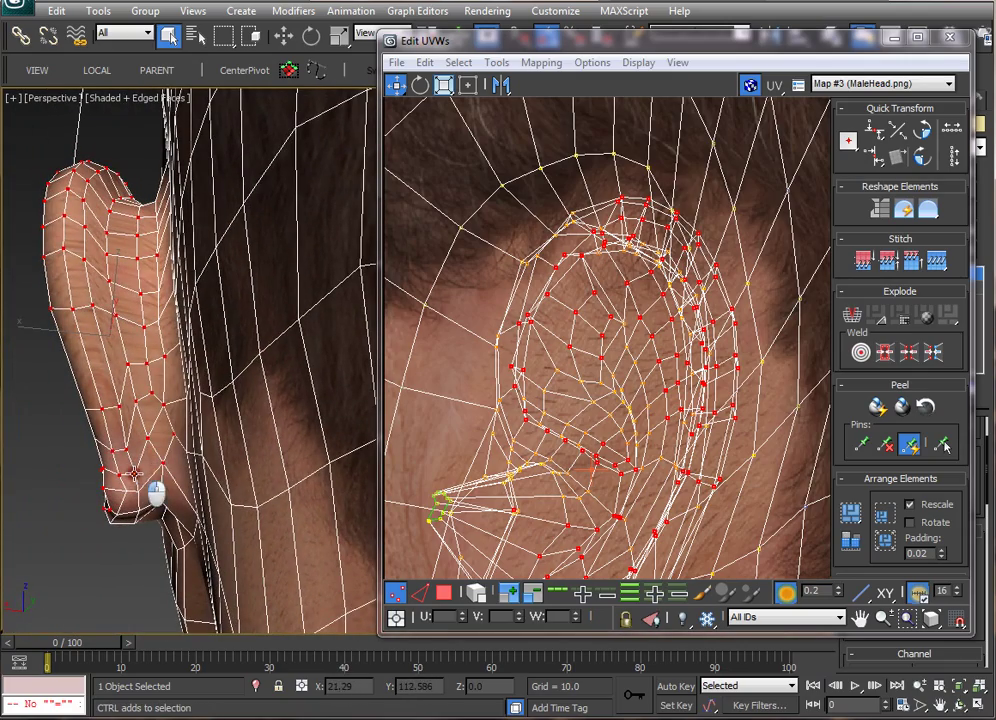
pyautogui.keyDown('alt'); pyautogui.moveTo(140, 508); pyautogui.dragTo(160, 385, button='middle'); pyautogui.keyUp('alt')
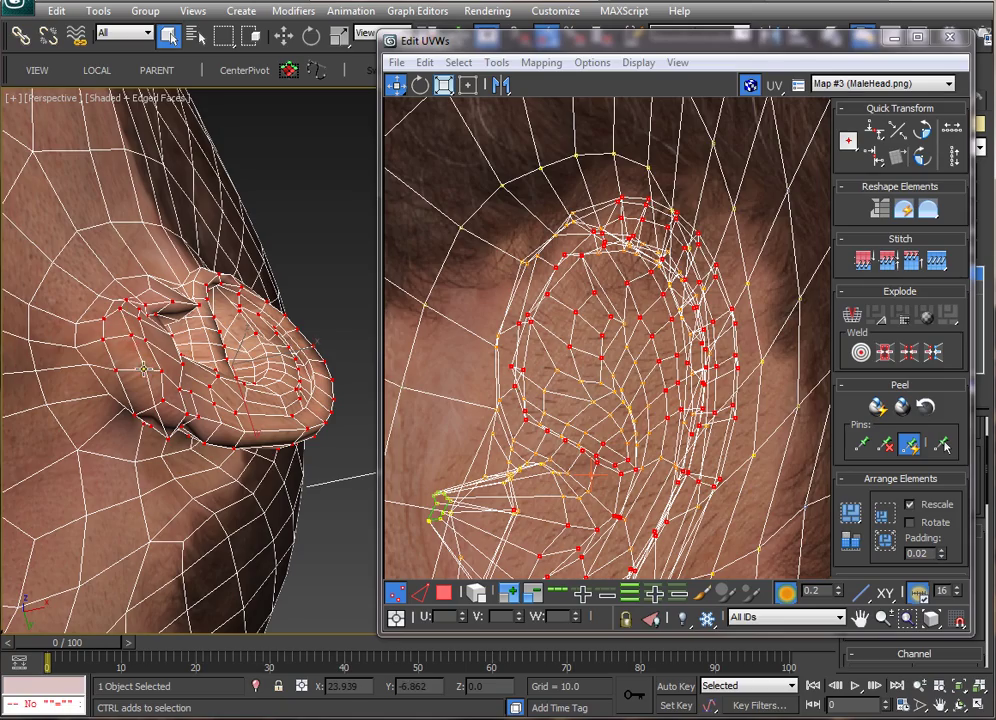
pyautogui.keyDown('alt'); pyautogui.moveTo(185, 440); pyautogui.dragTo(127, 470, button='middle'); pyautogui.keyUp('alt')
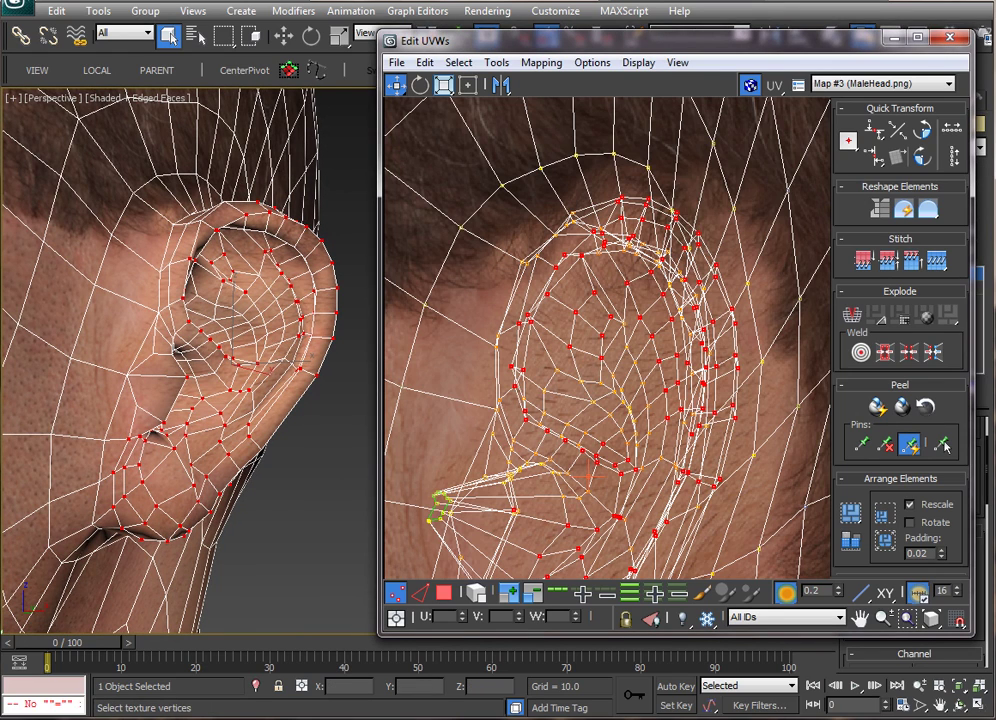
# Step: Move the UV editor out of the way, grow the ear selection once and deselect the stray vertices behind the ear
pyautogui.moveTo(636, 50); pyautogui.dragTo(382, 217)
pyautogui.scroll(2, 931, 440)
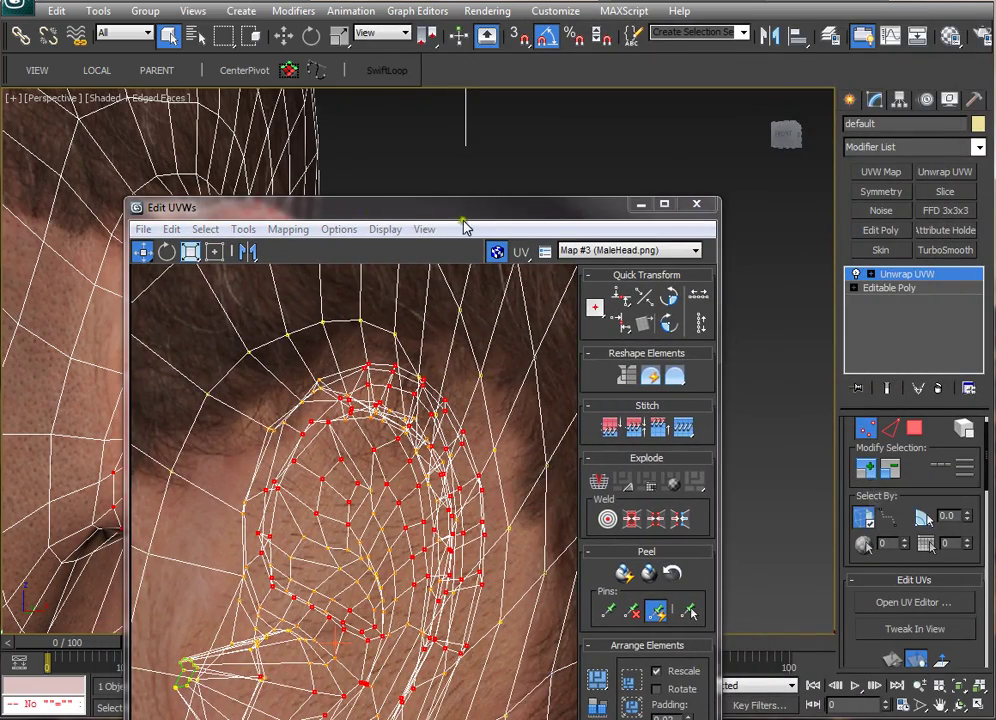
pyautogui.moveTo(461, 211); pyautogui.dragTo(725, 144)
pyautogui.keyDown('alt'); pyautogui.moveTo(231, 262); pyautogui.dragTo(222, 318, button='middle'); pyautogui.keyUp('alt')
pyautogui.keyDown('alt'); pyautogui.moveTo(175, 350); pyautogui.dragTo(145, 311, button='middle'); pyautogui.keyUp('alt')
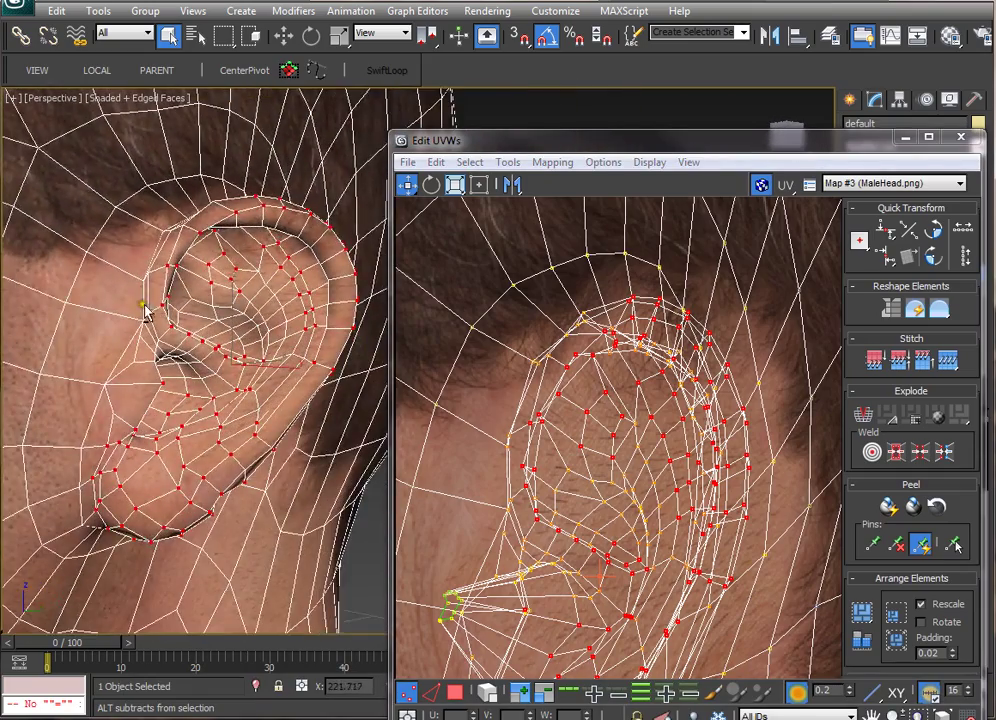
pyautogui.scroll(3, 240, 356)
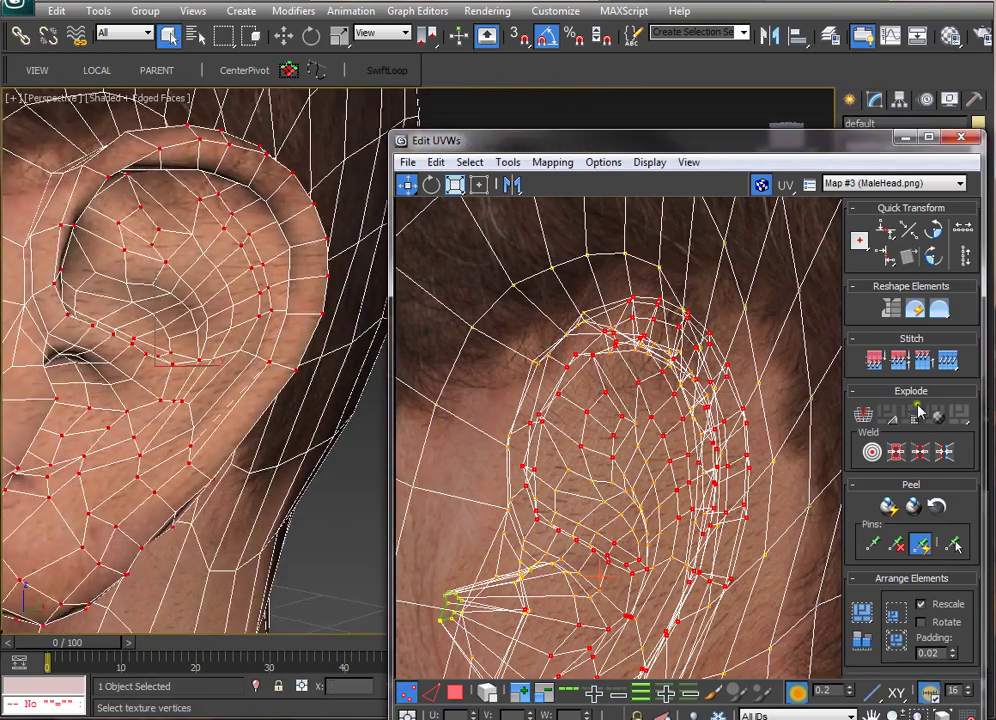
pyautogui.moveTo(843, 160); pyautogui.dragTo(995, 534)
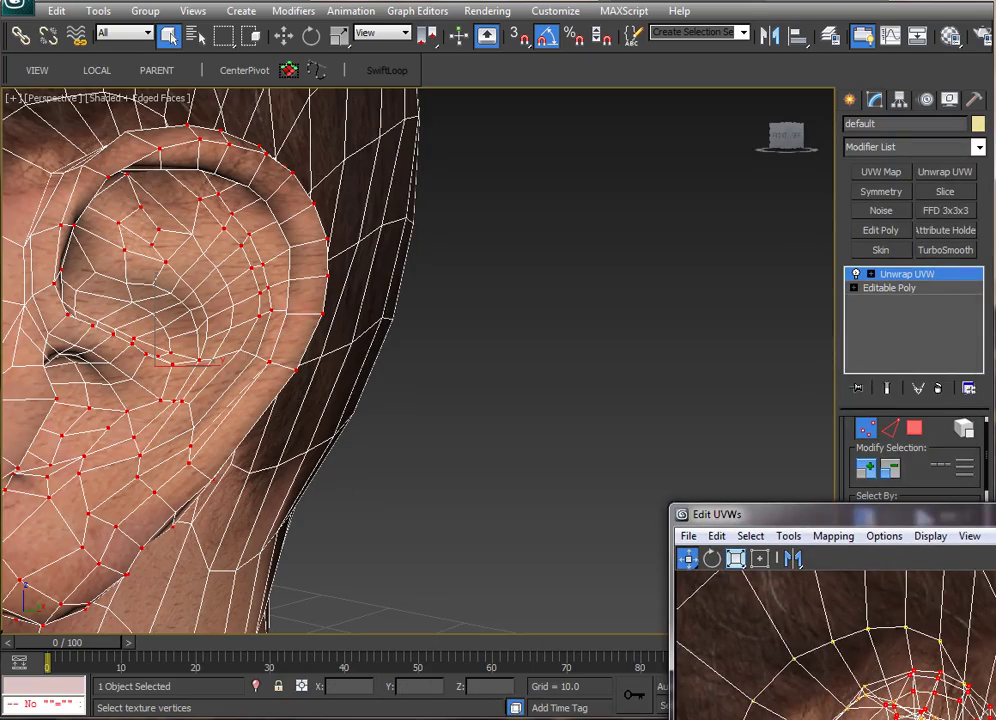
pyautogui.click(867, 468)
pyautogui.moveTo(356, 394); pyautogui.dragTo(231, 440, button='middle')
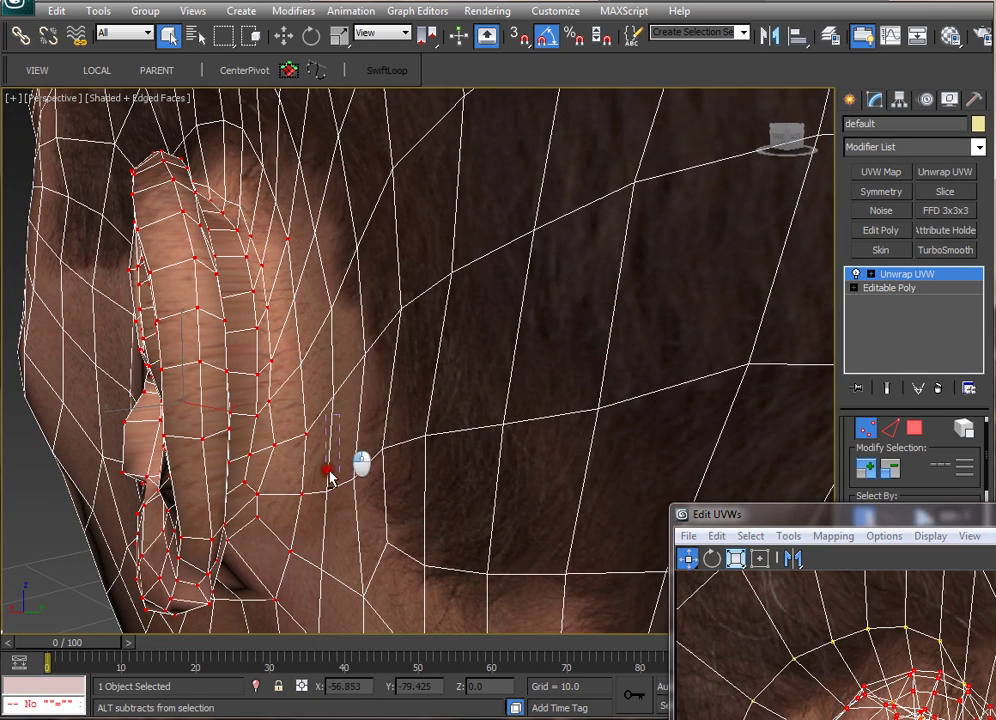
pyautogui.moveTo(330, 477); pyautogui.dragTo(289, 520)
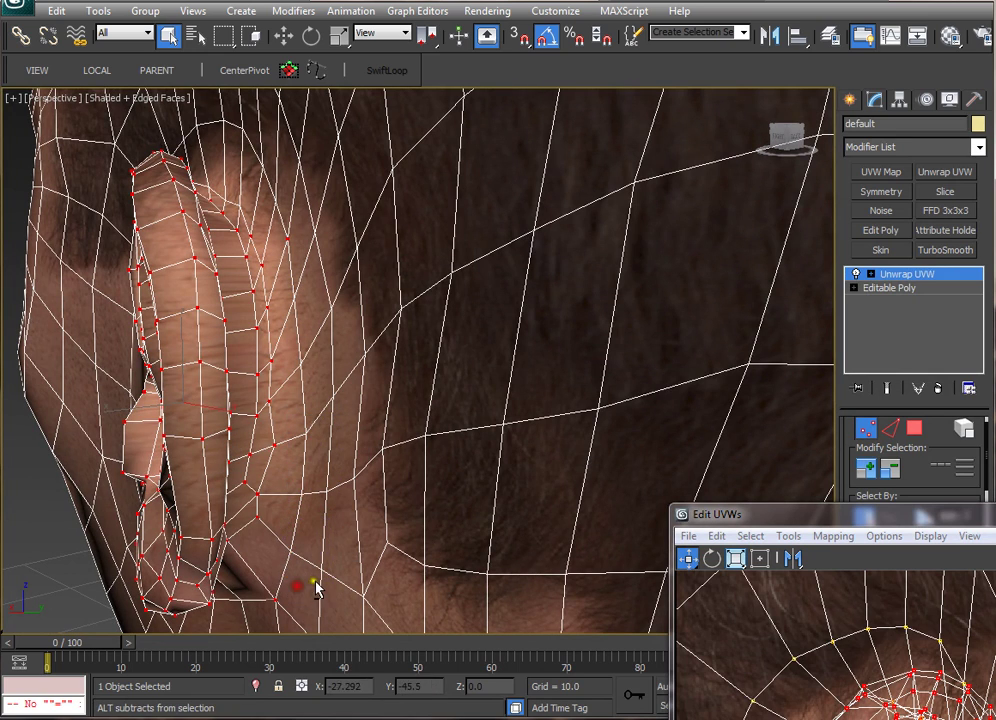
pyautogui.keyDown('alt'); pyautogui.moveTo(273, 605); pyautogui.dragTo(271, 604); pyautogui.keyUp('alt')
pyautogui.keyDown('alt'); pyautogui.moveTo(282, 247); pyautogui.dragTo(278, 262); pyautogui.keyUp('alt')
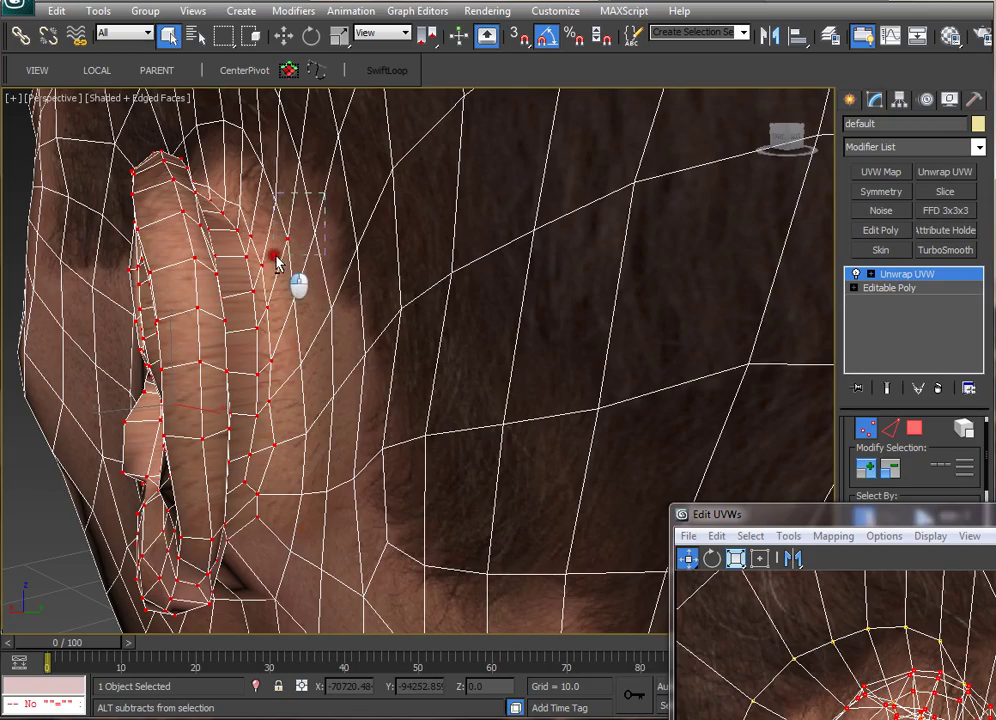
# Step: Inspect the ear for unselected inner vertices and grow the vertex selection two more times
pyautogui.keyDown('alt'); pyautogui.moveTo(278, 262); pyautogui.dragTo(125, 342, button='middle'); pyautogui.keyUp('alt')
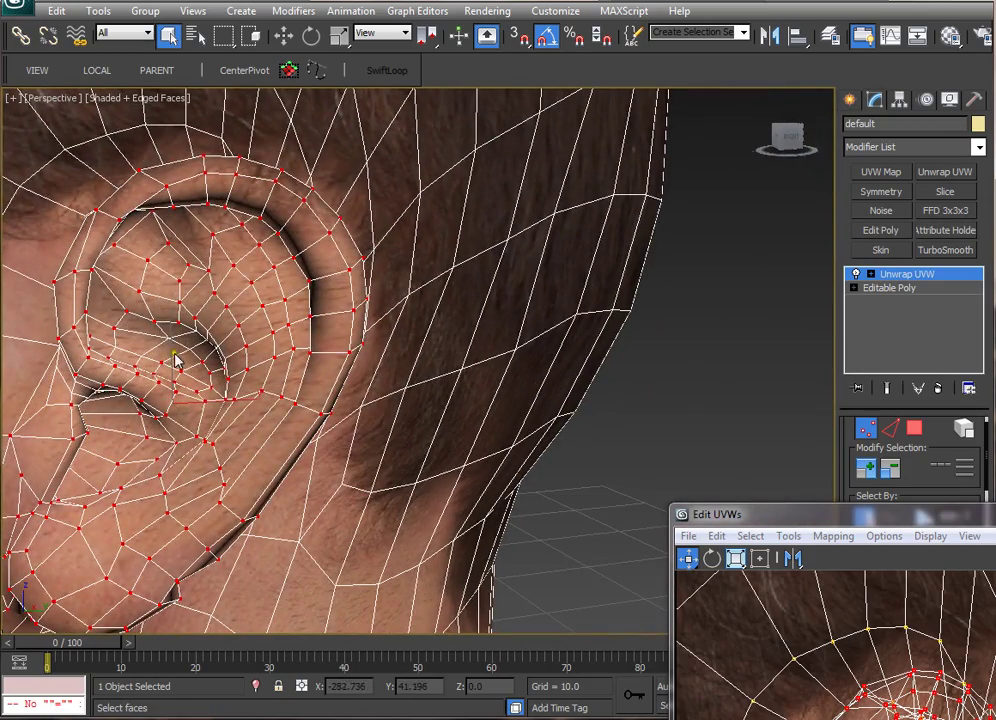
pyautogui.moveTo(217, 350)
pyautogui.keyDown('alt'); pyautogui.mouseDown(button='middle')
pyautogui.moveTo(300, 362)
pyautogui.moveTo(333, 345)
pyautogui.moveTo(226, 347)
pyautogui.mouseUp(button='middle'); pyautogui.keyUp('alt')
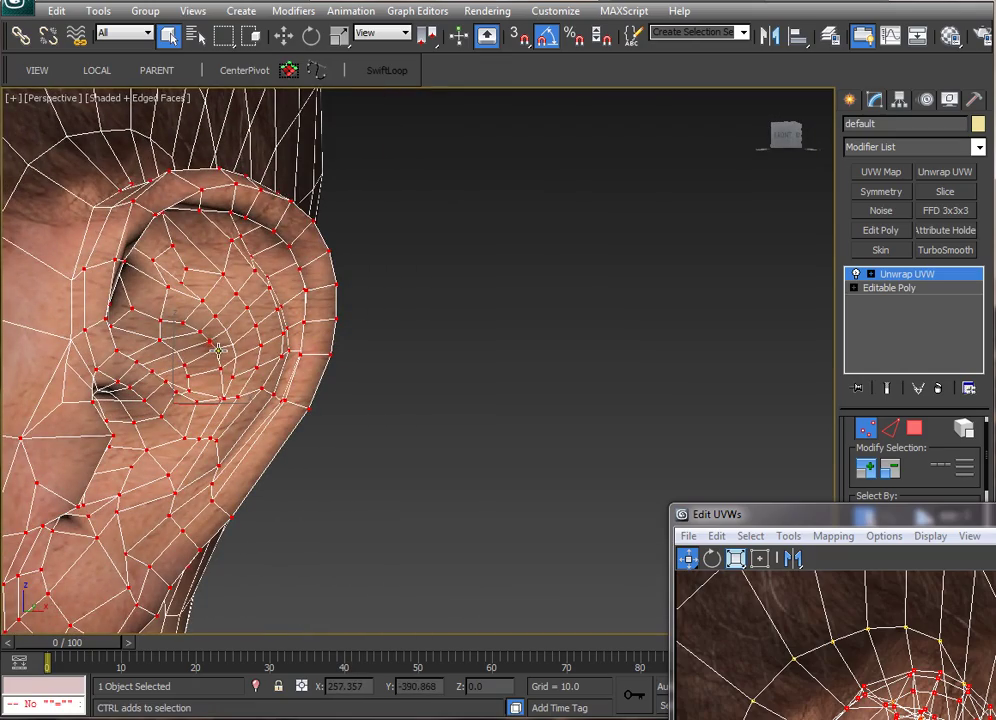
pyautogui.keyDown('alt'); pyautogui.moveTo(267, 407); pyautogui.dragTo(396, 482, button='middle'); pyautogui.keyUp('alt')
pyautogui.scroll(3, 288, 392)
pyautogui.click(865, 470)
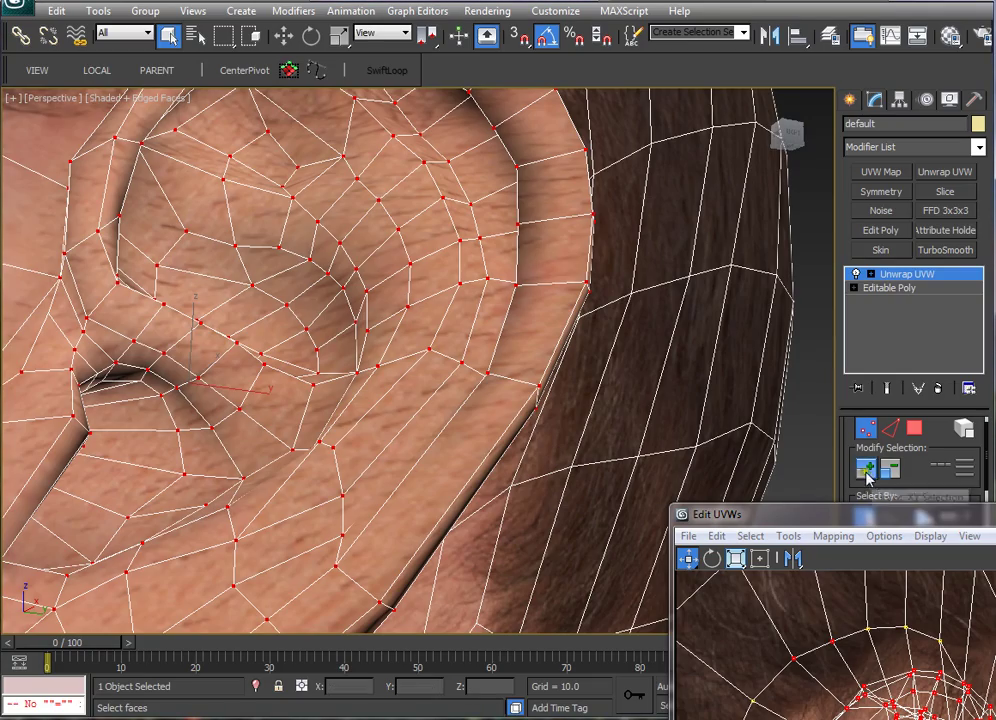
pyautogui.click(867, 471)
pyautogui.moveTo(455, 412); pyautogui.dragTo(532, 370, button='middle')
pyautogui.keyDown('alt'); pyautogui.moveTo(458, 420); pyautogui.dragTo(257, 325, button='middle'); pyautogui.keyUp('alt')
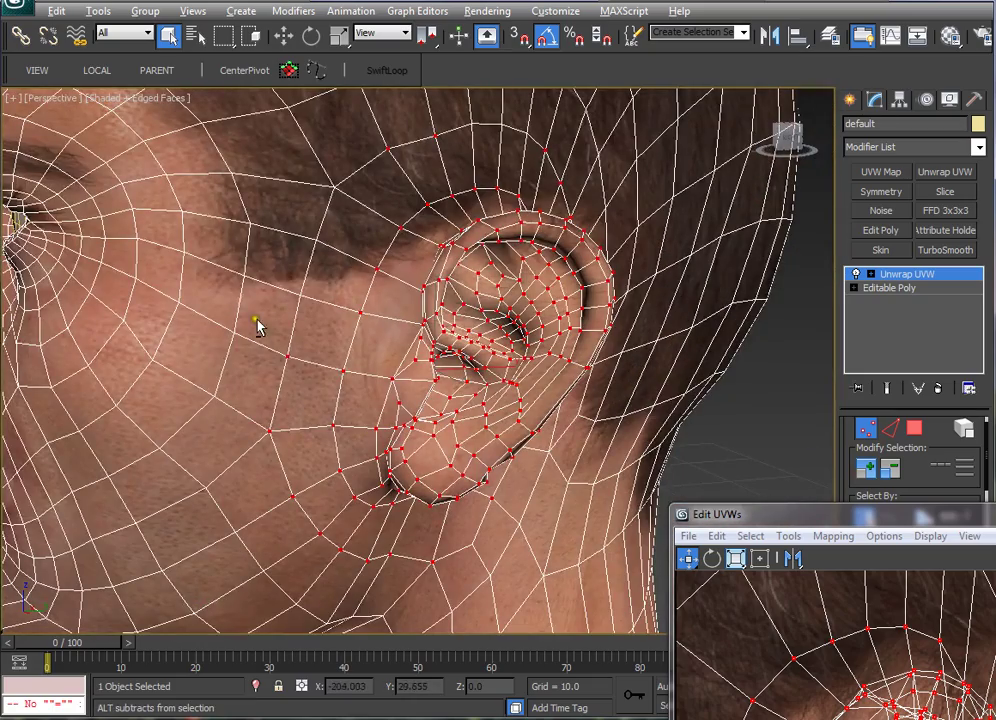
# Step: Deselect the surplus vertices on the cheek in front of the ear and on the hair above it
pyautogui.keyDown('alt'); pyautogui.moveTo(215, 219); pyautogui.dragTo(365, 556); pyautogui.keyUp('alt')
pyautogui.keyDown('alt'); pyautogui.moveTo(413, 176); pyautogui.dragTo(408, 287); pyautogui.keyUp('alt')
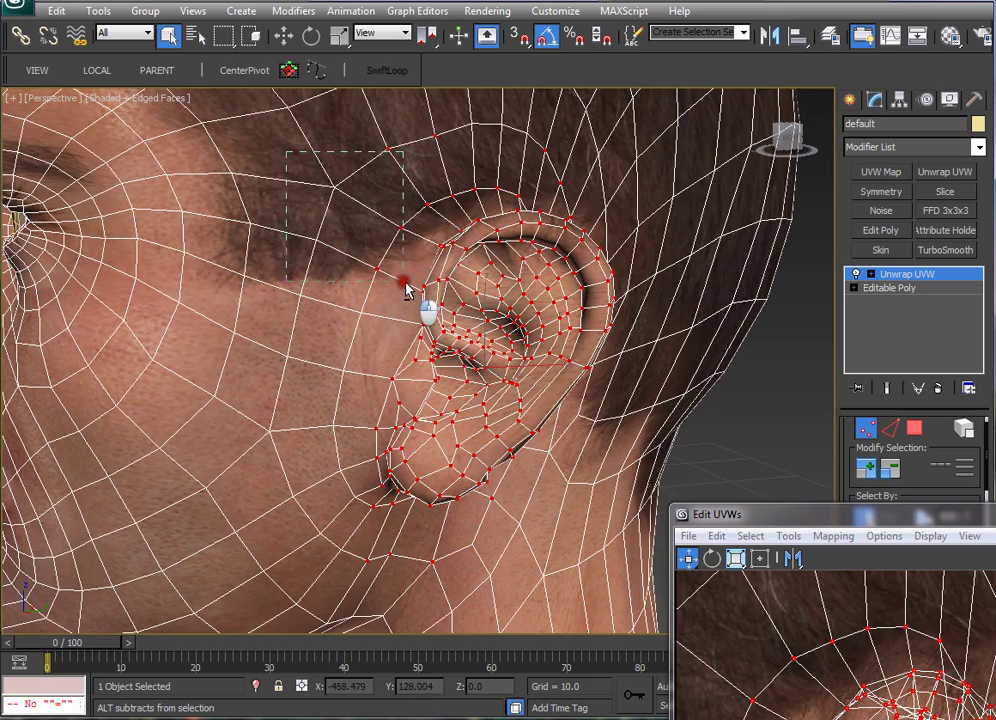
pyautogui.keyDown('alt'); pyautogui.moveTo(408, 287); pyautogui.dragTo(435, 255, button='middle'); pyautogui.keyUp('alt')
pyautogui.keyDown('alt'); pyautogui.moveTo(340, 123); pyautogui.dragTo(525, 180); pyautogui.keyUp('alt')
pyautogui.keyDown('alt'); pyautogui.moveTo(538, 132); pyautogui.dragTo(601, 191); pyautogui.keyUp('alt')
pyautogui.keyDown('alt'); pyautogui.moveTo(398, 152); pyautogui.dragTo(455, 222); pyautogui.keyUp('alt')
pyautogui.keyDown('alt'); pyautogui.moveTo(505, 188); pyautogui.dragTo(540, 205); pyautogui.keyUp('alt')
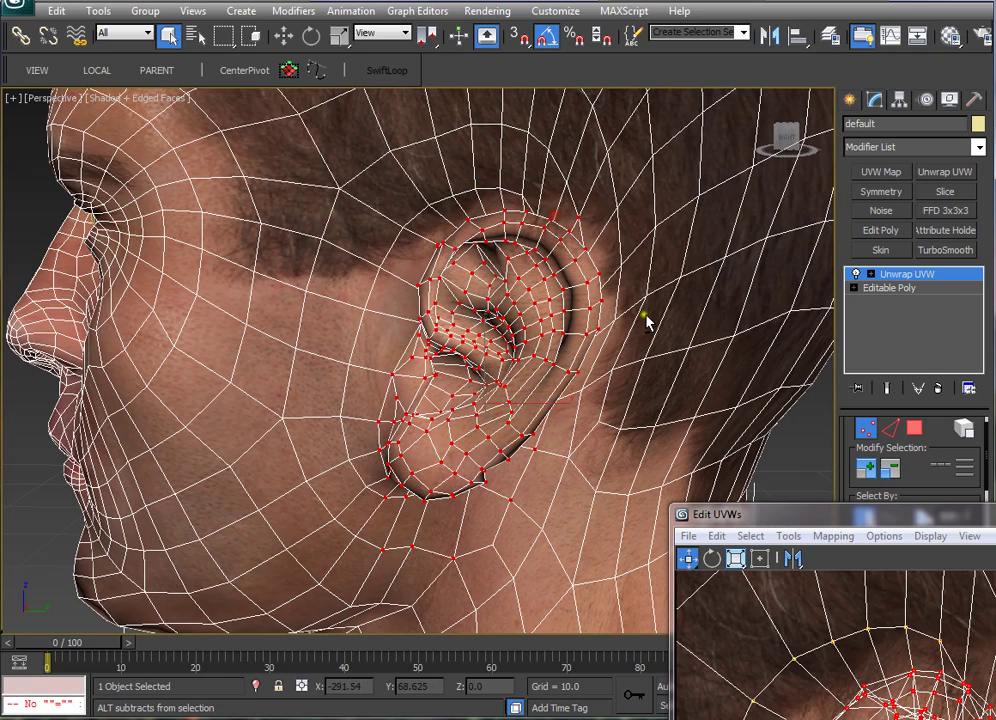
# Step: Deselect the surplus vertices on the head behind the ear and on the skin below the lobe
pyautogui.keyDown('alt'); pyautogui.moveTo(647, 318); pyautogui.dragTo(553, 322, button='middle'); pyautogui.keyUp('alt')
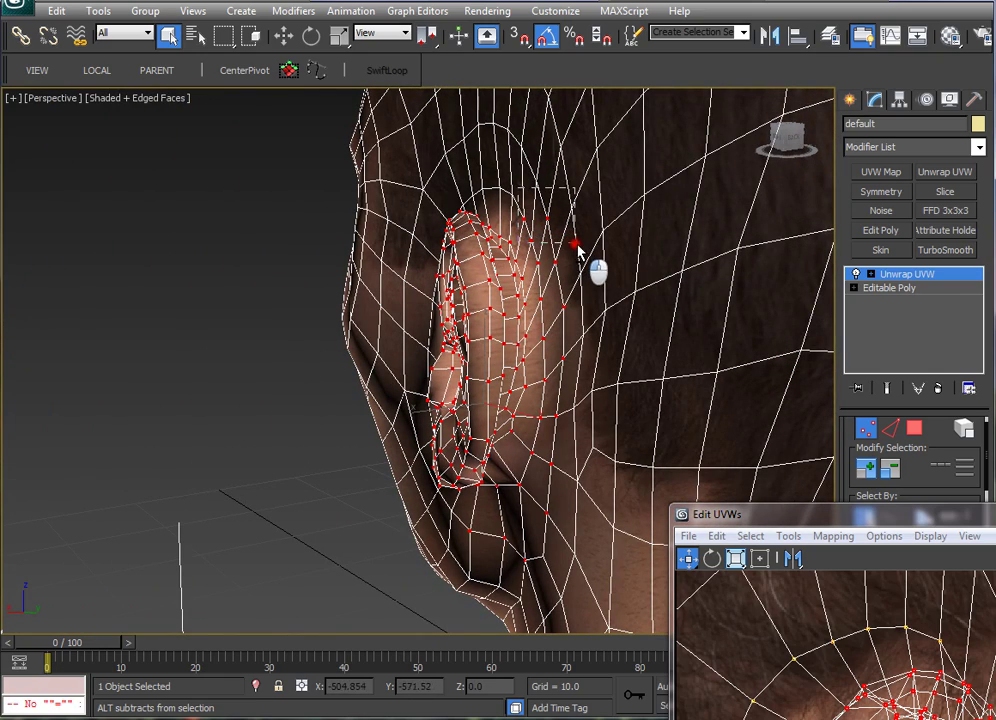
pyautogui.keyDown('alt'); pyautogui.moveTo(607, 238); pyautogui.dragTo(538, 340); pyautogui.keyUp('alt')
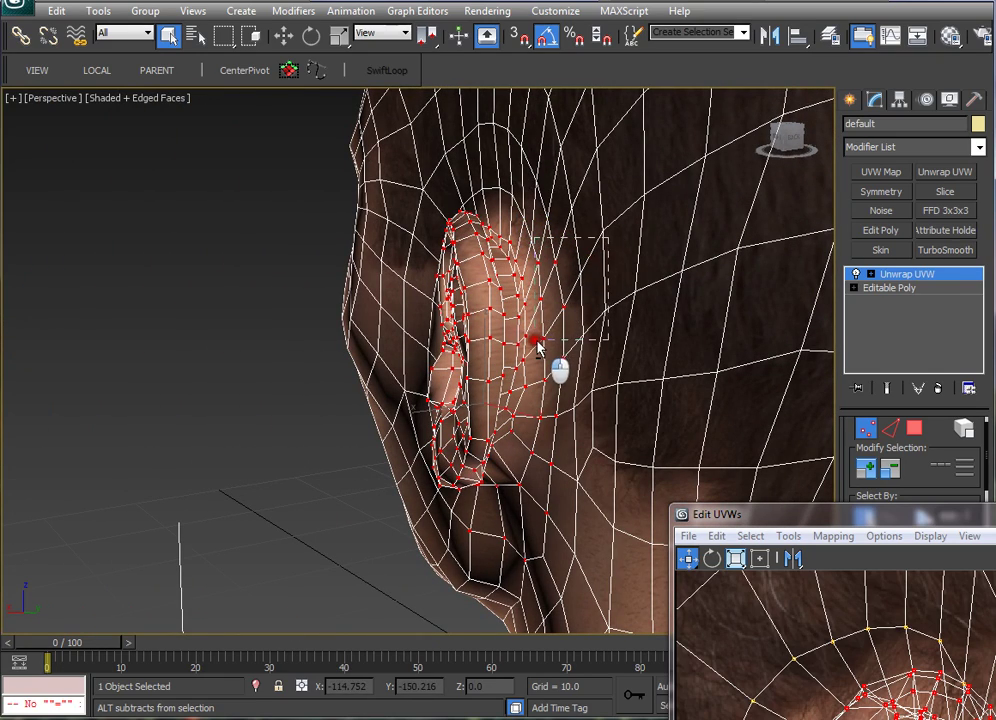
pyautogui.keyDown('alt'); pyautogui.moveTo(610, 322); pyautogui.dragTo(541, 531); pyautogui.keyUp('alt')
pyautogui.keyDown('alt'); pyautogui.moveTo(516, 517); pyautogui.dragTo(483, 430, button='middle'); pyautogui.keyUp('alt')
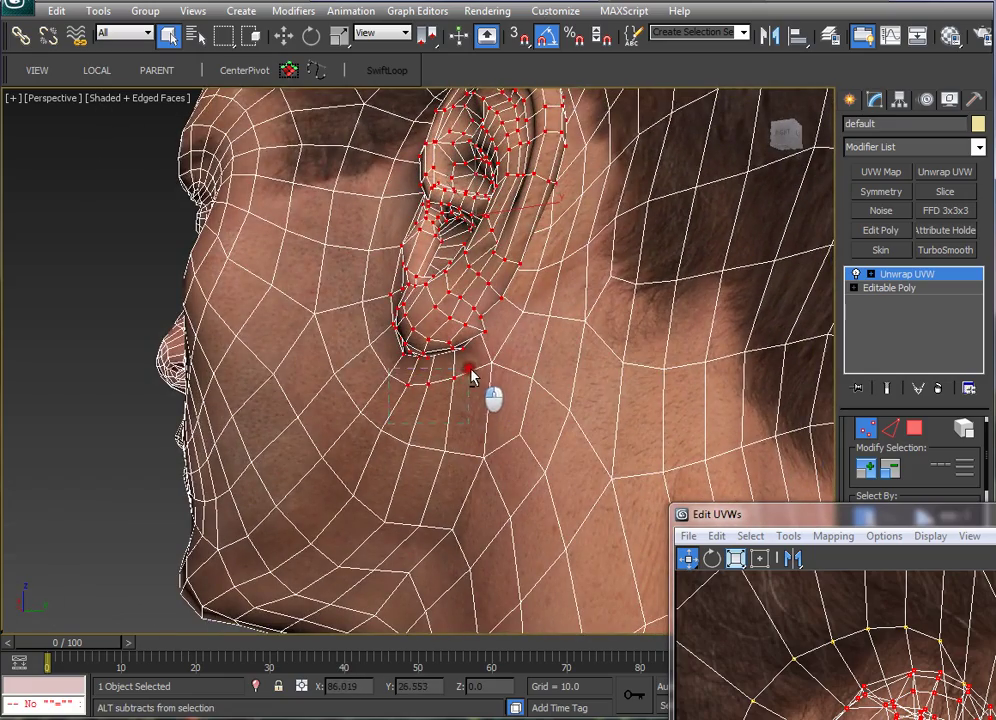
pyautogui.keyDown('alt'); pyautogui.moveTo(471, 375); pyautogui.dragTo(325, 229, button='middle'); pyautogui.keyUp('alt')
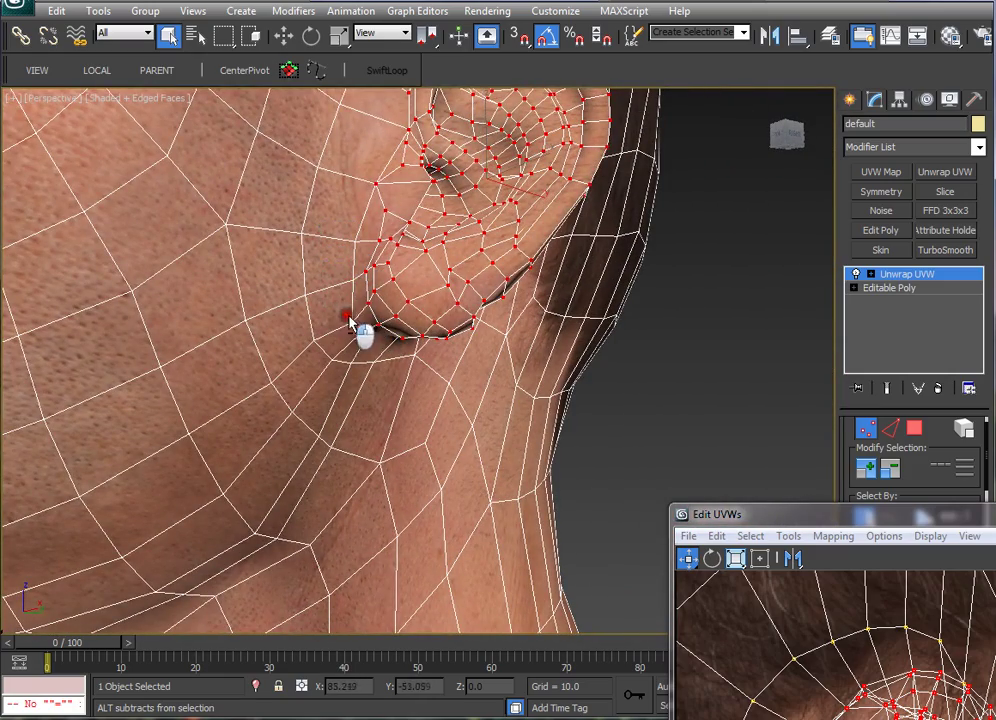
pyautogui.keyDown('alt'); pyautogui.moveTo(367, 333); pyautogui.dragTo(397, 438, button='middle'); pyautogui.keyUp('alt')
# Step: Check the selected ear vertices in the UV editor and try to apply a planar projection to them
pyautogui.moveTo(850, 524); pyautogui.dragTo(500, 138)
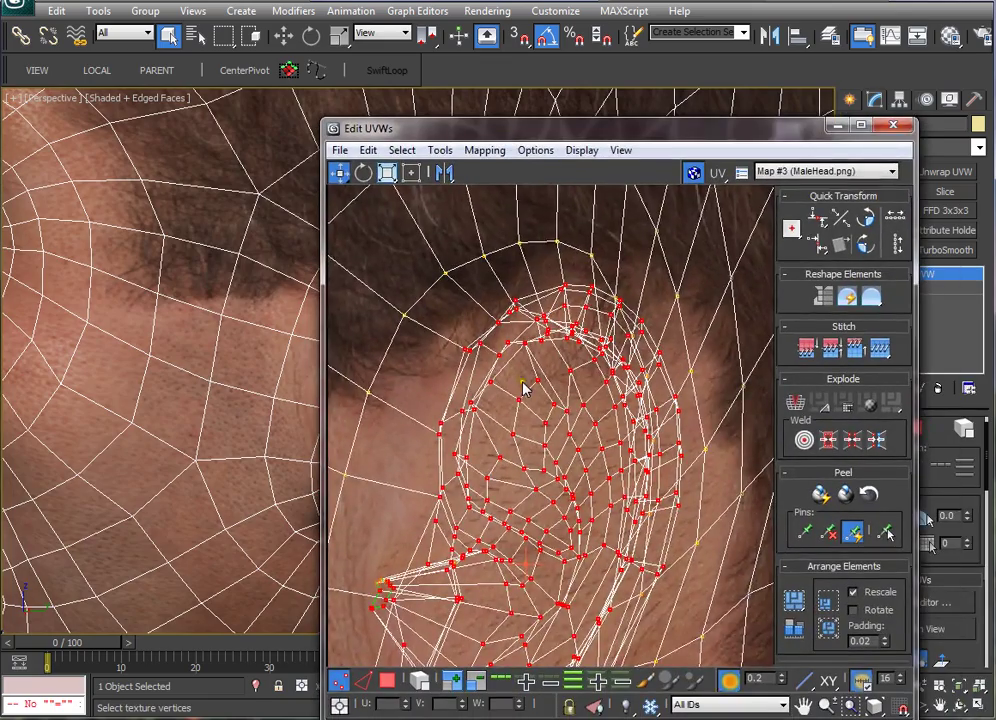
pyautogui.moveTo(522, 389); pyautogui.dragTo(507, 373, button='middle')
pyautogui.click(836, 125)
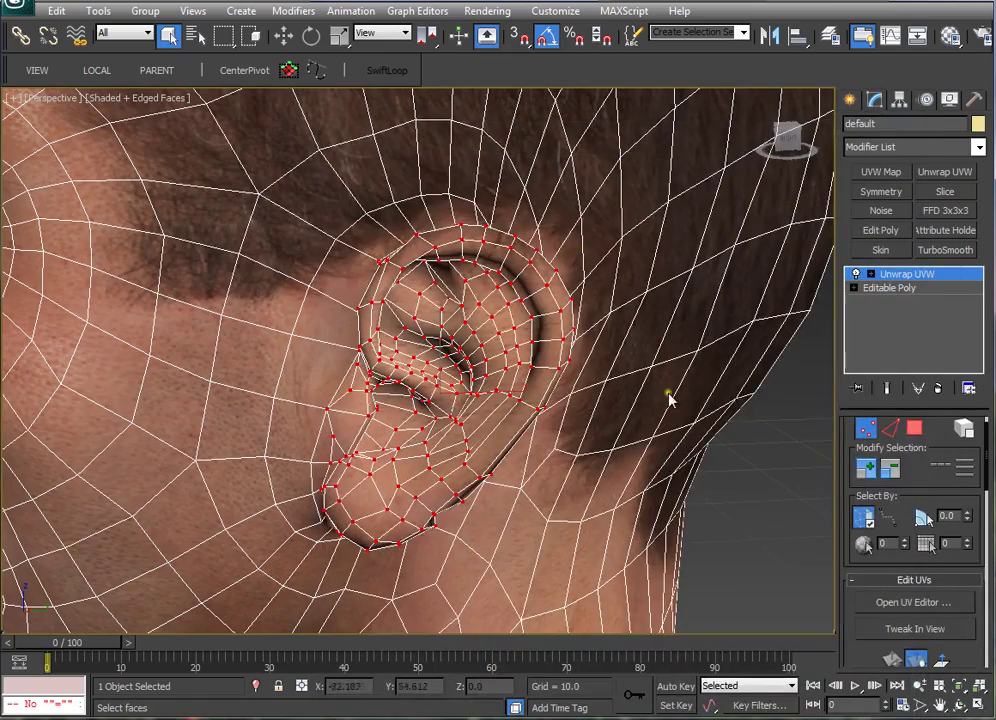
pyautogui.moveTo(936, 496); pyautogui.dragTo(938, 565)
pyautogui.moveTo(850, 616); pyautogui.dragTo(866, 206)
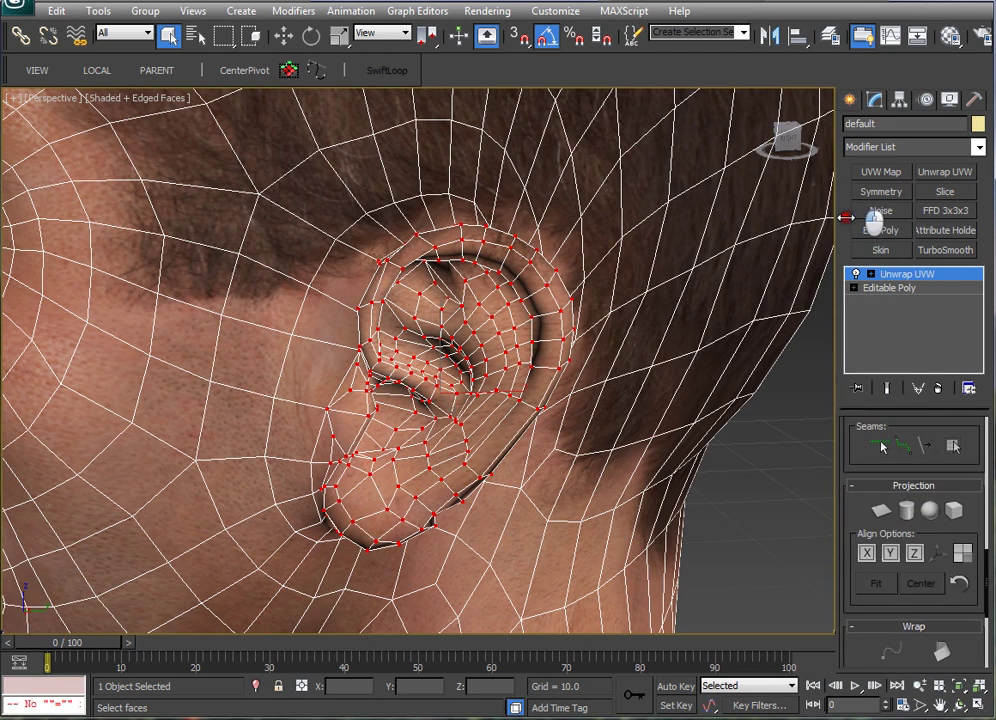
pyautogui.click(882, 512)
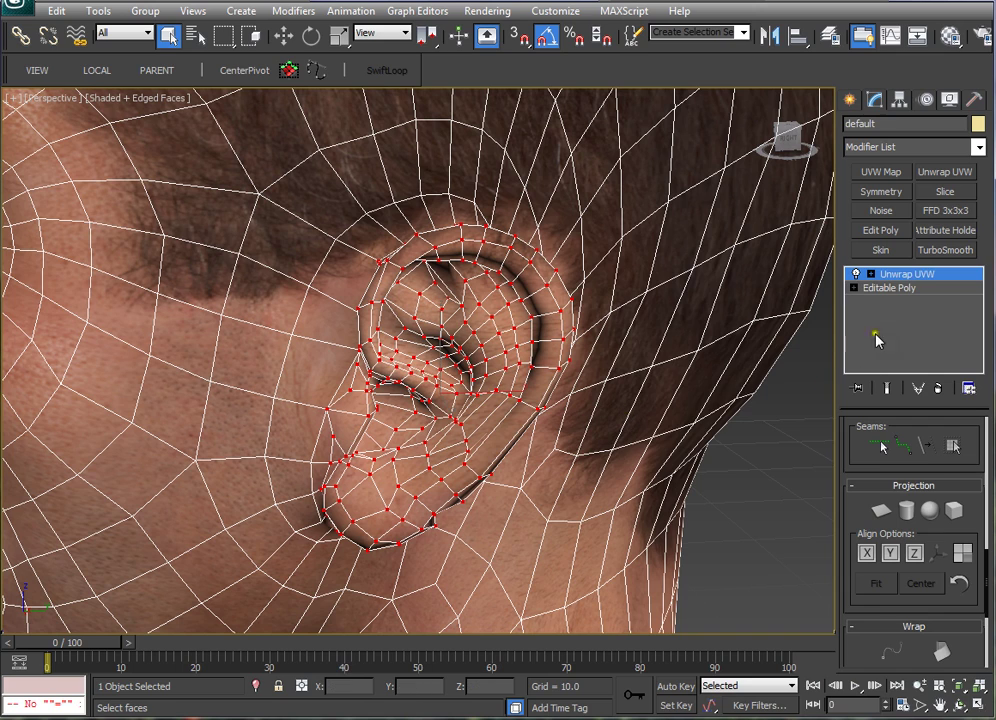
# Step: Try to carry the ear's vertex selection over to face level and apply the planar projection again
pyautogui.click(871, 274)
pyautogui.click(900, 315)
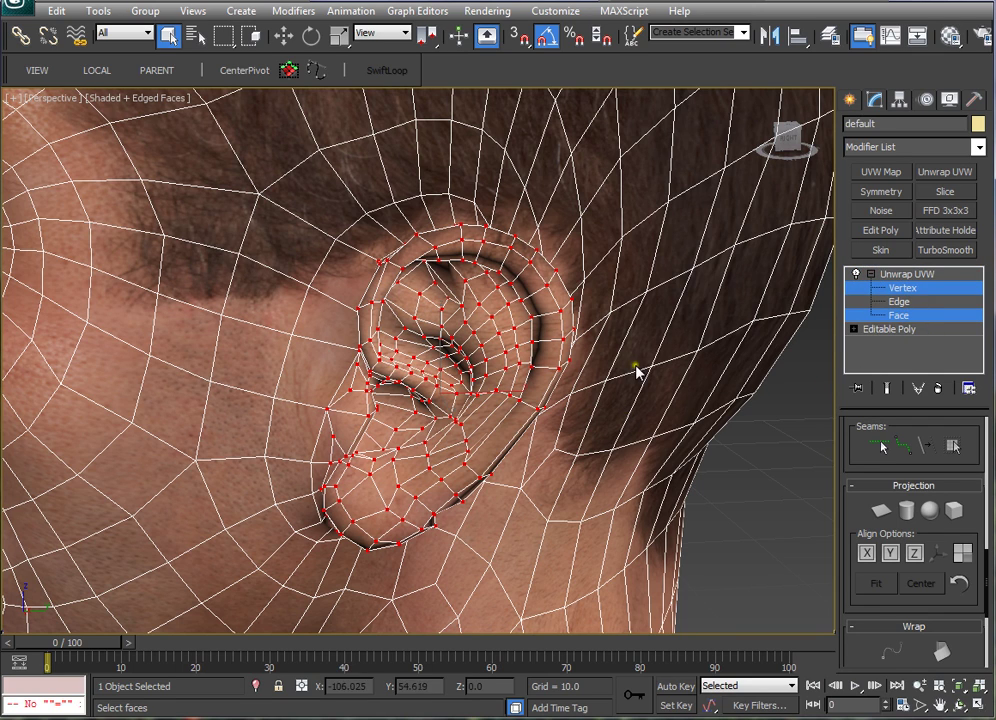
pyautogui.keyDown('alt'); pyautogui.moveTo(636, 368); pyautogui.dragTo(838, 323, button='middle'); pyautogui.keyUp('alt')
pyautogui.click(901, 316)
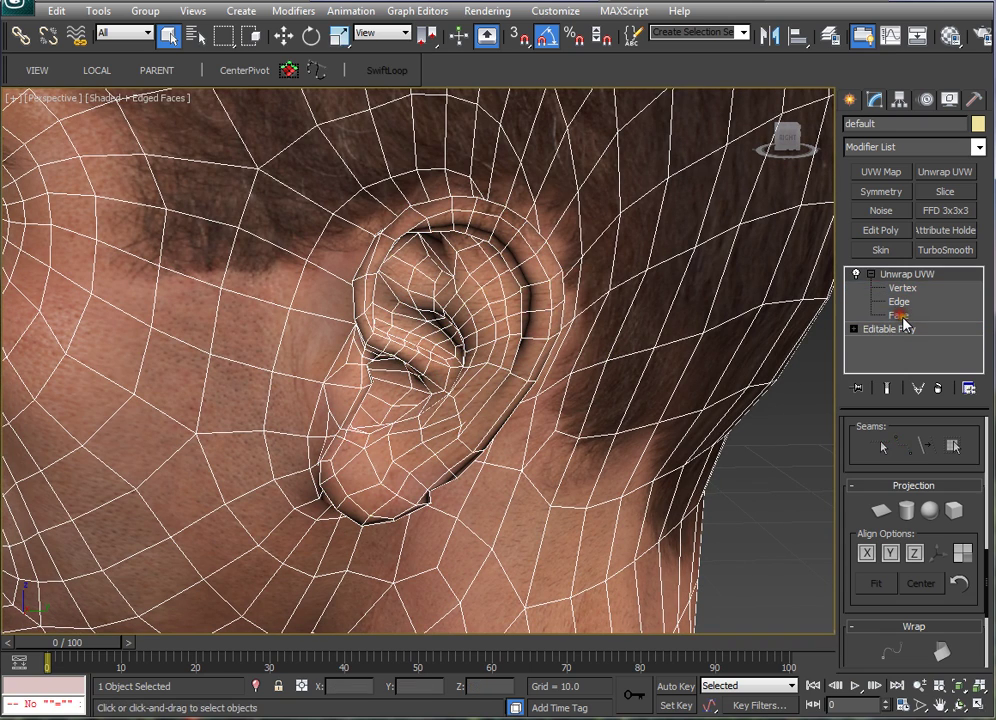
pyautogui.click(898, 288)
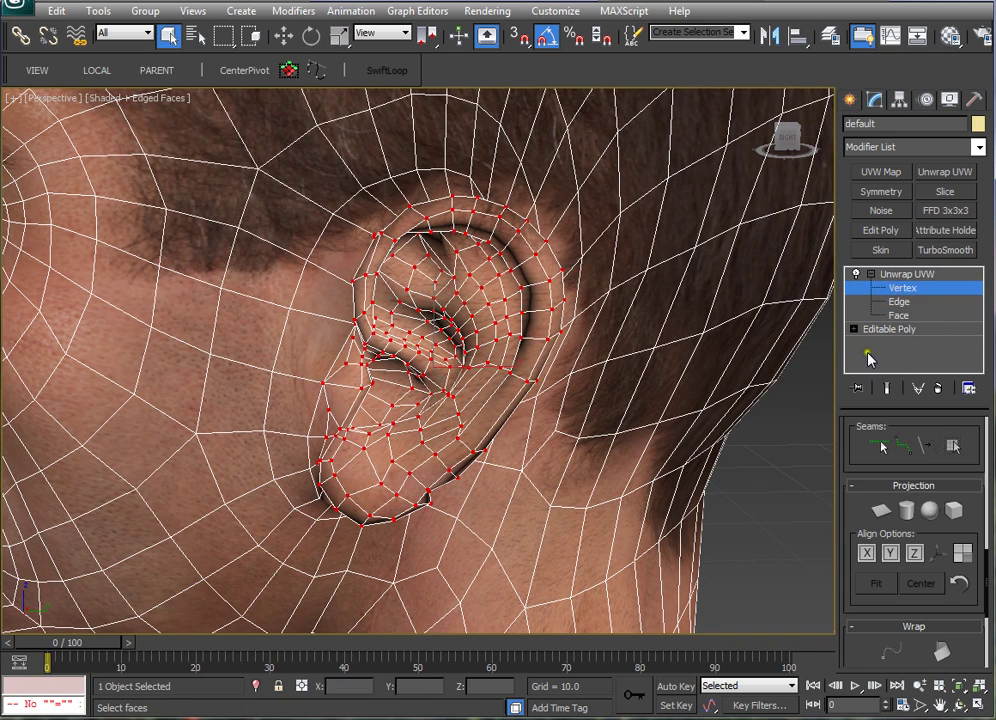
pyautogui.click(905, 317)
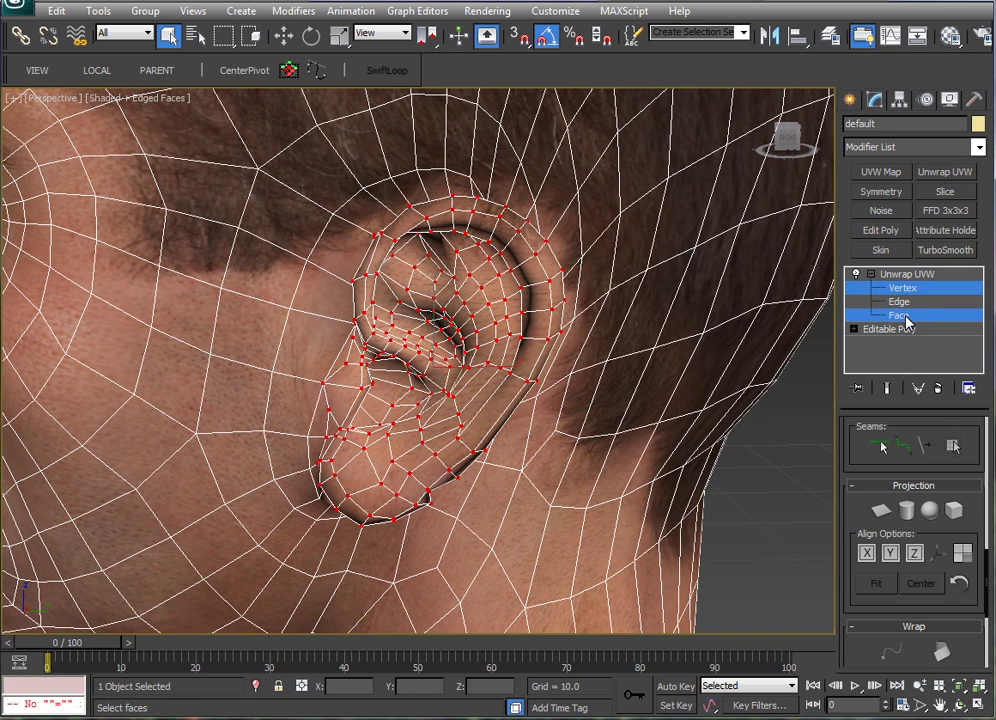
pyautogui.click(901, 316)
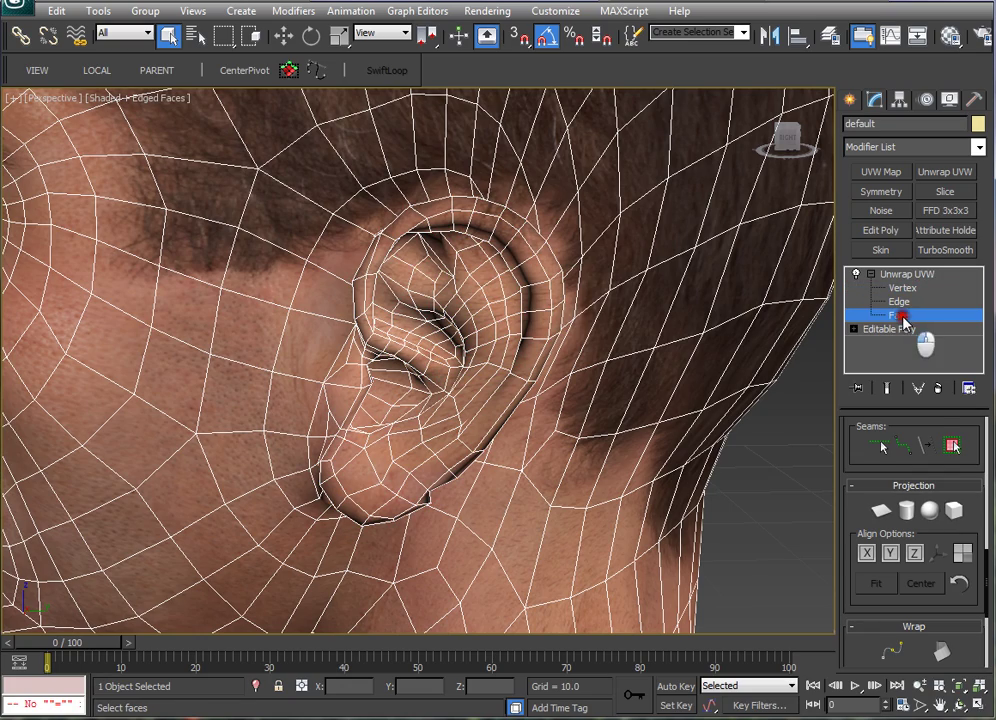
pyautogui.click(905, 288)
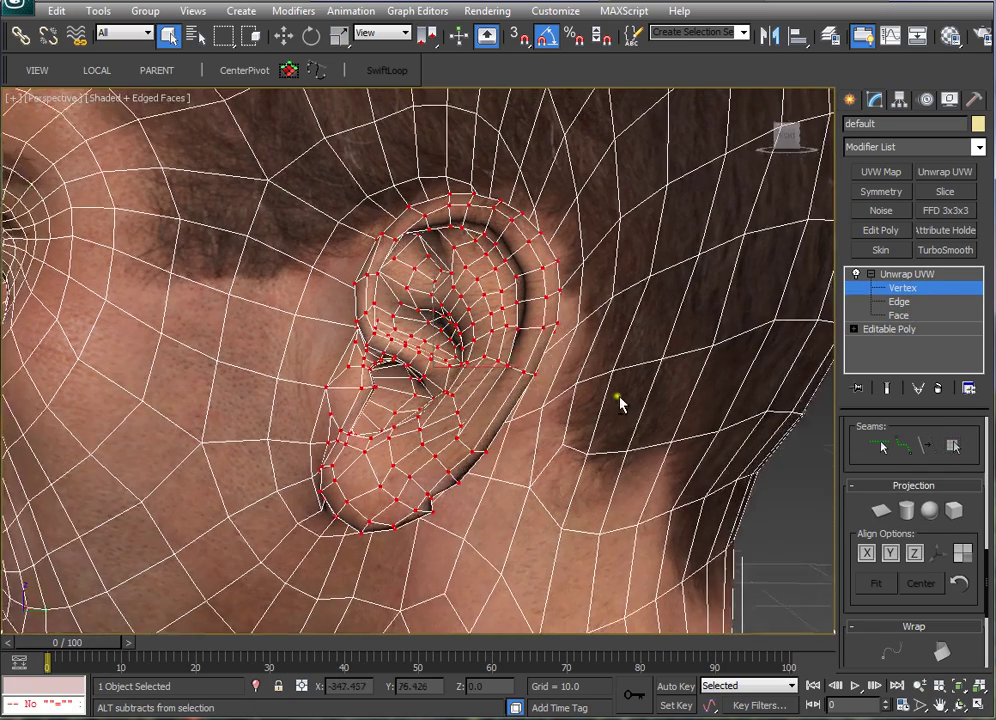
pyautogui.keyDown('alt'); pyautogui.moveTo(619, 402); pyautogui.dragTo(636, 393, button='middle'); pyautogui.keyUp('alt')
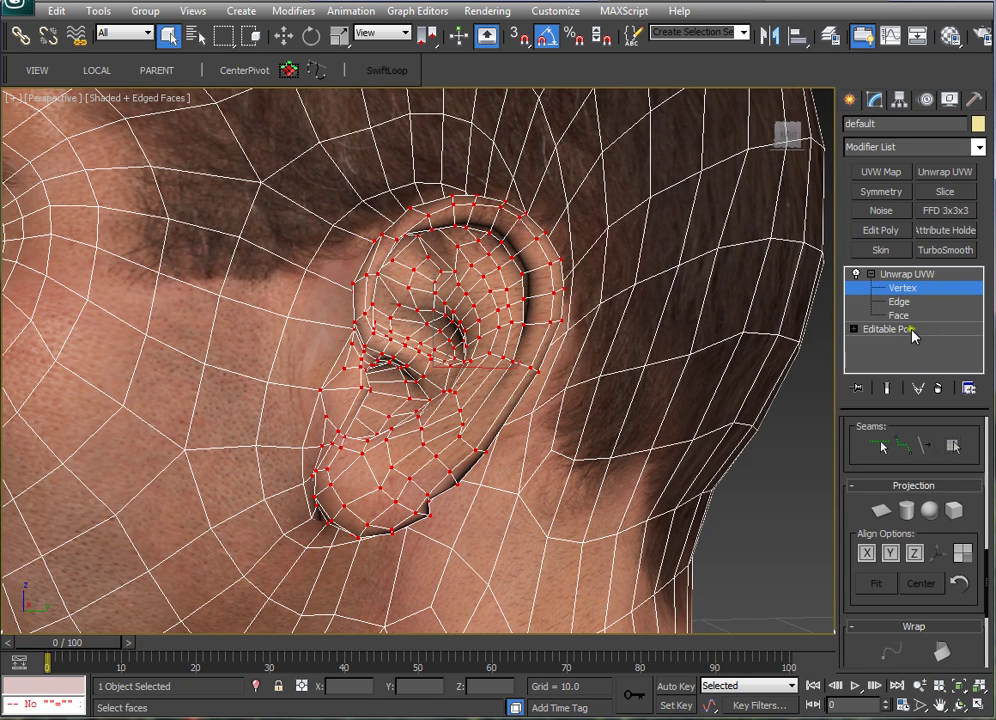
pyautogui.click(883, 513)
# Step: Open the UV editor, turn off soft selection around the ear vertices and minimize the editor
pyautogui.hotkey('ctrl', 'e')
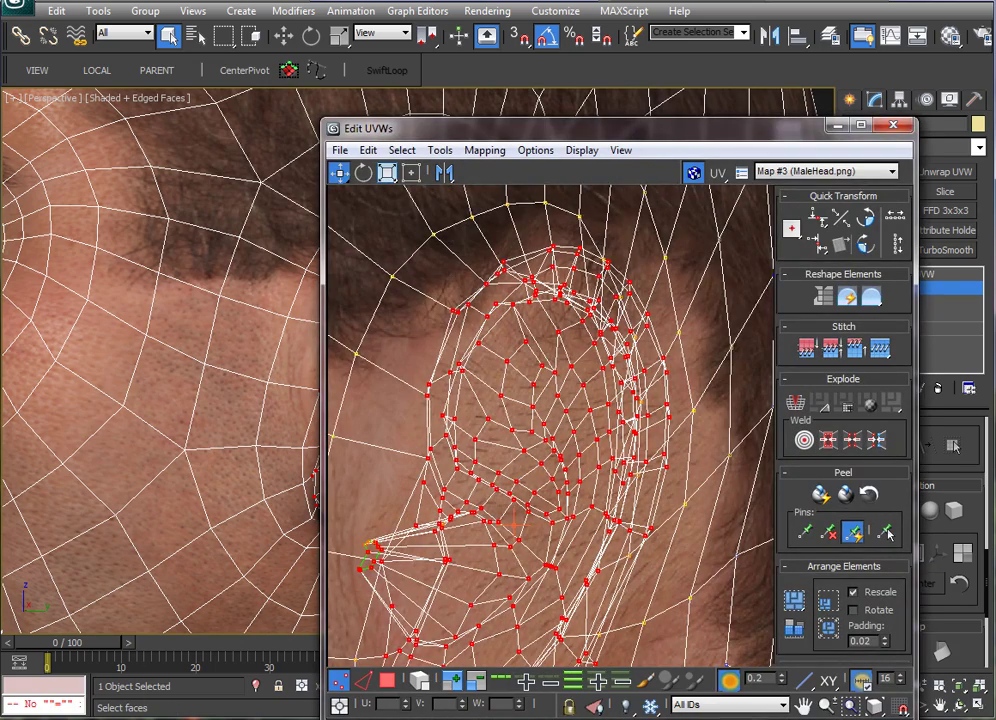
pyautogui.scroll(-4, 700, 467)
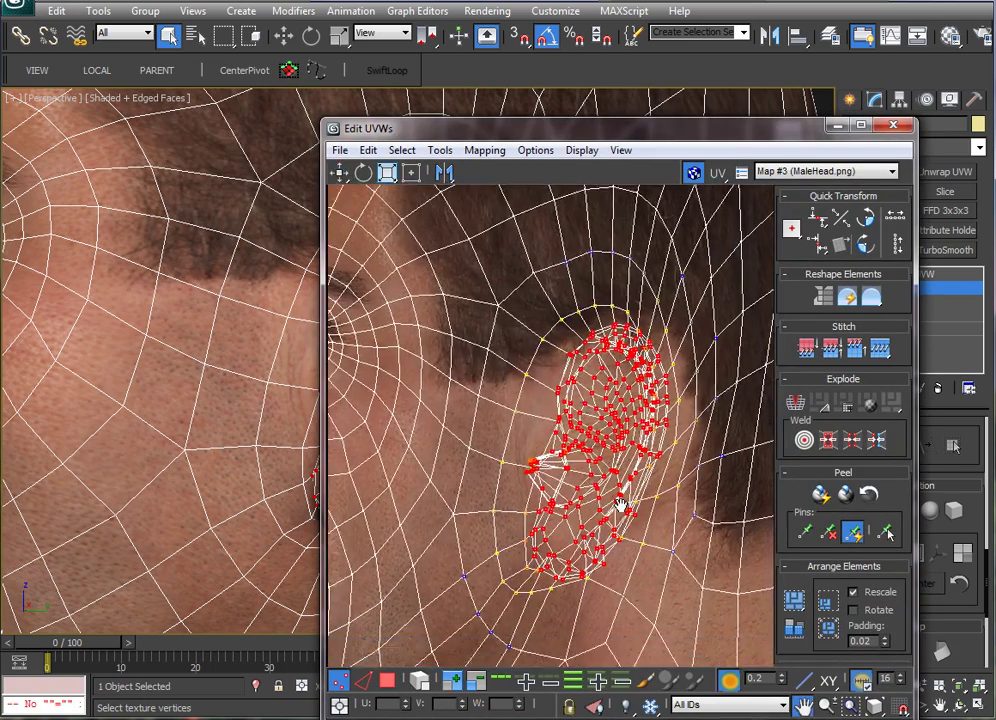
pyautogui.click(729, 682)
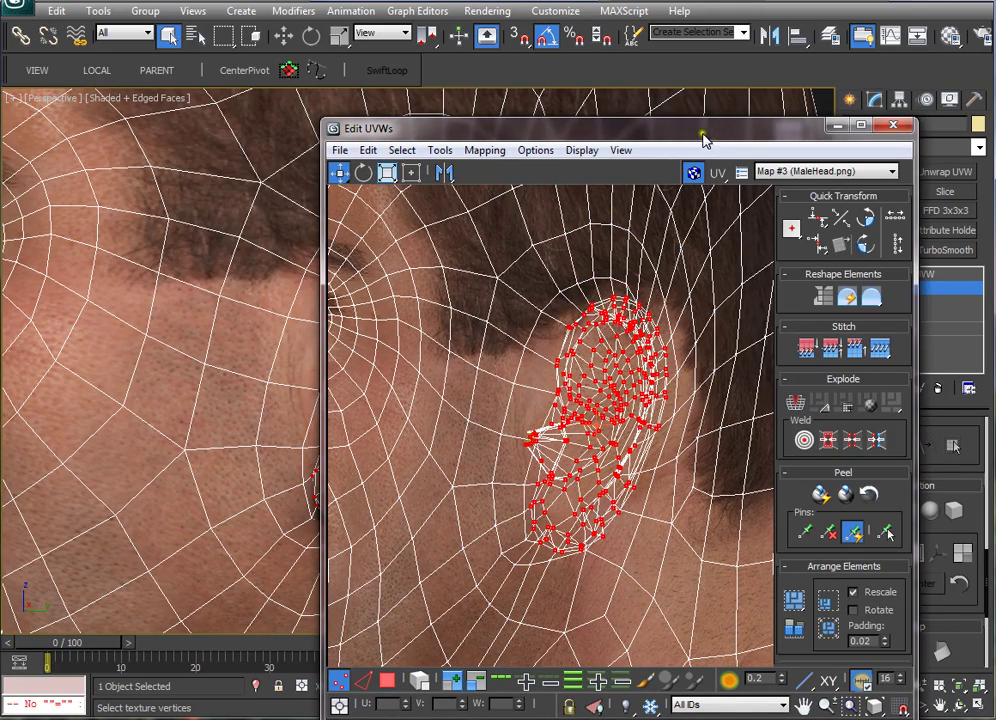
pyautogui.moveTo(703, 140); pyautogui.dragTo(468, 108)
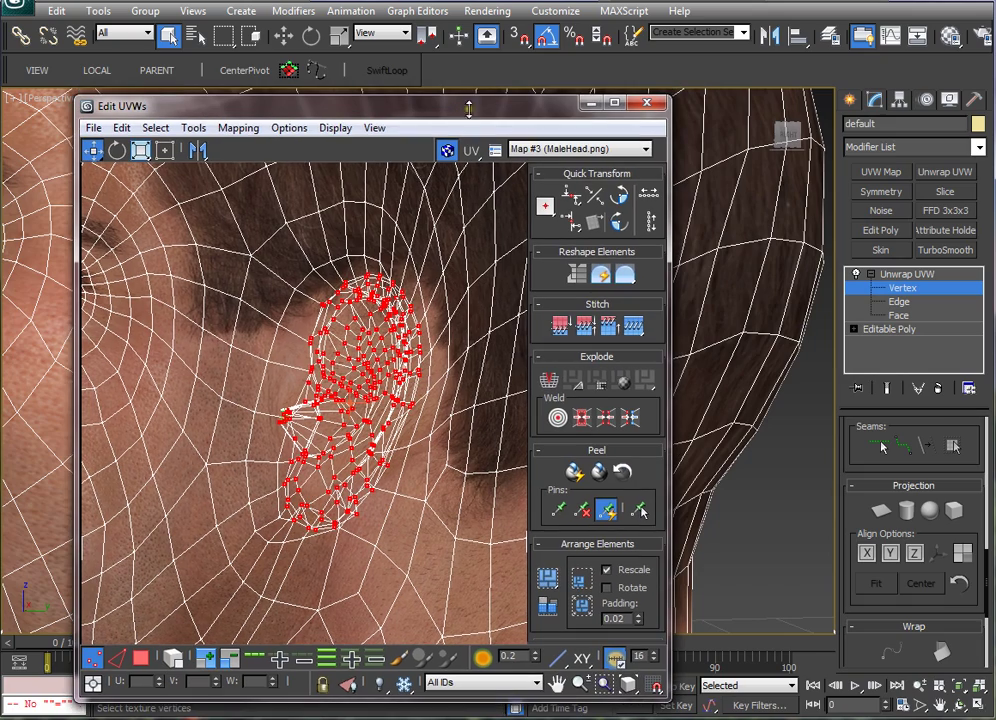
pyautogui.click(587, 103)
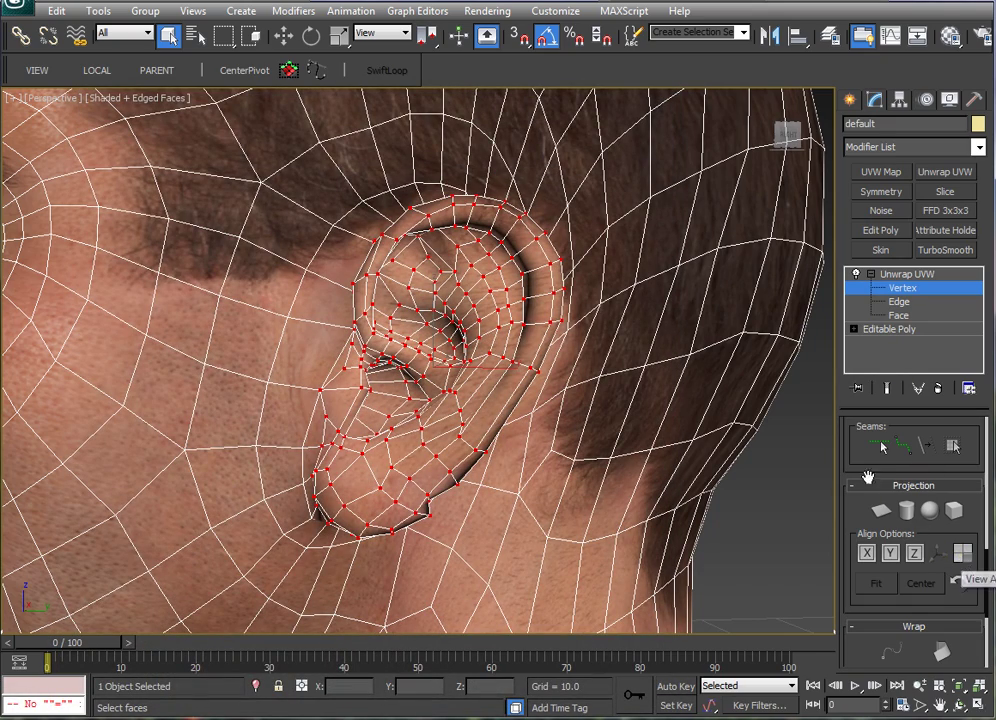
# Step: Switch to face level, region-select the ear faces from the front of the head and display selected faces shaded
pyautogui.scroll(5, 867, 478)
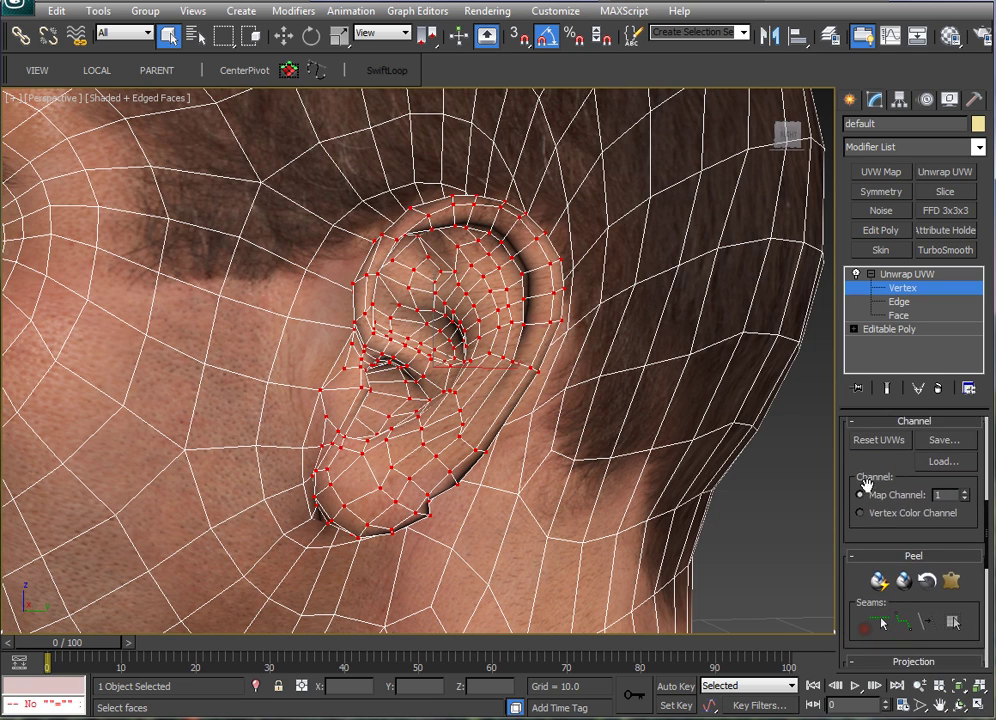
pyautogui.moveTo(867, 485); pyautogui.dragTo(878, 632)
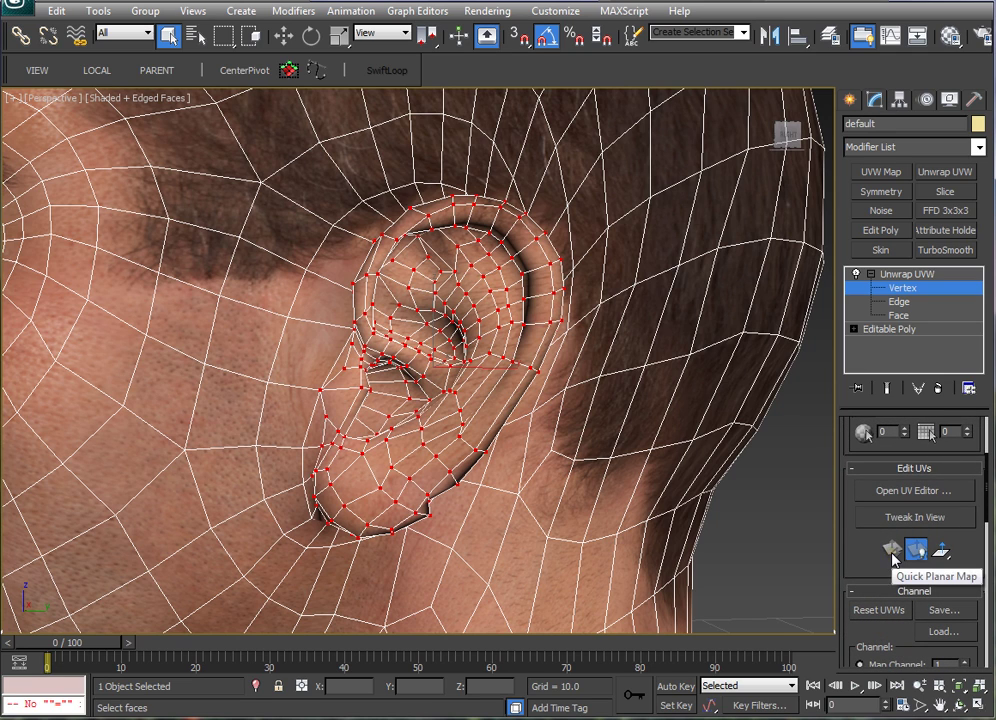
pyautogui.moveTo(850, 420); pyautogui.dragTo(854, 589)
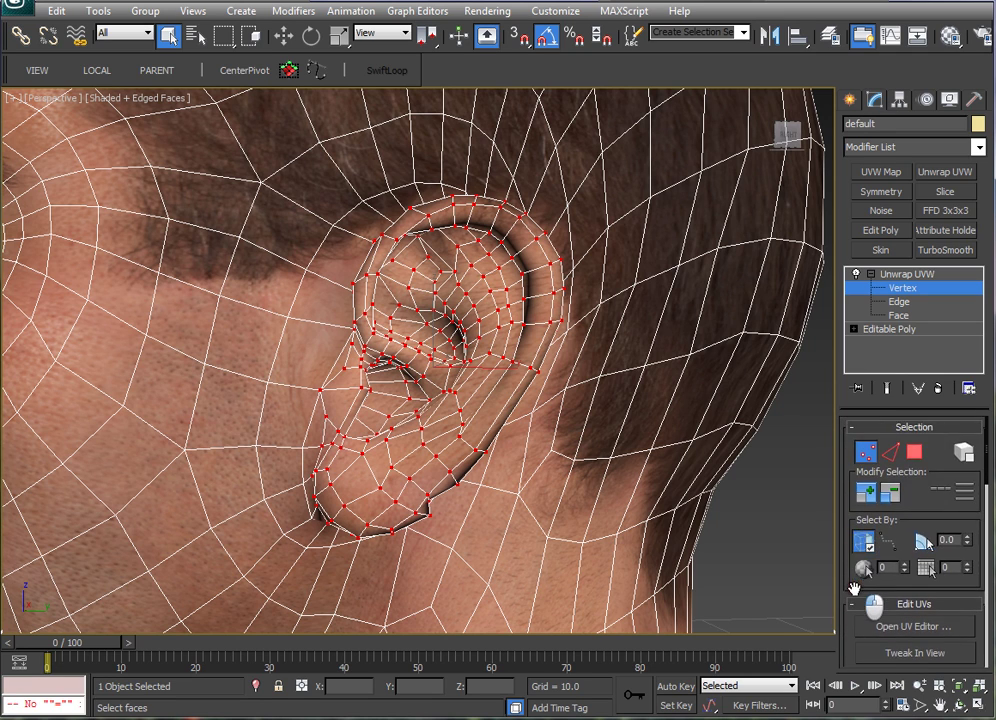
pyautogui.click(915, 454)
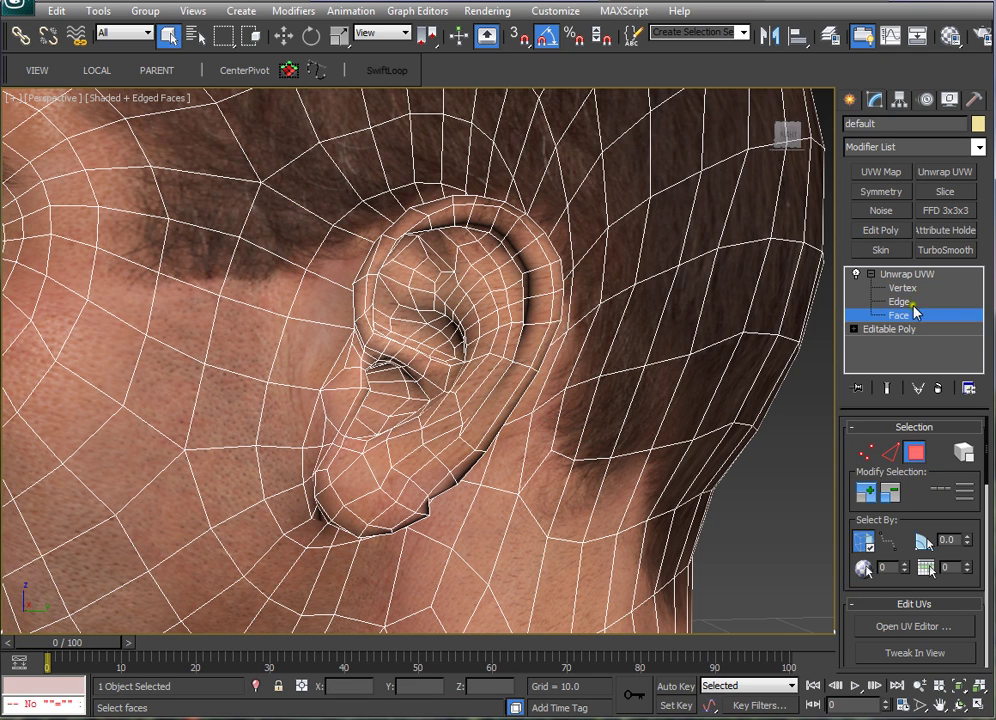
pyautogui.keyDown('alt'); pyautogui.moveTo(460, 396); pyautogui.dragTo(572, 427, button='middle'); pyautogui.keyUp('alt')
pyautogui.moveTo(744, 228); pyautogui.dragTo(560, 538)
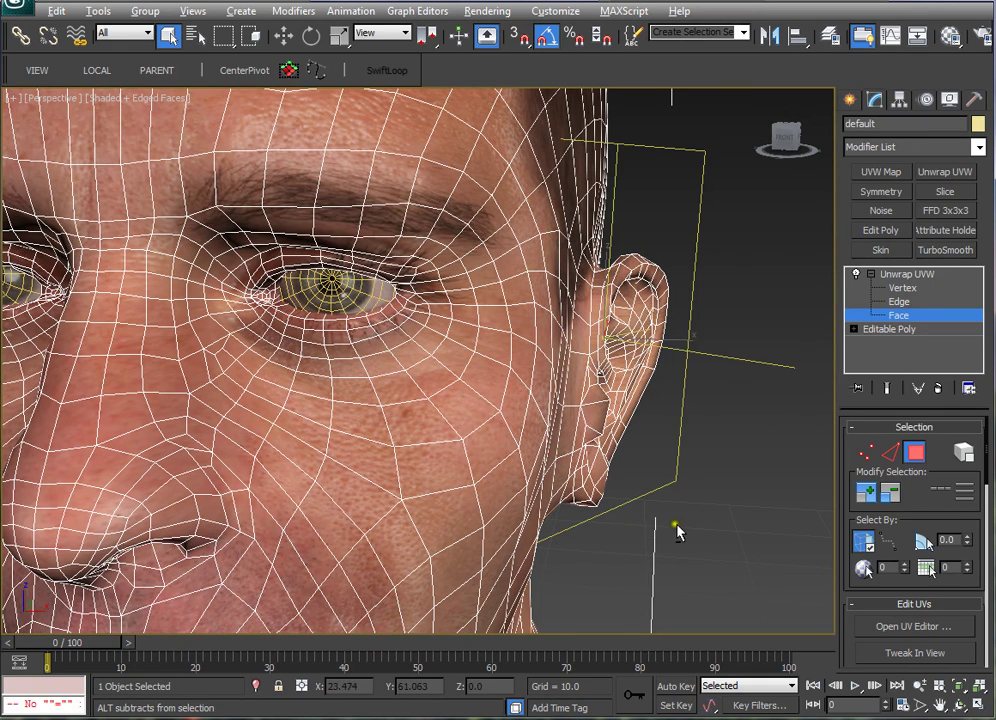
pyautogui.press('F2')
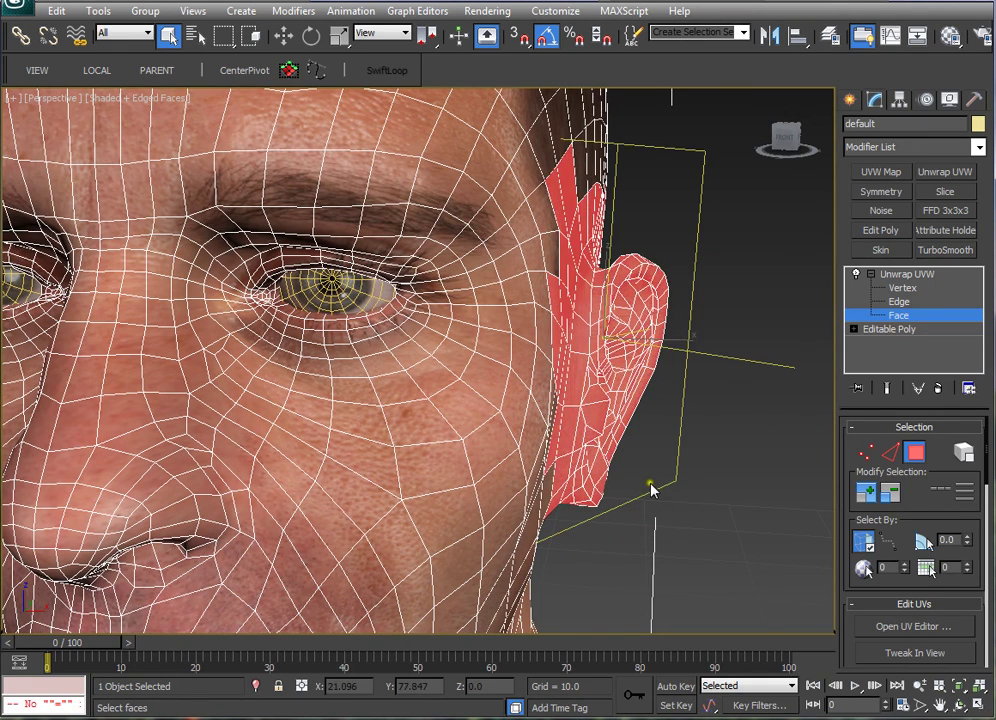
# Step: Deselect the surplus faces on the temple and cheek in front of the ear and on the hair above it
pyautogui.keyDown('alt'); pyautogui.moveTo(649, 489); pyautogui.dragTo(530, 470, button='middle'); pyautogui.keyUp('alt')
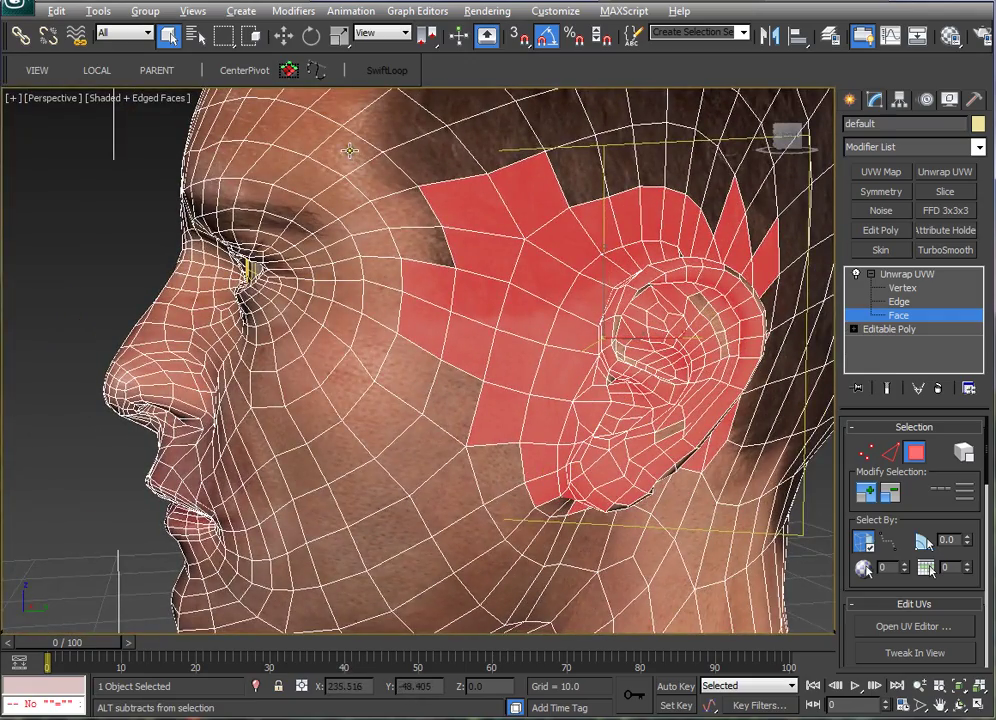
pyautogui.keyDown('alt'); pyautogui.moveTo(349, 151); pyautogui.dragTo(476, 280, button='middle'); pyautogui.keyUp('alt')
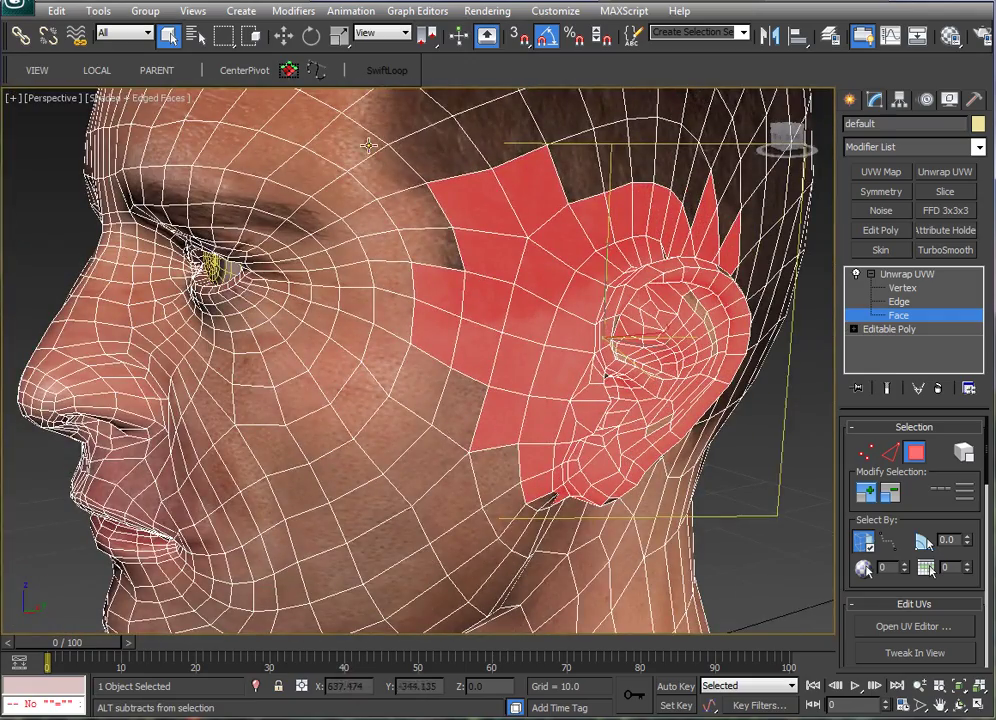
pyautogui.moveTo(368, 145); pyautogui.dragTo(500, 410)
pyautogui.keyDown('alt'); pyautogui.moveTo(541, 510); pyautogui.dragTo(553, 533); pyautogui.keyUp('alt')
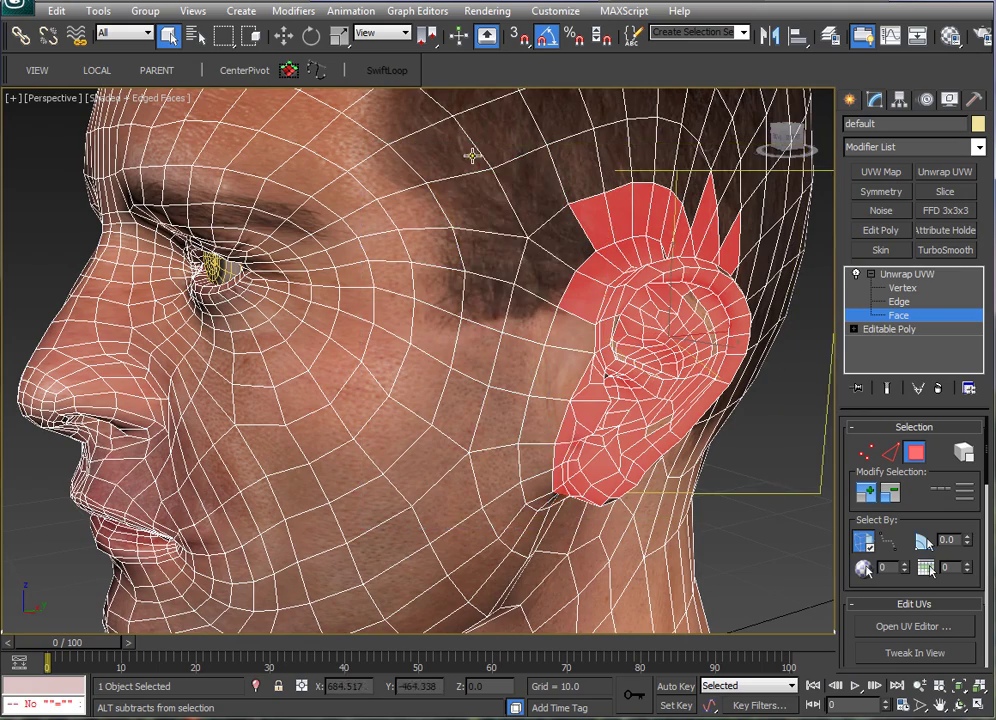
pyautogui.keyDown('alt'); pyautogui.moveTo(493, 138); pyautogui.dragTo(759, 239); pyautogui.keyUp('alt')
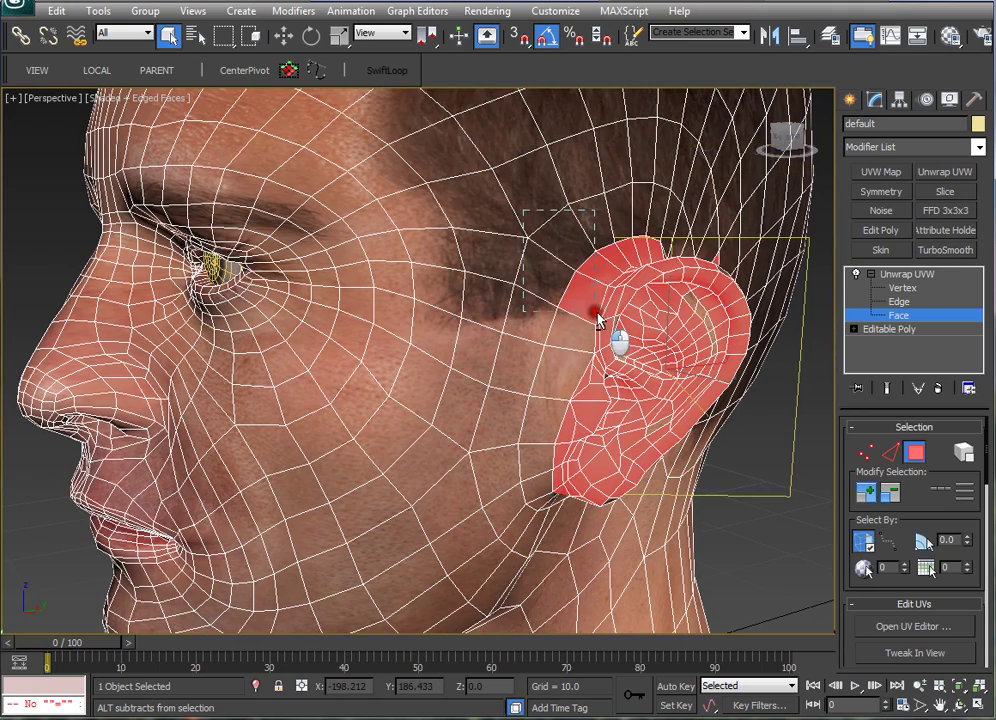
pyautogui.keyDown('alt'); pyautogui.moveTo(597, 320); pyautogui.dragTo(598, 318); pyautogui.keyUp('alt')
# Step: Deselect the surplus faces on the head behind the ear
pyautogui.keyDown('alt'); pyautogui.moveTo(691, 280); pyautogui.dragTo(640, 290, button='middle'); pyautogui.keyUp('alt')
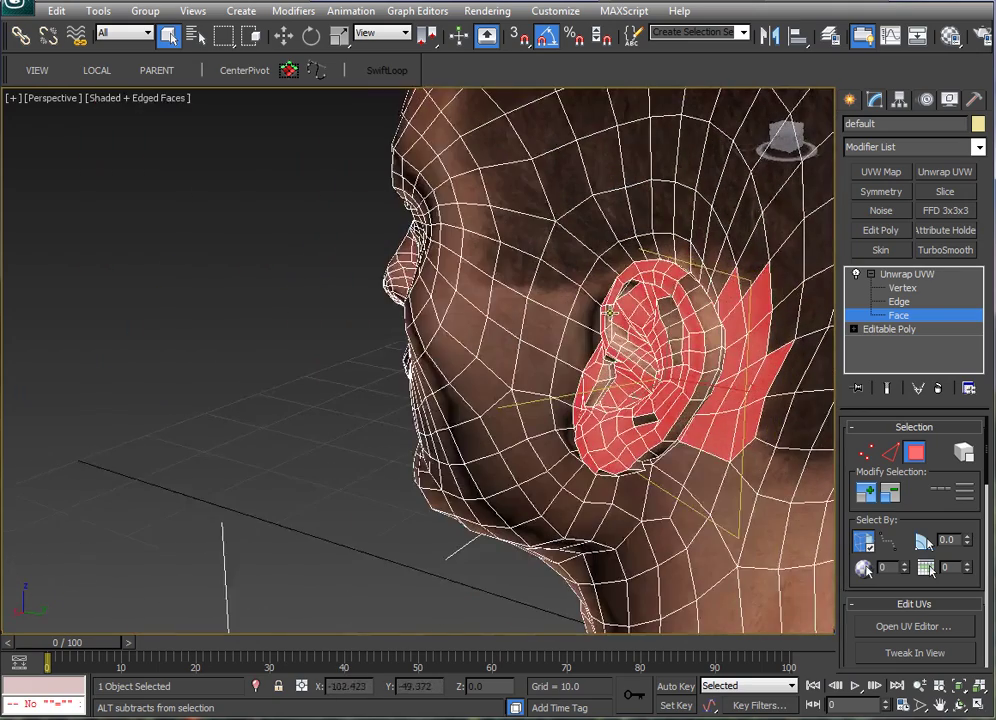
pyautogui.keyDown('alt'); pyautogui.moveTo(805, 378); pyautogui.dragTo(789, 330, button='middle'); pyautogui.keyUp('alt')
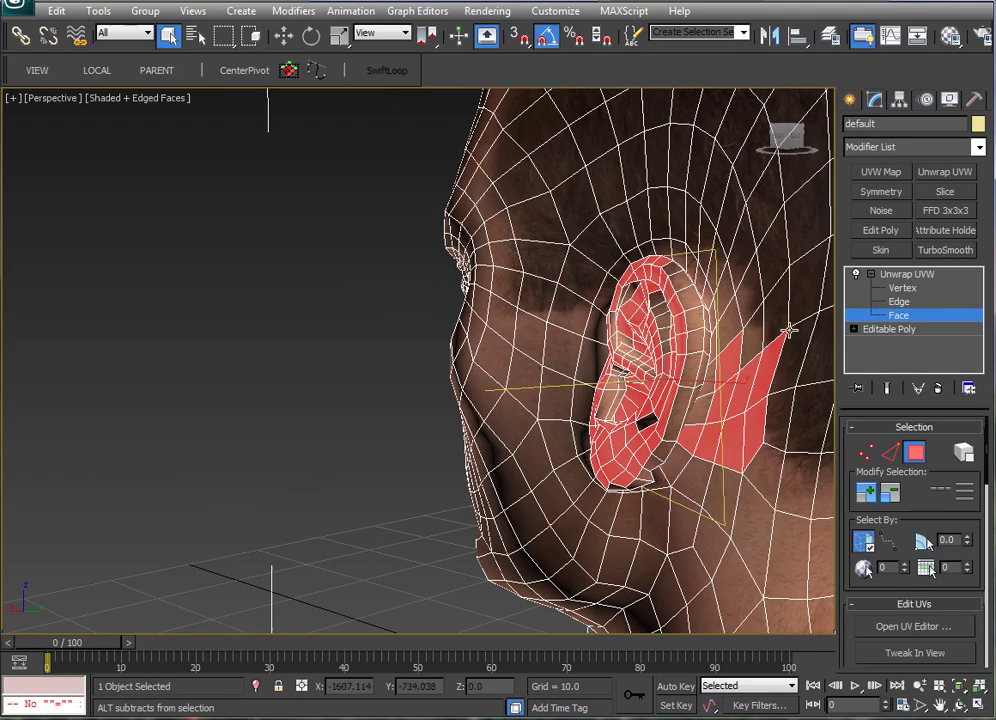
pyautogui.keyDown('alt'); pyautogui.moveTo(727, 237); pyautogui.dragTo(764, 441); pyautogui.keyUp('alt')
# Step: Grow the face selection four times to cover the missing faces inside and behind the ear
pyautogui.keyDown('alt'); pyautogui.moveTo(710, 502); pyautogui.dragTo(848, 472, button='middle'); pyautogui.keyUp('alt')
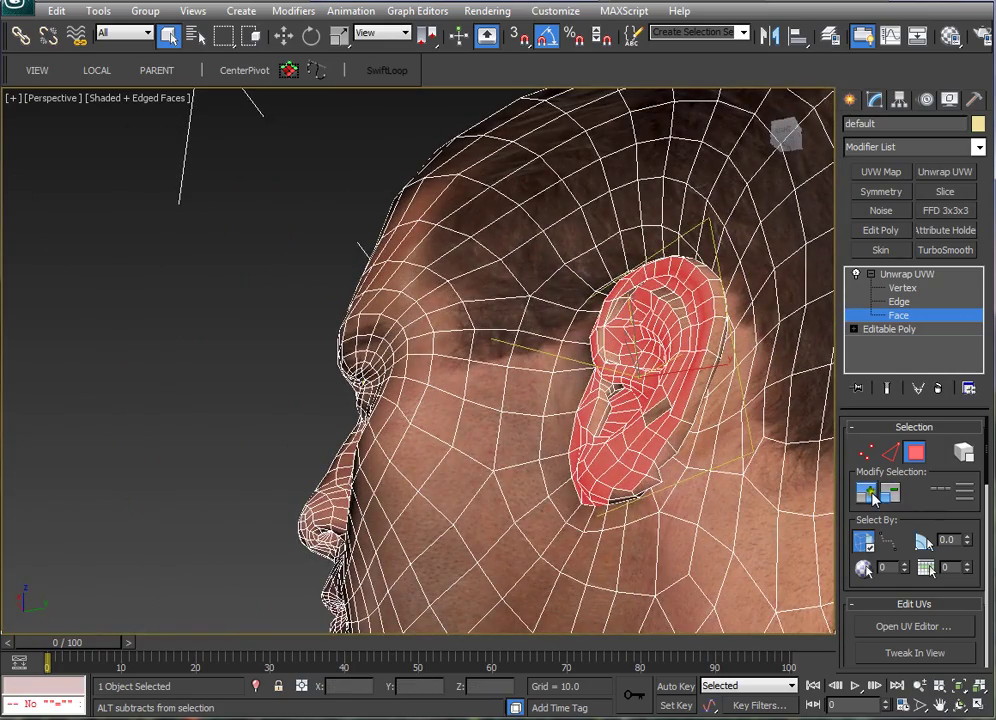
pyautogui.click(868, 493)
pyautogui.click(873, 498)
pyautogui.keyDown('alt'); pyautogui.moveTo(786, 500); pyautogui.dragTo(556, 500, button='middle'); pyautogui.keyUp('alt')
pyautogui.click(869, 502)
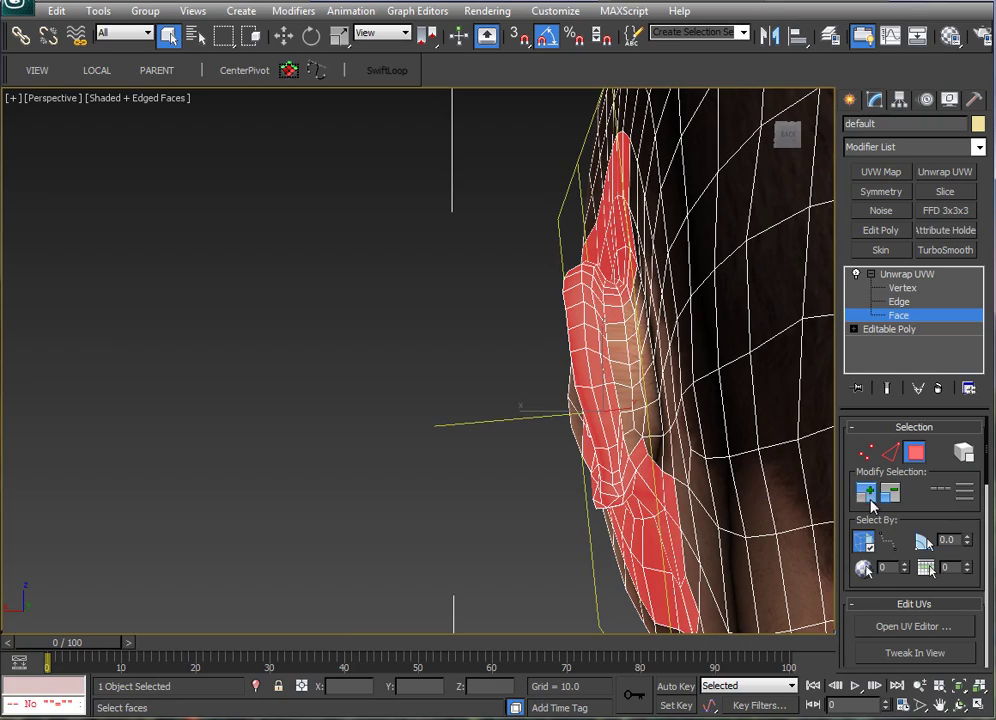
pyautogui.click(872, 500)
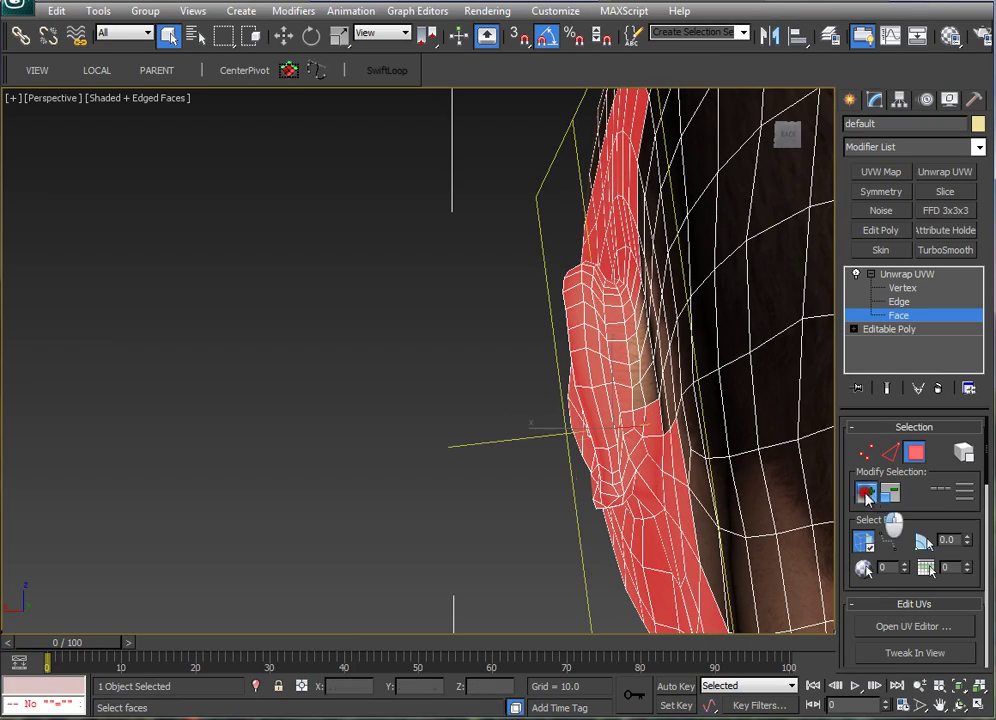
# Step: Deselect the surplus faces on the hair above the ear, the temple, the cheek, the jaw and the neck
pyautogui.keyDown('alt'); pyautogui.moveTo(620, 425); pyautogui.dragTo(711, 426, button='middle'); pyautogui.keyUp('alt')
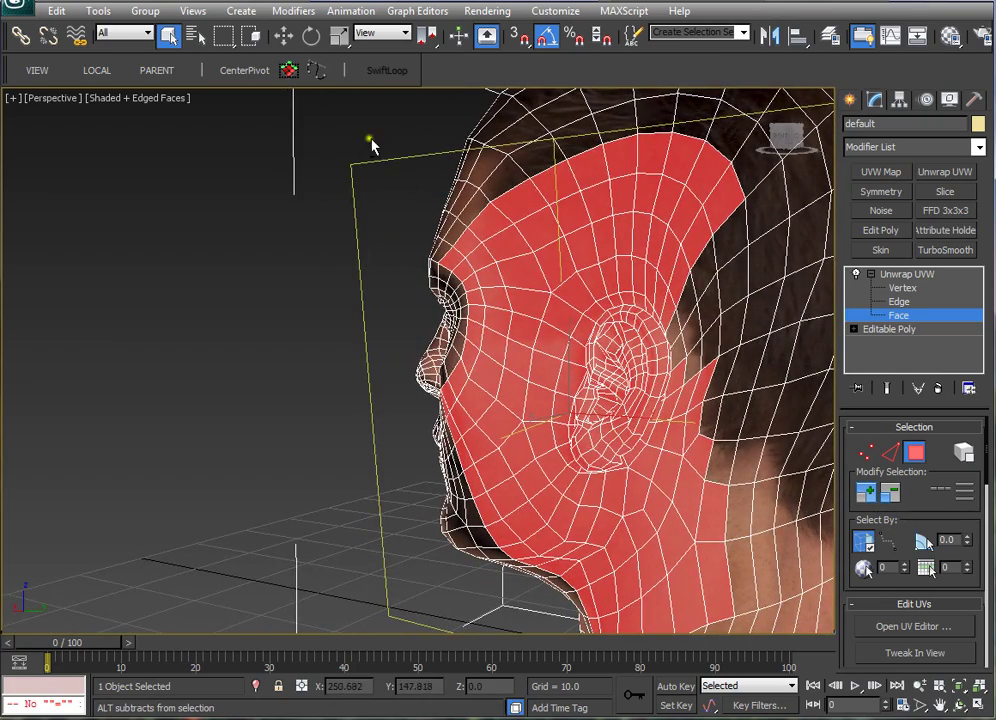
pyautogui.keyDown('alt'); pyautogui.moveTo(371, 142); pyautogui.dragTo(771, 292); pyautogui.keyUp('alt')
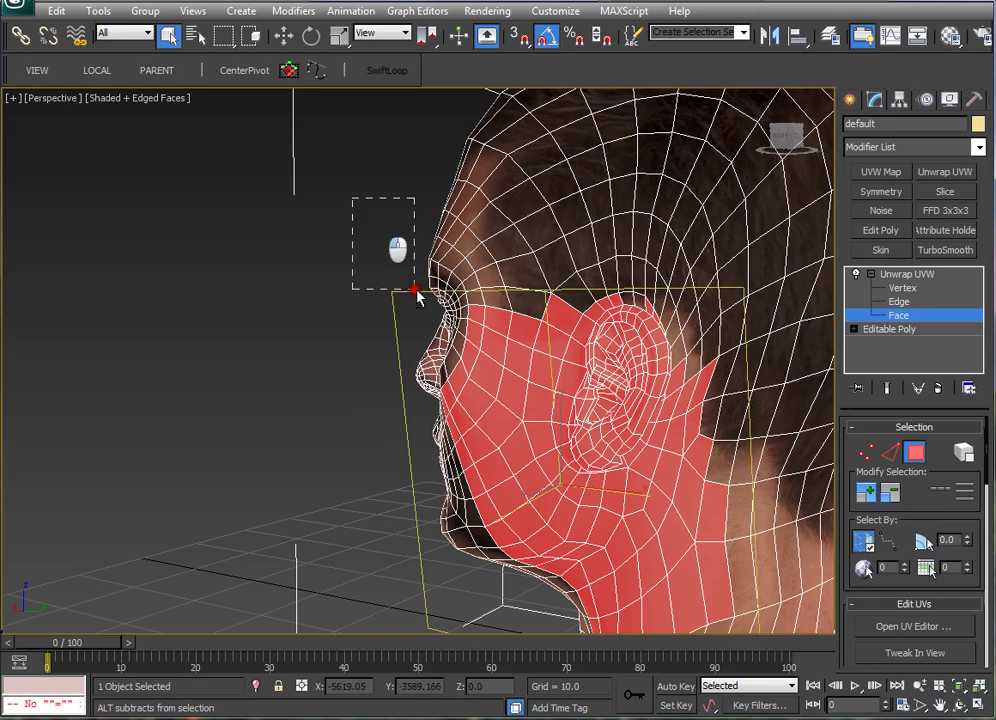
pyautogui.keyDown('alt'); pyautogui.moveTo(566, 563); pyautogui.dragTo(566, 563); pyautogui.keyUp('alt')
pyautogui.keyDown('alt'); pyautogui.moveTo(566, 563); pyautogui.dragTo(630, 560, button='middle'); pyautogui.keyUp('alt')
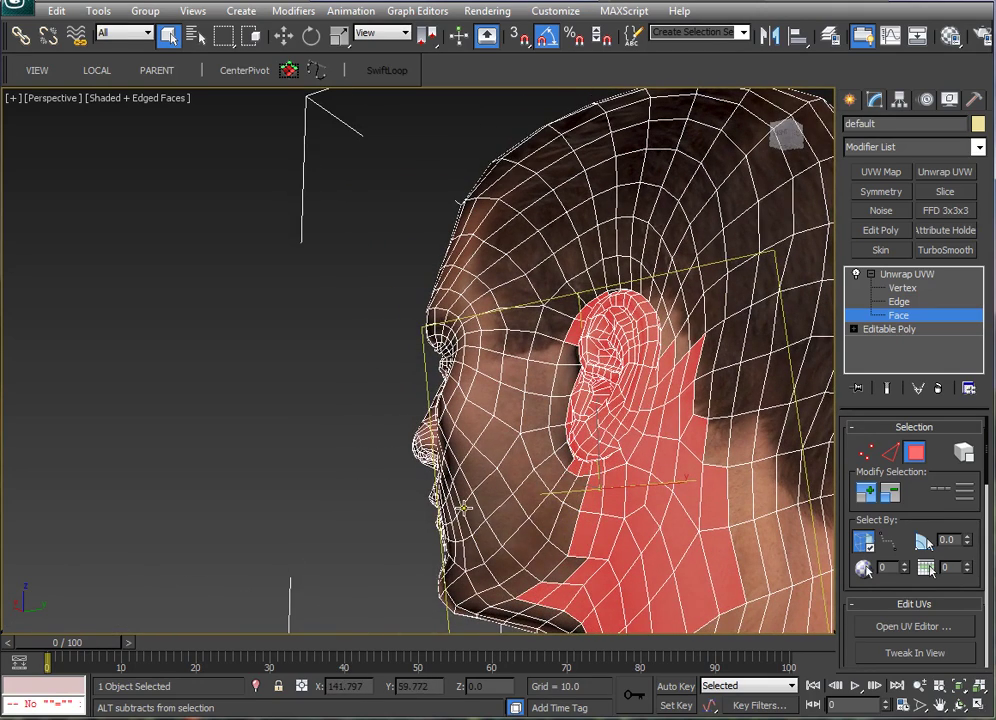
pyautogui.keyDown('alt'); pyautogui.moveTo(747, 627); pyautogui.dragTo(734, 594); pyautogui.keyUp('alt')
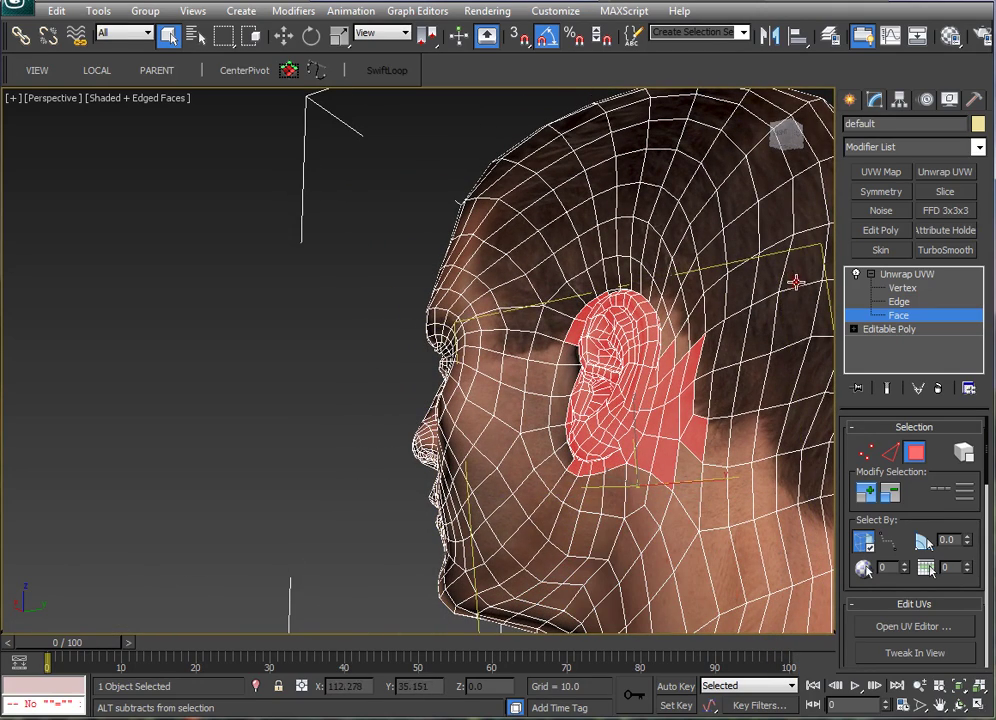
# Step: Deselect the surplus faces on the head behind the ear and on the temple and hair around its upper edge
pyautogui.keyDown('alt'); pyautogui.moveTo(796, 283); pyautogui.dragTo(672, 512); pyautogui.keyUp('alt')
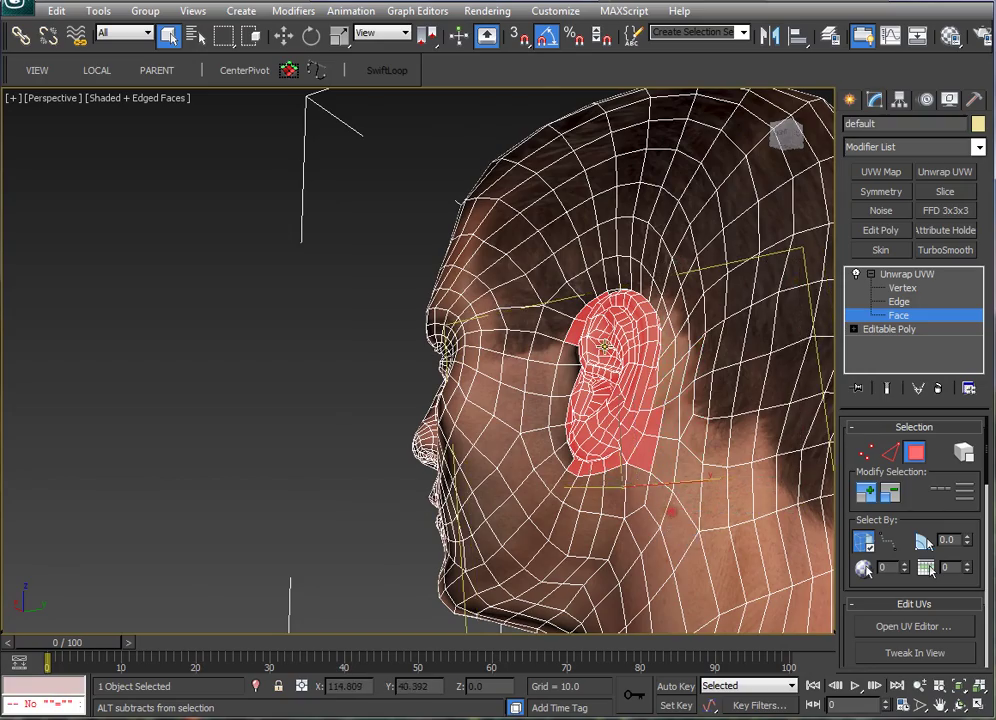
pyautogui.keyDown('alt'); pyautogui.moveTo(665, 512); pyautogui.dragTo(730, 495, button='middle'); pyautogui.keyUp('alt')
pyautogui.scroll(1, 640, 360)
pyautogui.keyDown('alt'); pyautogui.moveTo(573, 232); pyautogui.dragTo(646, 354); pyautogui.keyUp('alt')
pyautogui.keyDown('alt'); pyautogui.moveTo(635, 236); pyautogui.dragTo(700, 316); pyautogui.keyUp('alt')
pyautogui.keyDown('alt'); pyautogui.moveTo(700, 316); pyautogui.dragTo(569, 494, button='middle'); pyautogui.keyUp('alt')
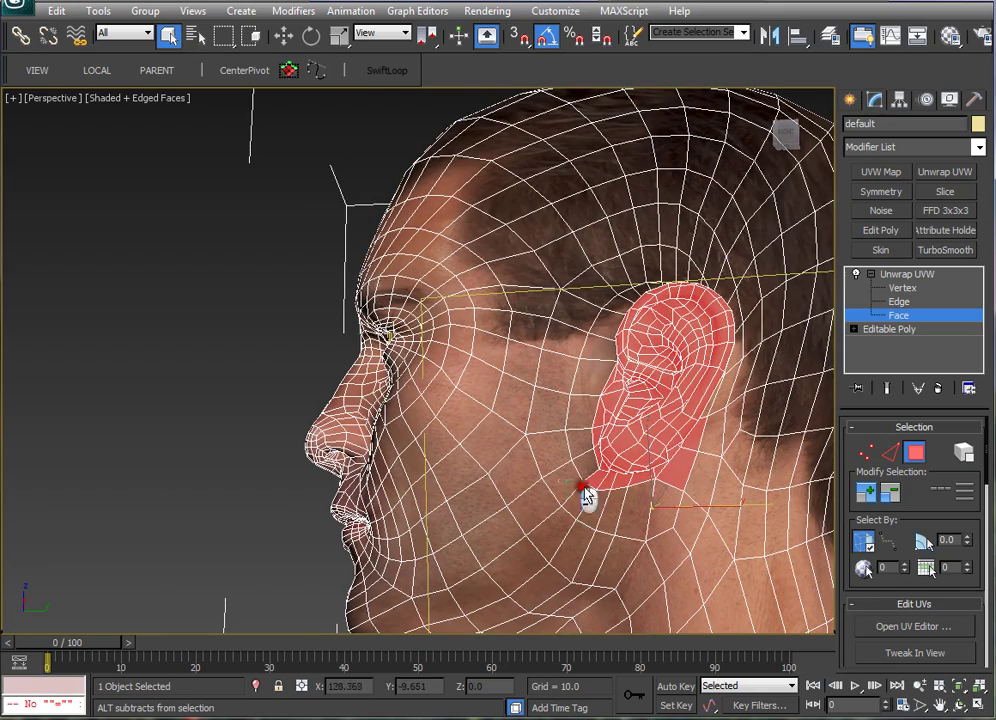
# Step: Deselect the remaining stray faces around the ear and under the jaw so only the ear's faces are selected
pyautogui.keyDown('alt'); pyautogui.moveTo(707, 525); pyautogui.dragTo(660, 519, button='middle'); pyautogui.keyUp('alt')
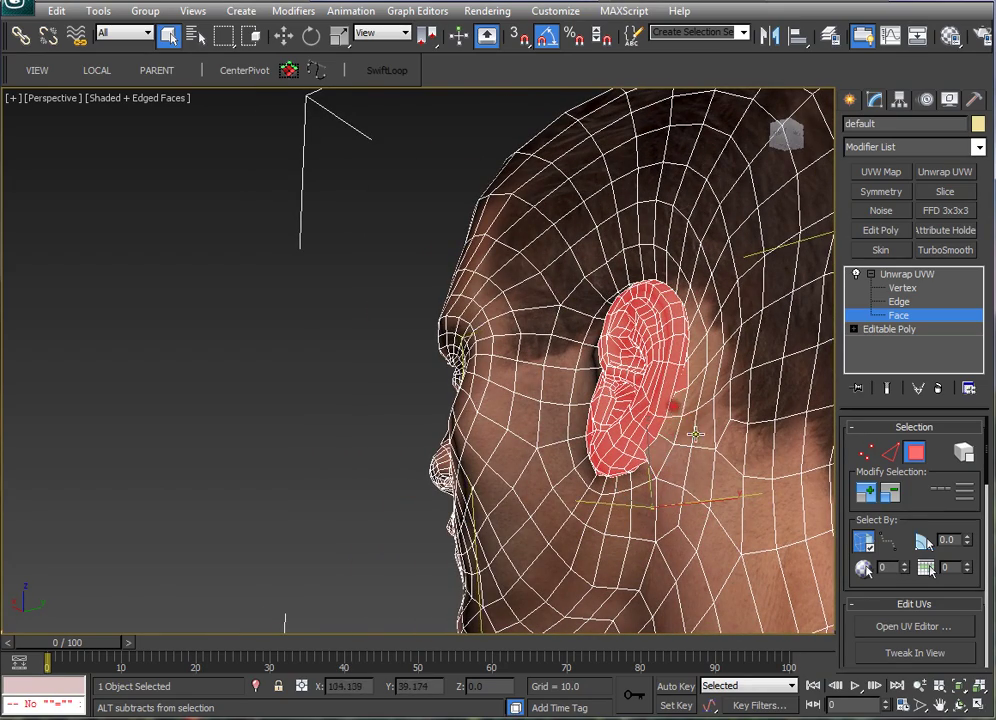
pyautogui.keyDown('alt'); pyautogui.moveTo(684, 420); pyautogui.dragTo(676, 381, button='middle'); pyautogui.keyUp('alt')
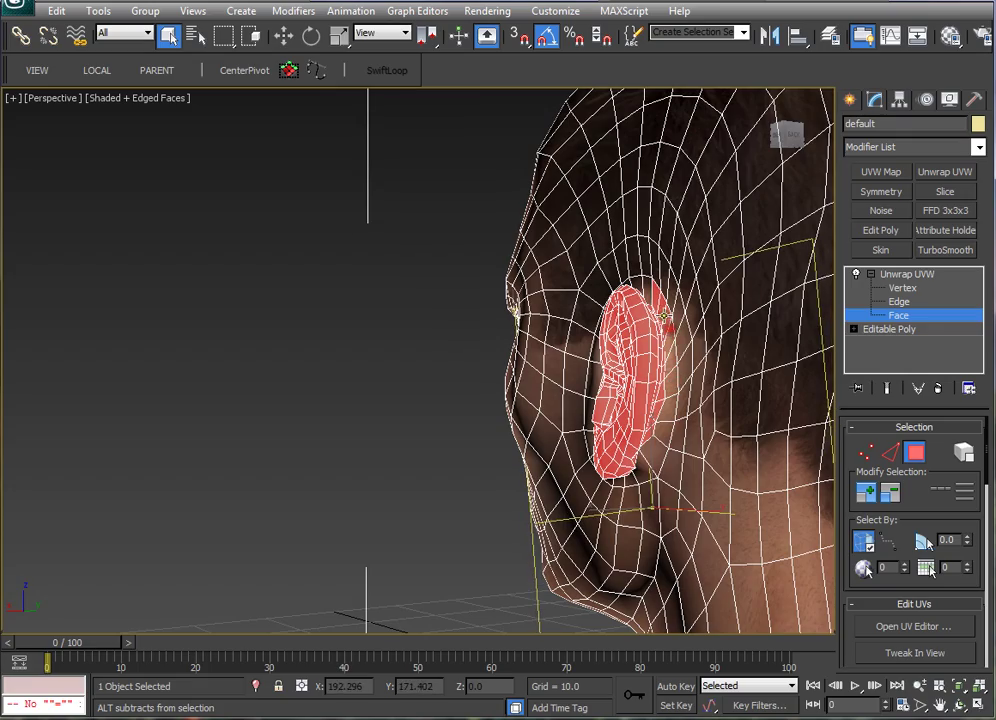
pyautogui.keyDown('alt'); pyautogui.moveTo(672, 331); pyautogui.dragTo(492, 432, button='middle'); pyautogui.keyUp('alt')
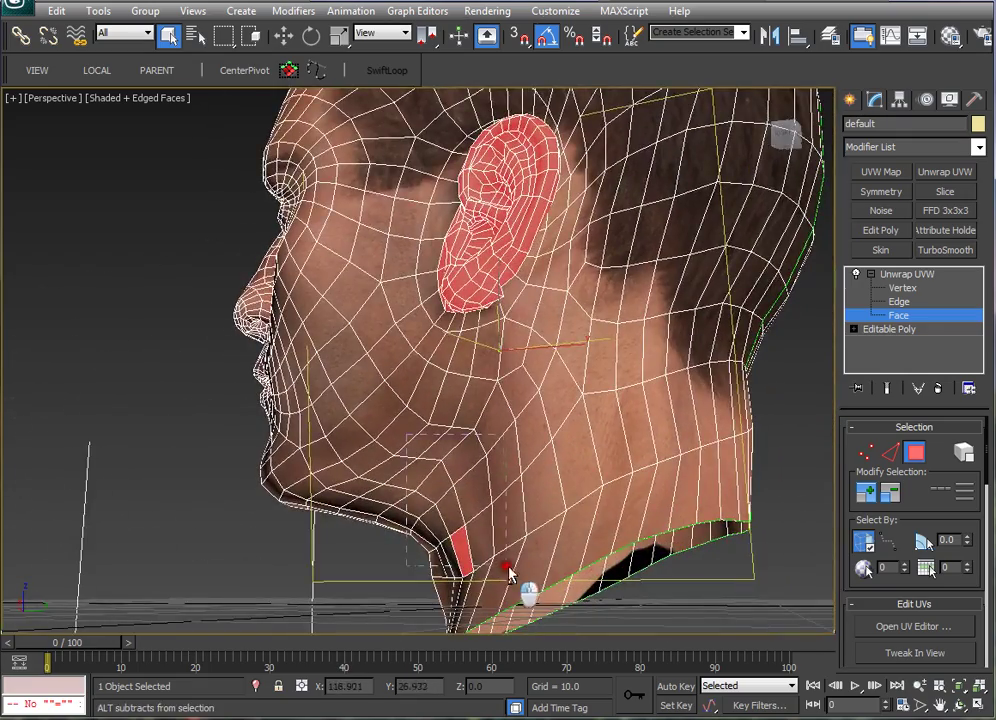
pyautogui.keyDown('alt'); pyautogui.moveTo(508, 572); pyautogui.dragTo(285, 424, button='middle'); pyautogui.keyUp('alt')
pyautogui.scroll(3, 466, 407)
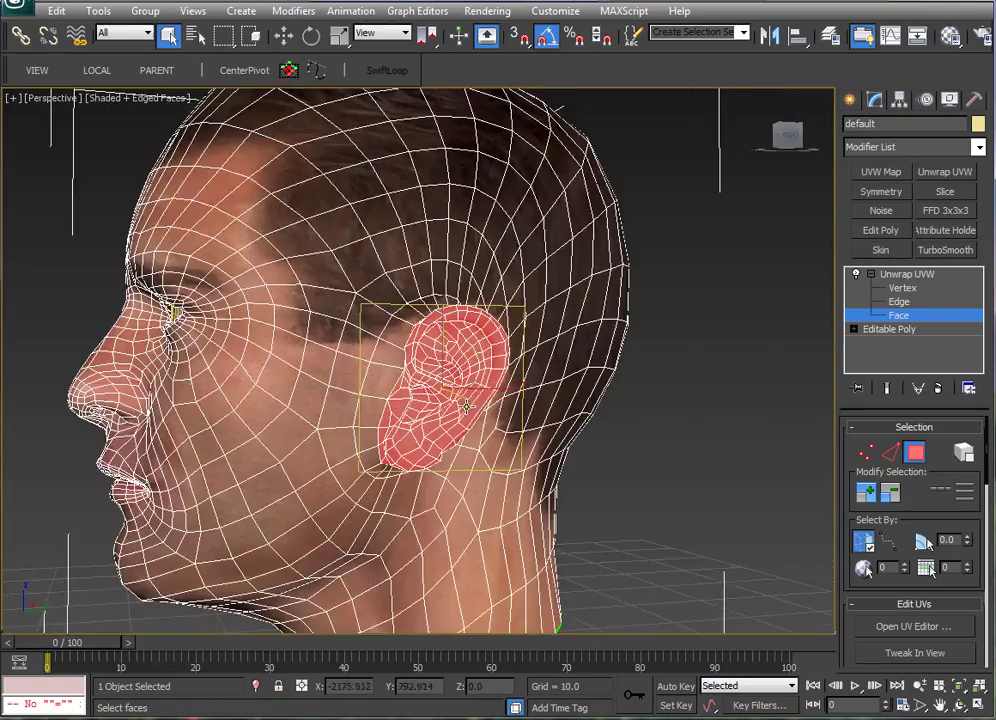
# Step: Apply a planar projection to the selected ear faces
pyautogui.moveTo(466, 407); pyautogui.dragTo(560, 422, button='middle')
pyautogui.scroll(4, 528, 358)
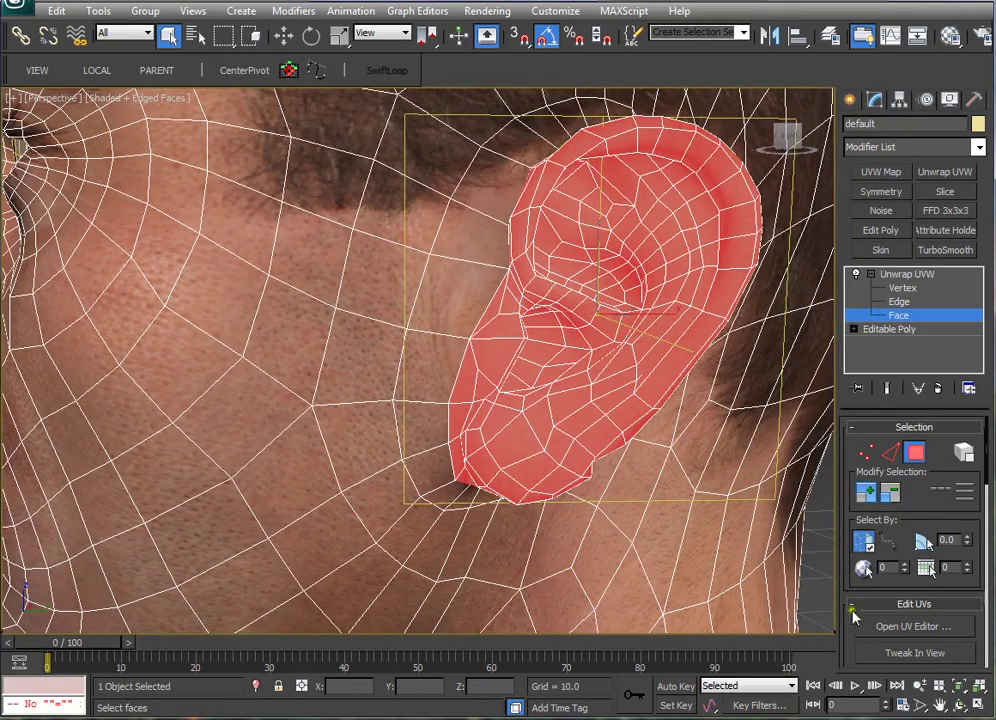
pyautogui.moveTo(848, 645); pyautogui.dragTo(866, 453)
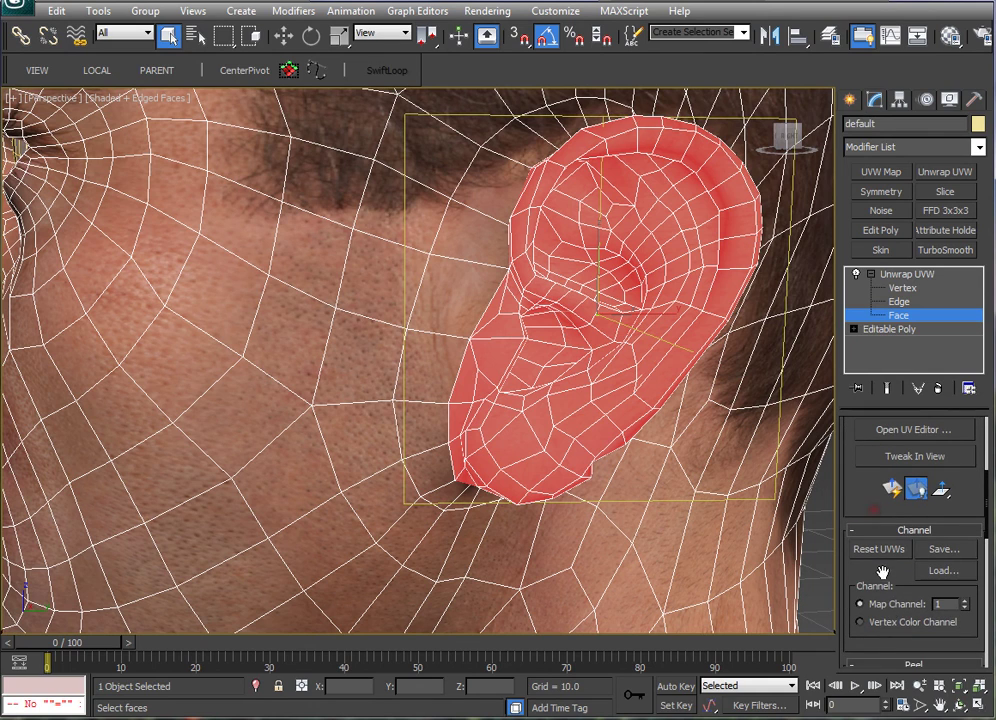
pyautogui.moveTo(860, 645); pyautogui.dragTo(867, 414)
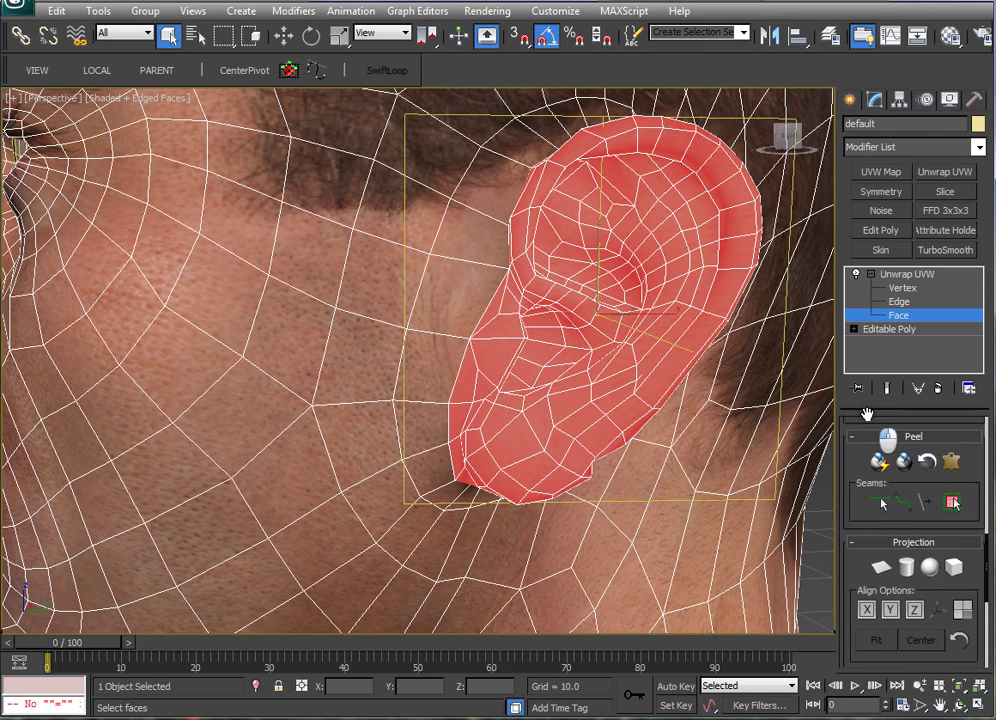
pyautogui.click(881, 567)
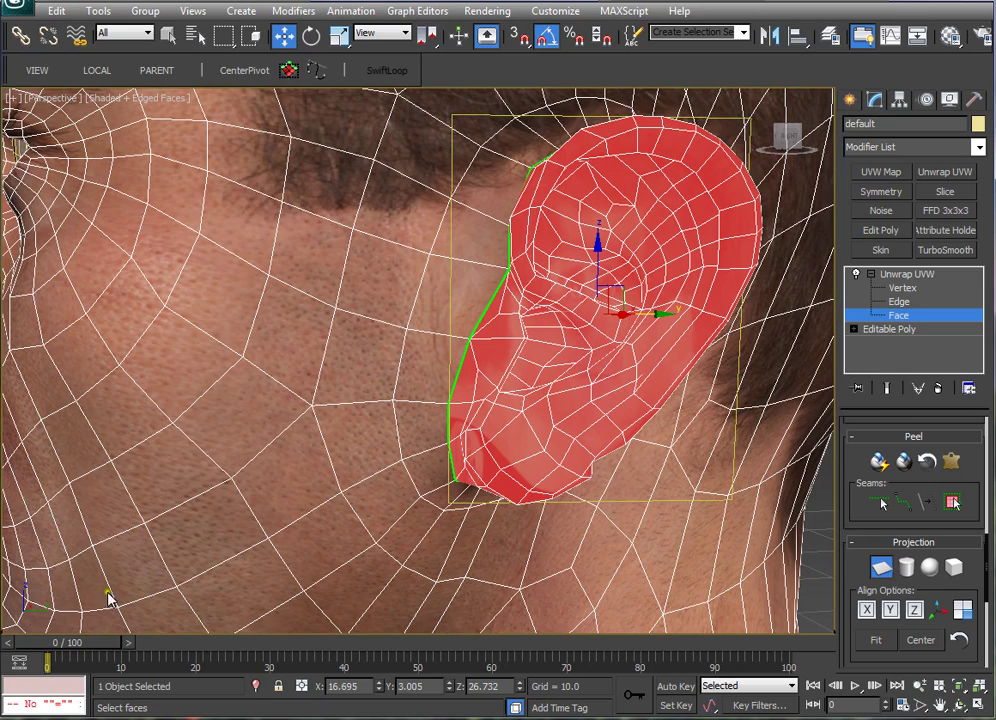
# Step: Open the UV editor and bring the ear's projected UVs and the whole MaleHead.png texture into view
pyautogui.hotkey('ctrl', 'e')
pyautogui.moveTo(372, 363); pyautogui.dragTo(351, 356, button='middle')
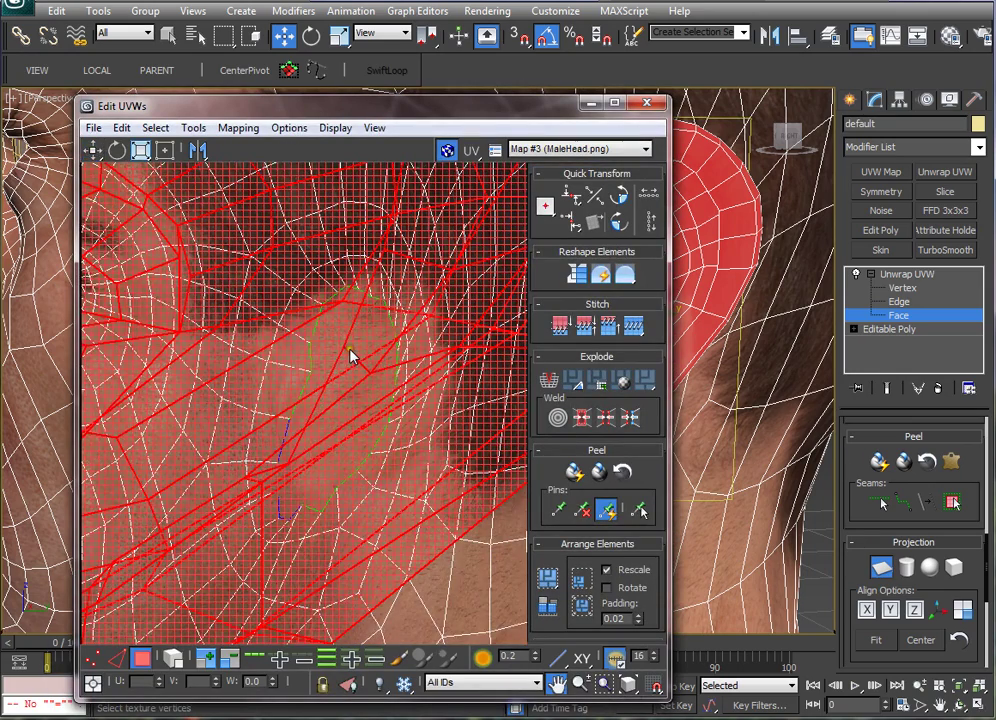
pyautogui.scroll(-5, 351, 356)
pyautogui.moveTo(293, 311); pyautogui.dragTo(379, 368, button='middle')
pyautogui.scroll(4, 379, 368)
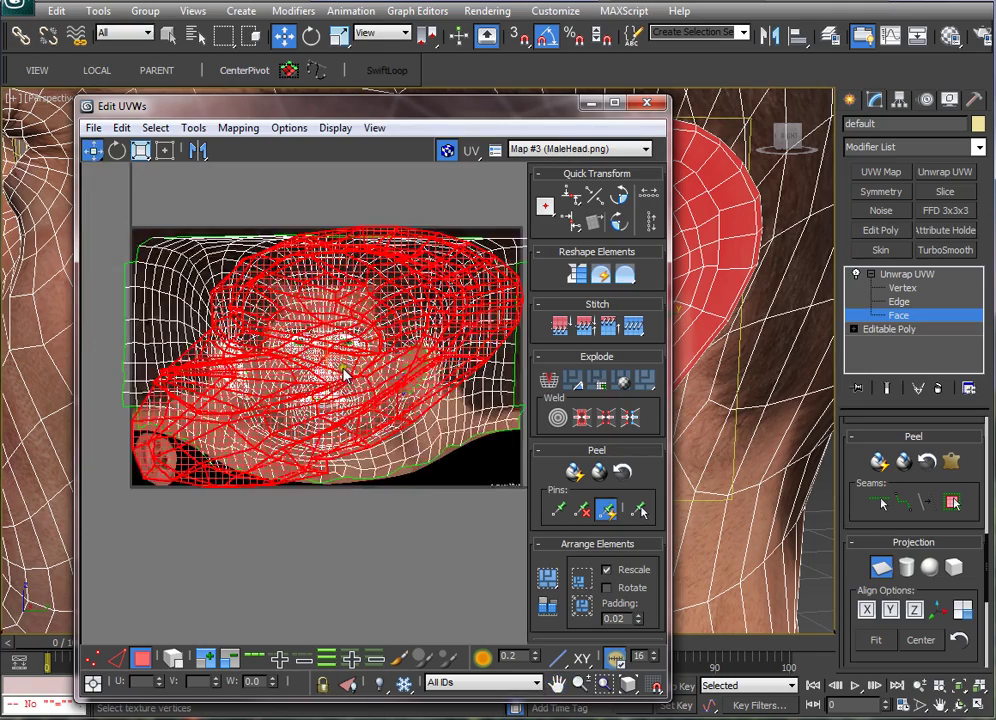
pyautogui.click(614, 104)
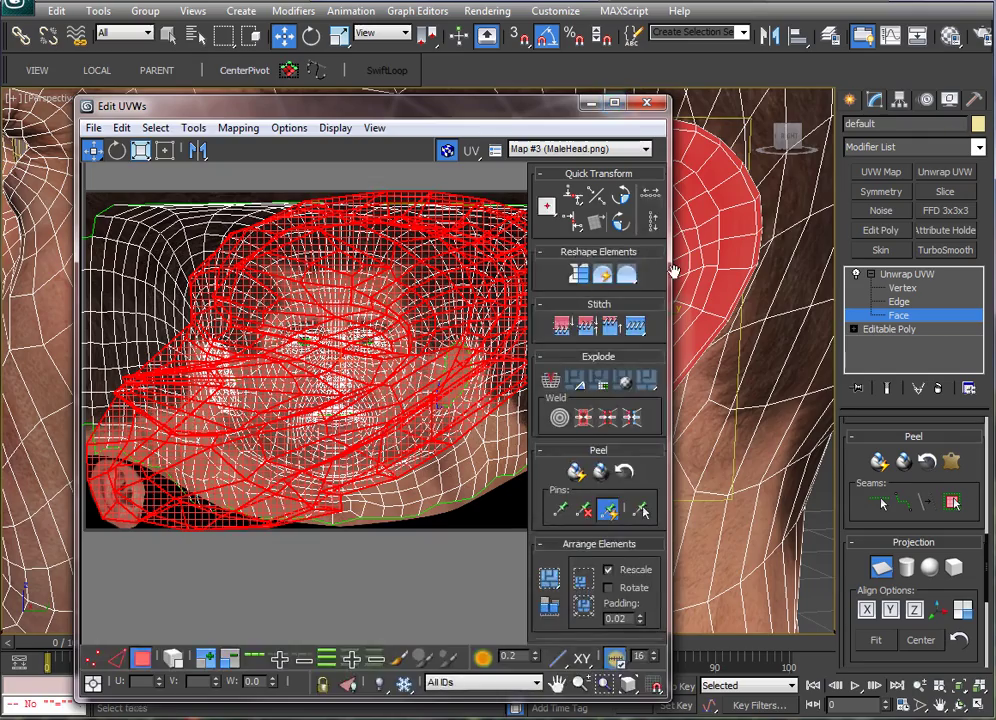
# Step: Reposition the UV editor window so the selected ear on the model can be seen beside the UV layout
pyautogui.moveTo(344, 108); pyautogui.dragTo(302, 44)
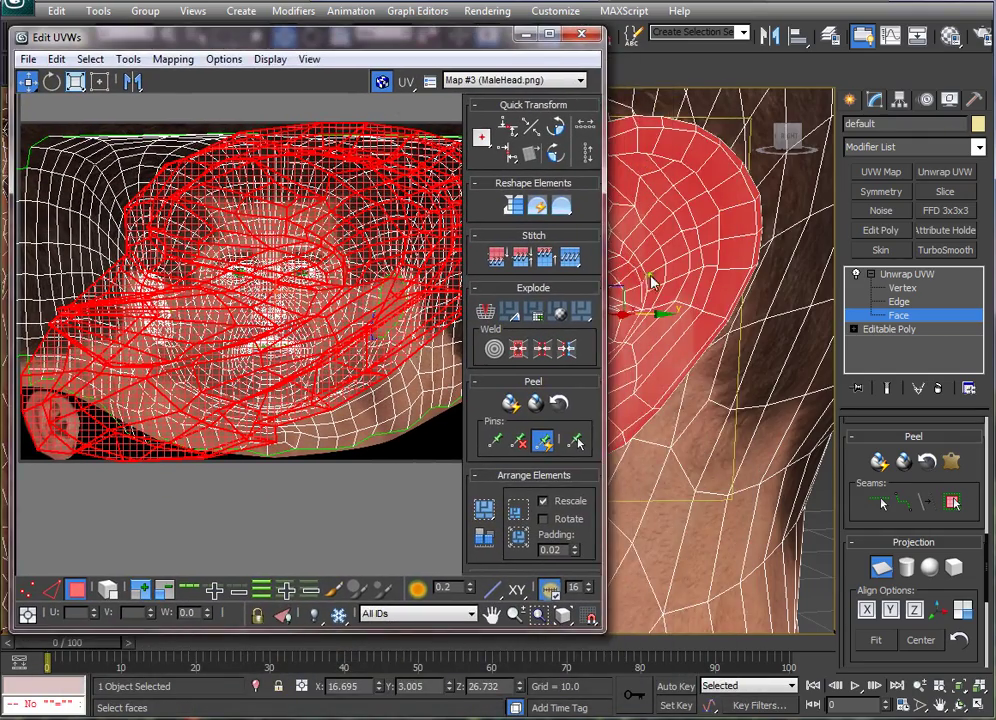
pyautogui.moveTo(689, 290); pyautogui.dragTo(727, 276, button='middle')
pyautogui.scroll(-4, 727, 280)
pyautogui.moveTo(674, 402); pyautogui.dragTo(798, 390, button='middle')
pyautogui.moveTo(312, 328); pyautogui.dragTo(391, 399, button='middle')
pyautogui.scroll(-2, 391, 399)
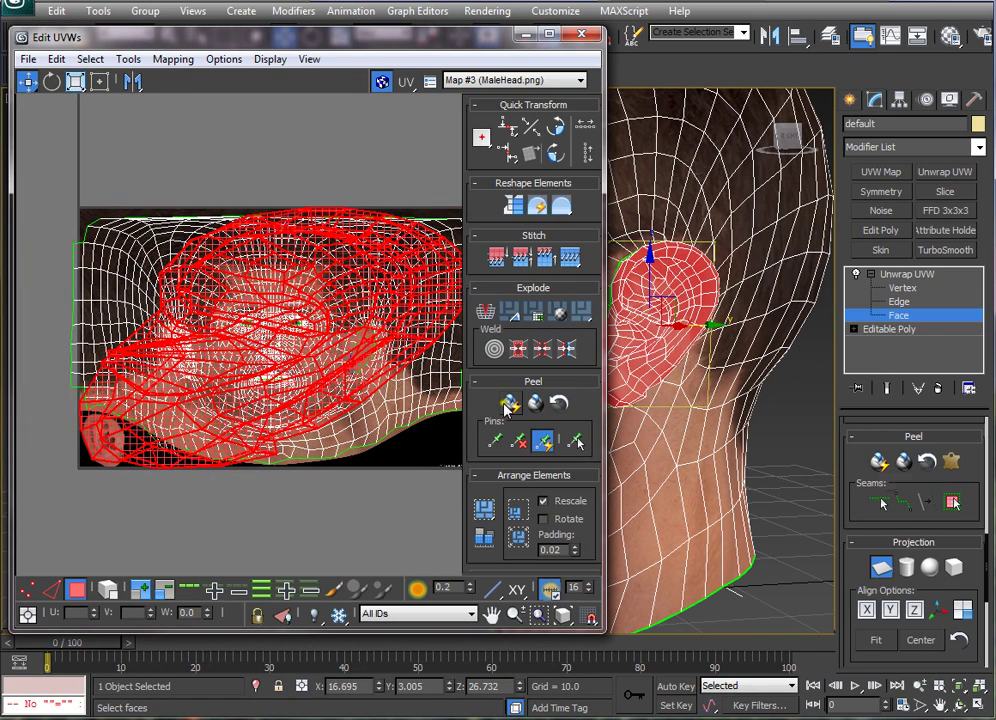
pyautogui.moveTo(388, 42); pyautogui.dragTo(399, 42)
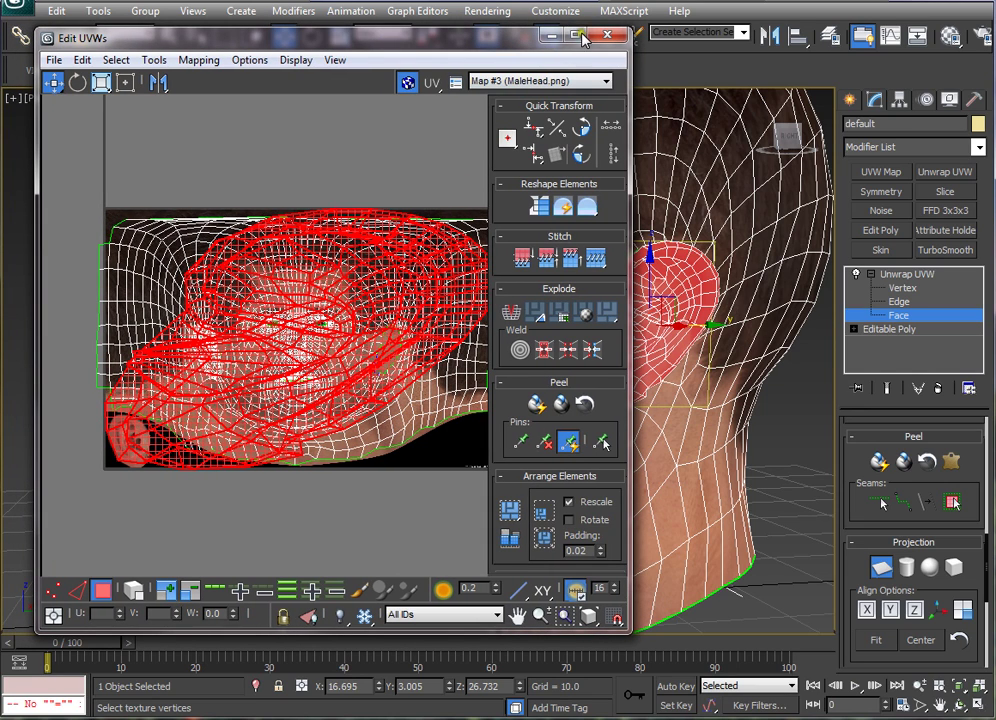
# Step: End the planar projection mode, scale the ear's UVs down and move them onto the separate ear image in the texture's corner
pyautogui.click(101, 82)
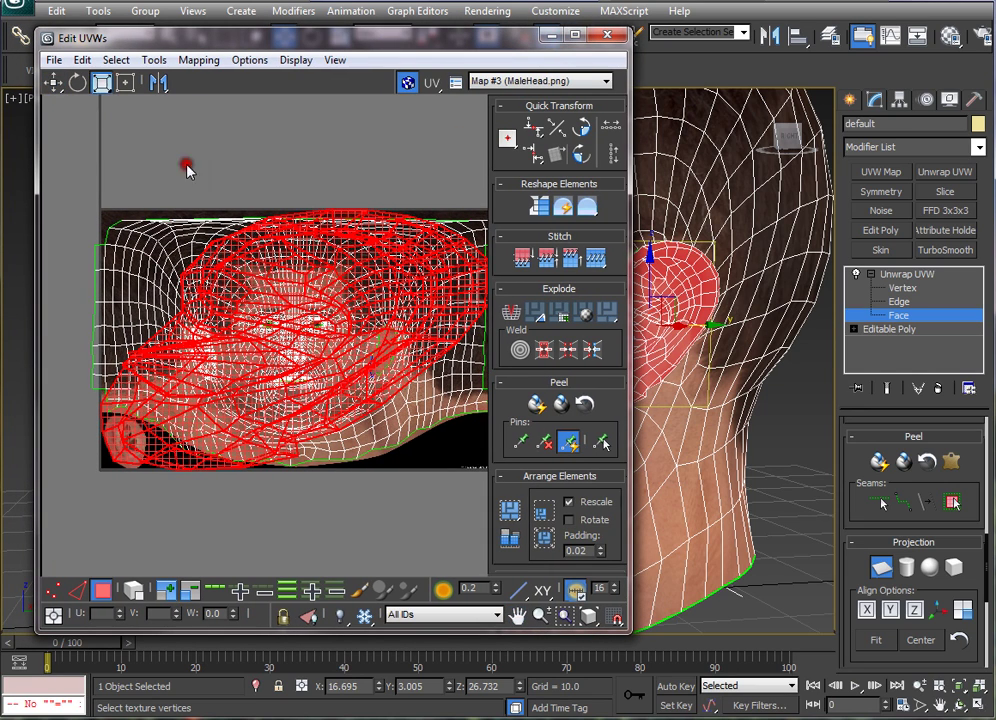
pyautogui.click(879, 567)
pyautogui.moveTo(342, 270); pyautogui.dragTo(262, 466)
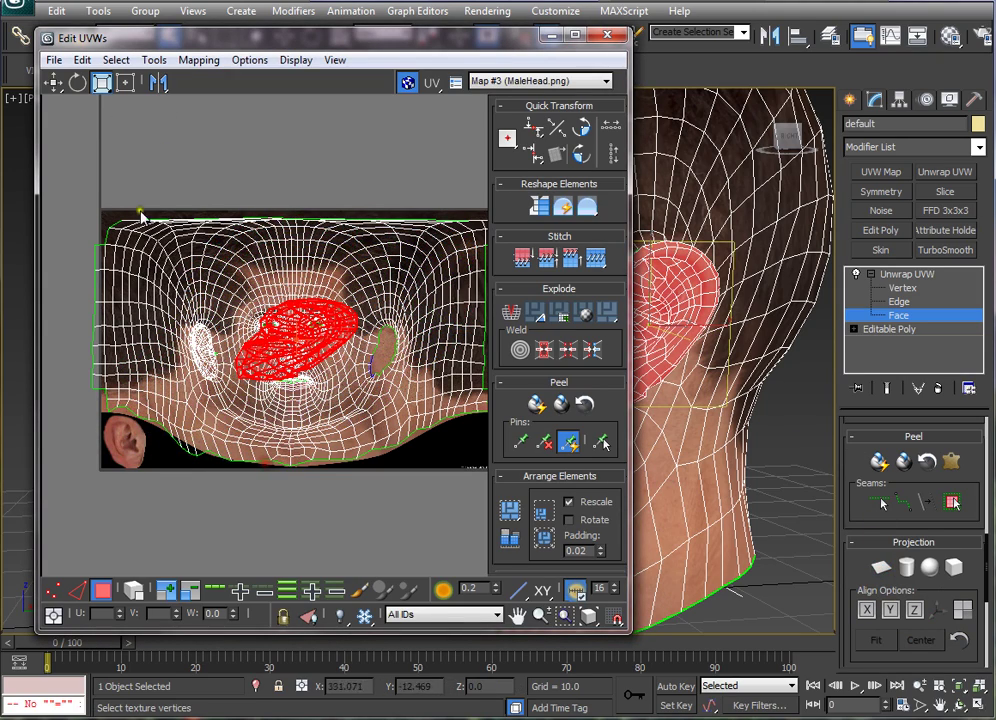
pyautogui.click(53, 82)
pyautogui.moveTo(295, 333); pyautogui.dragTo(135, 440)
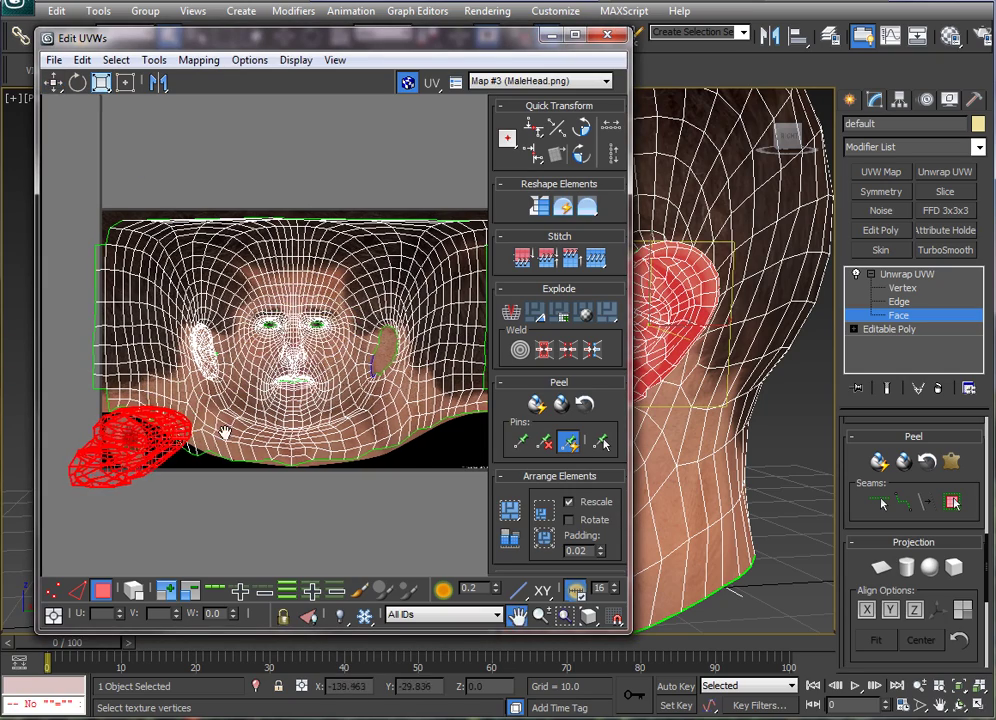
# Step: Mirror the ear's UVs and rotate them with the Freeform tool to match the tilt of the ear image
pyautogui.scroll(10, 296, 407)
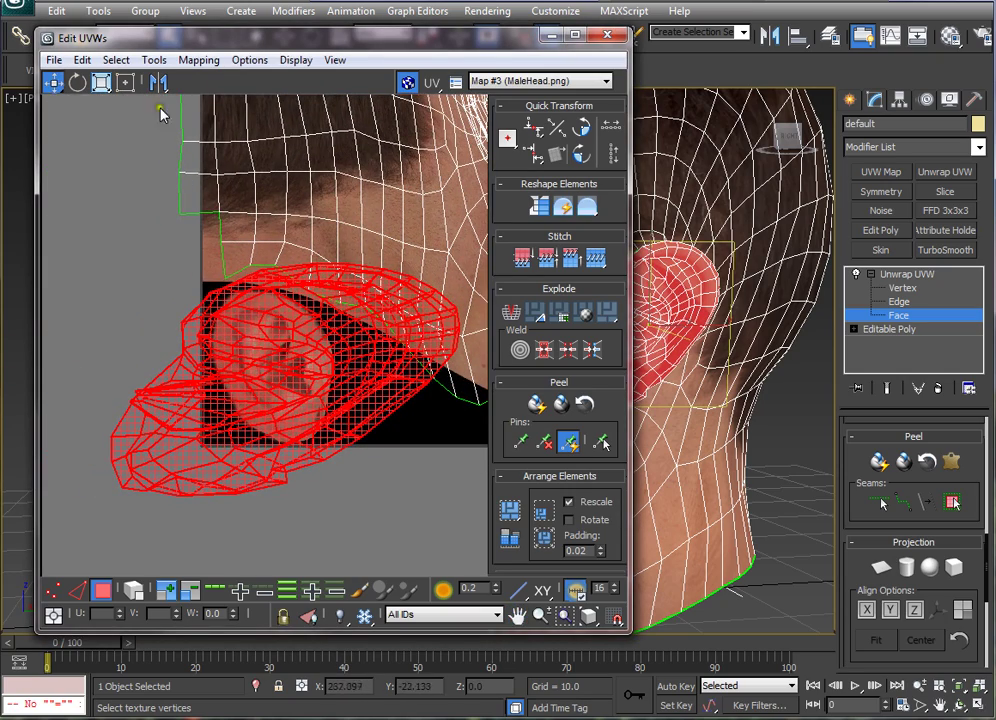
pyautogui.click(125, 82)
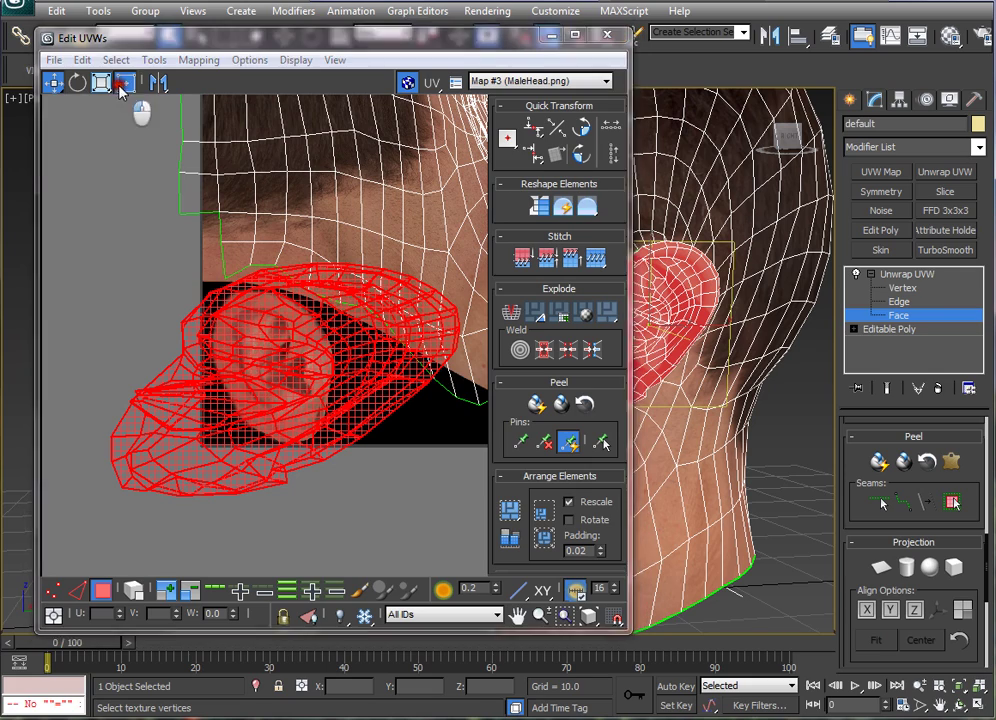
pyautogui.moveTo(286, 263); pyautogui.dragTo(246, 351)
pyautogui.click(162, 84)
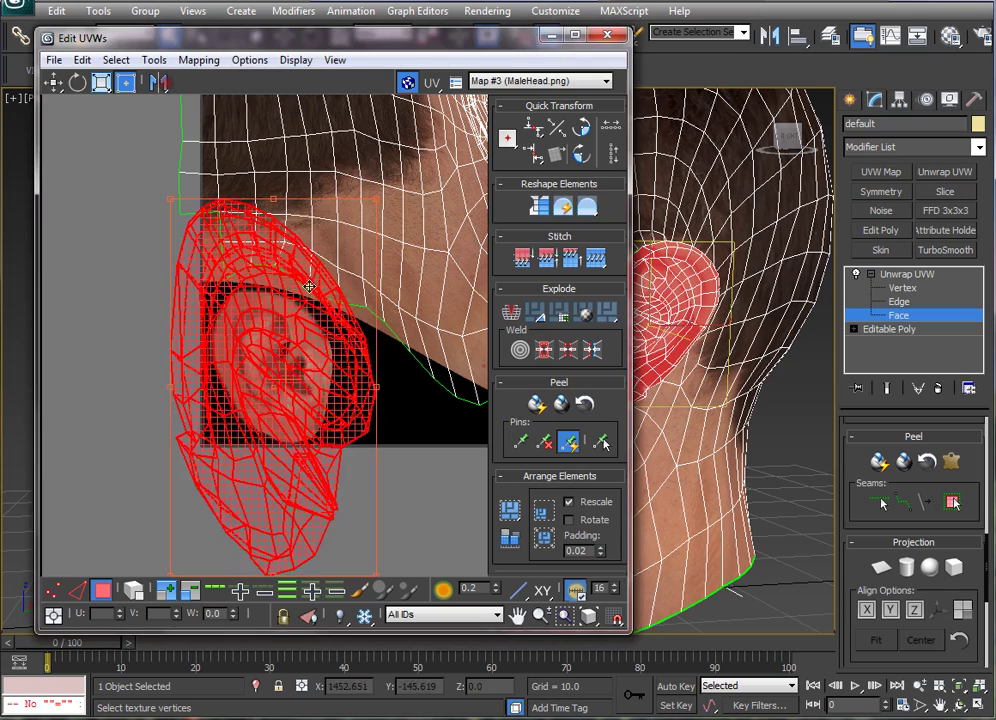
pyautogui.moveTo(444, 39); pyautogui.dragTo(468, 42)
pyautogui.moveTo(301, 203)
pyautogui.mouseDown()
pyautogui.moveTo(309, 216)
pyautogui.moveTo(276, 211)
pyautogui.moveTo(292, 215)
pyautogui.mouseUp()
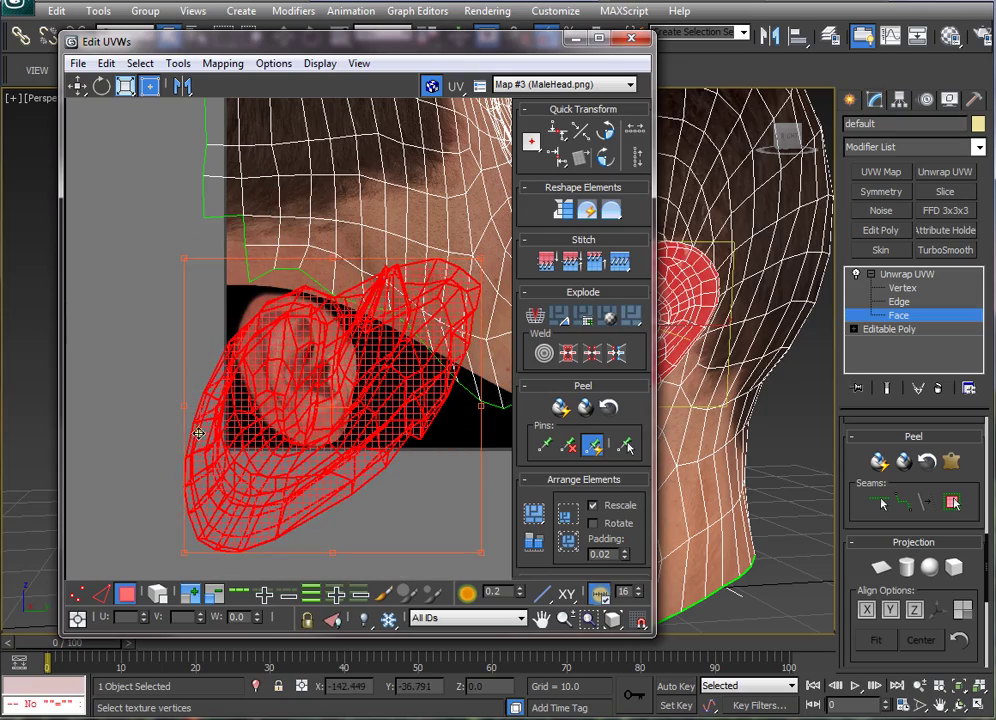
pyautogui.moveTo(184, 406); pyautogui.dragTo(385, 332)
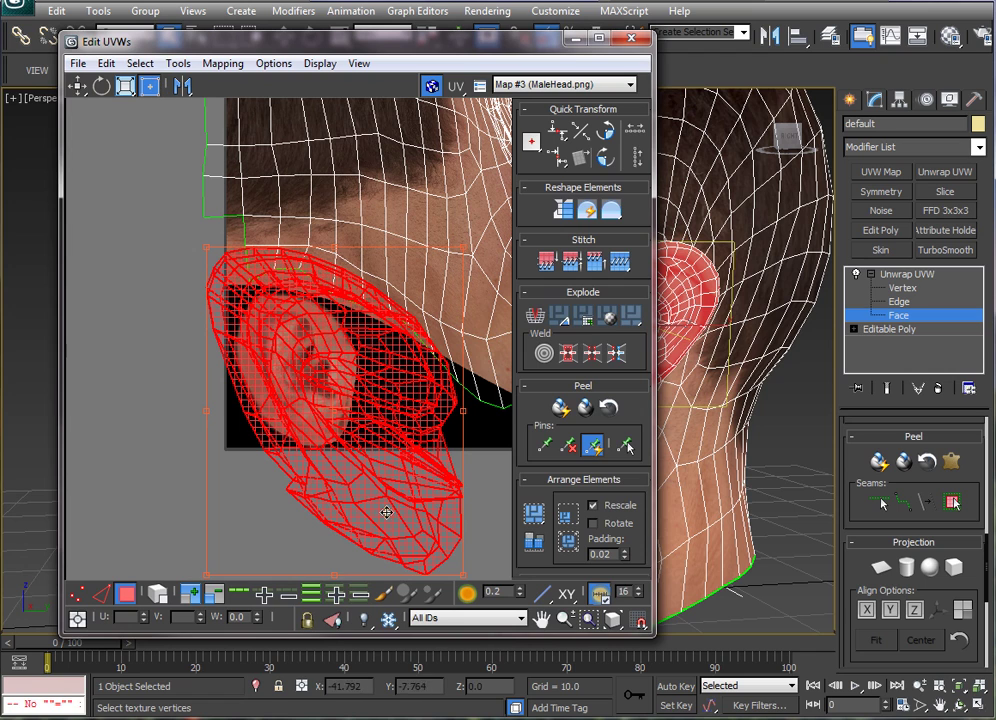
# Step: Scale the ear's UVs down from their corners to fit inside the ear image
pyautogui.moveTo(460, 568); pyautogui.dragTo(349, 454)
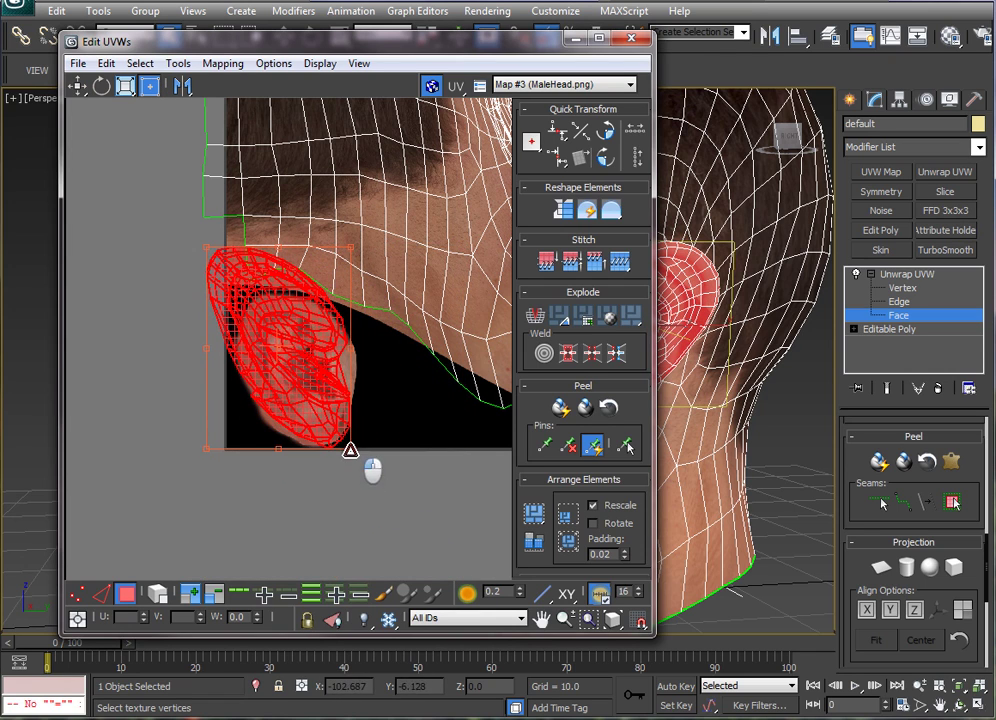
pyautogui.moveTo(206, 242); pyautogui.dragTo(245, 297)
pyautogui.moveTo(248, 451); pyautogui.dragTo(230, 450)
pyautogui.moveTo(363, 385); pyautogui.dragTo(349, 399, button='middle')
pyautogui.scroll(2, 288, 327)
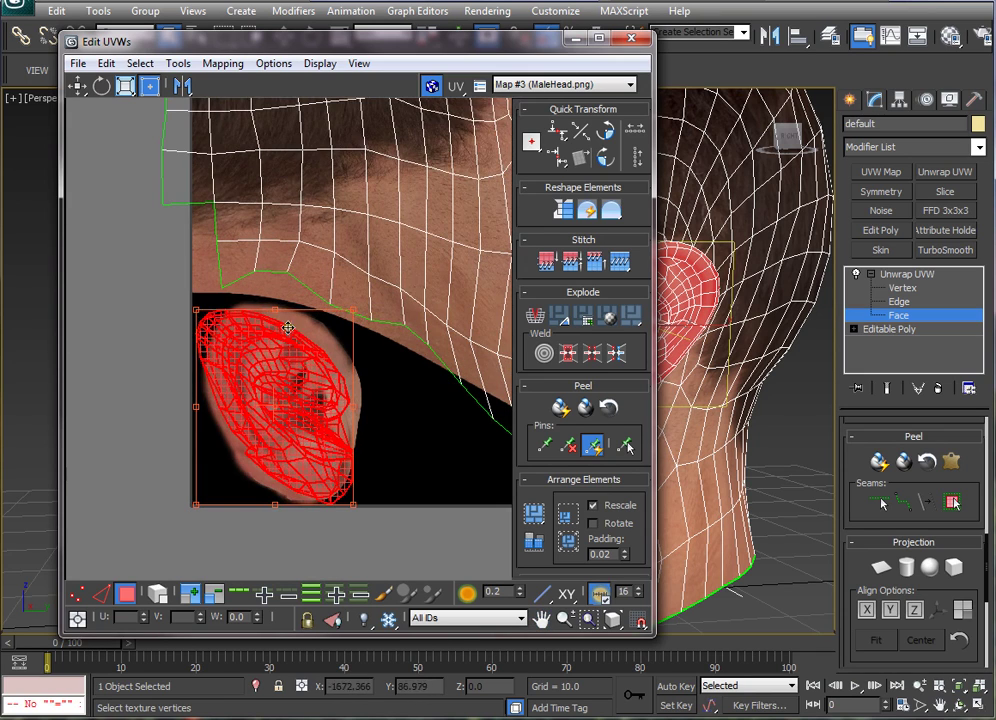
# Step: Fine-tune the rotation, position and size of the ear's UVs over the ear image
pyautogui.moveTo(272, 305); pyautogui.dragTo(290, 314)
pyautogui.moveTo(221, 322); pyautogui.dragTo(229, 330)
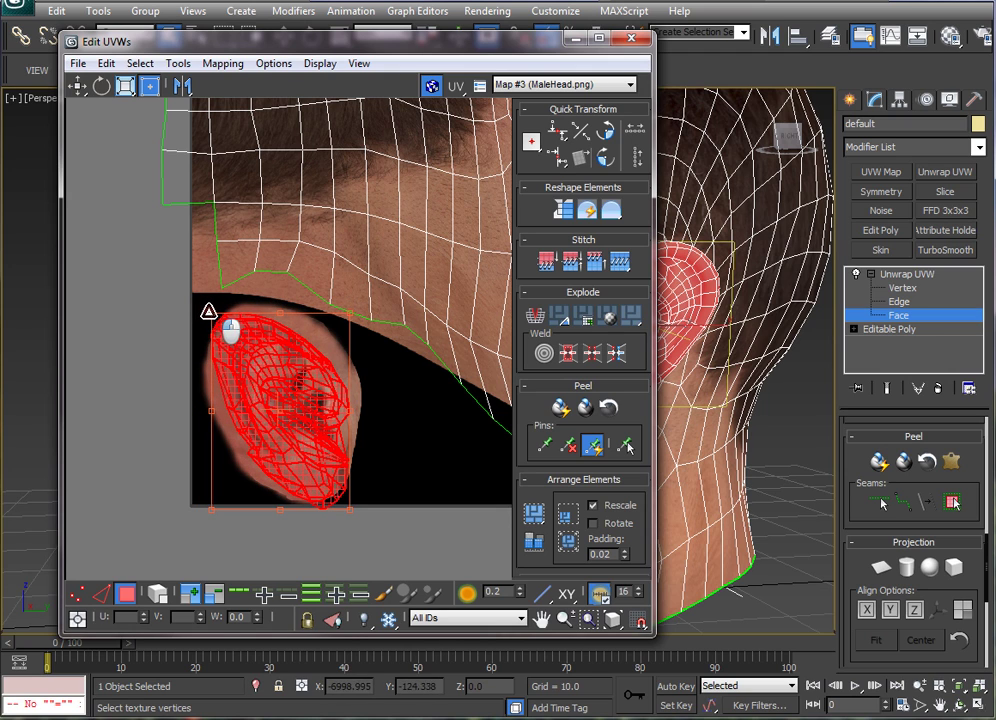
pyautogui.moveTo(344, 508); pyautogui.dragTo(341, 499)
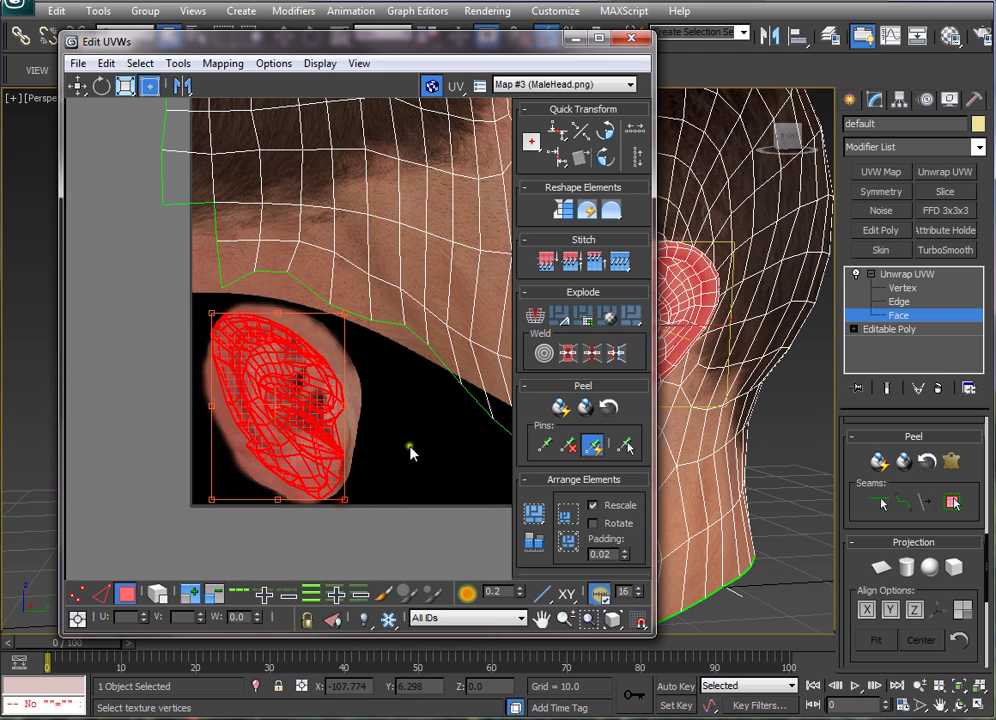
pyautogui.scroll(-4, 410, 440)
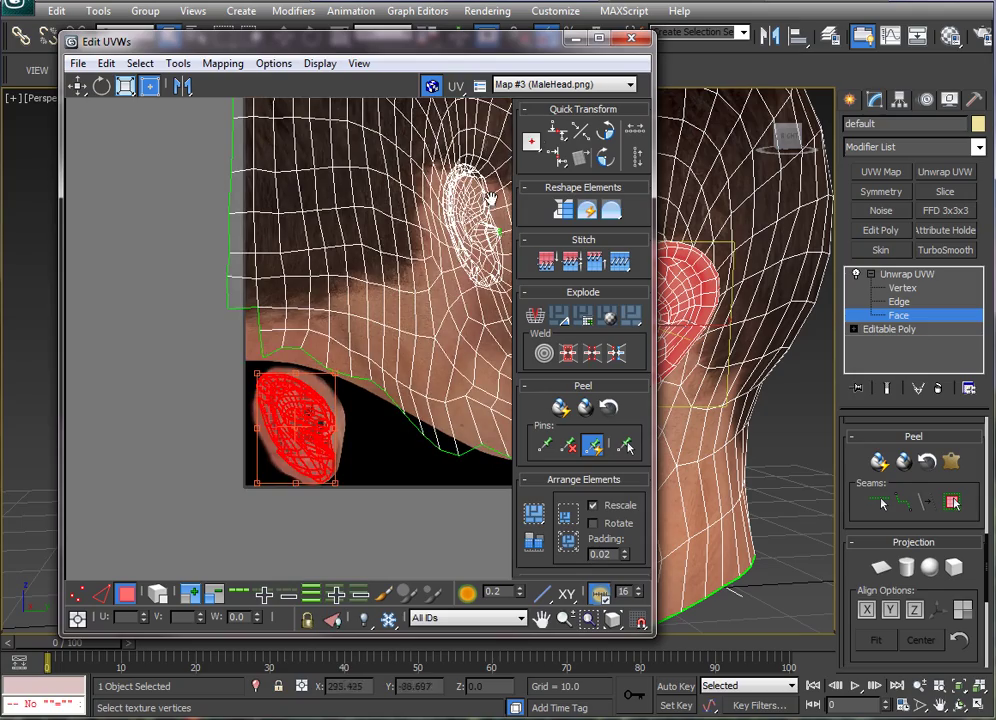
# Step: Hide the wireframe edges, clear the face selection and examine the ear's texture on the model from several sides
pyautogui.click(597, 40)
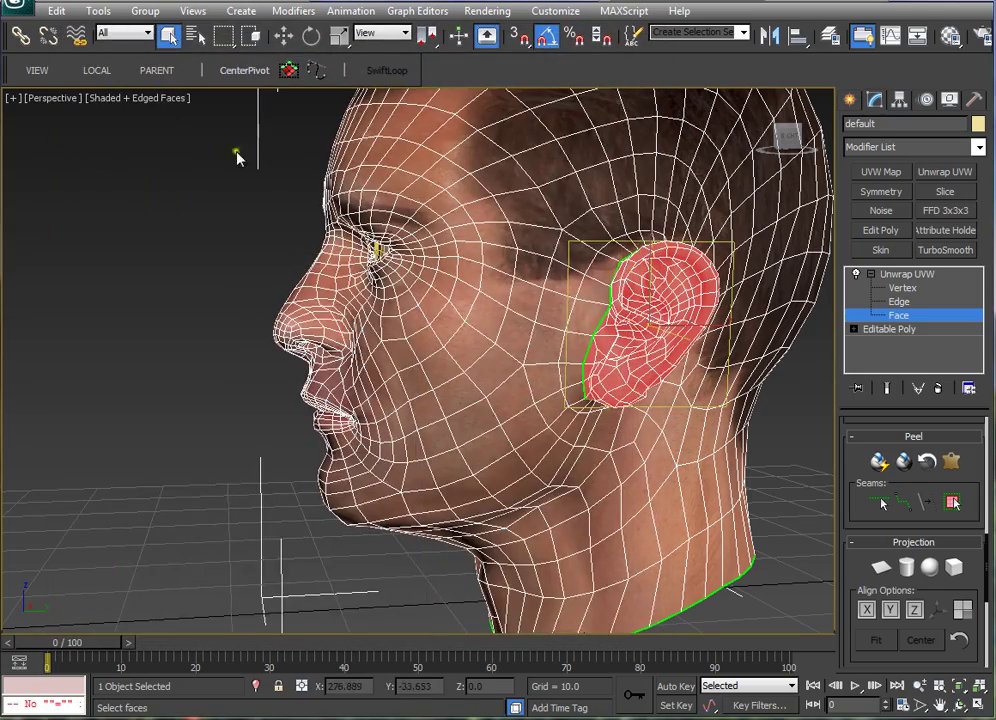
pyautogui.keyDown('alt'); pyautogui.moveTo(237, 157); pyautogui.dragTo(229, 375, button='middle'); pyautogui.keyUp('alt')
pyautogui.press('F4')
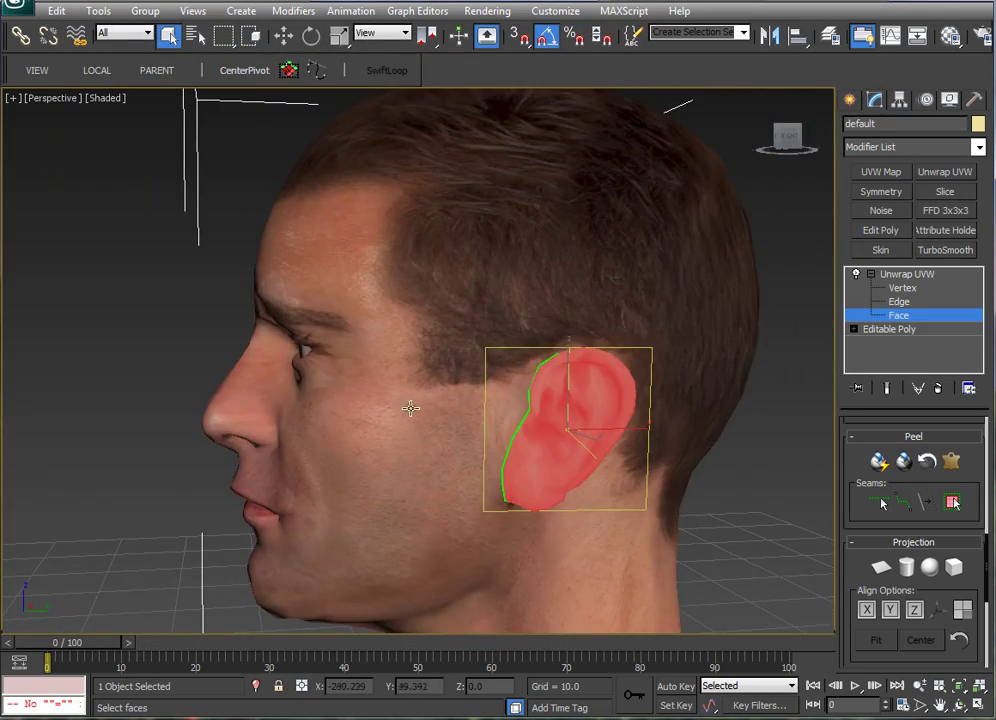
pyautogui.keyDown('alt'); pyautogui.moveTo(409, 406); pyautogui.dragTo(492, 362, button='middle'); pyautogui.keyUp('alt')
pyautogui.click(689, 465)
pyautogui.keyDown('alt'); pyautogui.moveTo(689, 465); pyautogui.dragTo(512, 370, button='middle'); pyautogui.keyUp('alt')
pyautogui.scroll(3, 592, 406)
pyautogui.keyDown('alt'); pyautogui.moveTo(589, 356); pyautogui.dragTo(599, 388, button='middle'); pyautogui.keyUp('alt')
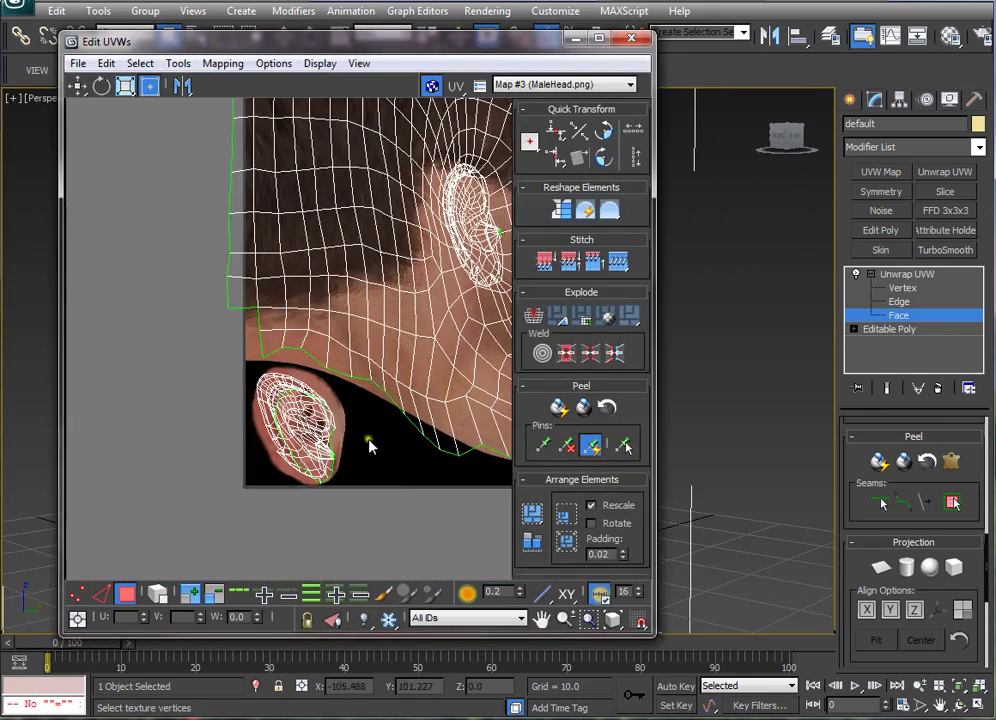
# Step: Select all of the ear's UV faces in the UV editor, leaving out the neck face above them
pyautogui.scroll(8, 368, 445)
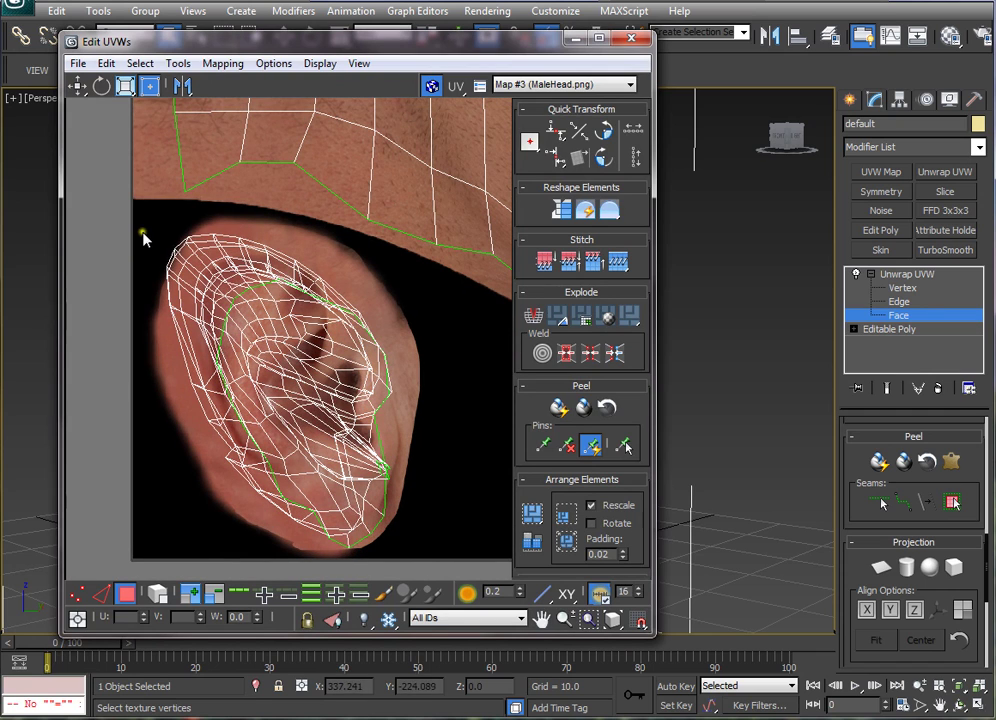
pyautogui.moveTo(143, 236); pyautogui.dragTo(402, 548)
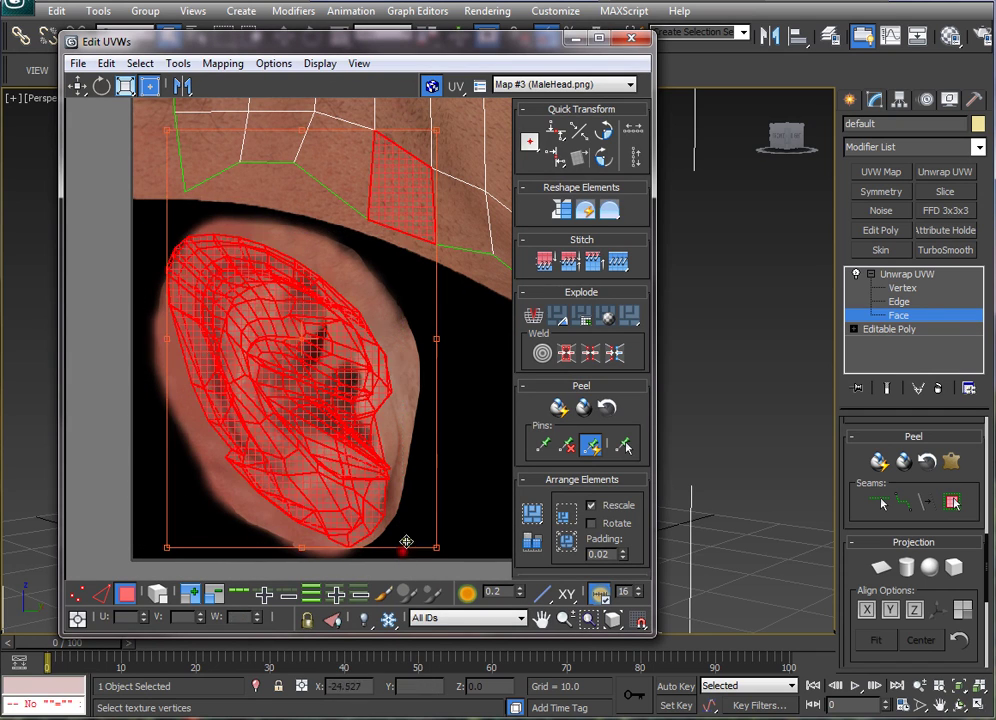
pyautogui.keyDown('alt'); pyautogui.click(405, 218); pyautogui.keyUp('alt')
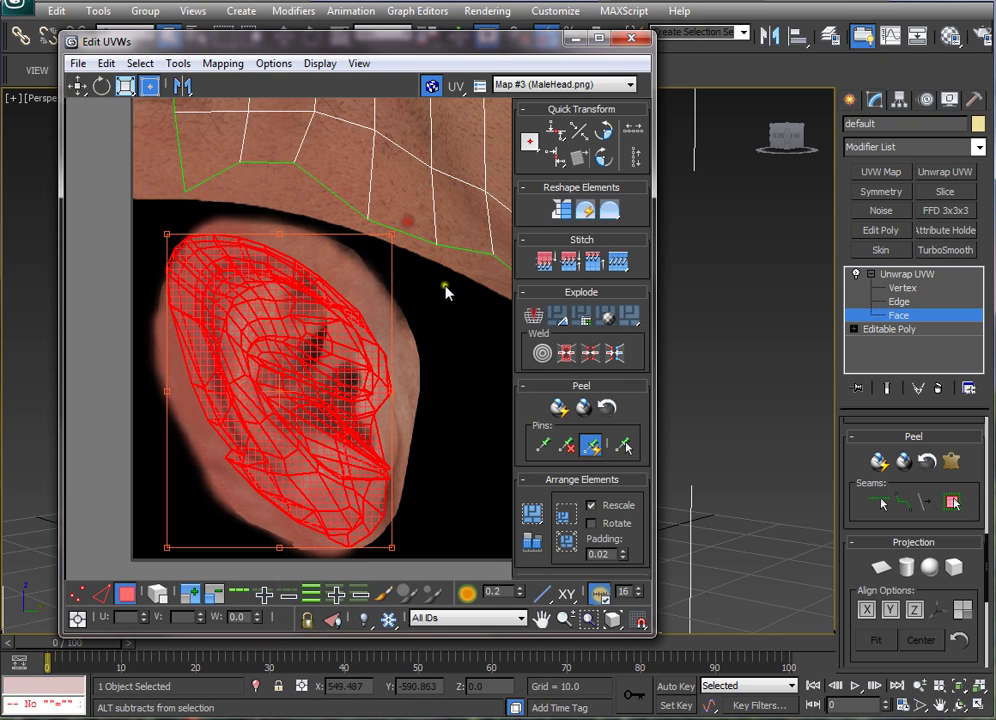
# Step: Try relaxing the ear's UVs with Relax By Edge Angles and Keep Boundary Points Fixed enabled
pyautogui.click(178, 63)
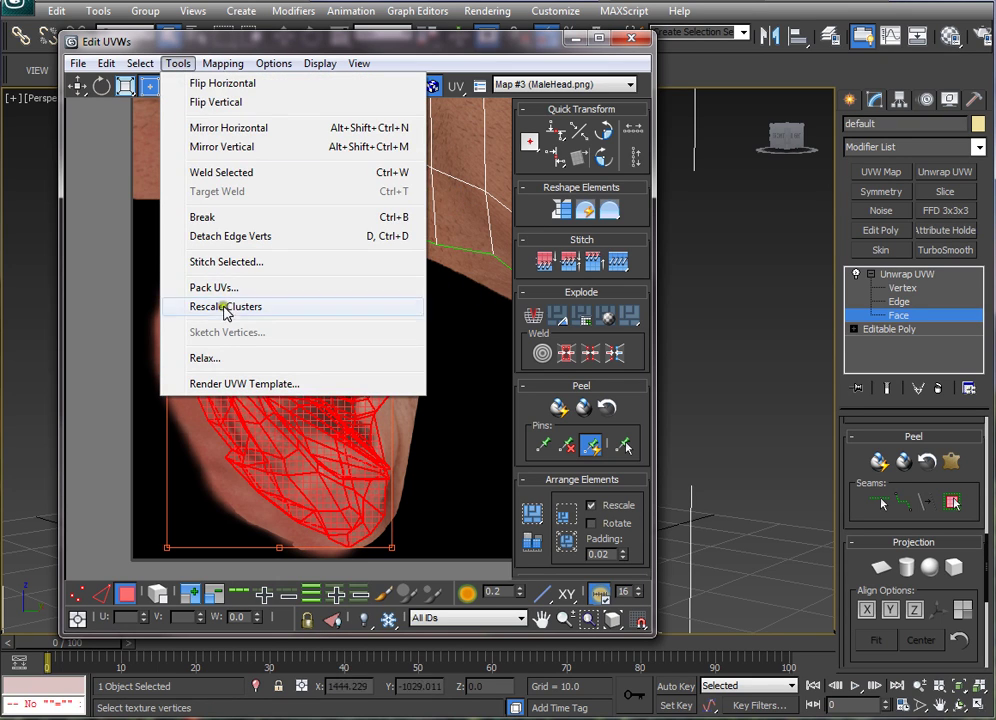
pyautogui.click(198, 355)
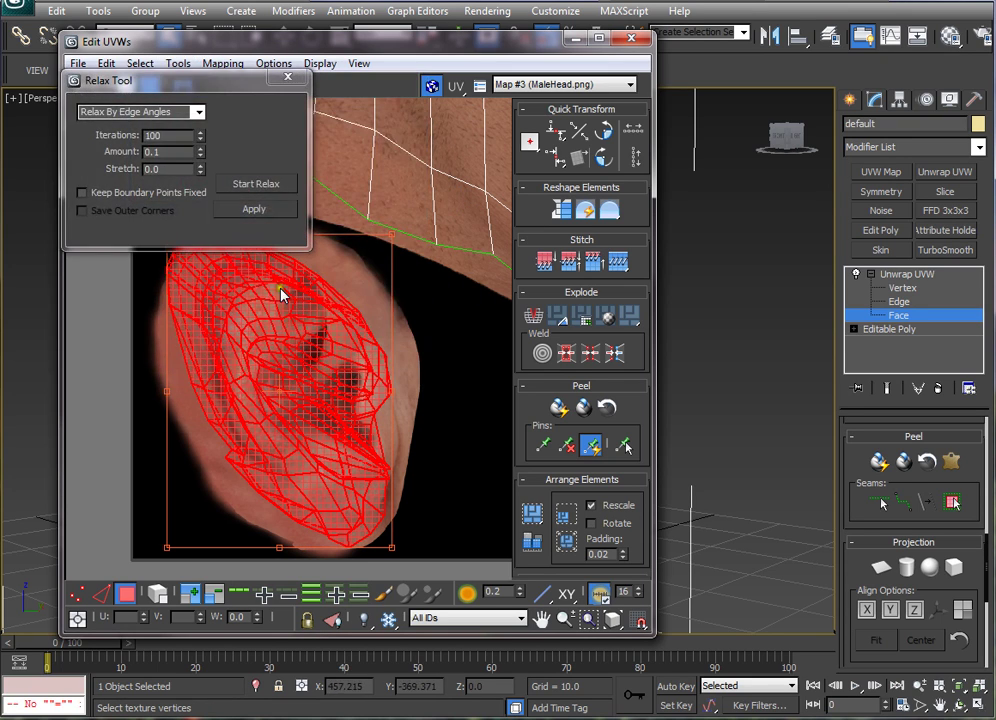
pyautogui.click(83, 193)
pyautogui.click(255, 185)
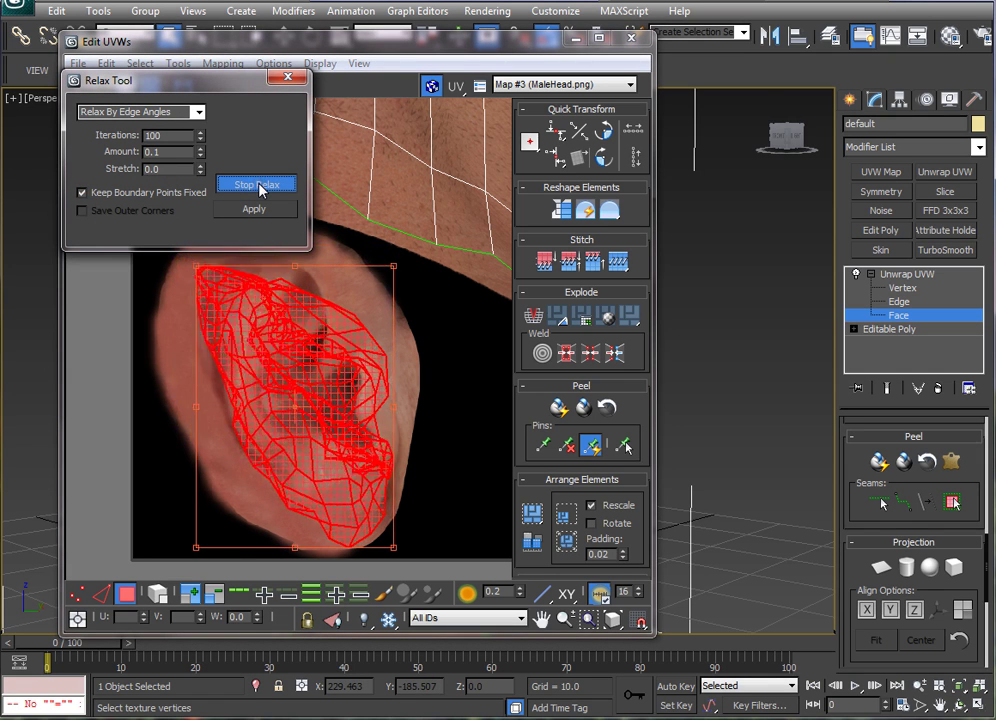
pyautogui.click(259, 190)
pyautogui.click(333, 316)
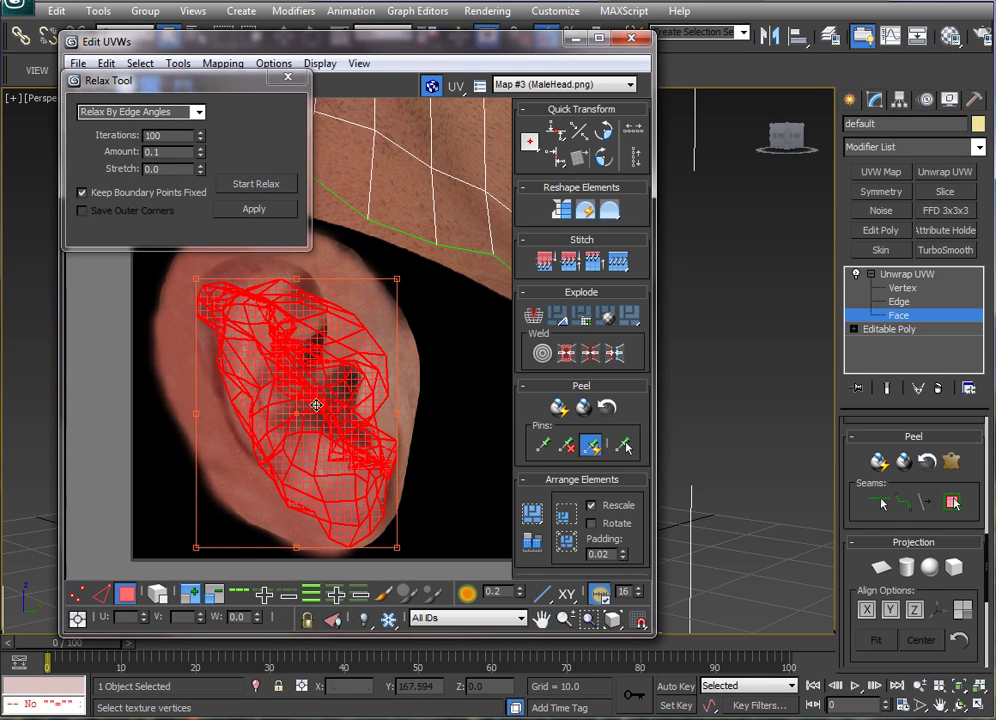
pyautogui.click(255, 209)
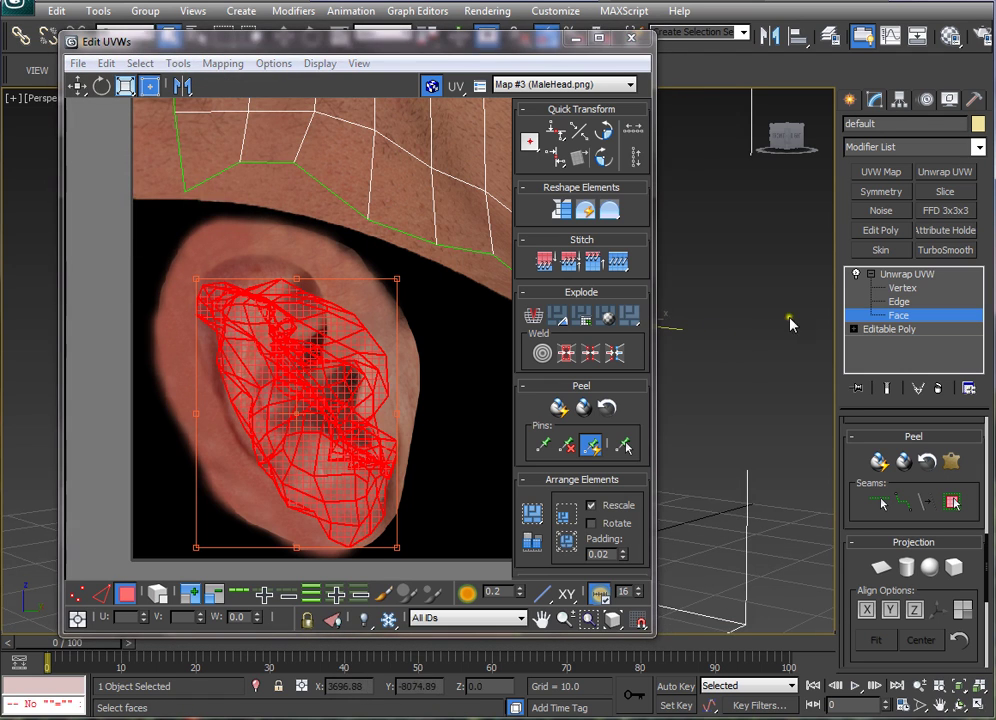
# Step: Examine the relaxed ear on the model, undo the relaxation and return to its UVs in the UV editor
pyautogui.click(576, 40)
pyautogui.keyDown('alt'); pyautogui.moveTo(576, 400); pyautogui.dragTo(634, 416, button='middle'); pyautogui.keyUp('alt')
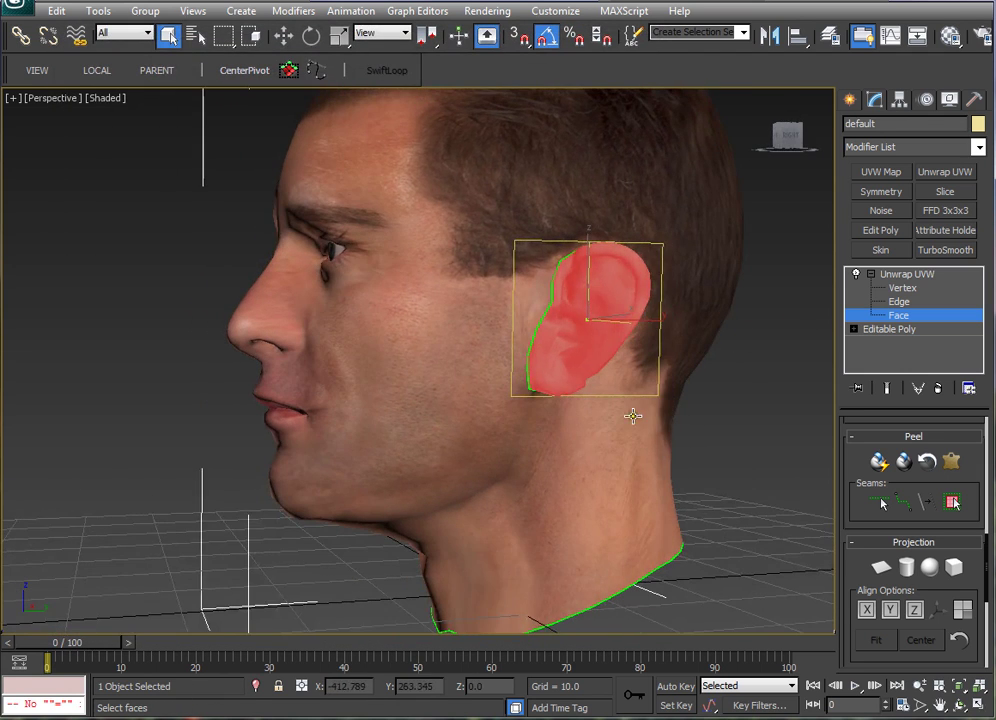
pyautogui.click(697, 415)
pyautogui.click(590, 358)
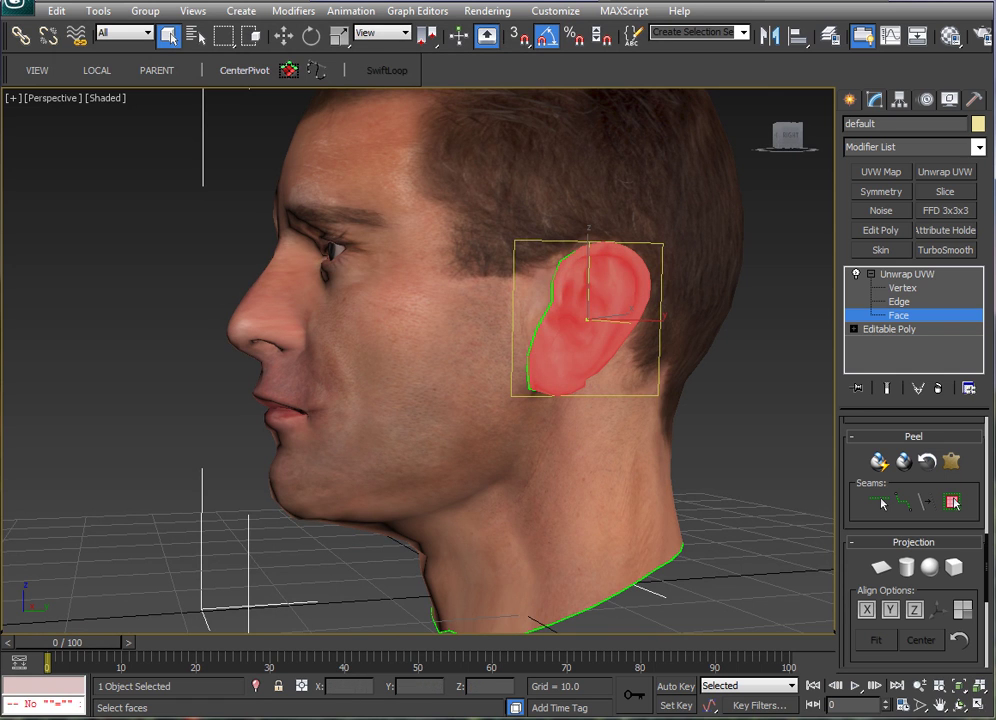
pyautogui.click(40, 700)
pyautogui.moveTo(430, 358); pyautogui.dragTo(450, 336, button='middle')
pyautogui.scroll(5, 422, 389)
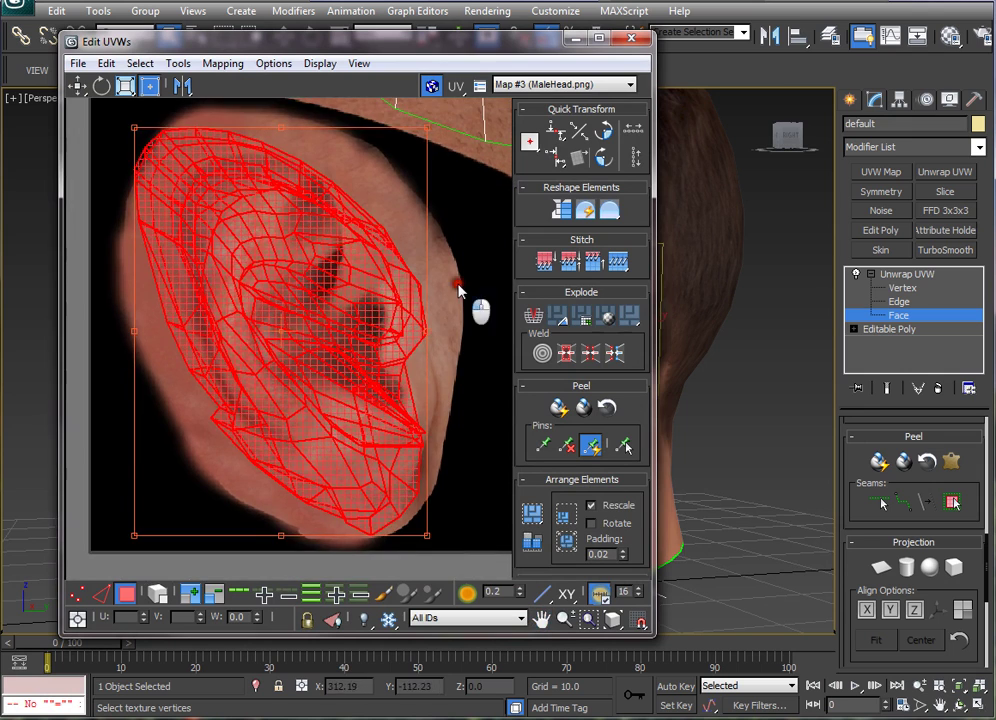
# Step: Clear the face selection and select the cluster of pinched UV vertices beside the ear's front seam in vertex mode
pyautogui.click(473, 313)
pyautogui.moveTo(357, 349); pyautogui.dragTo(313, 361, button='middle')
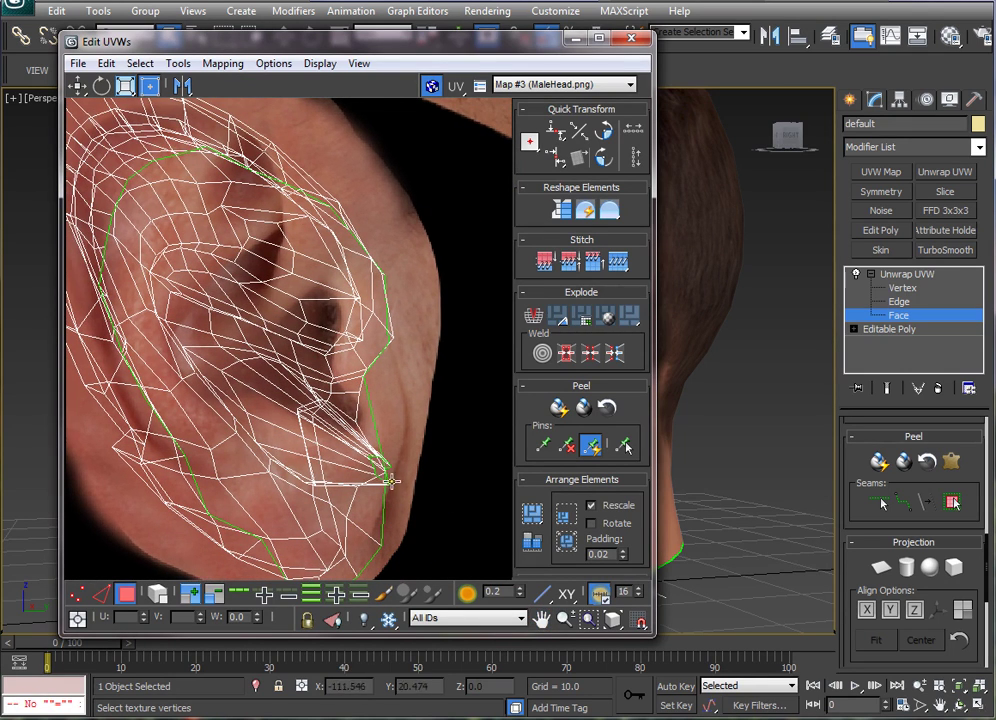
pyautogui.click(369, 458)
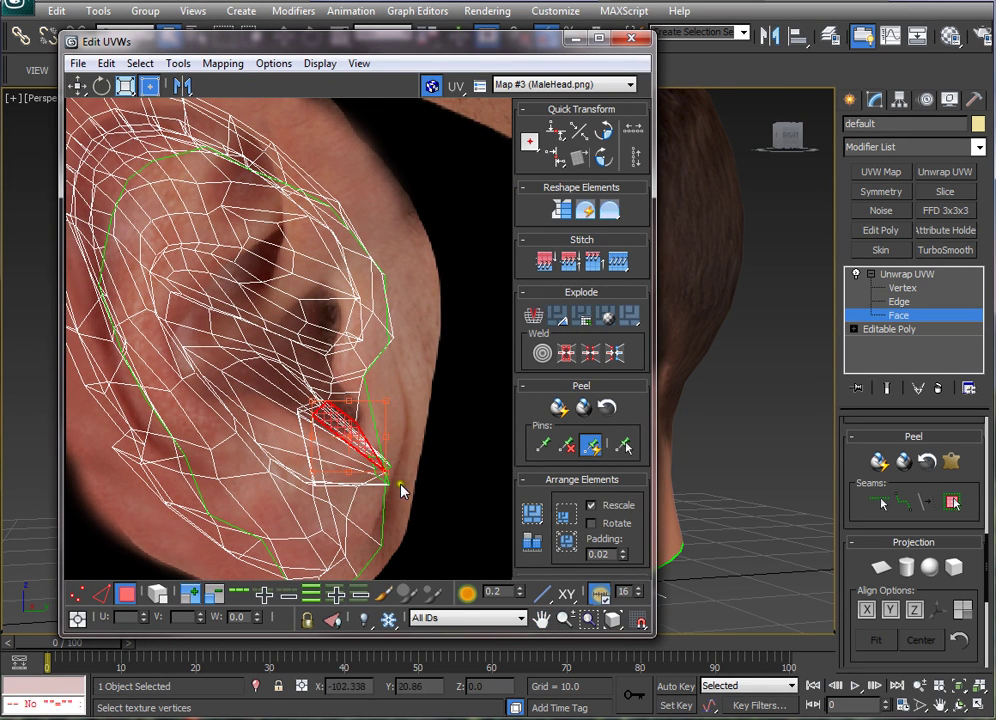
pyautogui.click(78, 595)
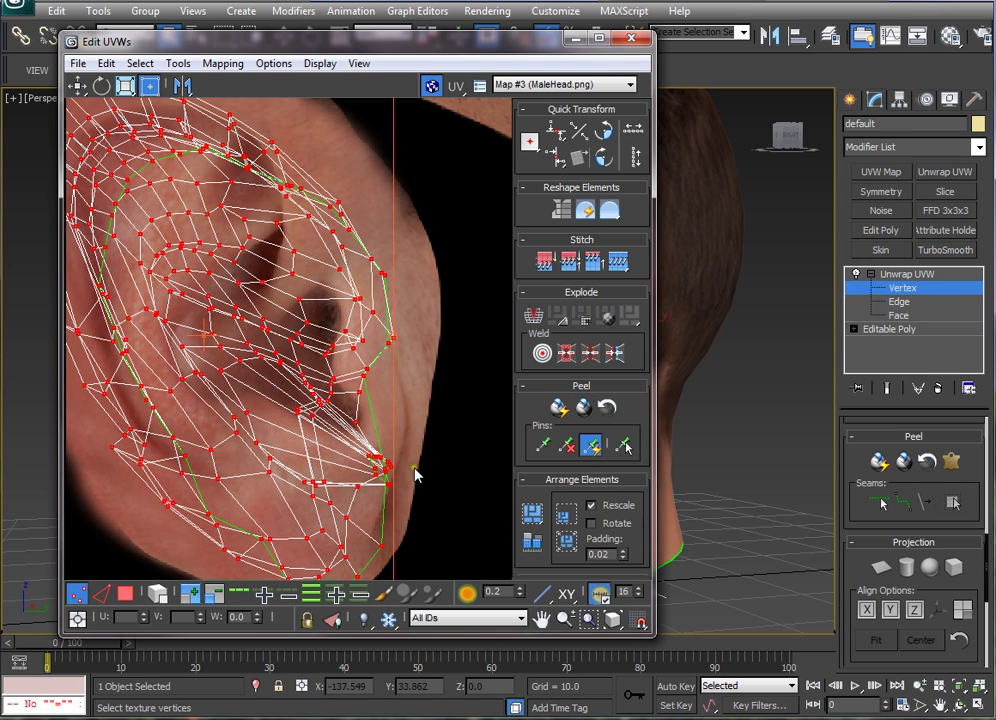
pyautogui.click(370, 467)
pyautogui.click(376, 475)
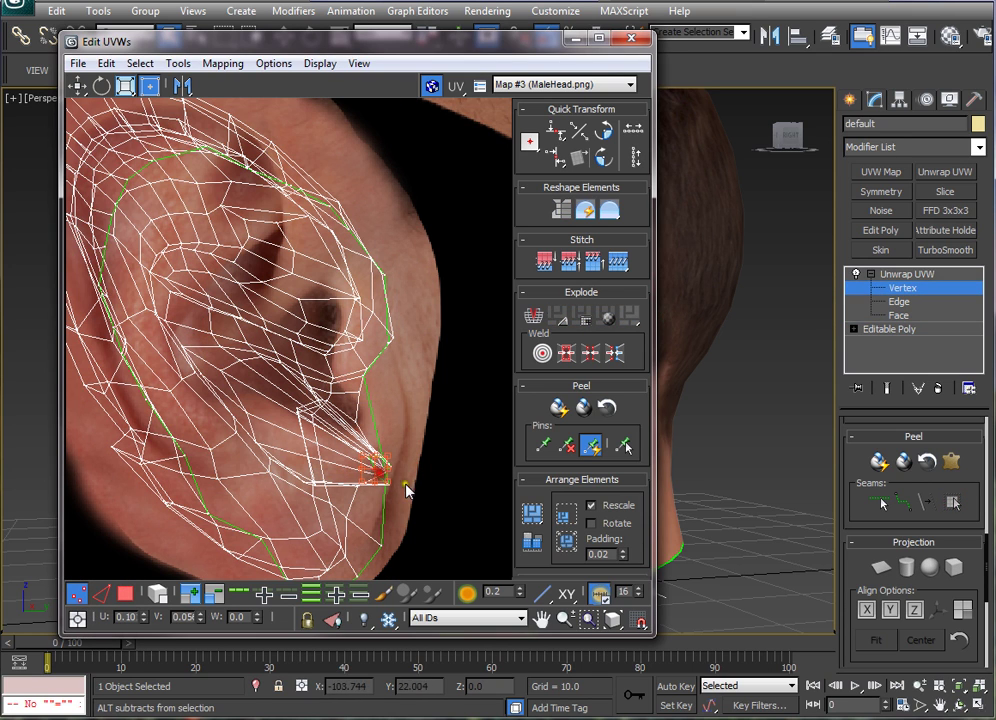
# Step: Show the model in wireframe and examine where the selected ear vertices lie on the mesh
pyautogui.moveTo(406, 485); pyautogui.dragTo(398, 492, button='middle')
pyautogui.moveTo(724, 264); pyautogui.dragTo(773, 262, button='middle')
pyautogui.moveTo(733, 298); pyautogui.dragTo(798, 336, button='middle')
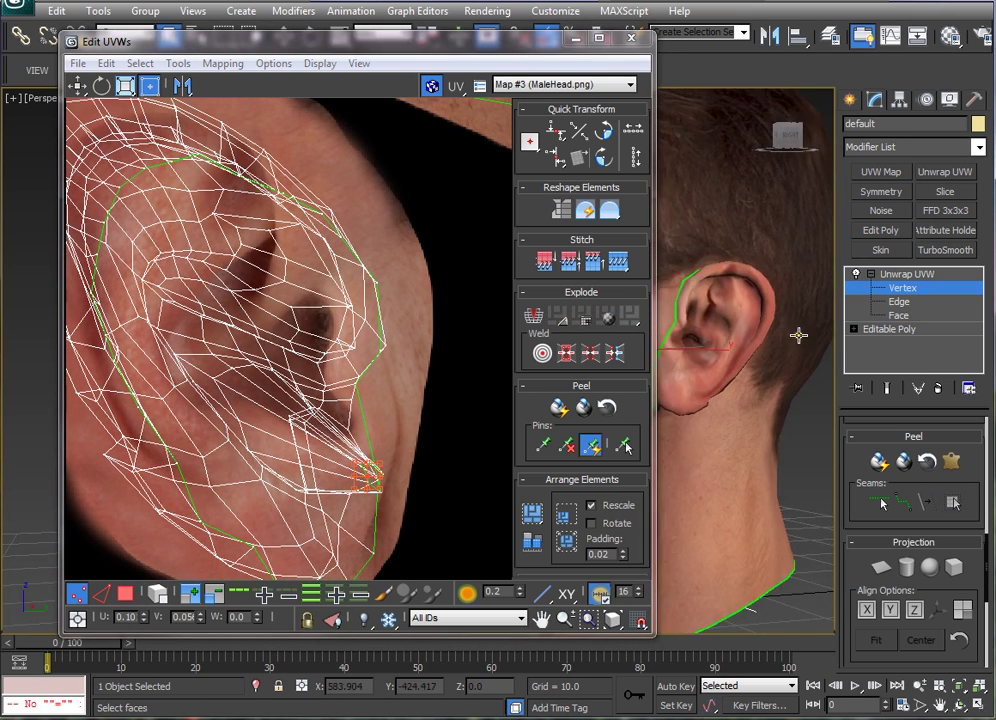
pyautogui.scroll(4, 771, 349)
pyautogui.moveTo(744, 362)
pyautogui.keyDown('alt'); pyautogui.mouseDown(button='middle')
pyautogui.moveTo(645, 380)
pyautogui.moveTo(734, 378)
pyautogui.moveTo(758, 389)
pyautogui.moveTo(740, 394)
pyautogui.moveTo(718, 368)
pyautogui.moveTo(736, 361)
pyautogui.mouseUp(button='middle'); pyautogui.keyUp('alt')
pyautogui.press('F3')
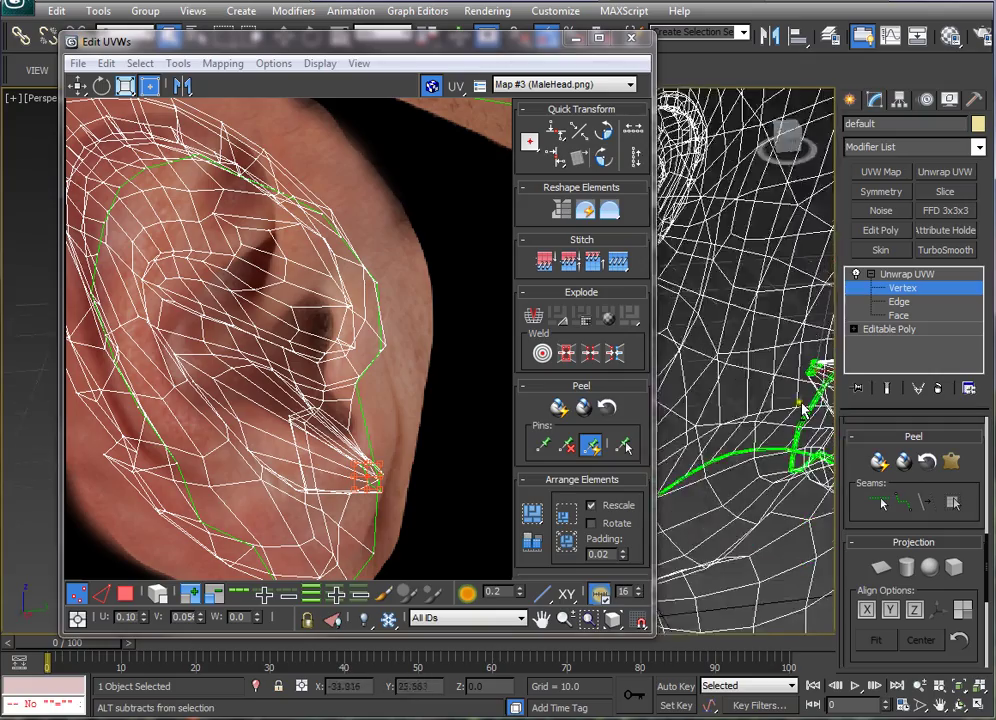
pyautogui.moveTo(474, 46); pyautogui.dragTo(116, 103)
pyautogui.click(217, 95)
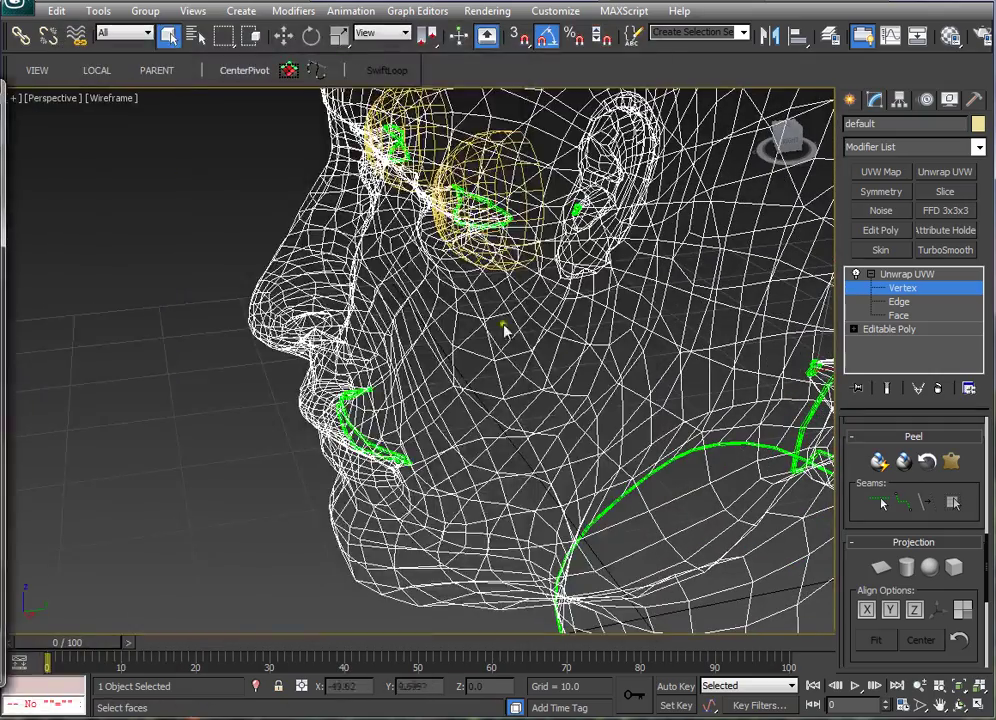
pyautogui.keyDown('alt'); pyautogui.moveTo(505, 329); pyautogui.dragTo(622, 388, button='middle'); pyautogui.keyUp('alt')
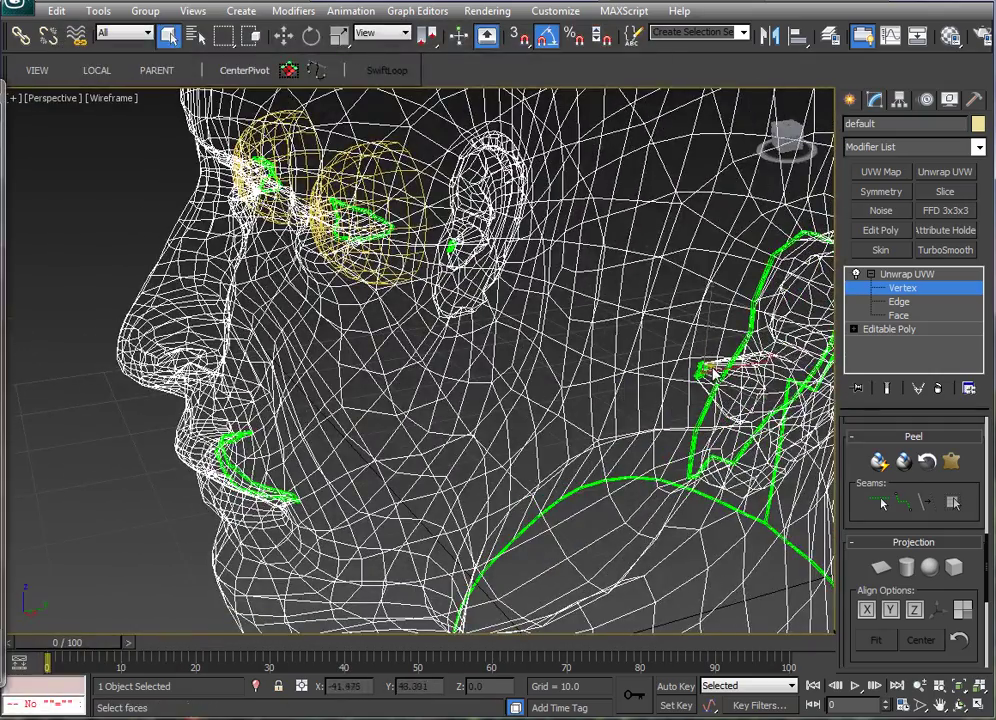
pyautogui.keyDown('alt'); pyautogui.moveTo(550, 312); pyautogui.dragTo(676, 400, button='middle'); pyautogui.keyUp('alt')
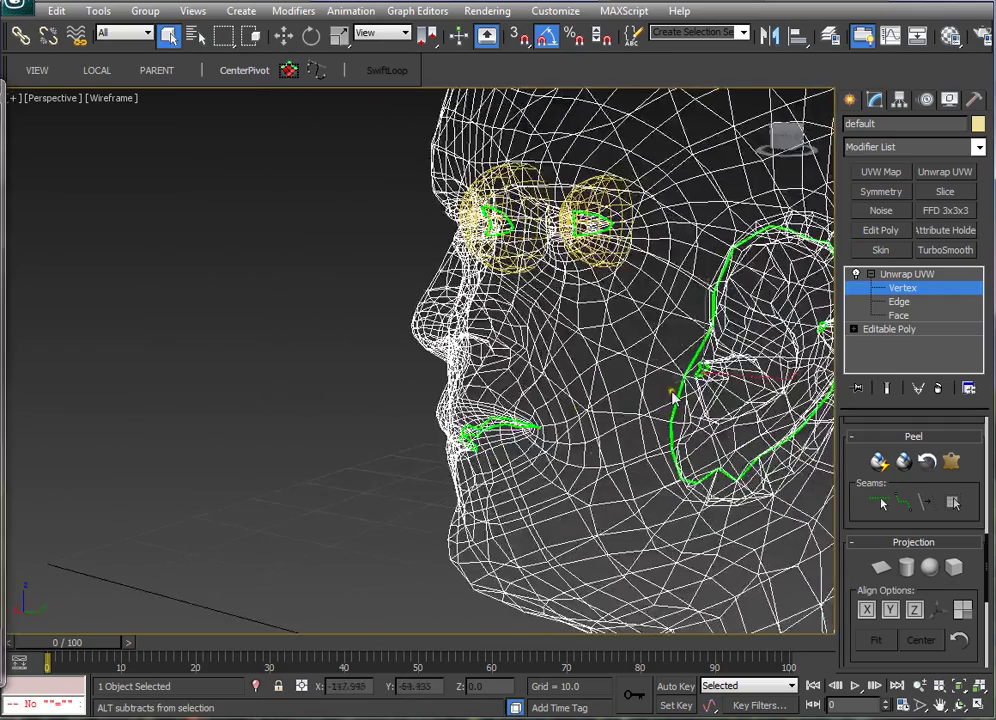
pyautogui.moveTo(0, 94); pyautogui.dragTo(328, 93)
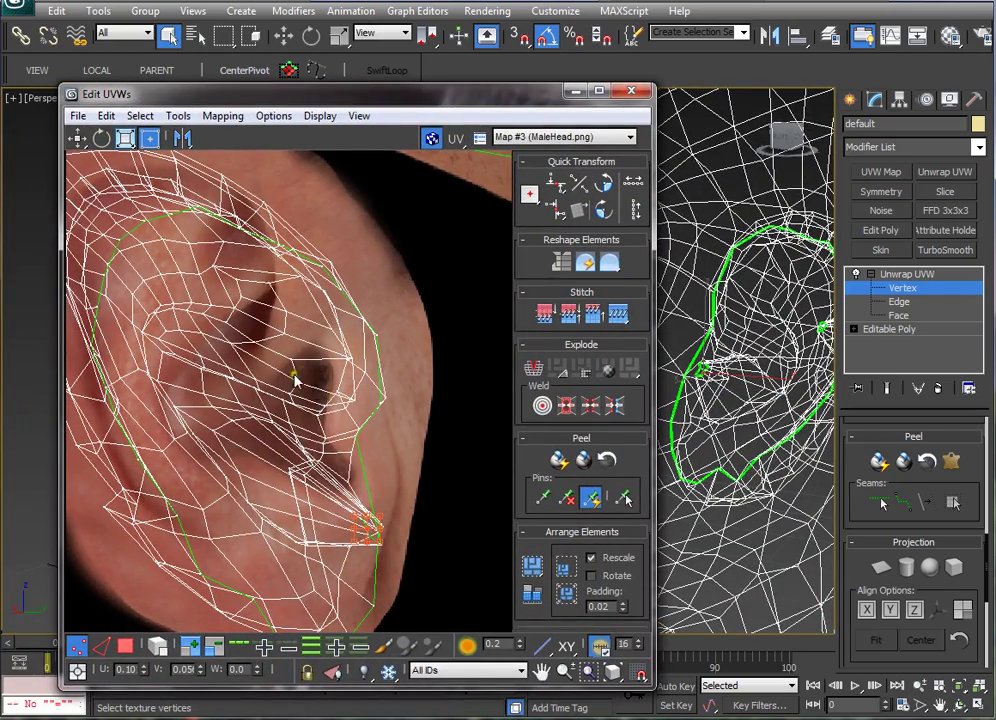
# Step: Move the outer seam's UV vertex slightly away from the corner of the small open border loop it overlaps
pyautogui.moveTo(295, 378); pyautogui.dragTo(320, 340, button='middle')
pyautogui.moveTo(420, 491); pyautogui.dragTo(405, 430, button='middle')
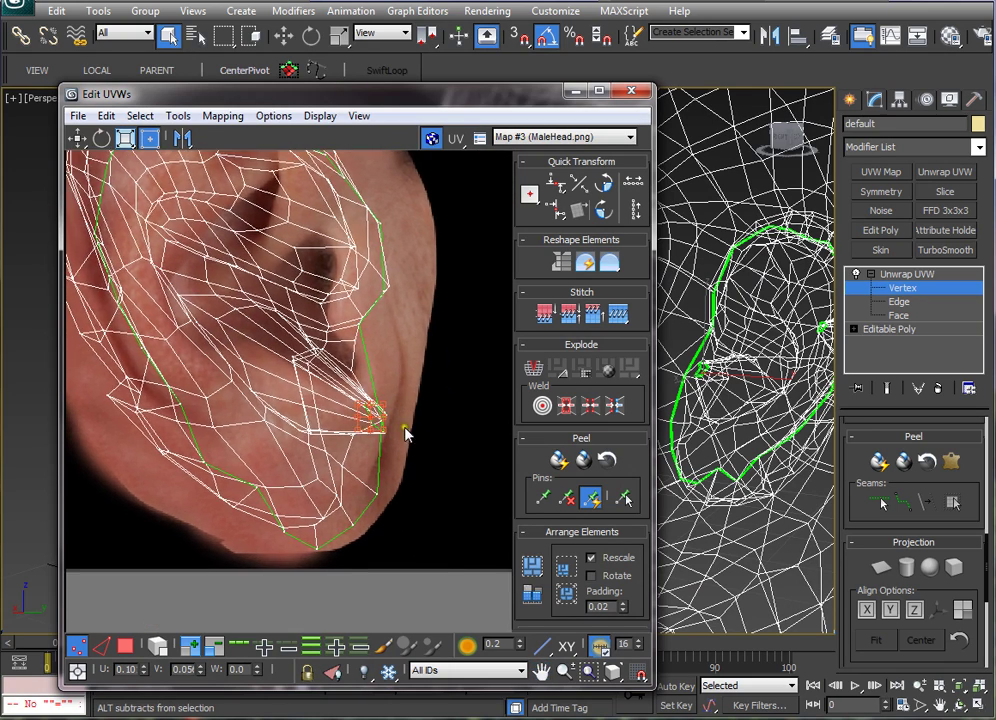
pyautogui.scroll(4, 405, 432)
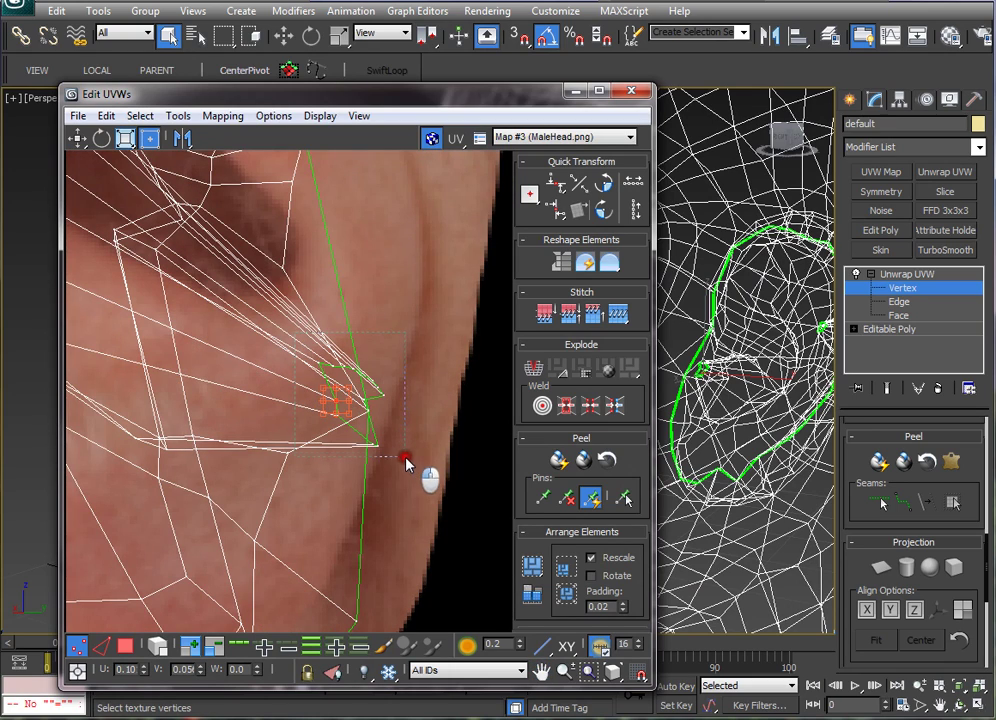
pyautogui.moveTo(407, 463); pyautogui.dragTo(409, 466)
pyautogui.moveTo(338, 408); pyautogui.dragTo(303, 384)
pyautogui.scroll(3, 340, 396)
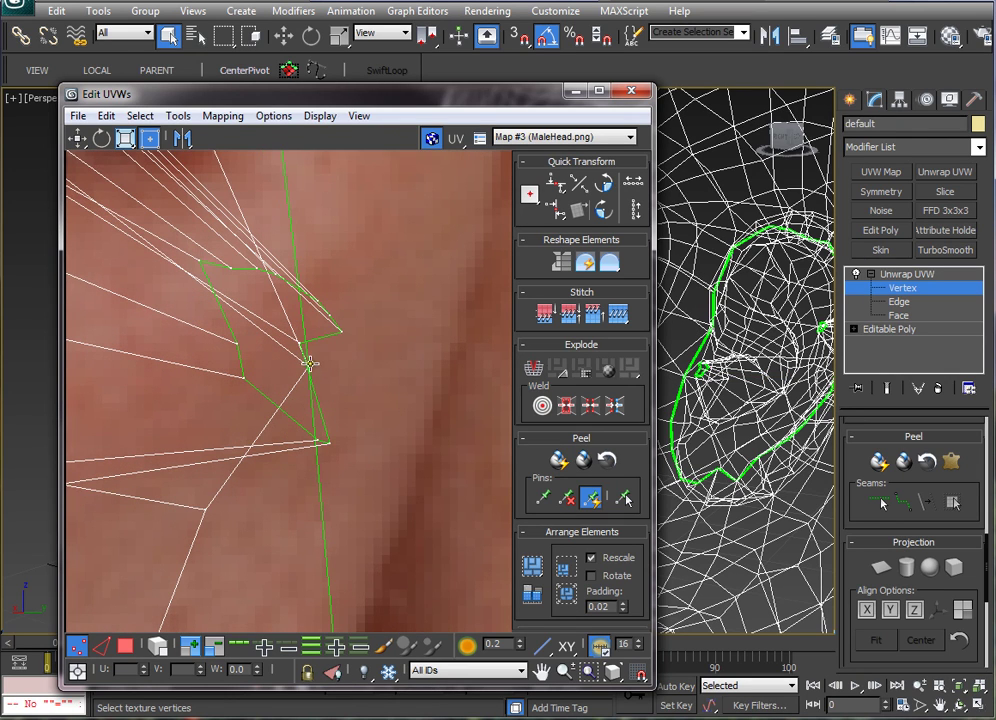
pyautogui.moveTo(309, 363); pyautogui.dragTo(296, 400)
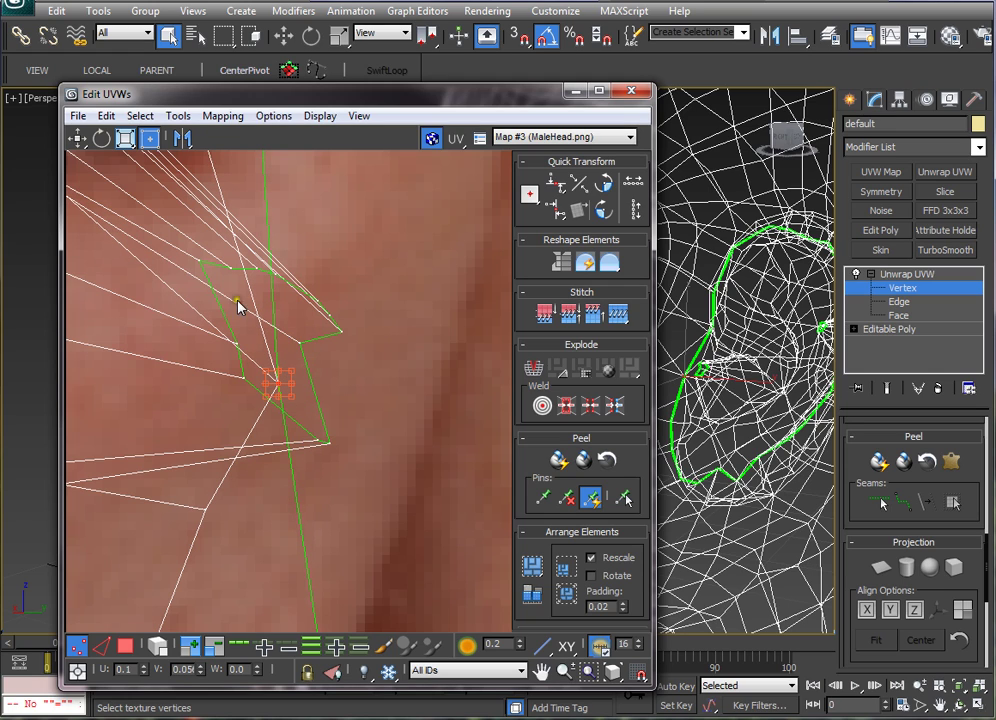
# Step: Select the UV vertices of the small open border loop, move them inward to the ear image's dark hollow, and clear the selection
pyautogui.moveTo(378, 465); pyautogui.dragTo(378, 463)
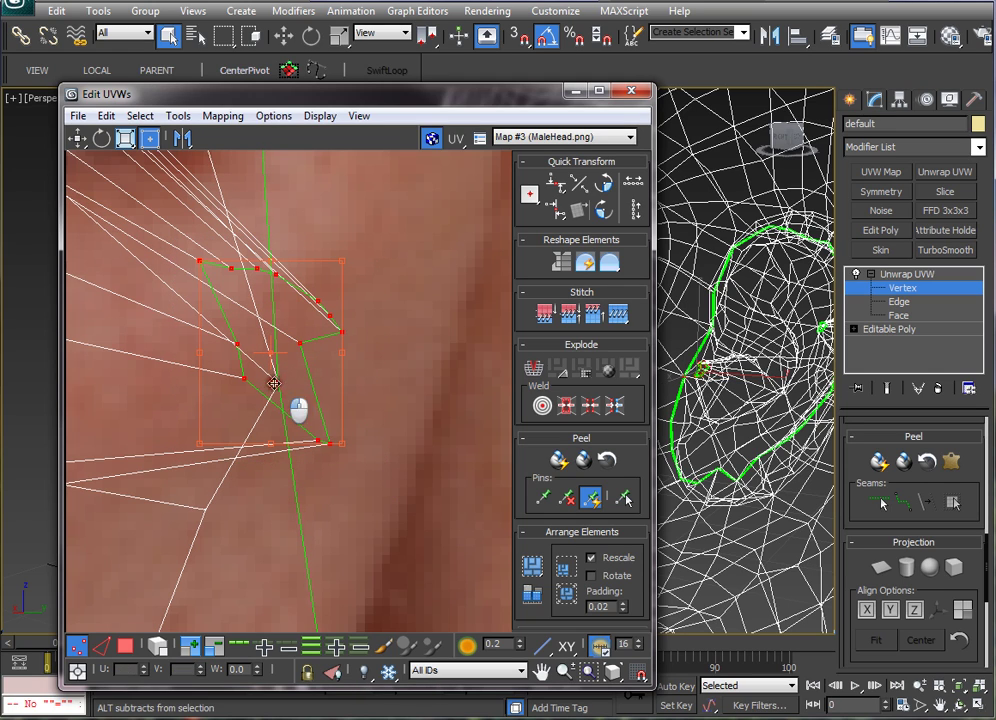
pyautogui.moveTo(274, 384)
pyautogui.mouseDown()
pyautogui.moveTo(374, 381)
pyautogui.moveTo(264, 394)
pyautogui.moveTo(272, 388)
pyautogui.mouseUp()
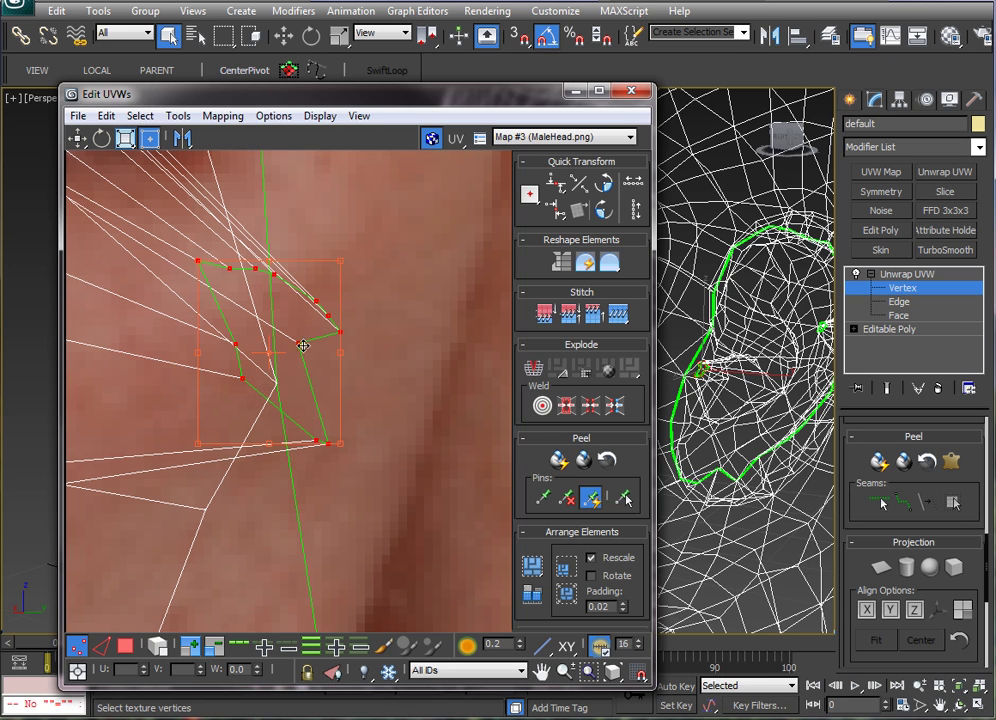
pyautogui.moveTo(303, 345); pyautogui.dragTo(178, 318, button='middle')
pyautogui.scroll(-5, 336, 409)
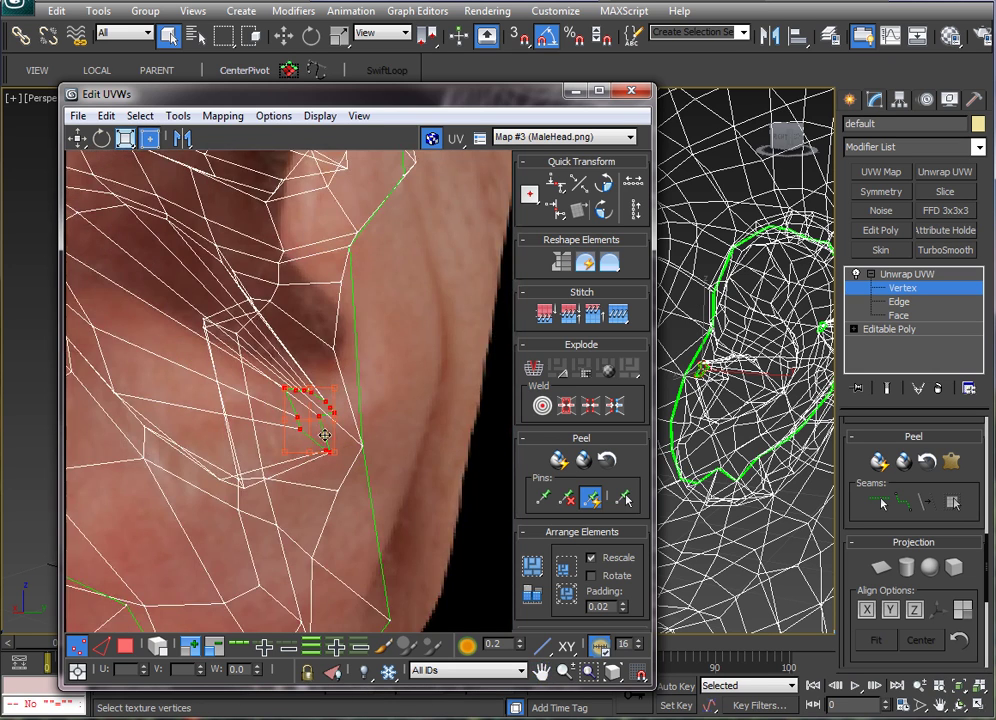
pyautogui.scroll(3, 330, 440)
pyautogui.moveTo(327, 438); pyautogui.dragTo(190, 349)
pyautogui.scroll(-5, 338, 407)
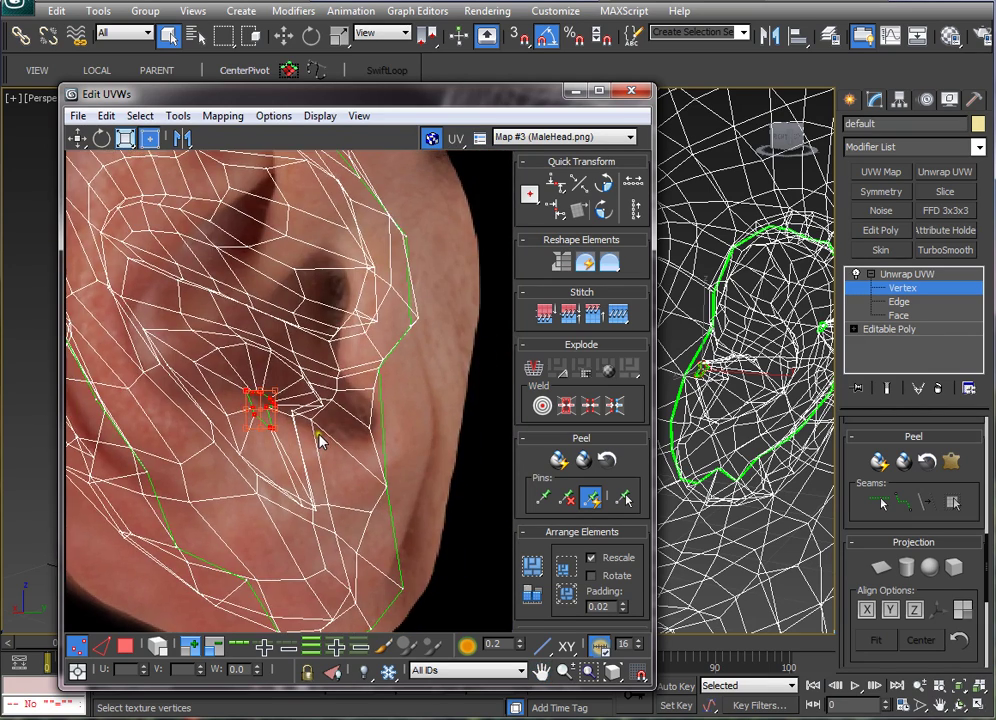
pyautogui.scroll(-3, 330, 432)
pyautogui.moveTo(313, 348); pyautogui.dragTo(365, 408, button='middle')
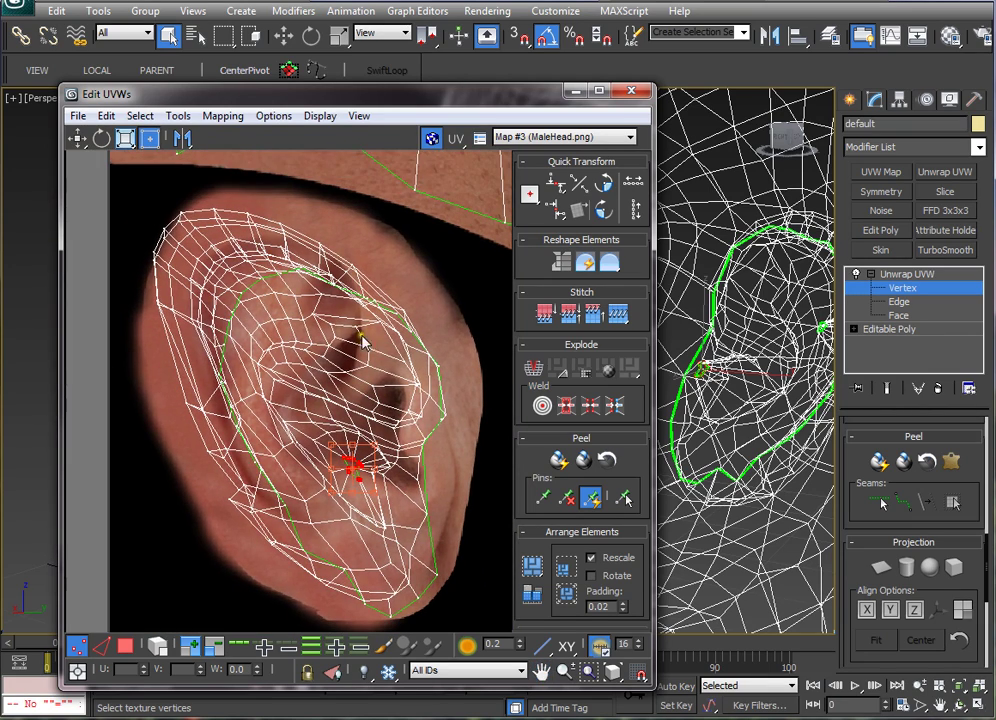
pyautogui.scroll(4, 366, 407)
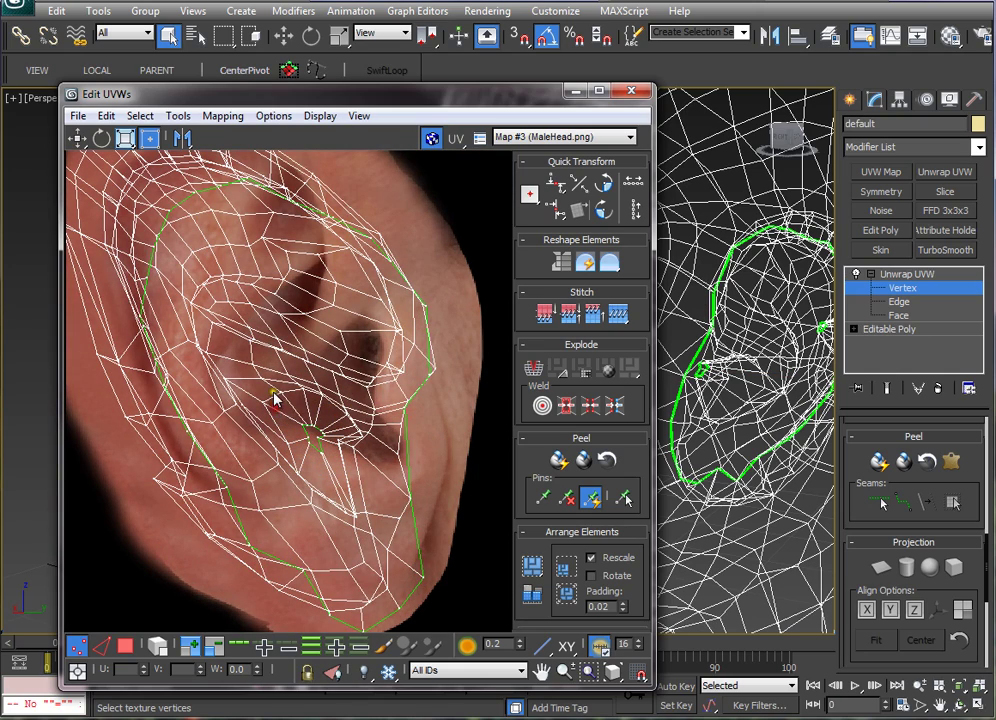
# Step: Check the ear's UV layout, close the UV editor, and examine both ears on the model in shaded display
pyautogui.scroll(-5, 298, 416)
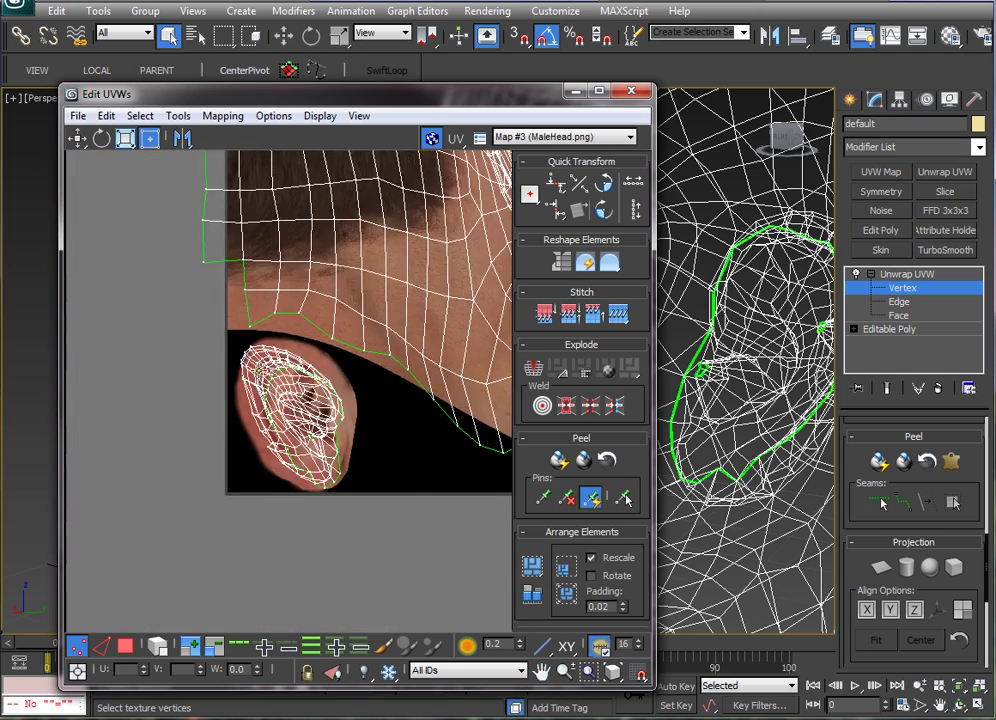
pyautogui.scroll(5, 267, 380)
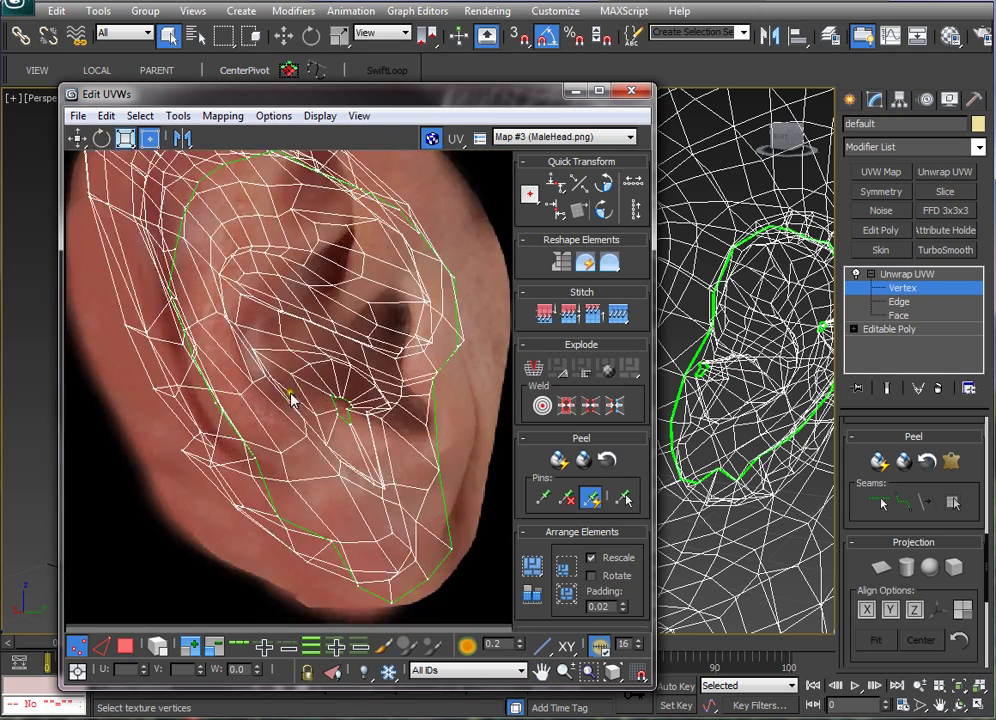
pyautogui.scroll(1, 280, 370)
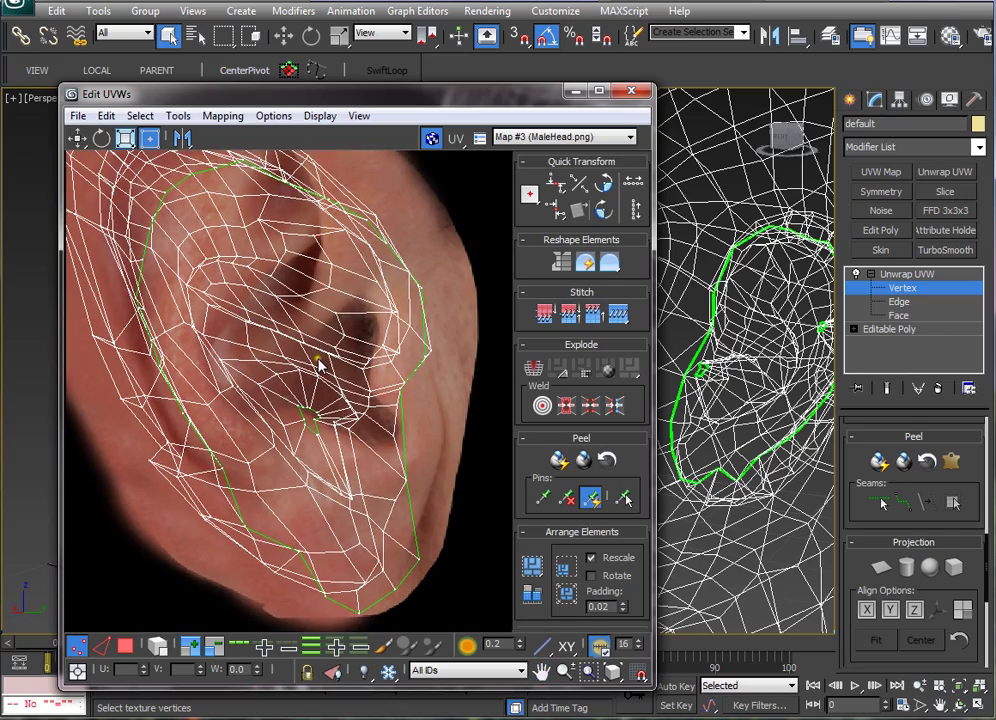
pyautogui.click(636, 94)
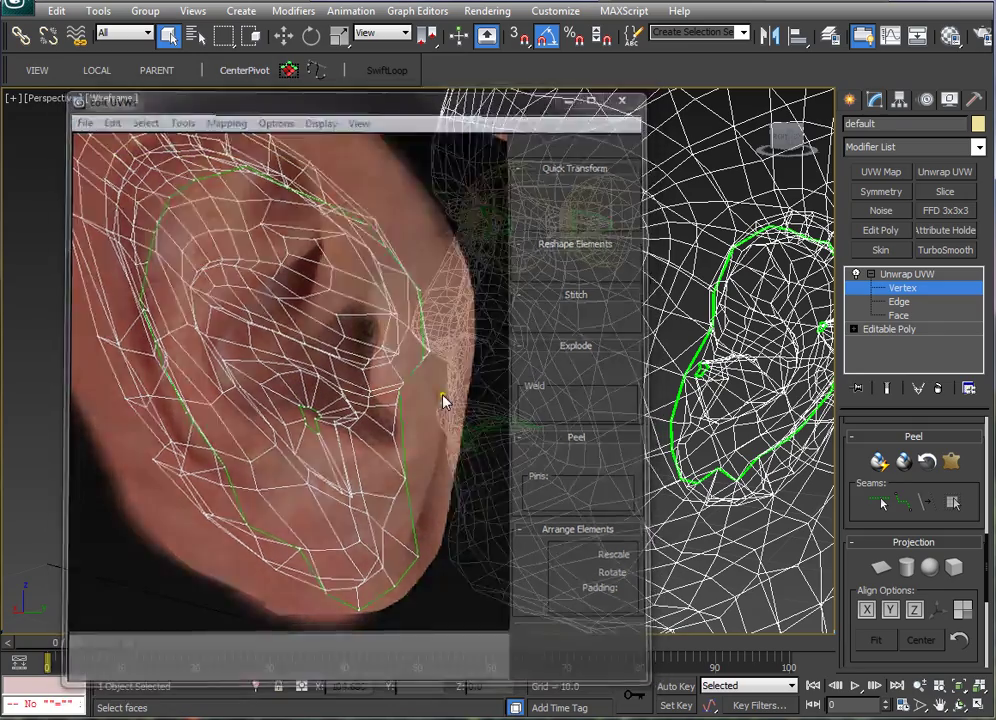
pyautogui.moveTo(460, 420)
pyautogui.keyDown('alt'); pyautogui.mouseDown(button='middle')
pyautogui.moveTo(540, 440)
pyautogui.moveTo(620, 420)
pyautogui.moveTo(498, 427)
pyautogui.moveTo(618, 402)
pyautogui.moveTo(727, 416)
pyautogui.moveTo(769, 405)
pyautogui.mouseUp(button='middle'); pyautogui.keyUp('alt')
pyautogui.press('F3')
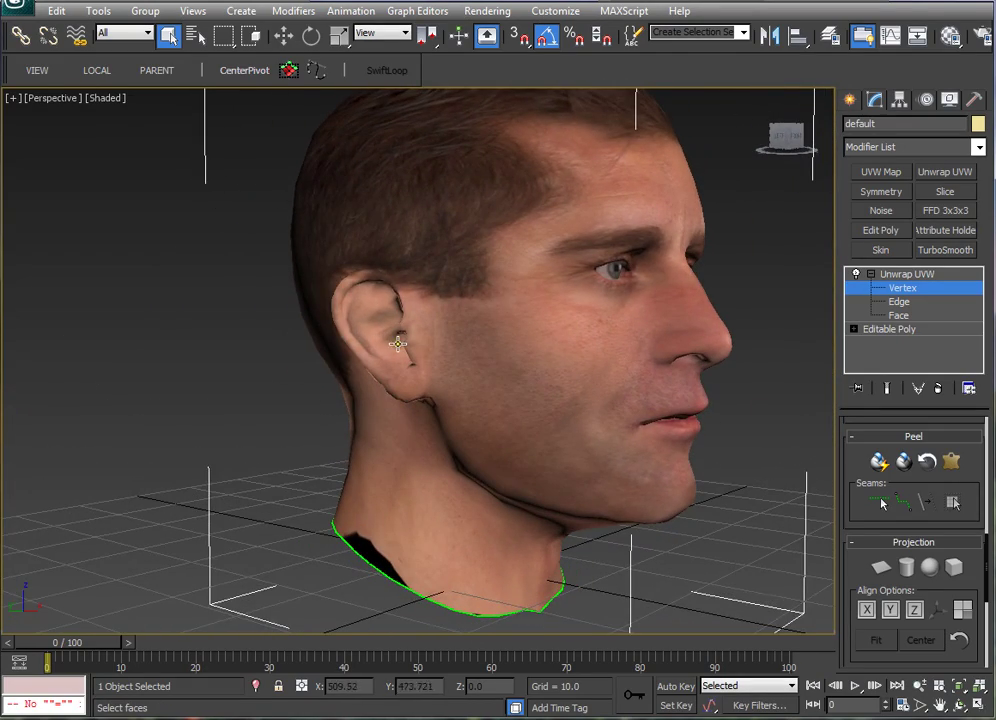
pyautogui.keyDown('alt'); pyautogui.moveTo(378, 310); pyautogui.dragTo(251, 327, button='middle'); pyautogui.keyUp('alt')
pyautogui.keyDown('alt'); pyautogui.moveTo(682, 405); pyautogui.dragTo(473, 347, button='middle'); pyautogui.keyUp('alt')
pyautogui.keyDown('alt'); pyautogui.moveTo(509, 383); pyautogui.dragTo(453, 432, button='middle'); pyautogui.keyUp('alt')
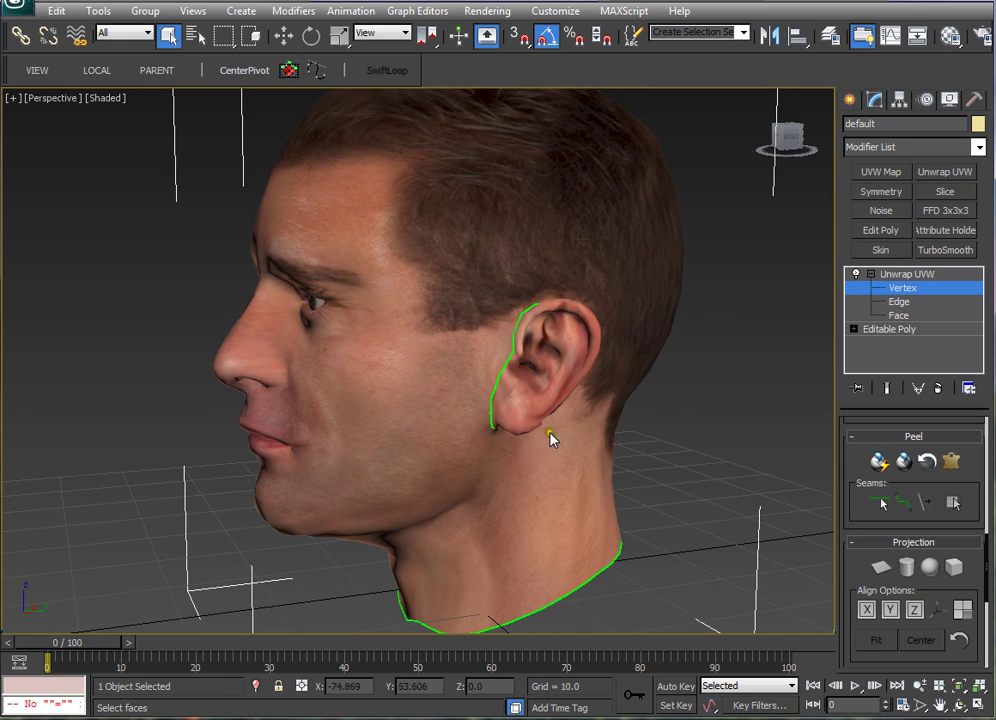
pyautogui.scroll(4, 540, 420)
pyautogui.moveTo(613, 423); pyautogui.dragTo(513, 389, button='middle')
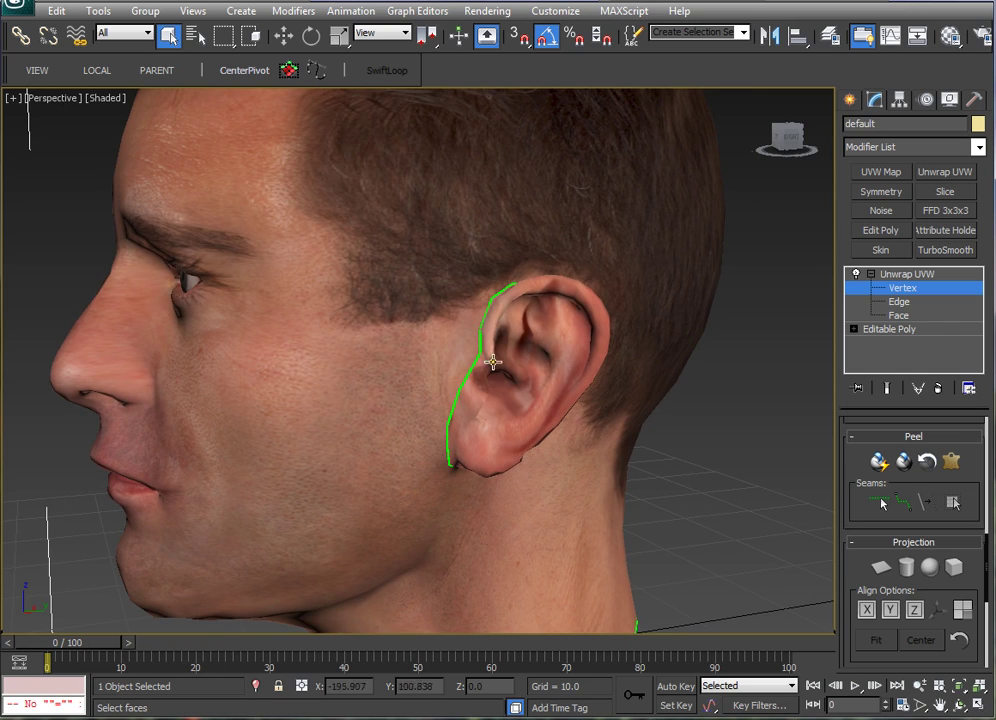
# Step: Examine the textured face and ear from the front and side, and open the UV editor for the head
pyautogui.keyDown('alt'); pyautogui.moveTo(373, 389); pyautogui.dragTo(476, 424, button='middle'); pyautogui.keyUp('alt')
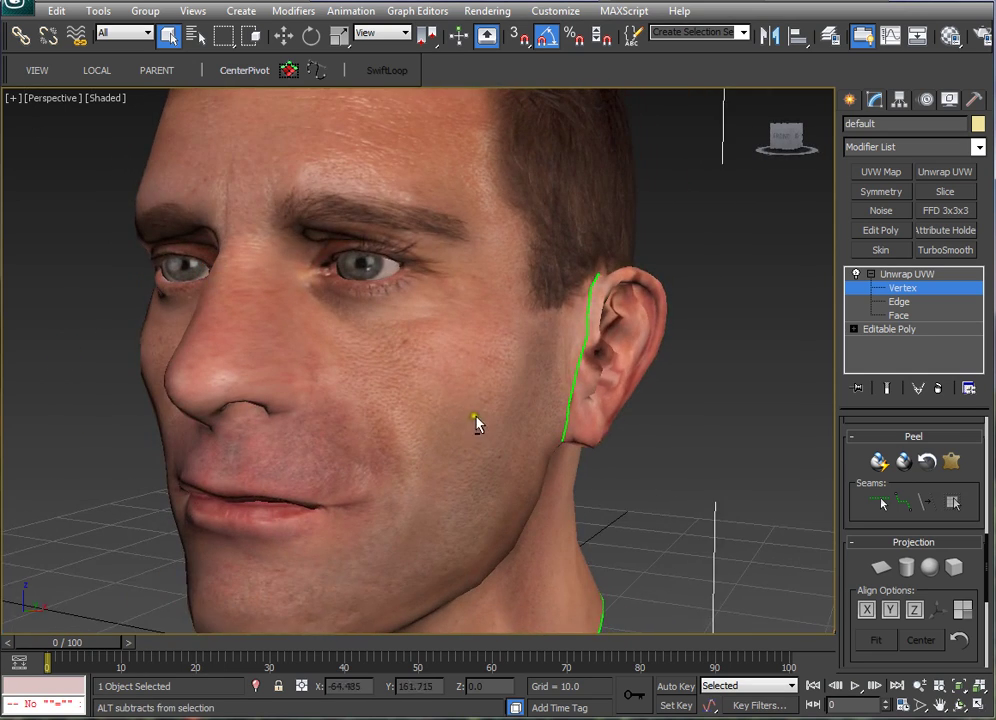
pyautogui.keyDown('alt'); pyautogui.moveTo(431, 352); pyautogui.dragTo(494, 416, button='middle'); pyautogui.keyUp('alt')
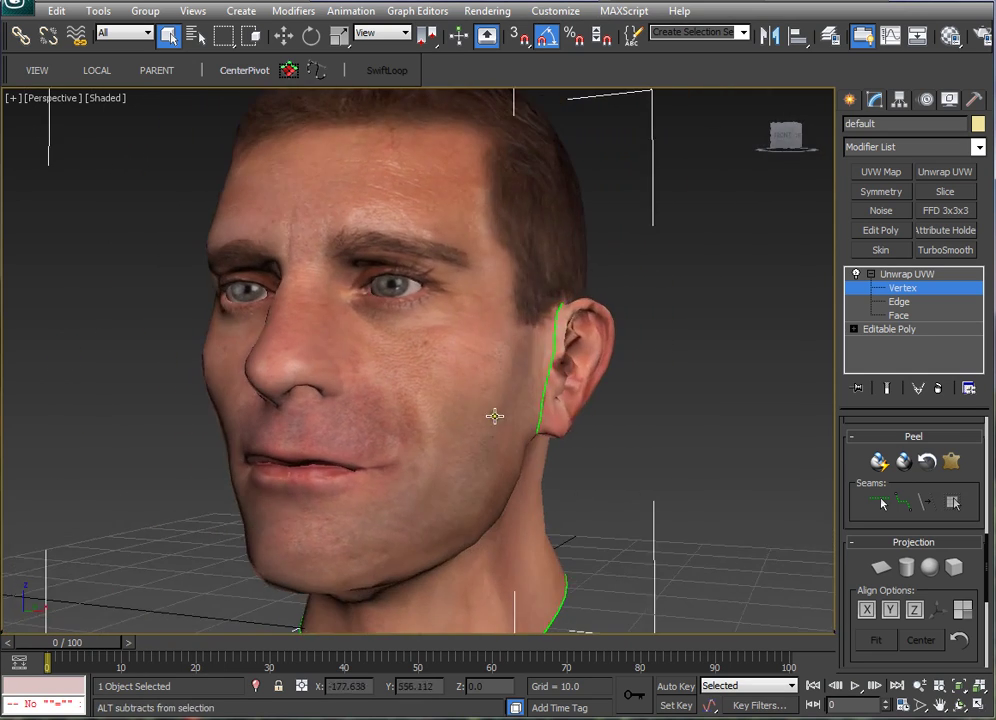
pyautogui.scroll(-3, 655, 430)
pyautogui.keyDown('alt'); pyautogui.moveTo(653, 430); pyautogui.dragTo(576, 442, button='middle'); pyautogui.keyUp('alt')
pyautogui.scroll(5, 545, 428)
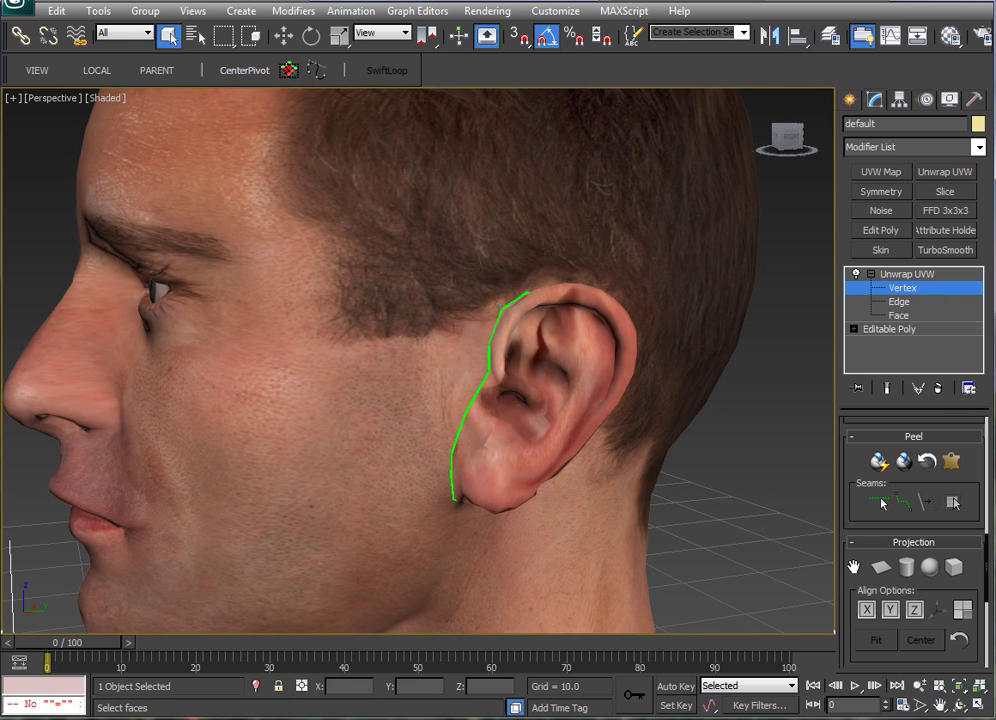
pyautogui.scroll(-3, 882, 503)
pyautogui.scroll(-2, 945, 608)
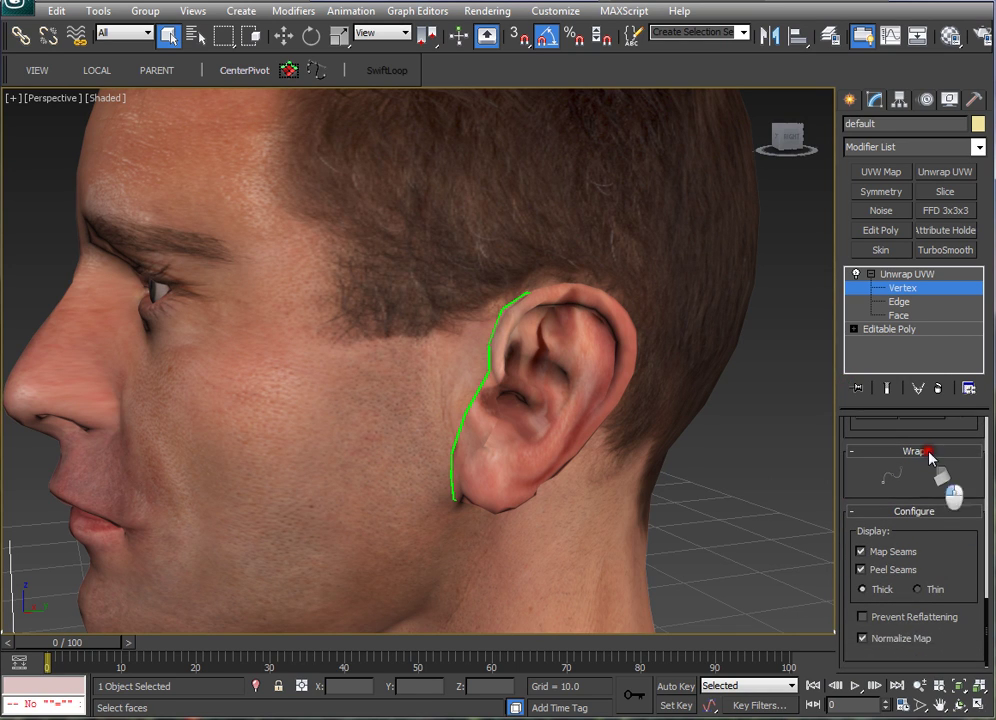
pyautogui.moveTo(851, 477); pyautogui.dragTo(881, 611)
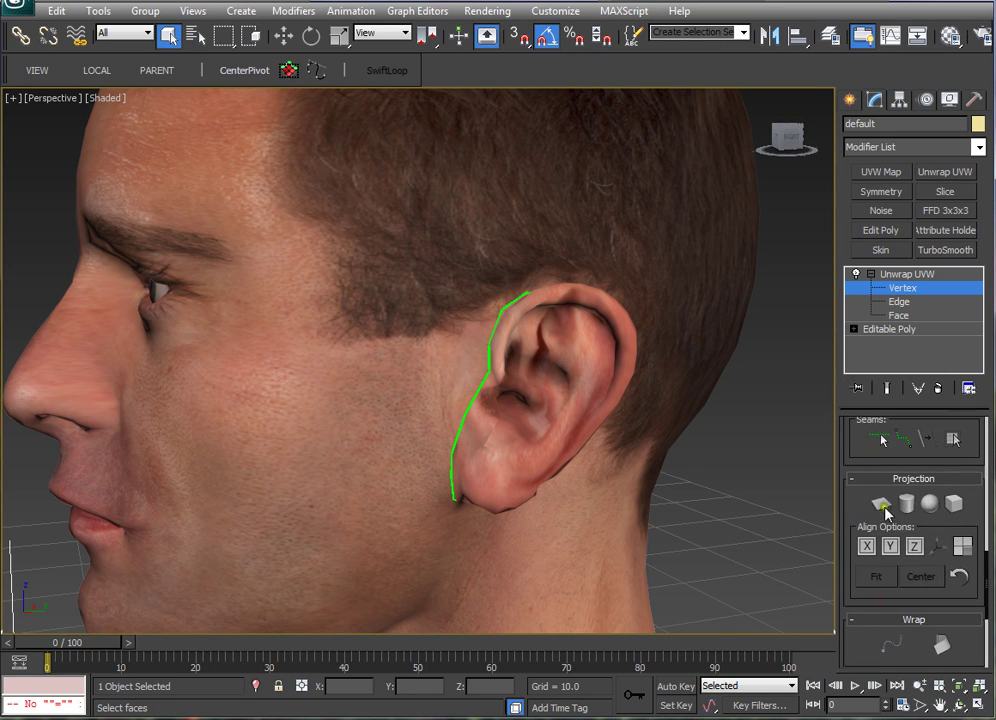
pyautogui.moveTo(855, 496); pyautogui.dragTo(887, 639)
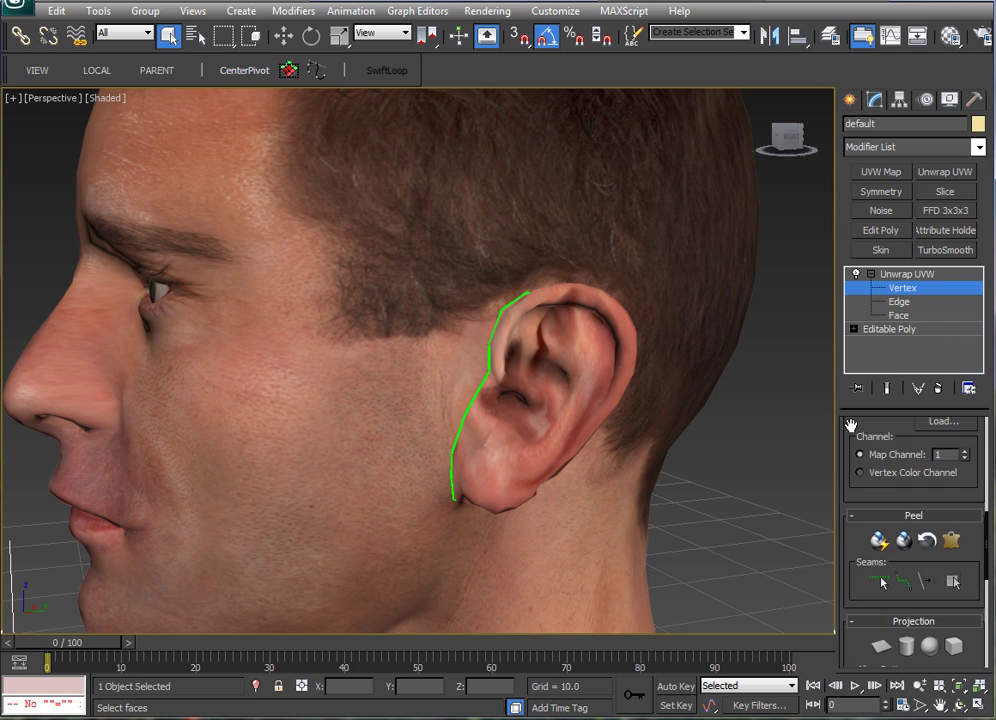
pyautogui.moveTo(851, 426); pyautogui.dragTo(880, 551)
pyautogui.click(913, 480)
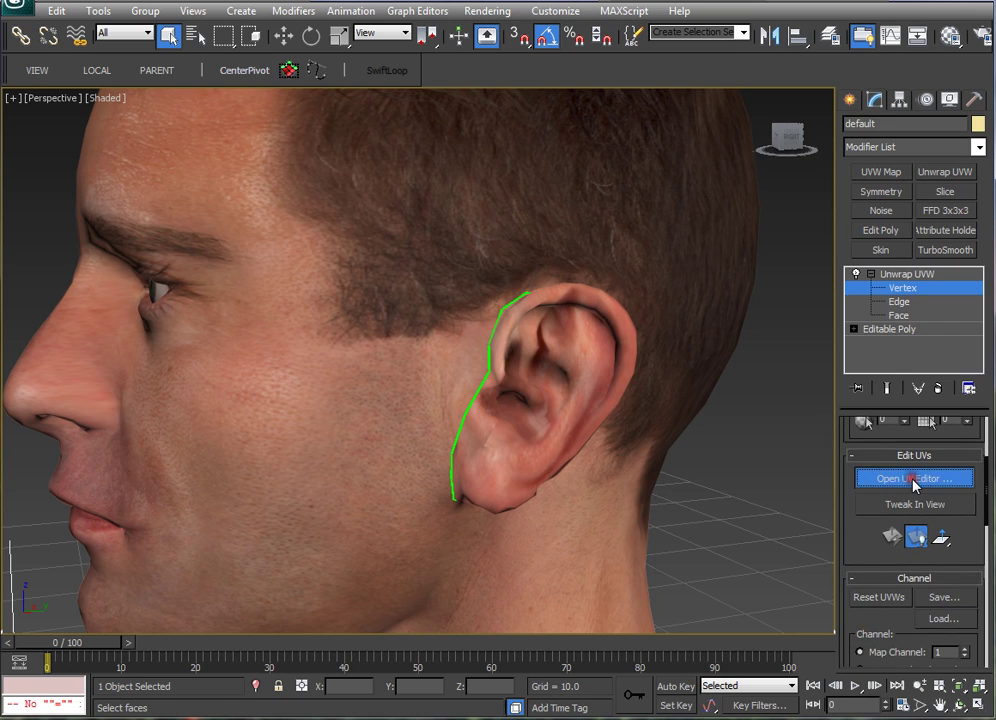
# Step: Select the cluster of UV vertices at the upper outer edge of the ear's UV layout
pyautogui.moveTo(467, 213); pyautogui.dragTo(471, 225, button='middle')
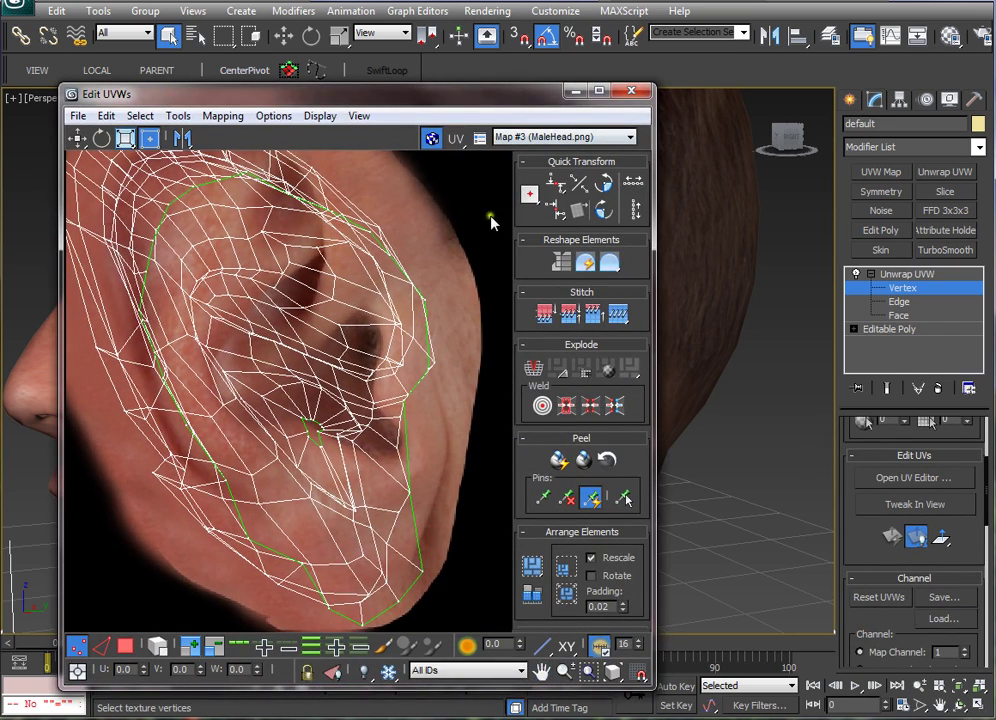
pyautogui.moveTo(411, 234); pyautogui.dragTo(491, 249, button='middle')
pyautogui.moveTo(406, 305); pyautogui.dragTo(331, 337, button='middle')
pyautogui.scroll(-3, 333, 342)
pyautogui.moveTo(362, 386); pyautogui.dragTo(359, 339, button='middle')
pyautogui.moveTo(237, 257); pyautogui.dragTo(248, 289)
pyautogui.moveTo(438, 280); pyautogui.dragTo(387, 348, button='middle')
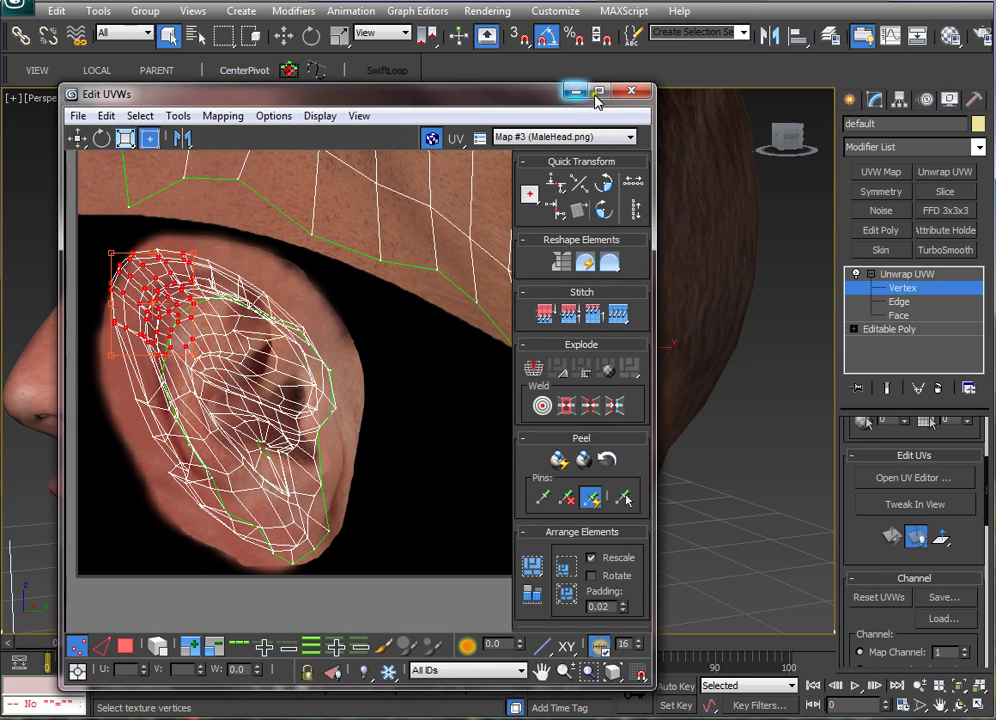
# Step: Minimize the UV editor, show edged faces, and examine where the selected ear vertices lie on the mesh
pyautogui.click(575, 92)
pyautogui.keyDown('alt'); pyautogui.moveTo(526, 389); pyautogui.dragTo(513, 367, button='middle'); pyautogui.keyUp('alt')
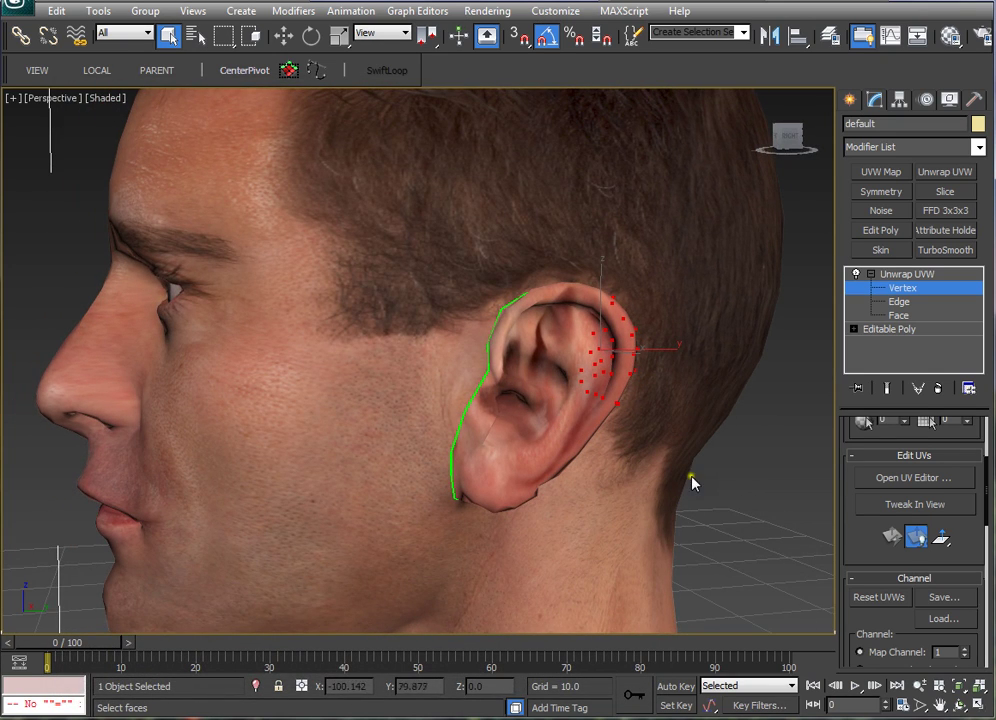
pyautogui.moveTo(691, 476); pyautogui.dragTo(520, 462, button='middle')
pyautogui.scroll(3, 367, 398)
pyautogui.moveTo(367, 398); pyautogui.dragTo(393, 397, button='middle')
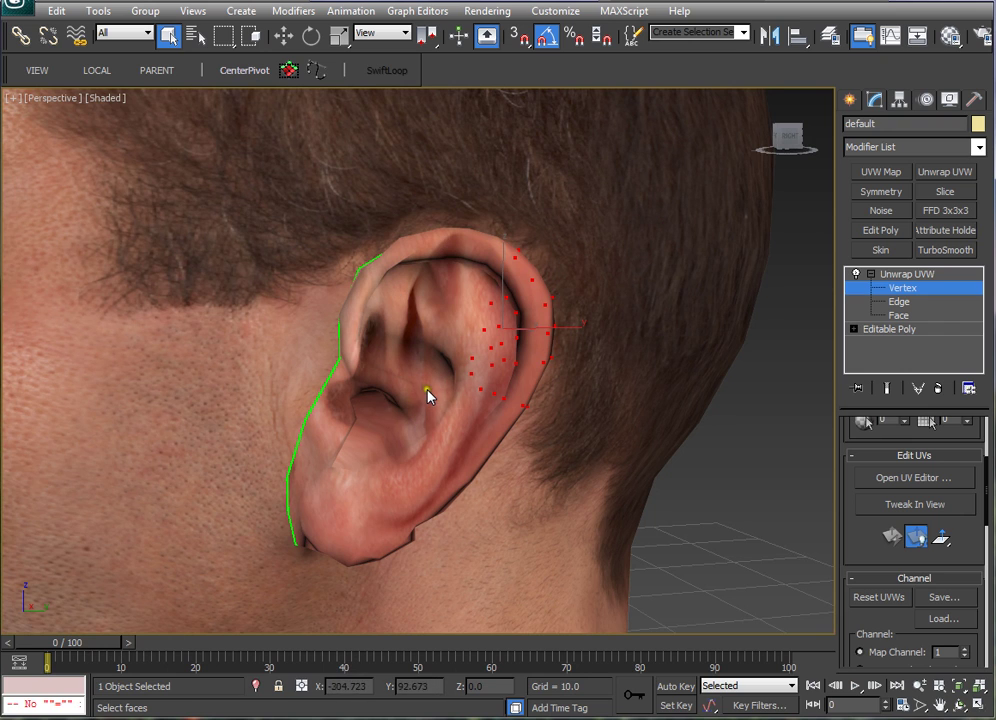
pyautogui.keyDown('alt'); pyautogui.moveTo(427, 397); pyautogui.dragTo(418, 335, button='middle'); pyautogui.keyUp('alt')
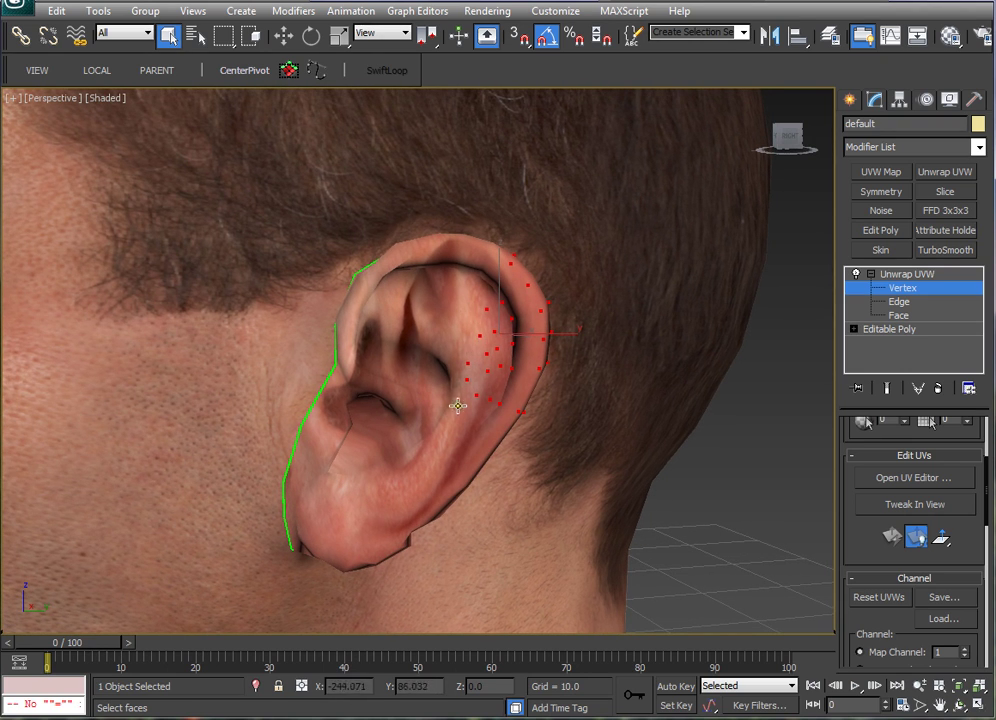
pyautogui.press('F4')
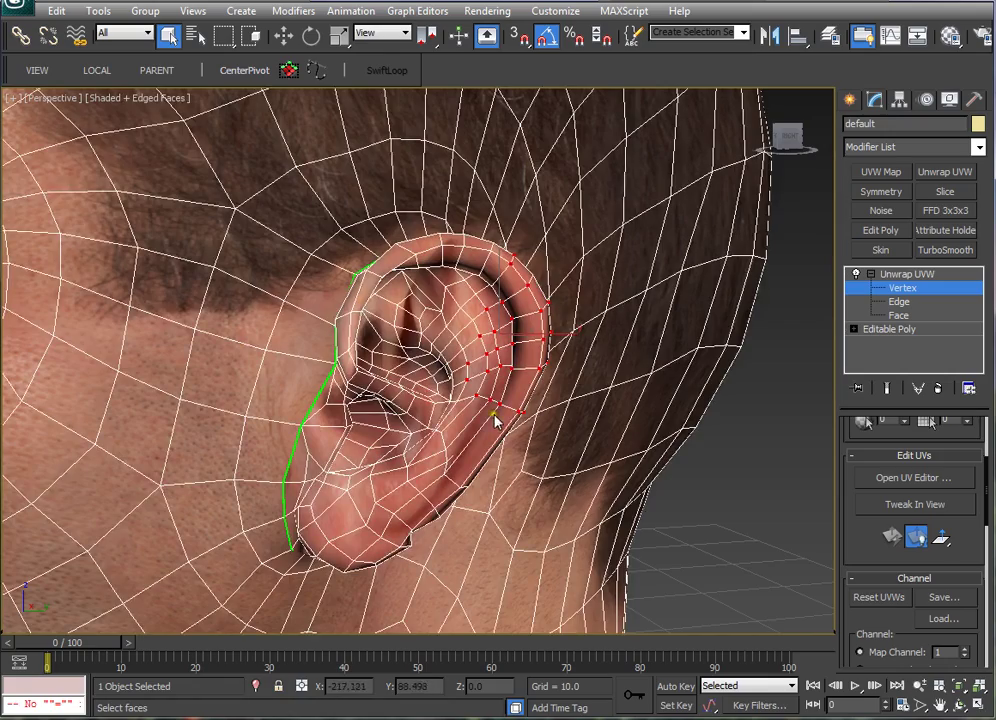
pyautogui.moveTo(487, 411)
pyautogui.keyDown('alt'); pyautogui.mouseDown(button='middle')
pyautogui.moveTo(571, 402)
pyautogui.moveTo(560, 369)
pyautogui.moveTo(476, 385)
pyautogui.moveTo(347, 467)
pyautogui.moveTo(425, 422)
pyautogui.moveTo(442, 396)
pyautogui.moveTo(488, 390)
pyautogui.mouseUp(button='middle'); pyautogui.keyUp('alt')
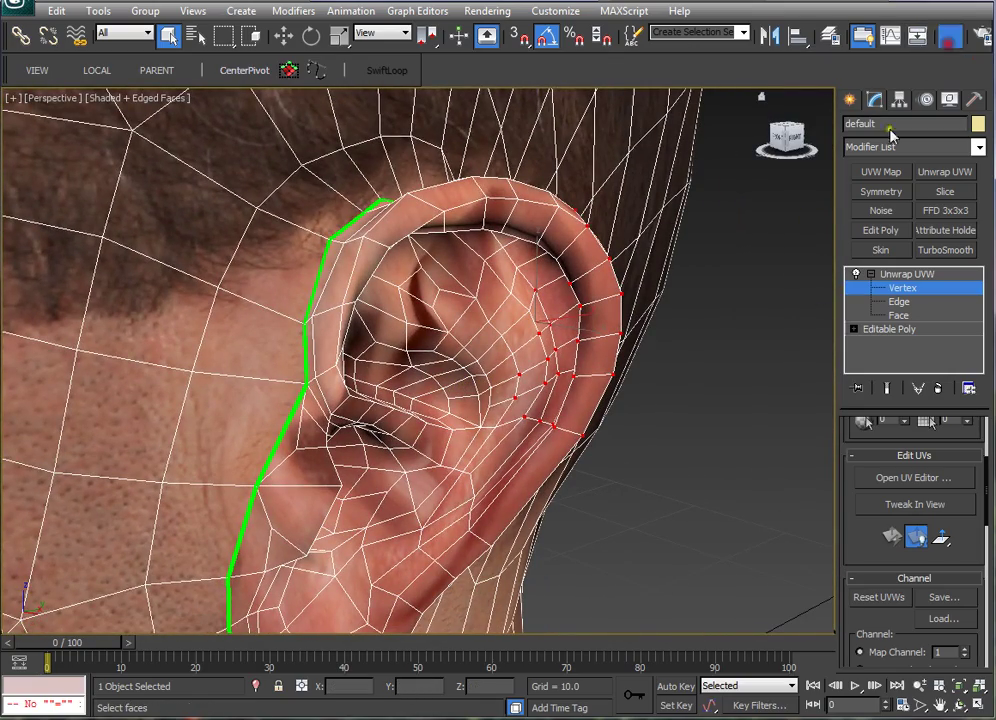
# Step: Open the Material Editor, view the MaleHead.png bitmap to examine its ear image, and put the image window away
pyautogui.press('m')
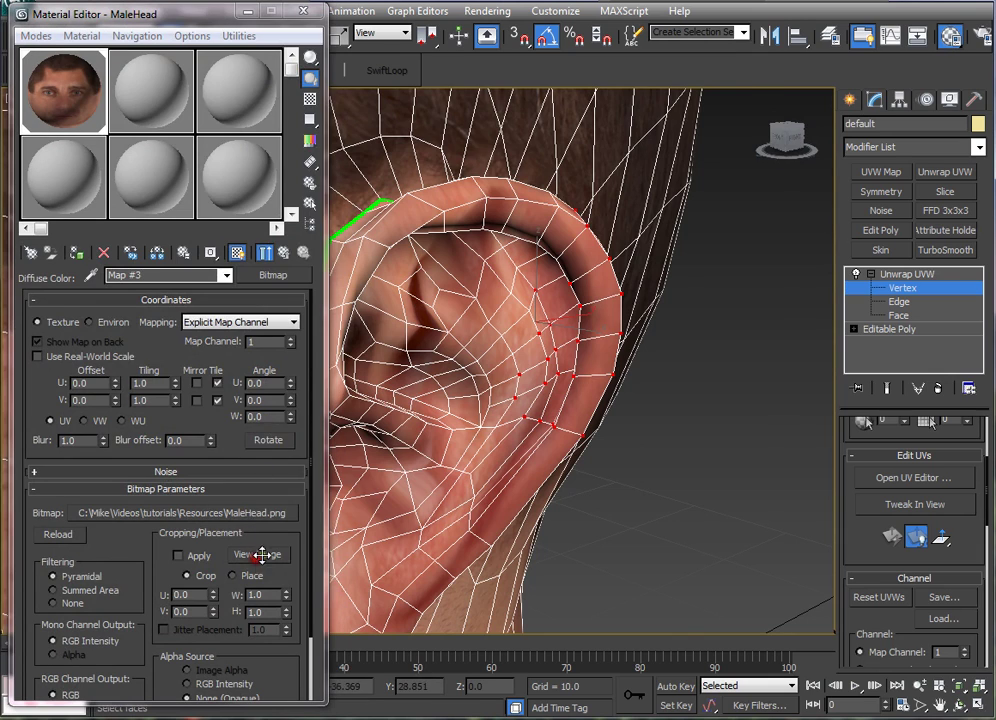
pyautogui.click(252, 552)
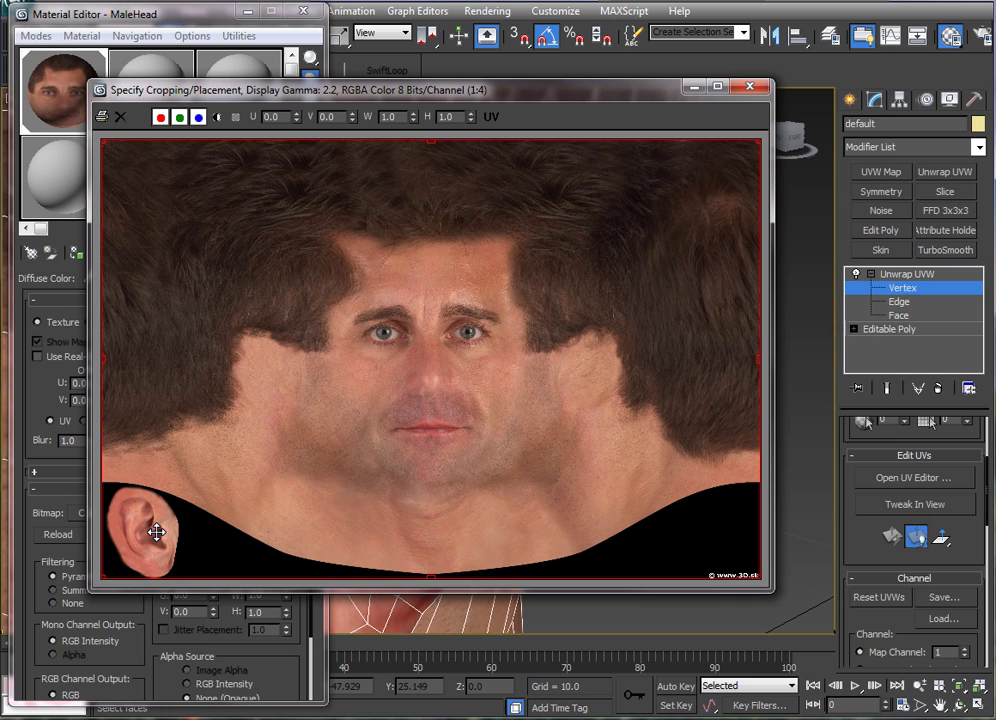
pyautogui.click(697, 90)
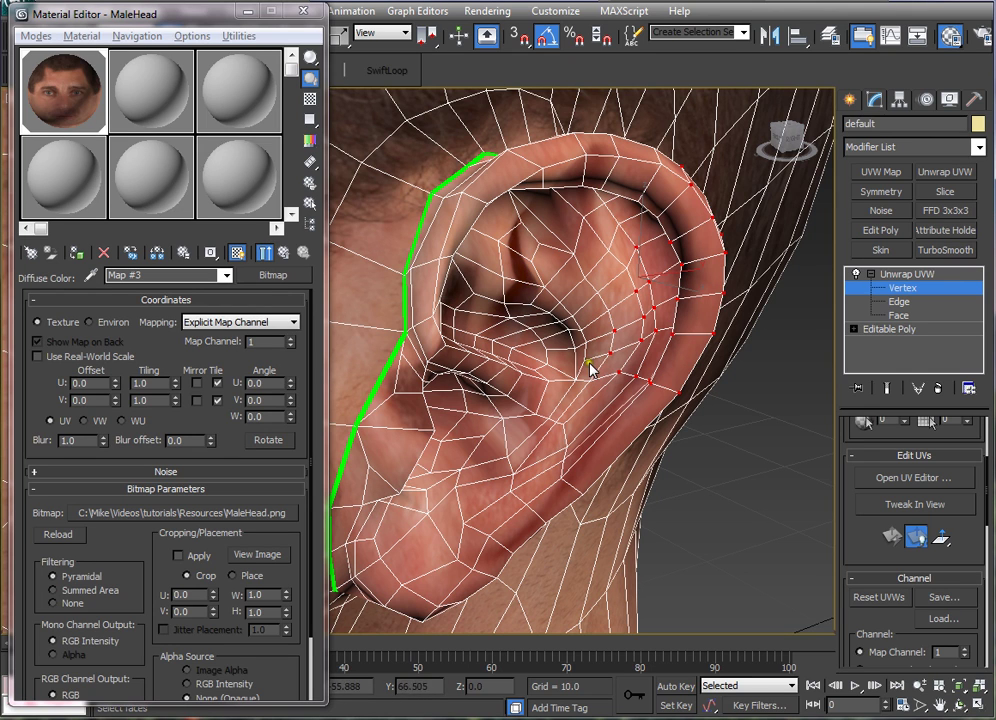
# Step: Examine the ear, cheek and opposite side of the head in shaded display, and clear the vertex selection
pyautogui.scroll(-5, 538, 407)
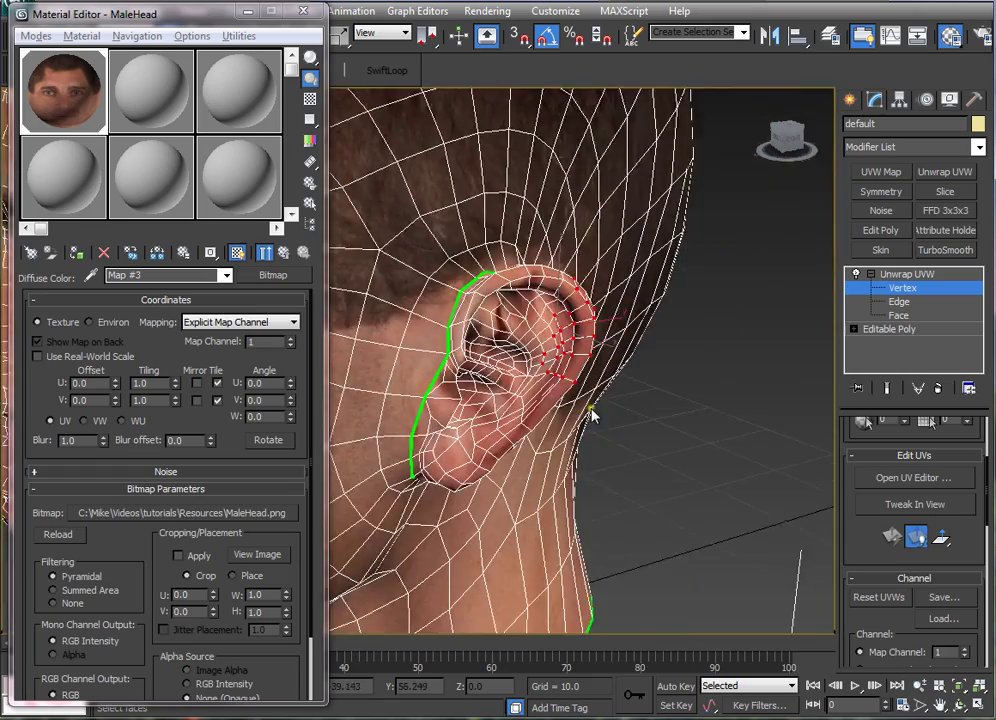
pyautogui.moveTo(400, 300); pyautogui.dragTo(562, 376, button='middle')
pyautogui.scroll(2, 470, 330)
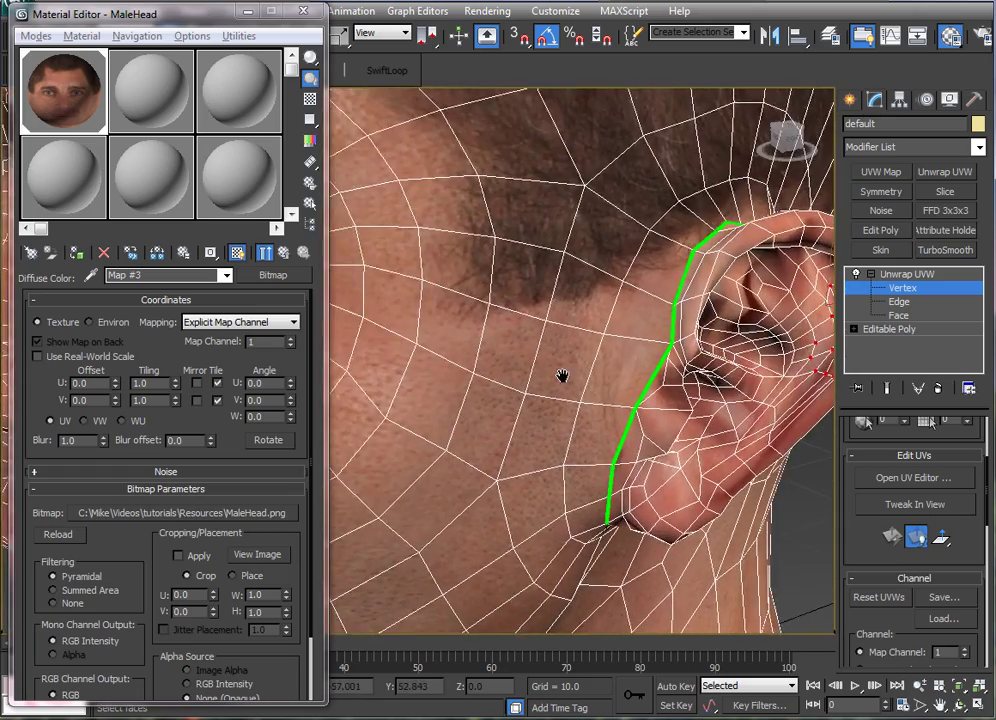
pyautogui.scroll(-3, 562, 376)
pyautogui.moveTo(400, 324); pyautogui.dragTo(695, 379, button='middle')
pyautogui.scroll(2, 612, 472)
pyautogui.scroll(2, 695, 379)
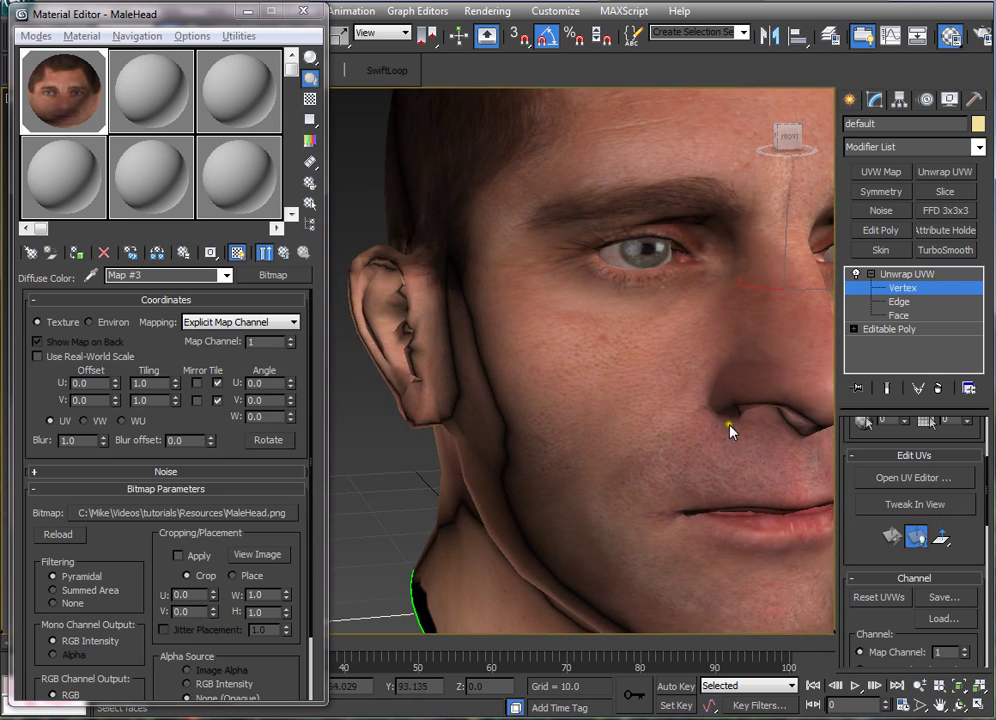
pyautogui.keyDown('alt'); pyautogui.moveTo(730, 430); pyautogui.dragTo(612, 464, button='middle'); pyautogui.keyUp('alt')
pyautogui.scroll(-3, 658, 430)
pyautogui.moveTo(625, 413)
pyautogui.keyDown('alt'); pyautogui.mouseDown(button='middle')
pyautogui.moveTo(665, 433)
pyautogui.moveTo(589, 438)
pyautogui.moveTo(618, 453)
pyautogui.moveTo(610, 433)
pyautogui.mouseUp(button='middle'); pyautogui.keyUp('alt')
pyautogui.scroll(-2, 610, 450)
pyautogui.click(693, 394)
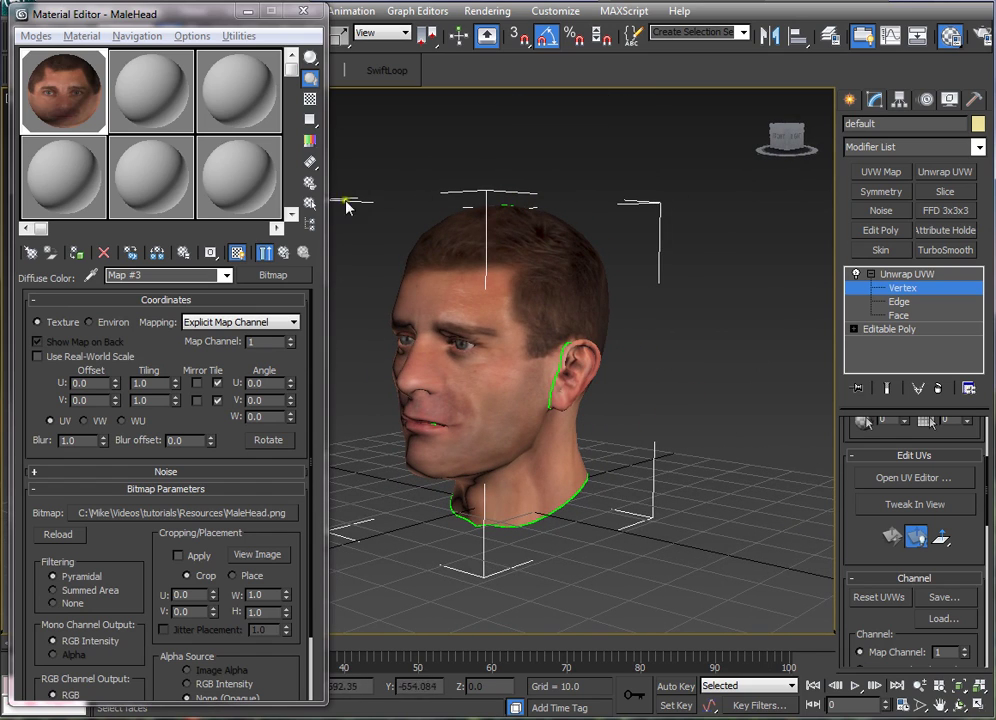
# Step: Close the Material Editor, leave the Unwrap UVW vertex level, and deselect the head
pyautogui.click(303, 10)
pyautogui.keyDown('alt'); pyautogui.moveTo(560, 390); pyautogui.dragTo(706, 430, button='middle'); pyautogui.keyUp('alt')
pyautogui.hotkey('ctrl', 'b')
pyautogui.keyDown('alt'); pyautogui.moveTo(642, 441); pyautogui.dragTo(529, 445, button='middle'); pyautogui.keyUp('alt')
pyautogui.keyDown('alt'); pyautogui.moveTo(626, 388); pyautogui.dragTo(557, 390, button='middle'); pyautogui.keyUp('alt')
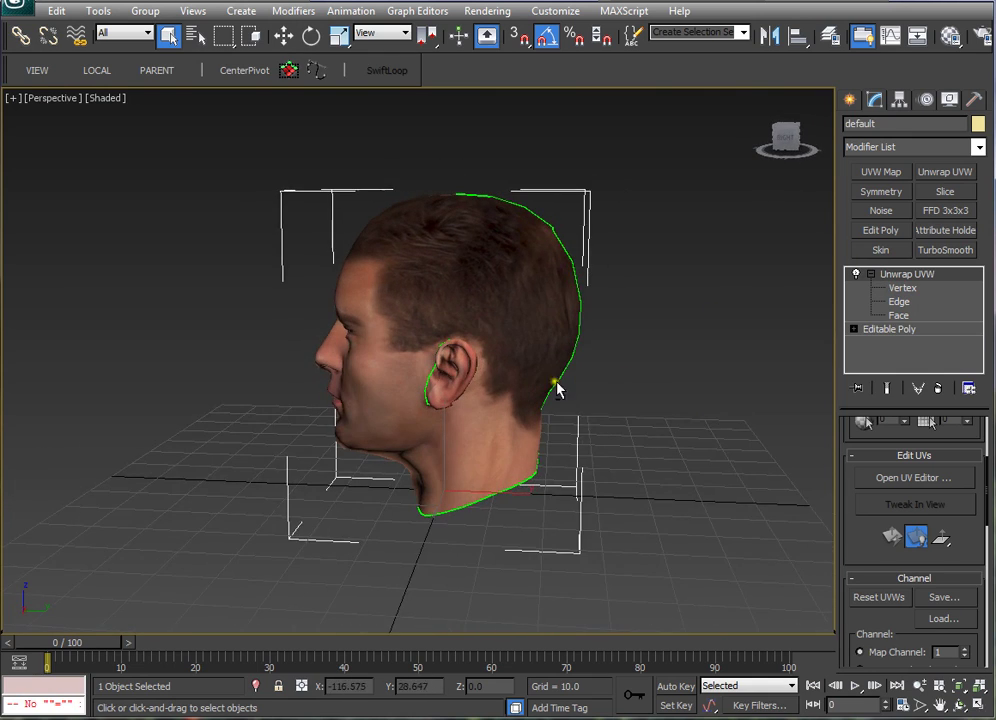
pyautogui.click(726, 312)
# Step: Examine the deselected textured head from several angles and distances in shaded display
pyautogui.keyDown('alt'); pyautogui.moveTo(655, 352); pyautogui.dragTo(673, 425, button='middle'); pyautogui.keyUp('alt')
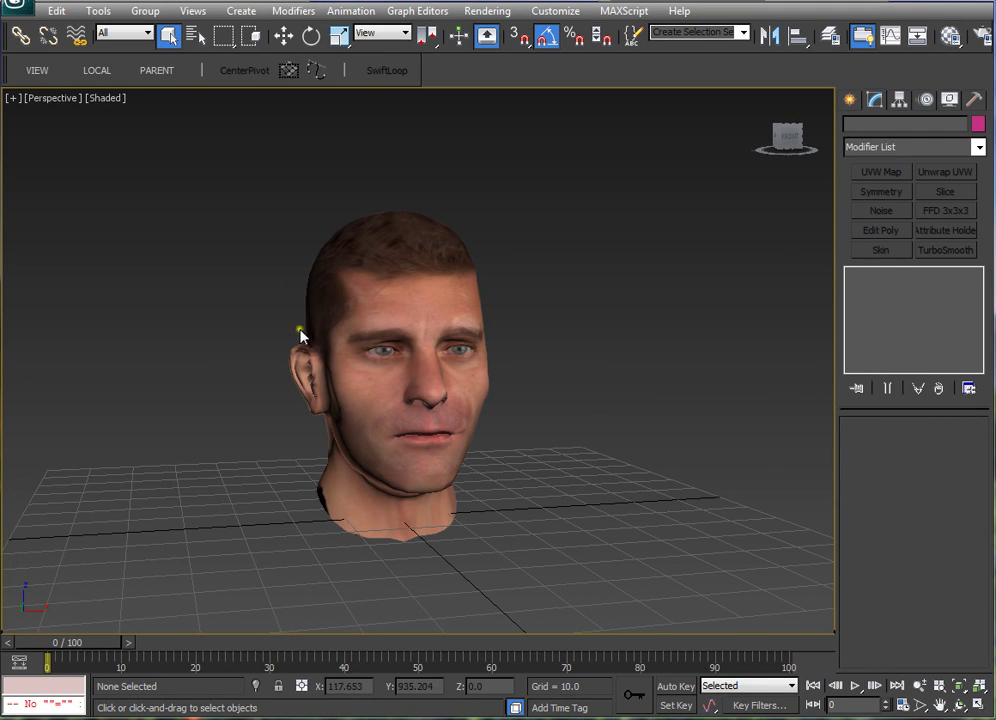
pyautogui.keyDown('alt'); pyautogui.moveTo(300, 335); pyautogui.dragTo(495, 411, button='middle'); pyautogui.keyUp('alt')
pyautogui.scroll(-4, 545, 422)
pyautogui.scroll(4, 527, 422)
pyautogui.scroll(3, 508, 419)
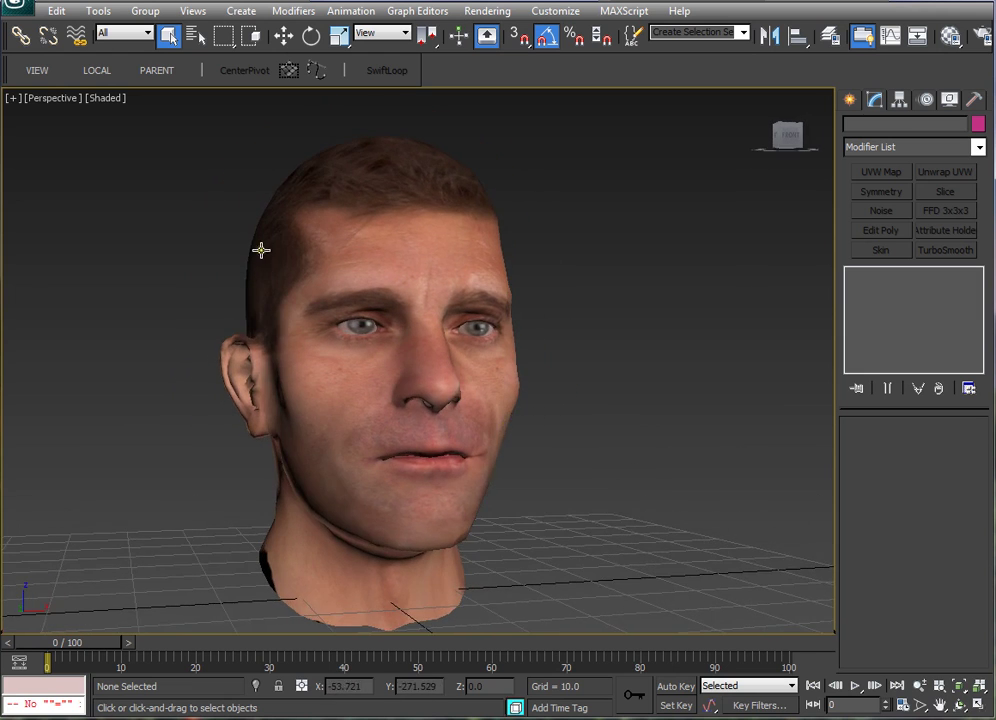
pyautogui.keyDown('alt'); pyautogui.moveTo(261, 250); pyautogui.dragTo(586, 413, button='middle'); pyautogui.keyUp('alt')
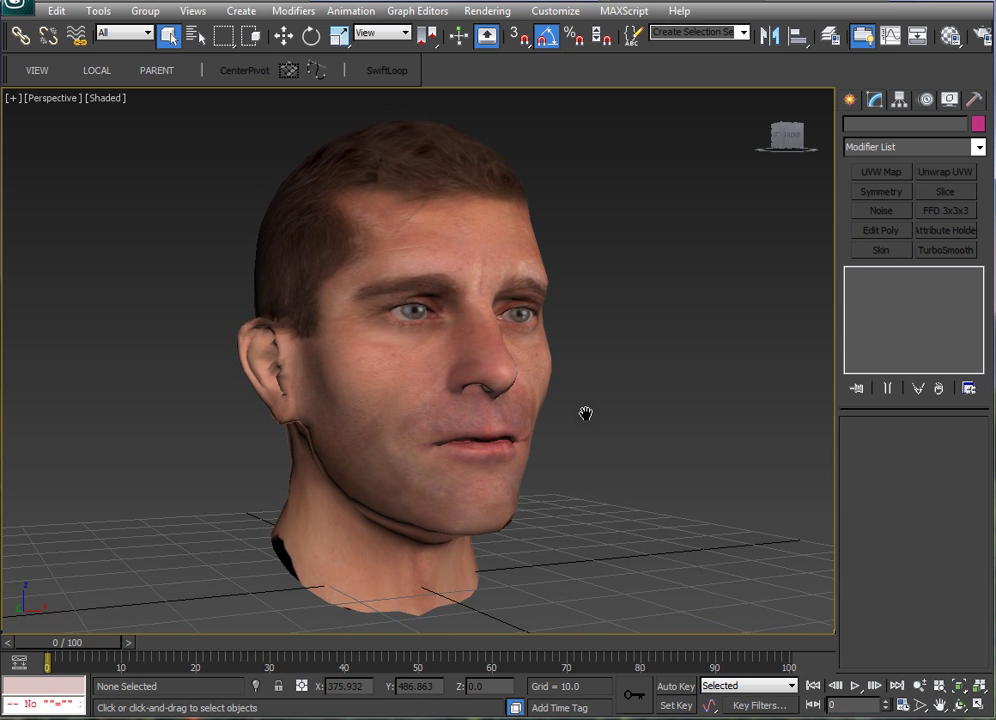